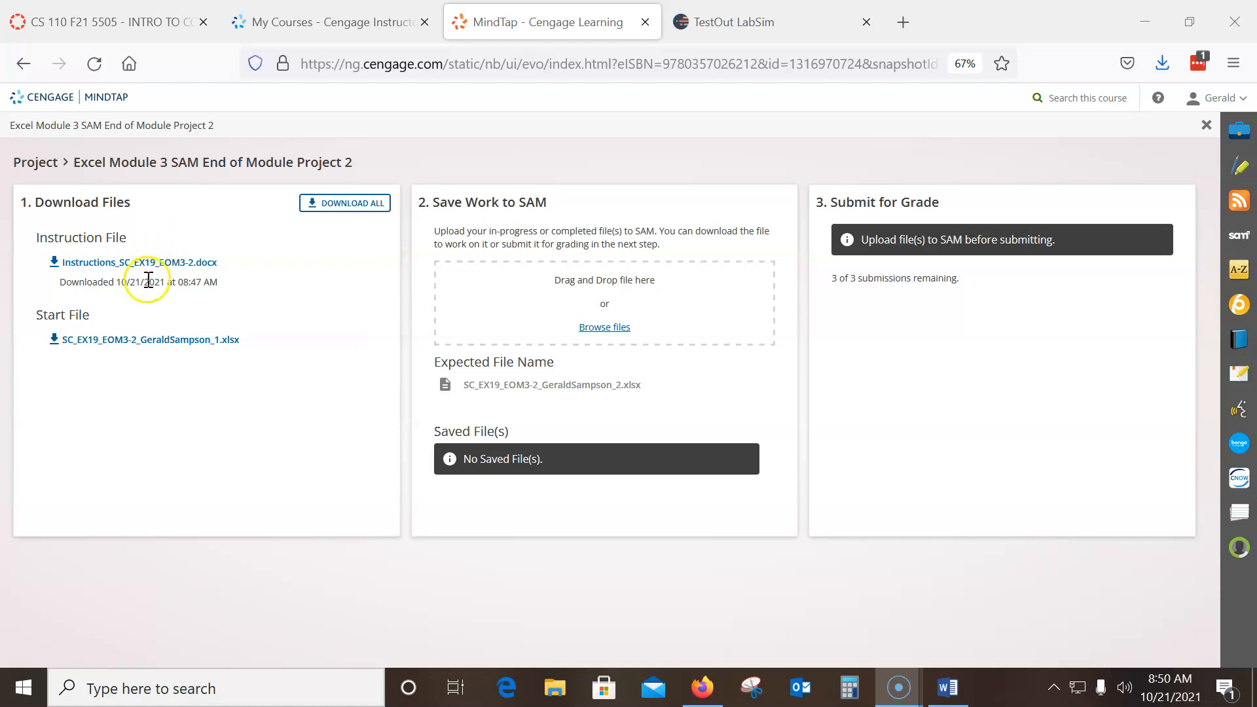
Download the project's start workbook, open it in Excel with editing enabled, and show the Sales Projections sheet
left_click(172, 347)
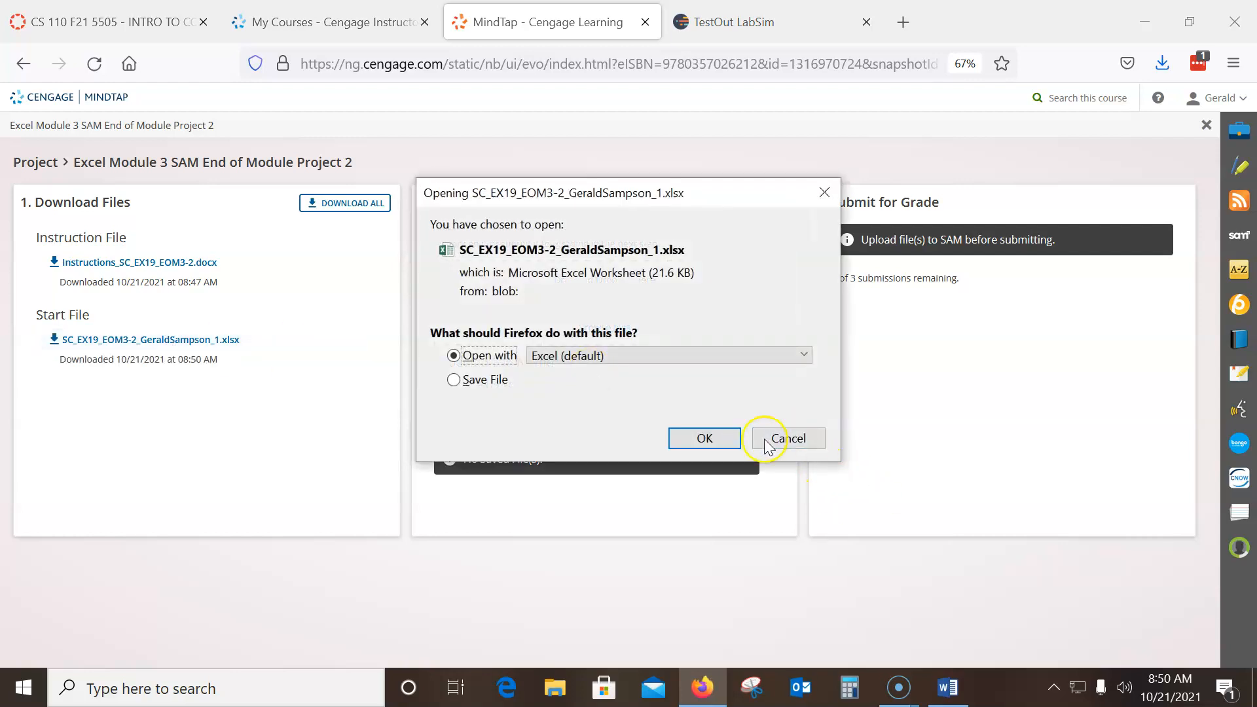
left_click(704, 440)
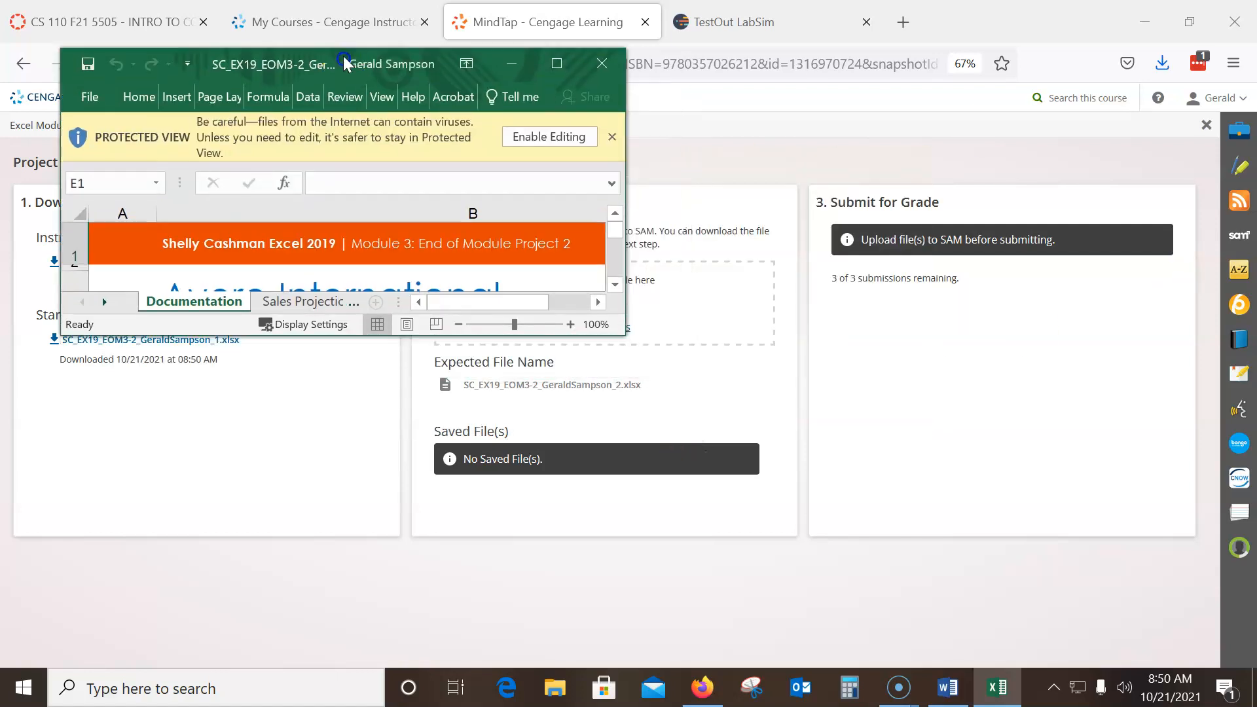
left_click(554, 65)
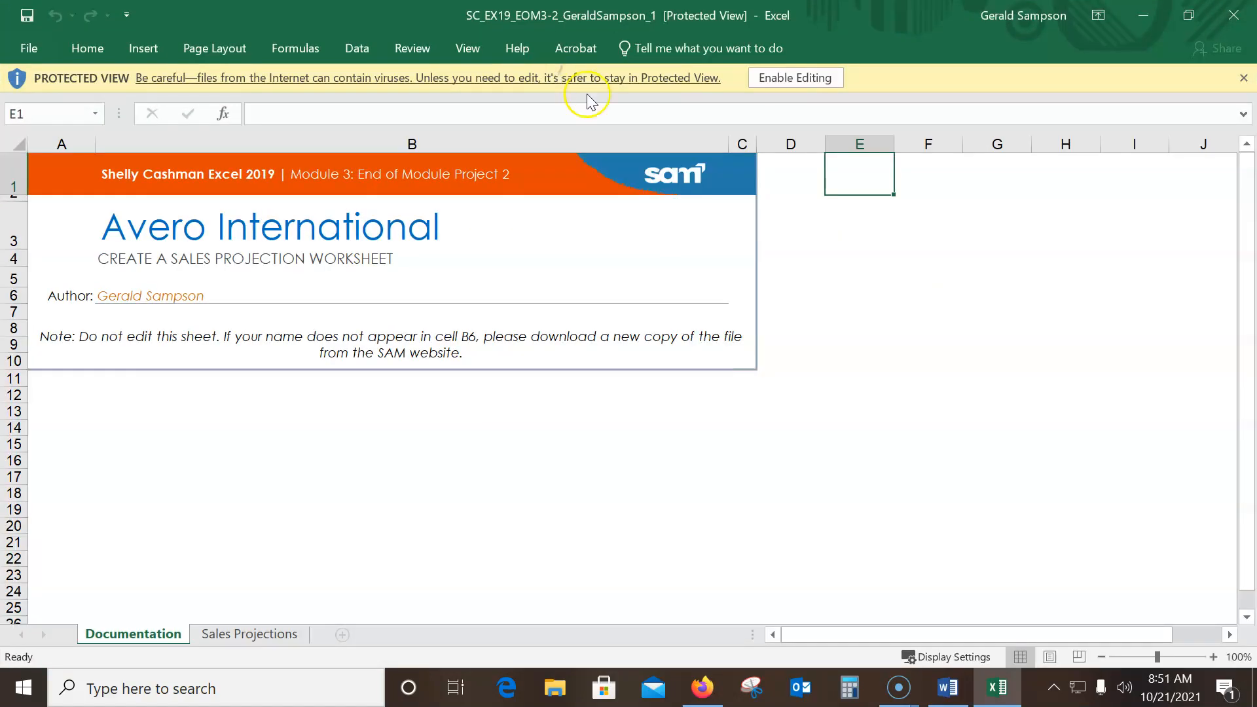
left_click(797, 78)
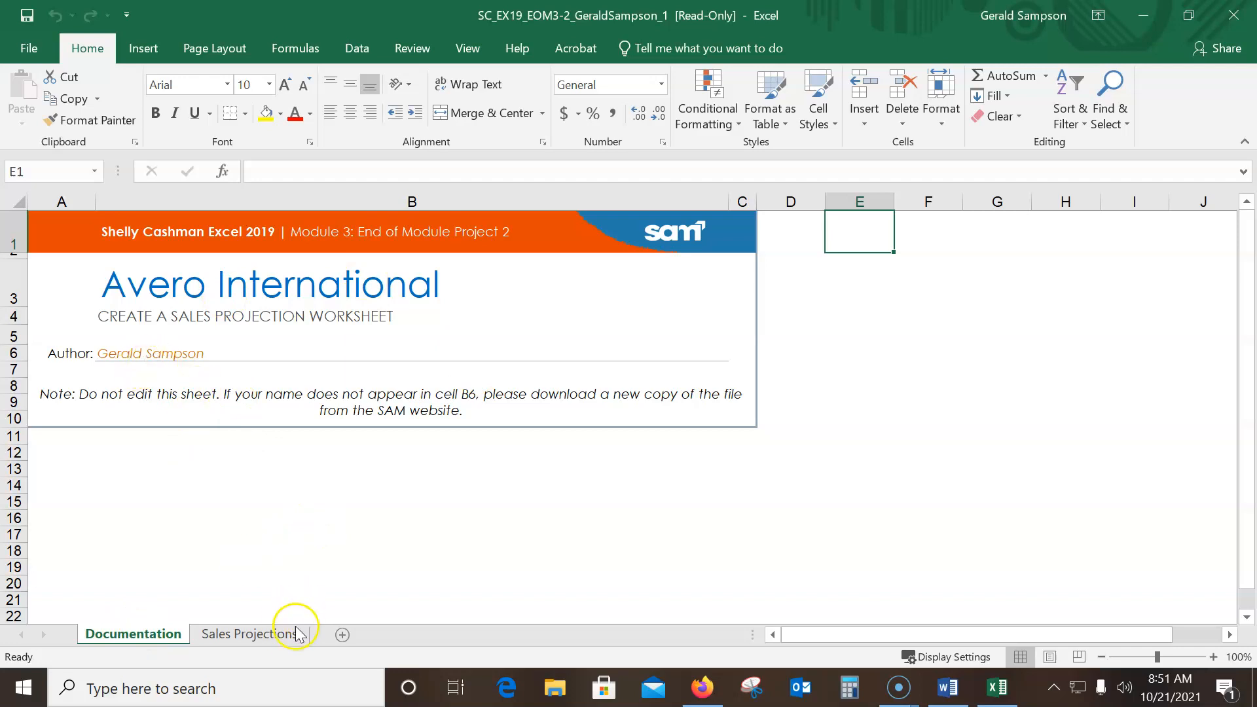
left_click(269, 634)
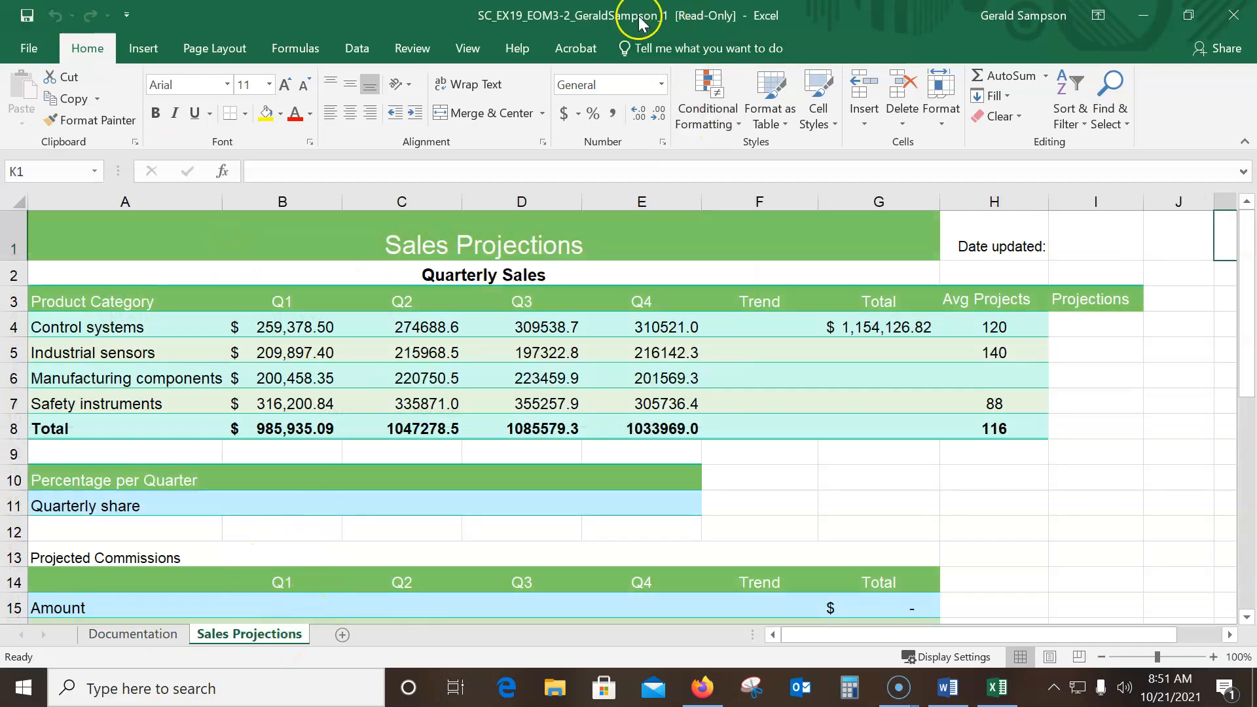
Start saving the workbook as a new copy in the CS110 Homework folder inside the Fall2021 documents folder
left_click(25, 48)
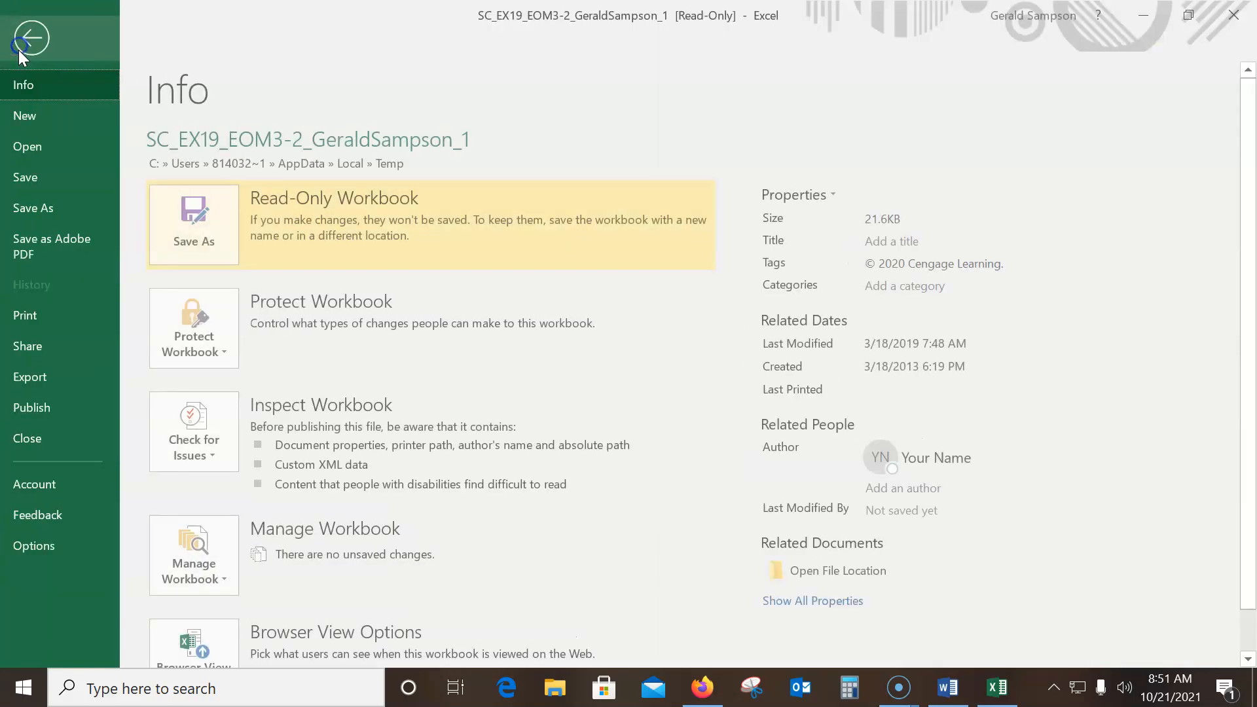
left_click(29, 206)
left_click(265, 436)
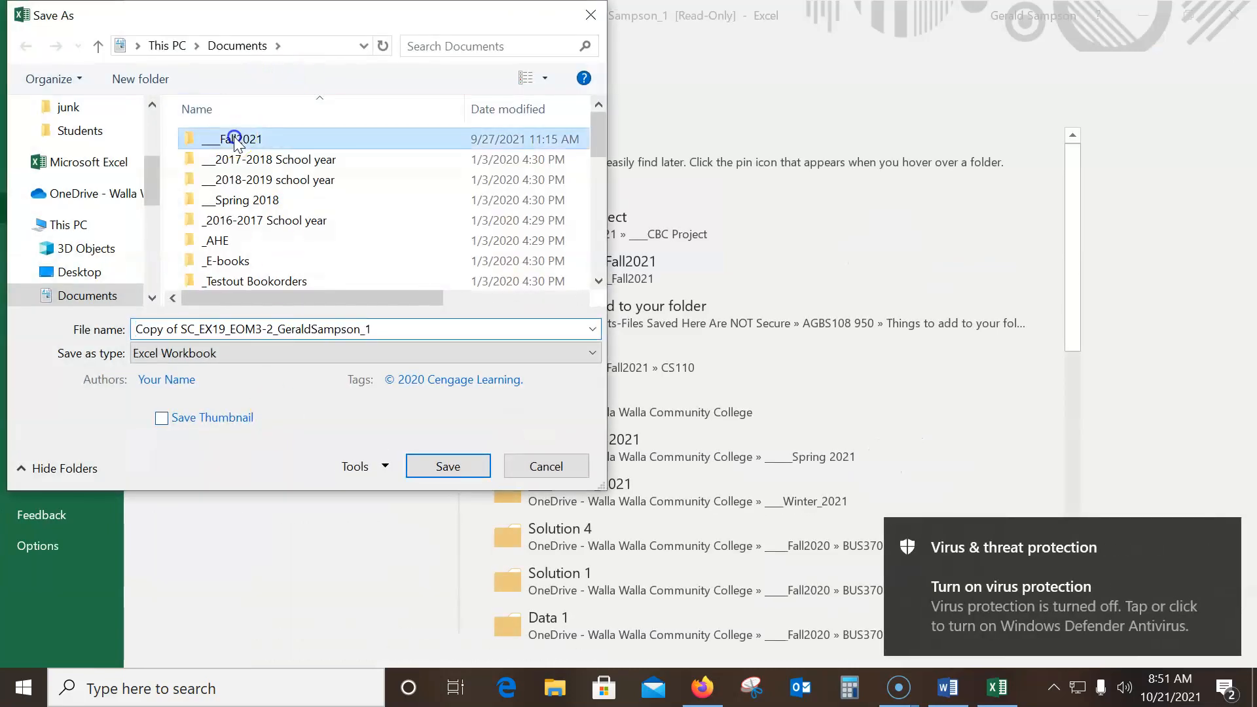
double_click(237, 140)
double_click(231, 144)
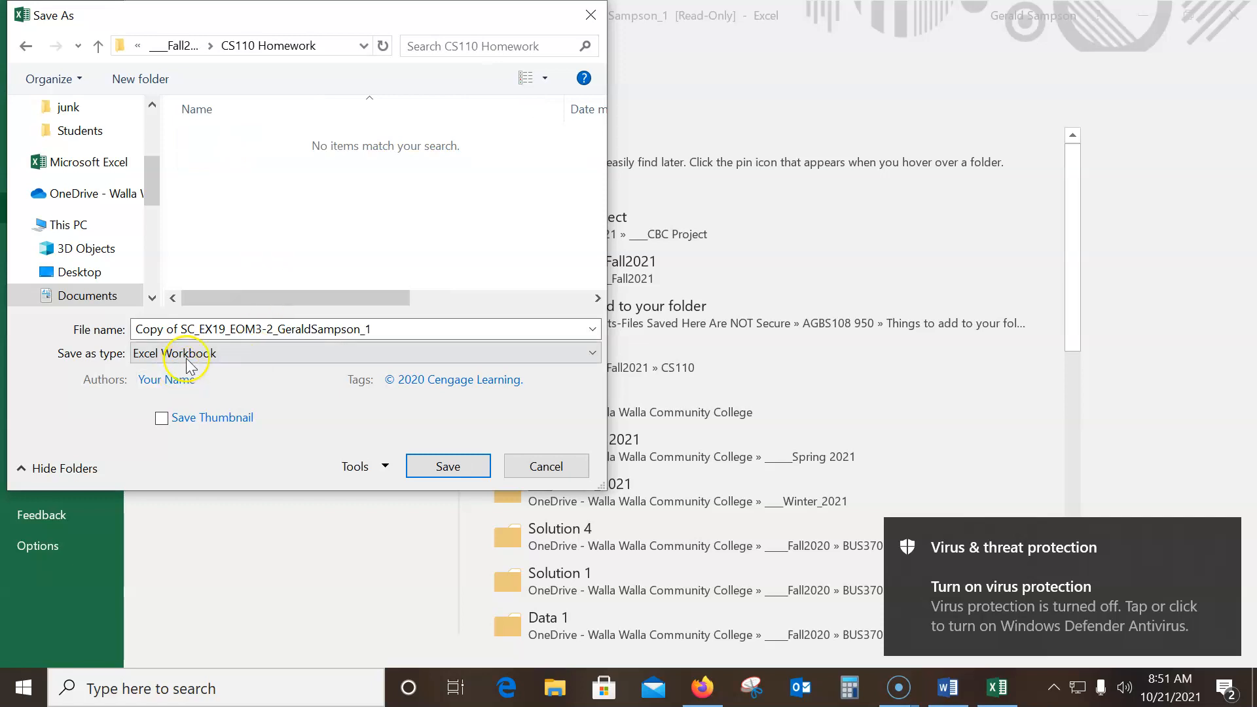
Remove the "Copy of" prefix from the file name, change its ending to _2, and save the workbook
left_click(176, 328)
left_click(181, 325)
left_click_drag(181, 327, 131, 351)
key("BackSpace")
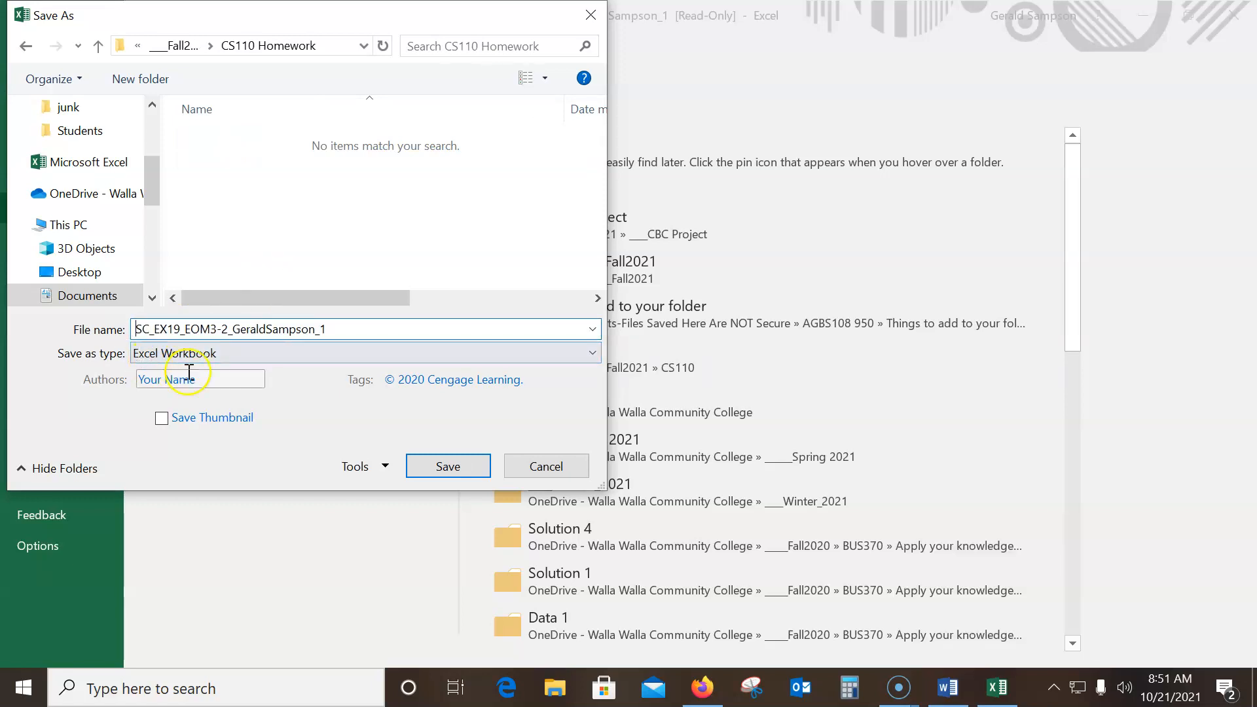
left_click(337, 332)
key("BackSpace")
type("2")
left_click(422, 470)
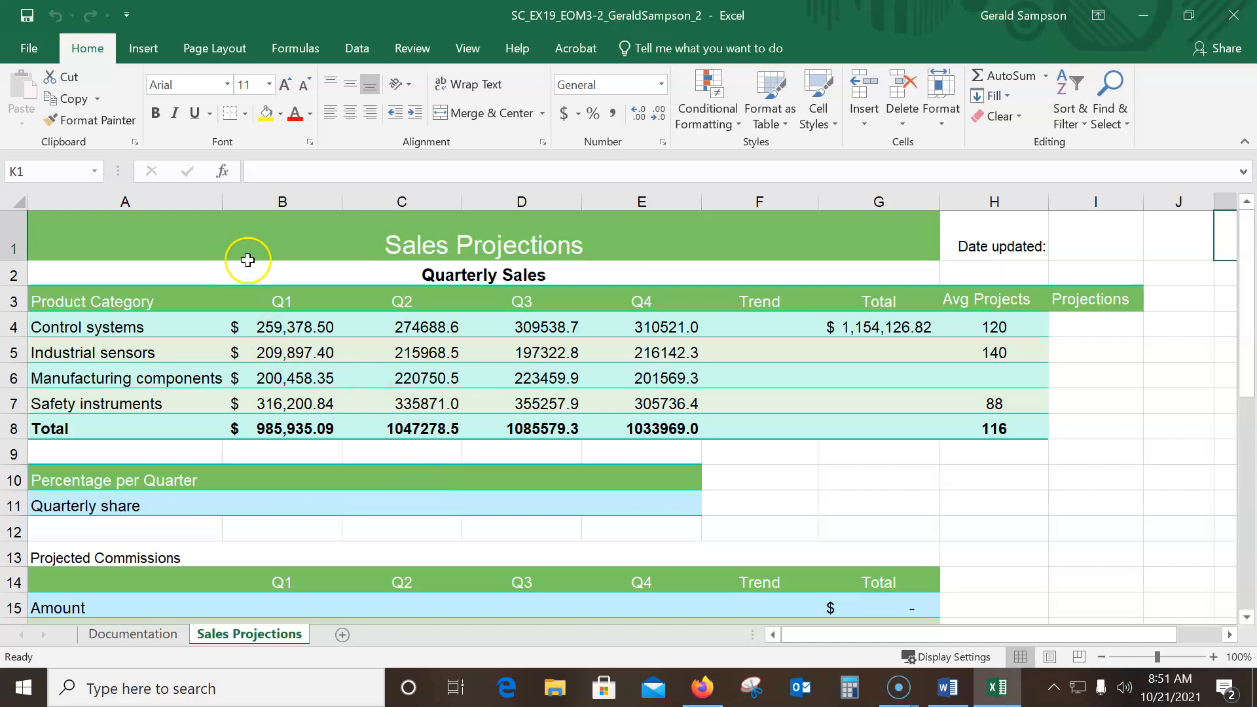
Middle-align the Sales Projections title in merged cell A1 and italicize the "Date updated:" label in cell H1
left_click(146, 238)
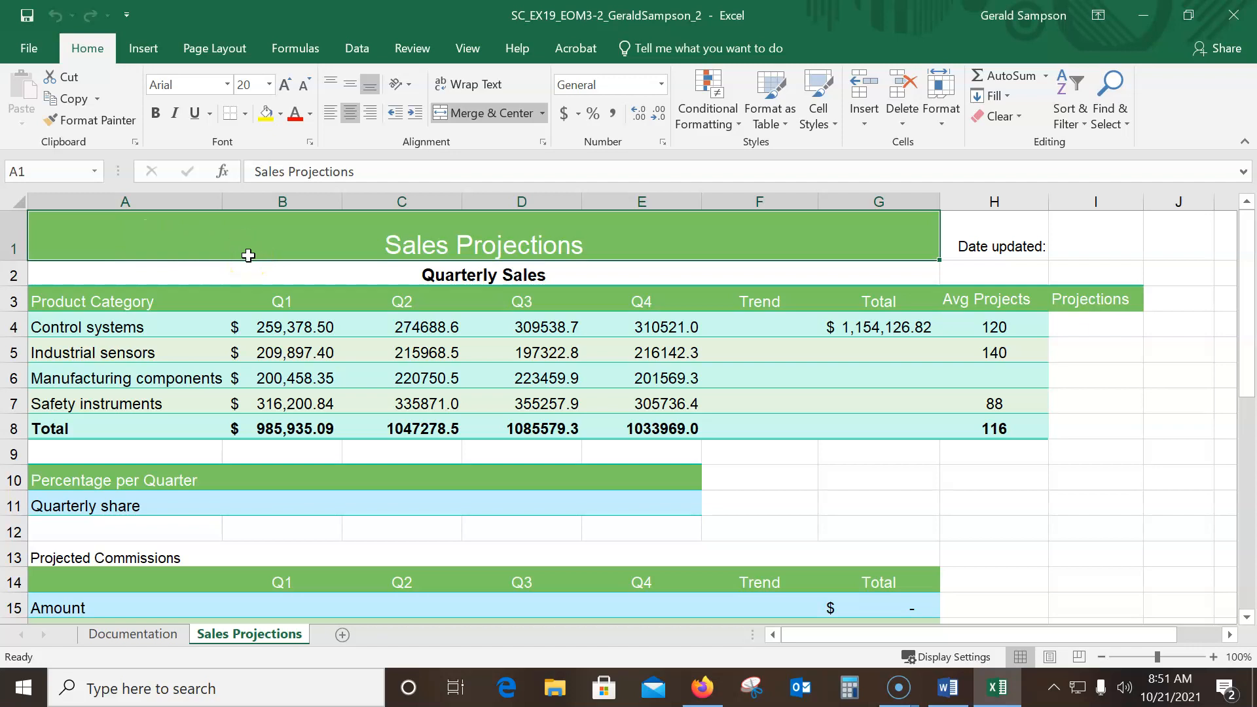
left_click(282, 257)
left_click(353, 85)
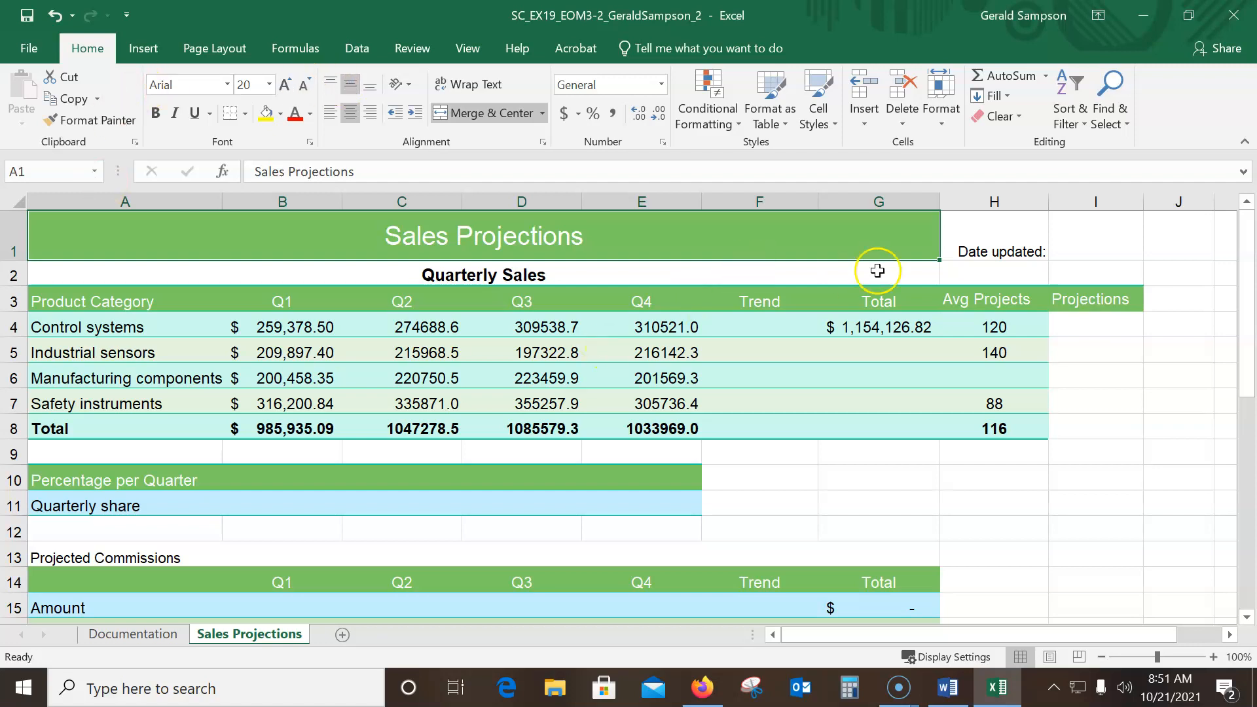
left_click(981, 245)
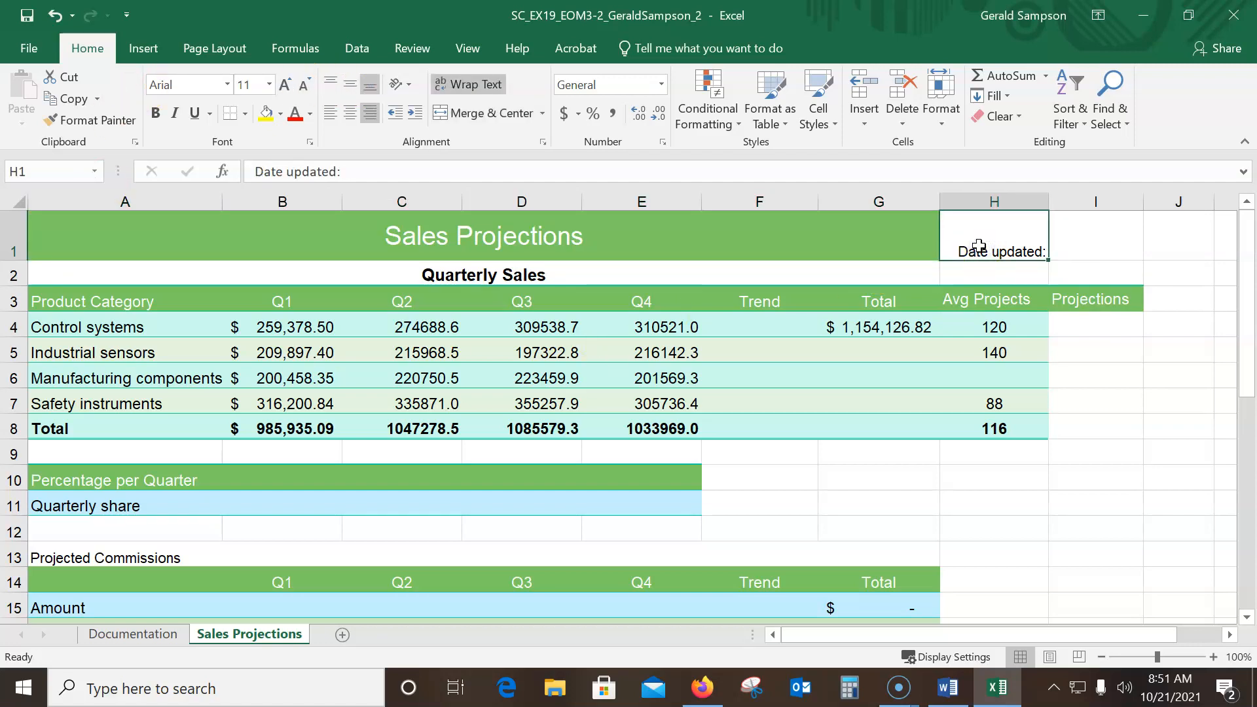
left_click(177, 113)
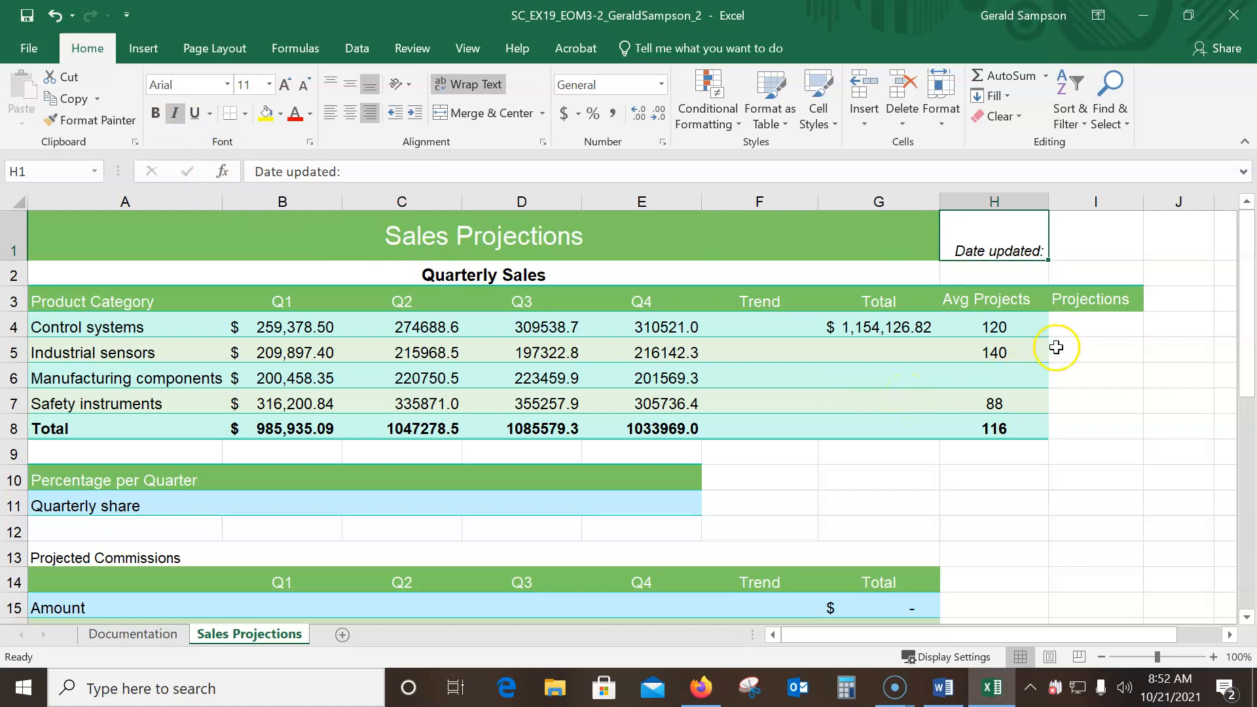
Enter the formula =NOW() in cell I1 beside the "Date updated:" label
left_click(1089, 326)
left_click(1098, 240)
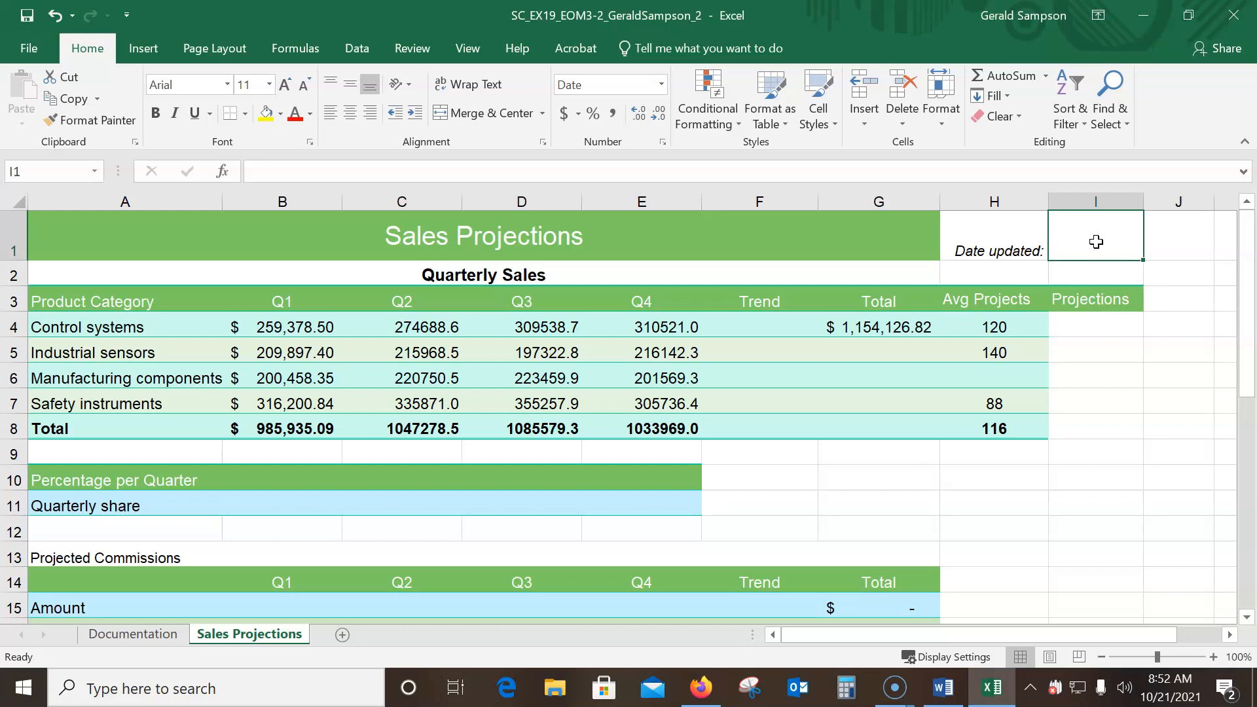
type("=now")
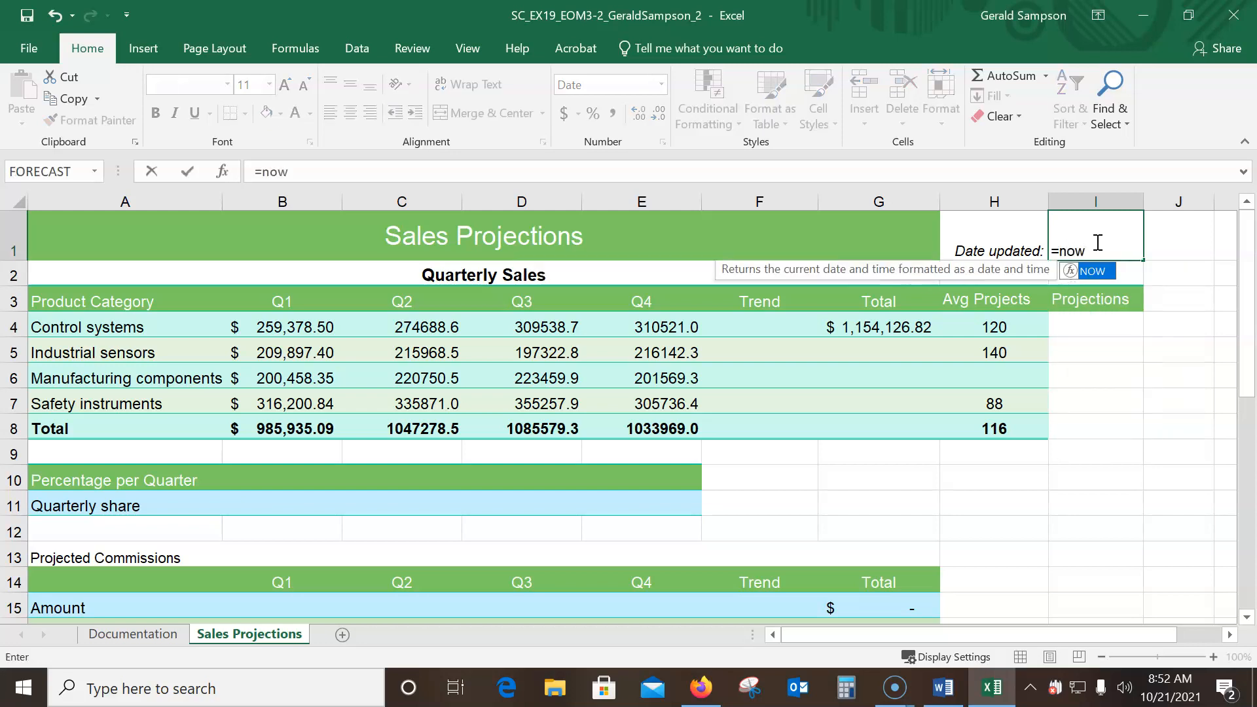
type("()")
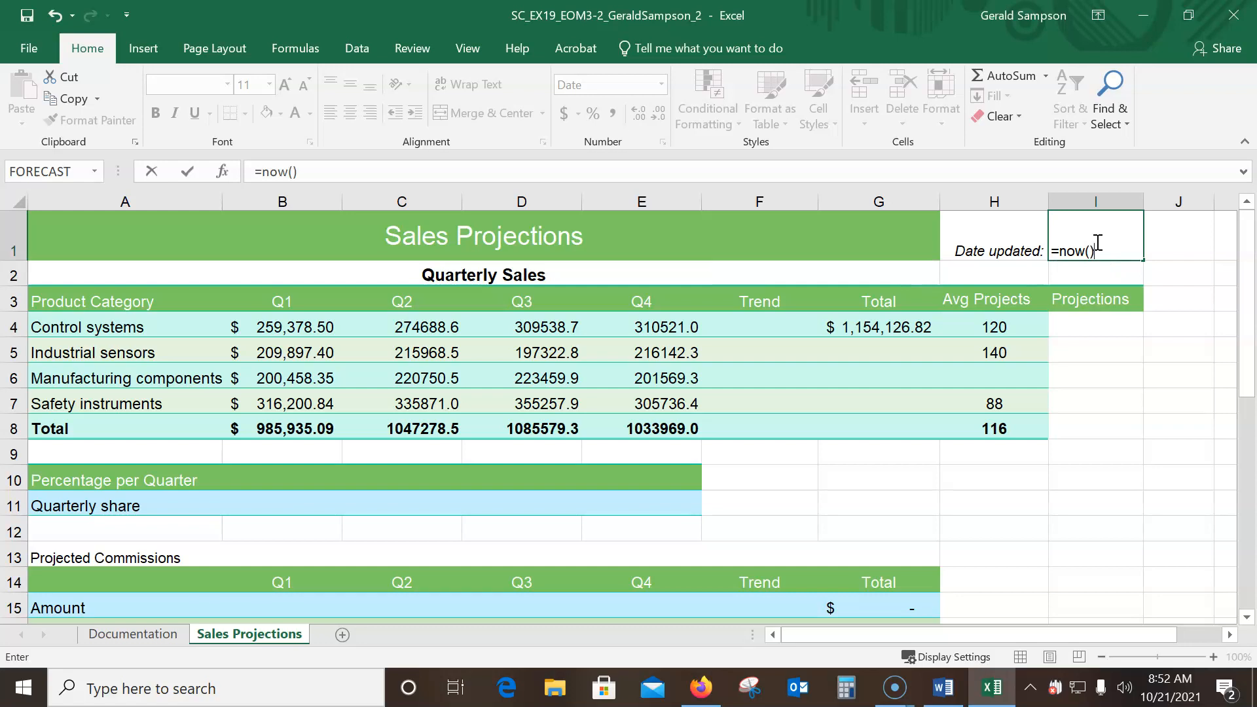
key("Return")
Examine the date format options for cell I1 without changing them
left_click(1097, 242)
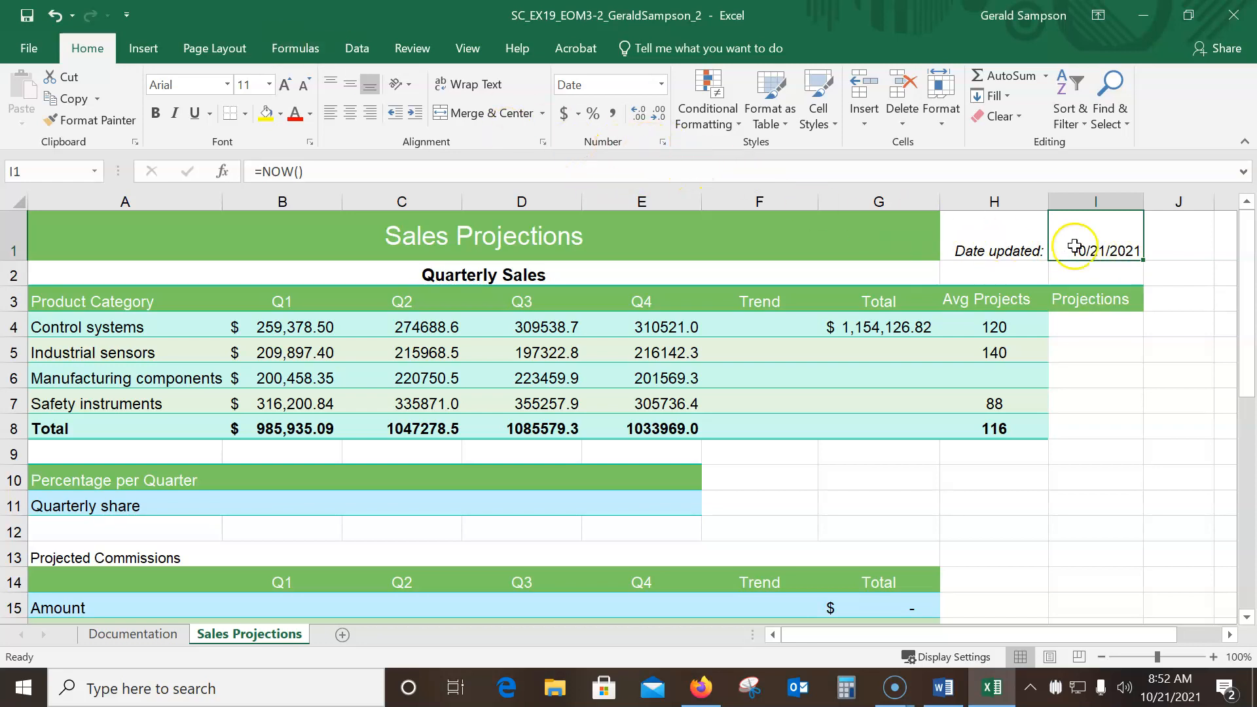
left_click(663, 143)
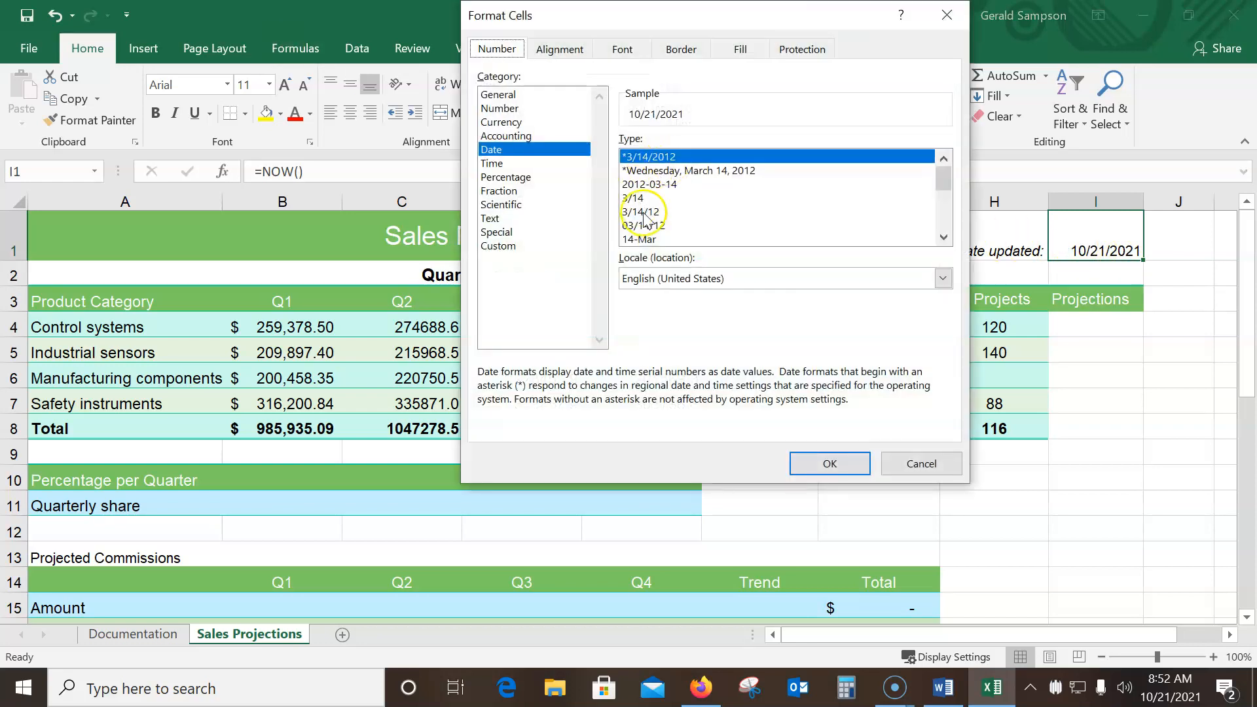
left_click(950, 472)
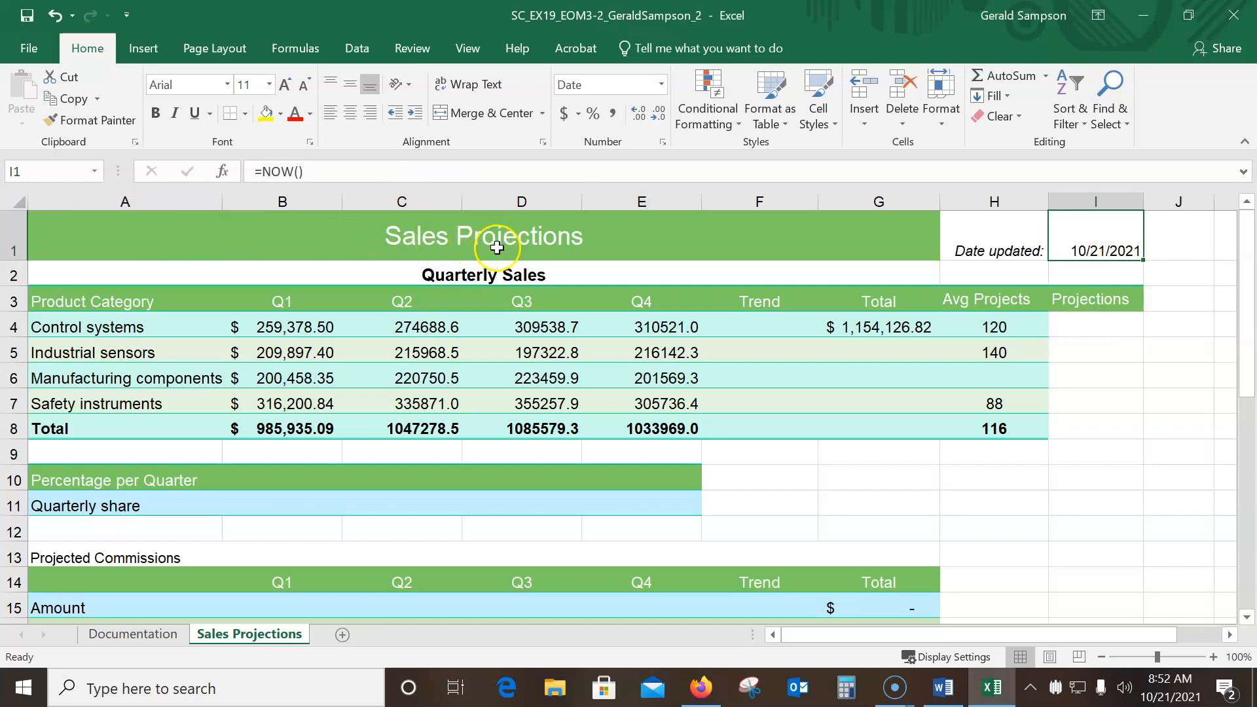
Copy the formatting of the Quarterly Sales heading in A2 to the Projected Commissions heading in A13 with Format Painter
left_click(501, 274)
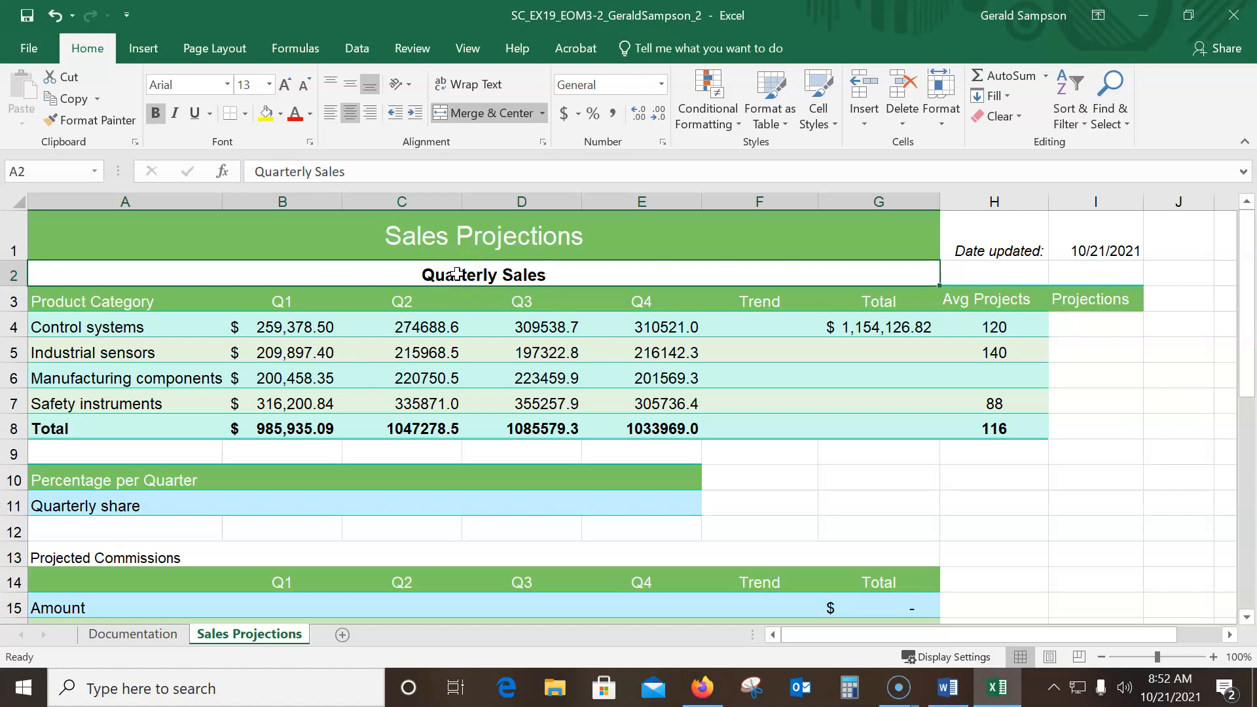
left_click(94, 121)
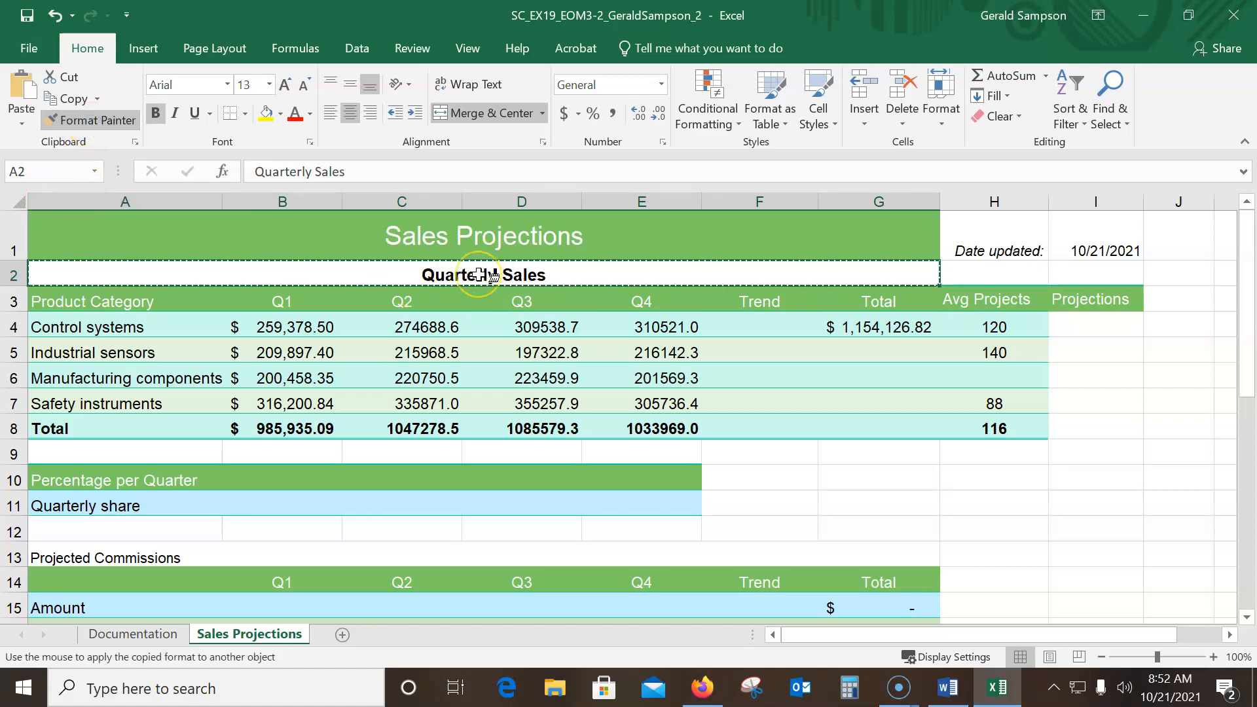
left_click(219, 250)
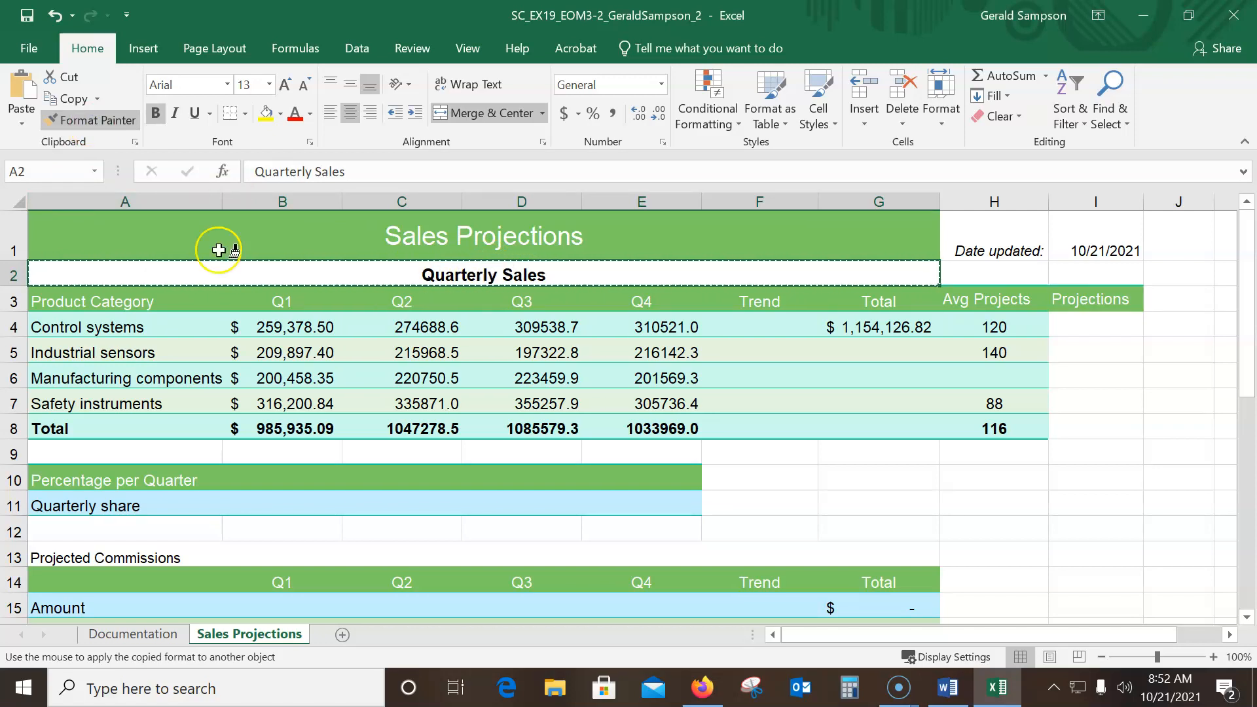
left_click(82, 556)
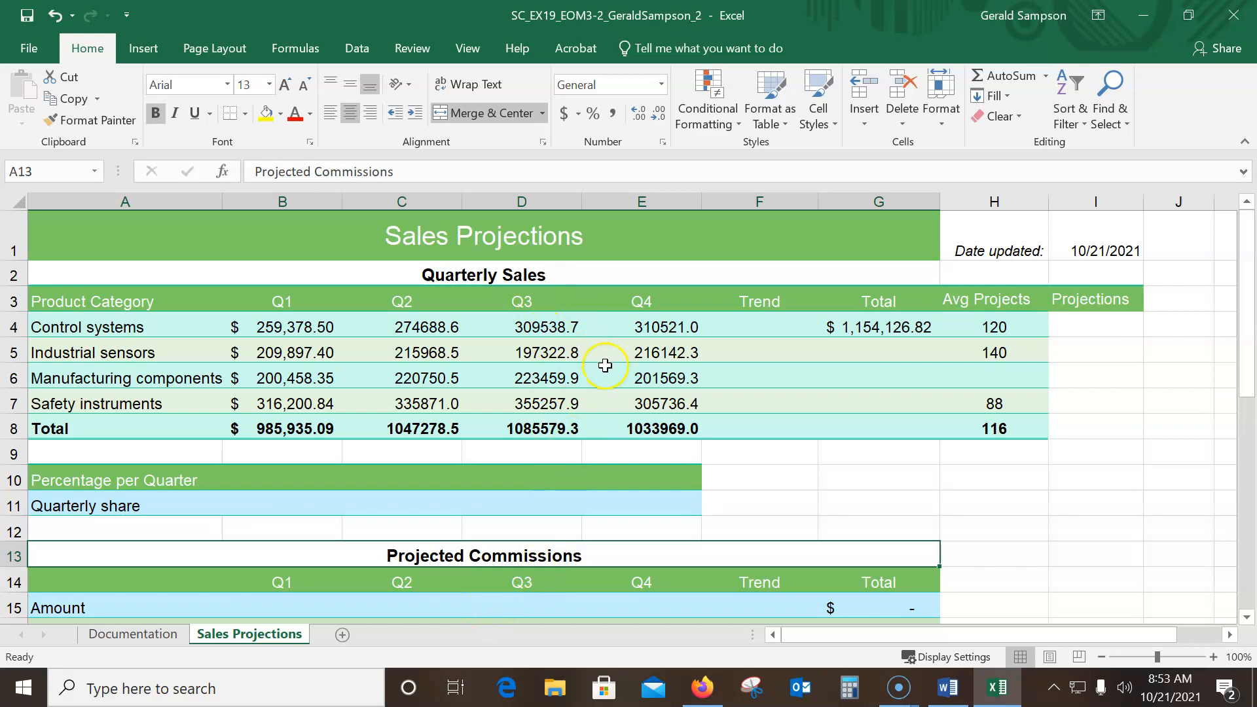
Copy the Q1 sales range B4:B8 and paste only its formatting onto C4:E8
left_click(418, 325)
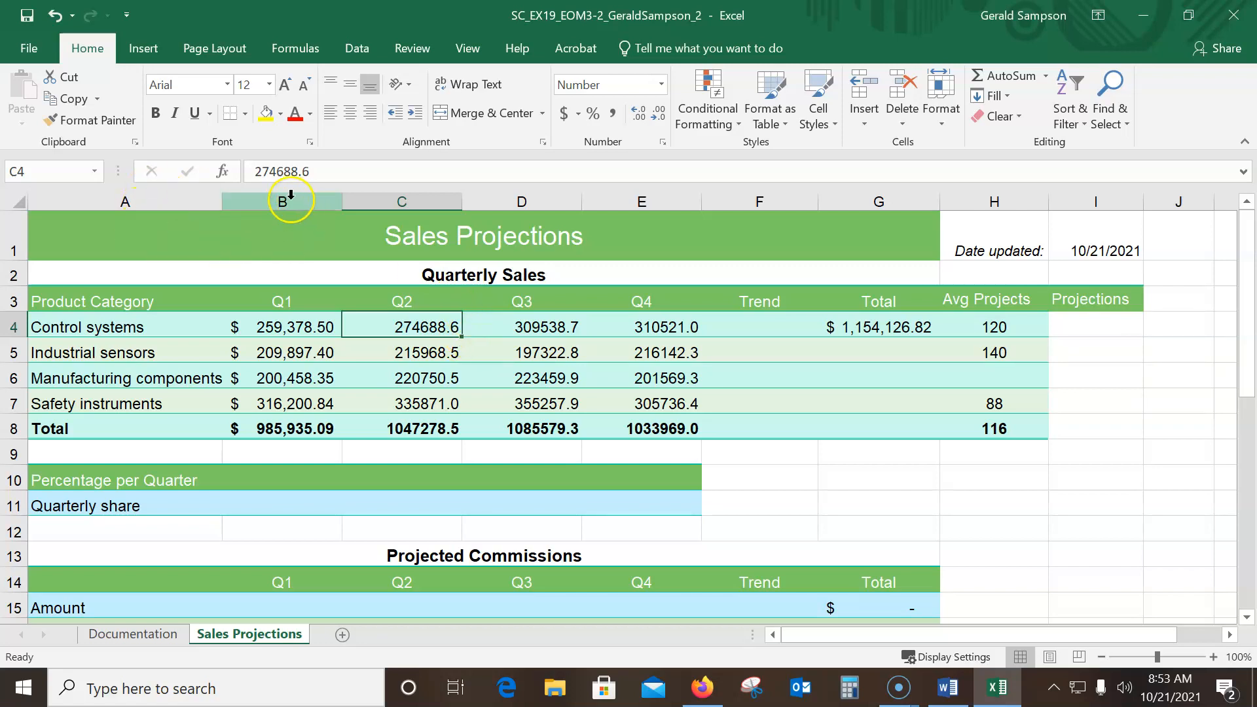
left_click_drag(264, 318, 620, 334)
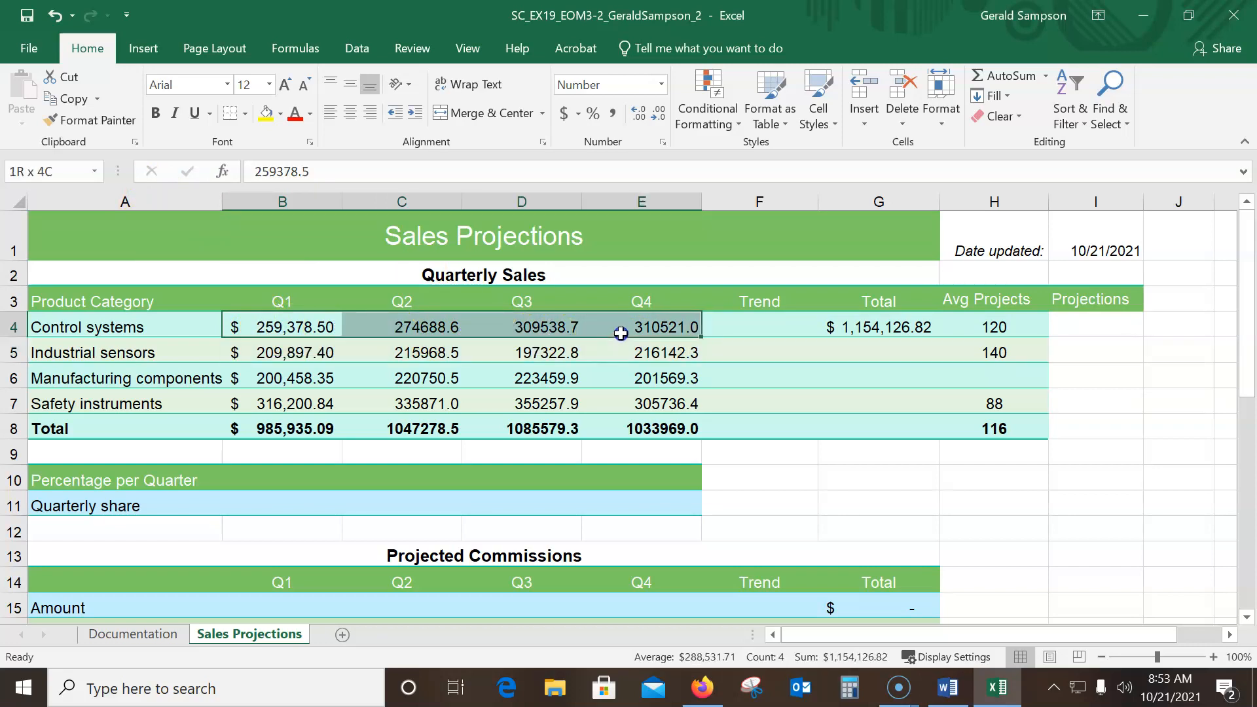
left_click_drag(620, 333, 285, 425)
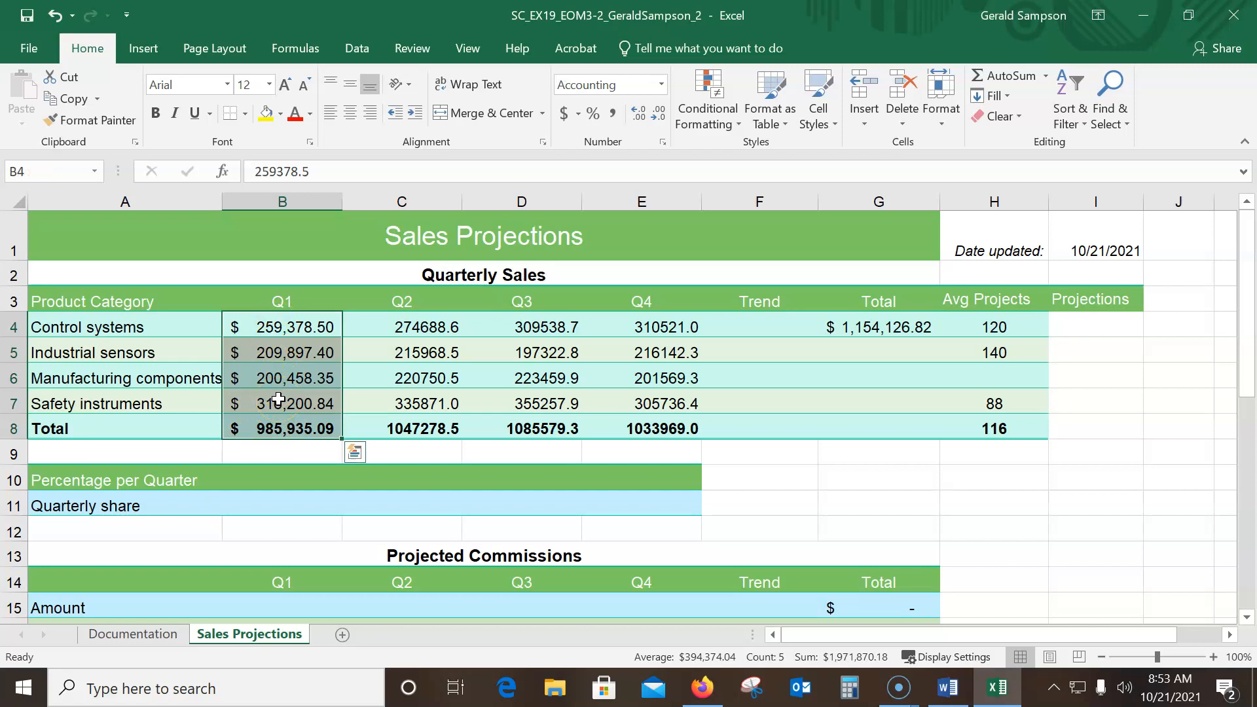
right_click(325, 328)
left_click(382, 284)
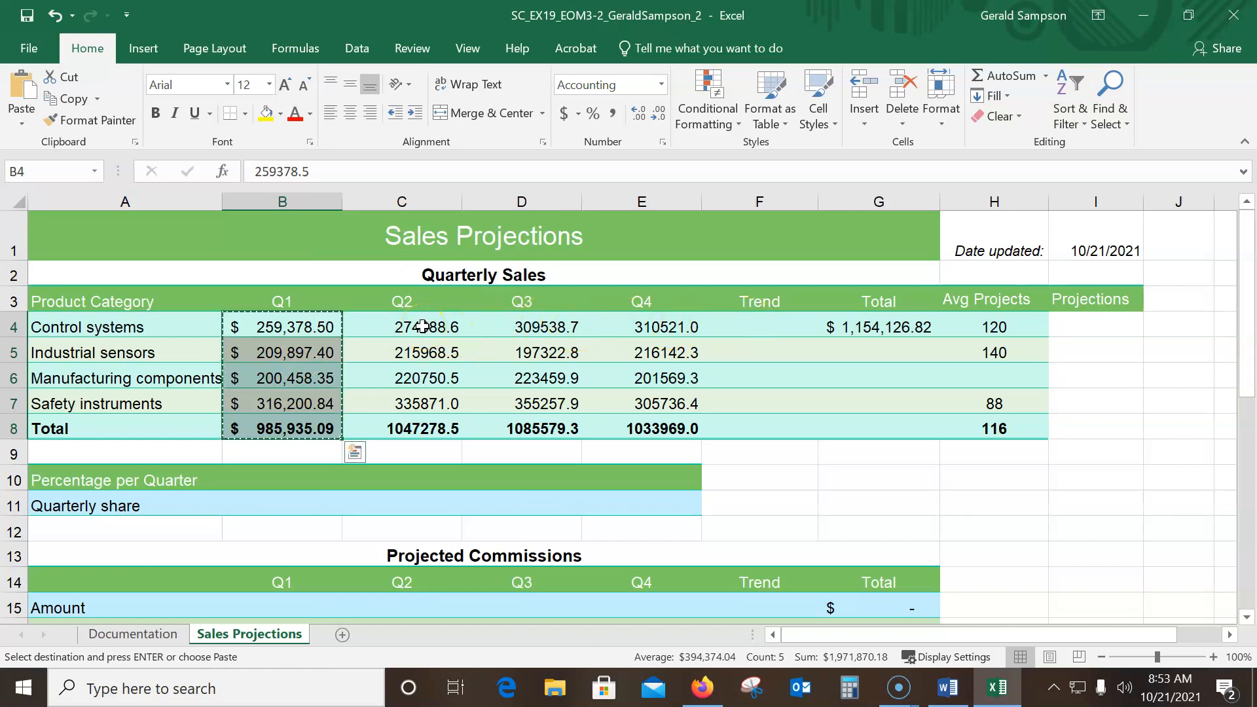
left_click_drag(422, 326, 685, 433)
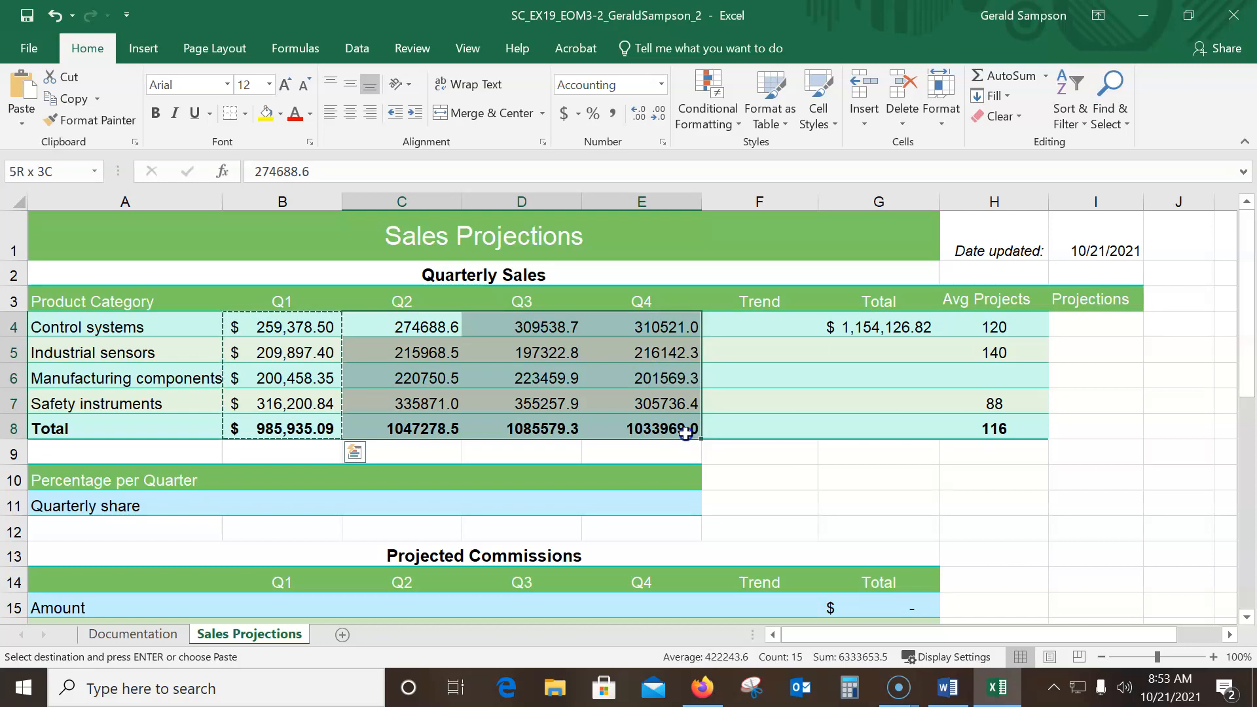
left_click_drag(686, 434, 686, 434)
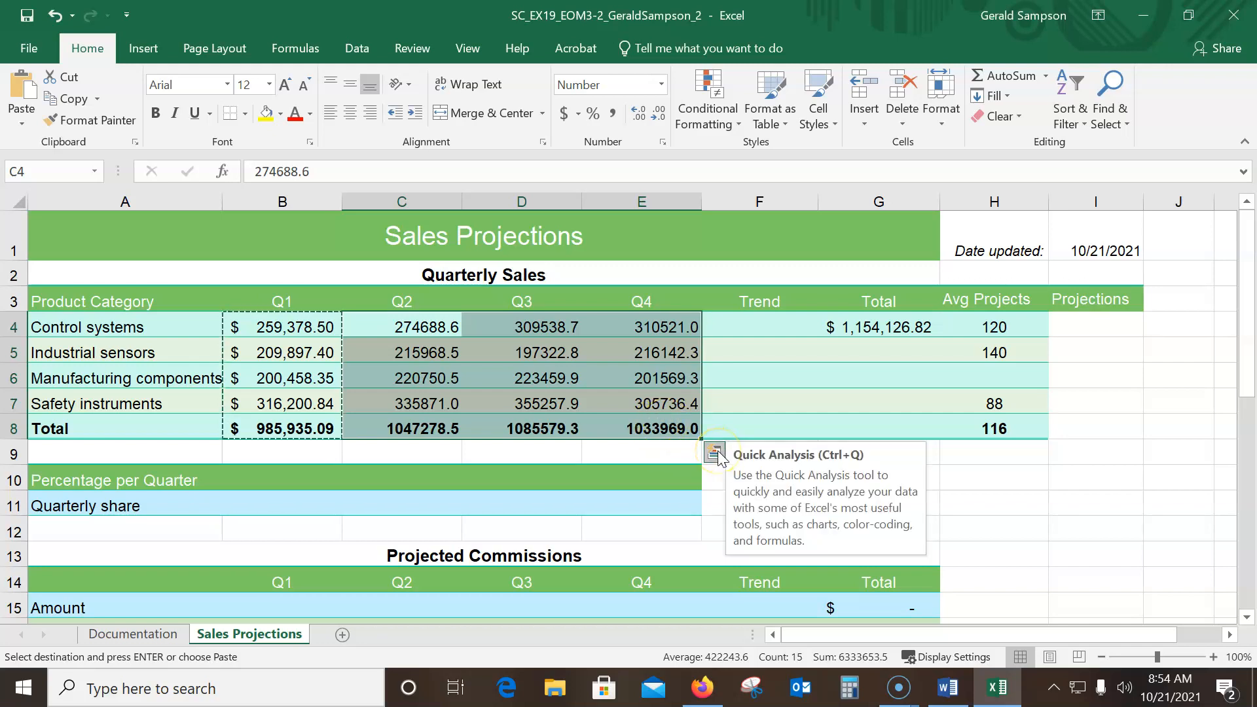
left_click(29, 126)
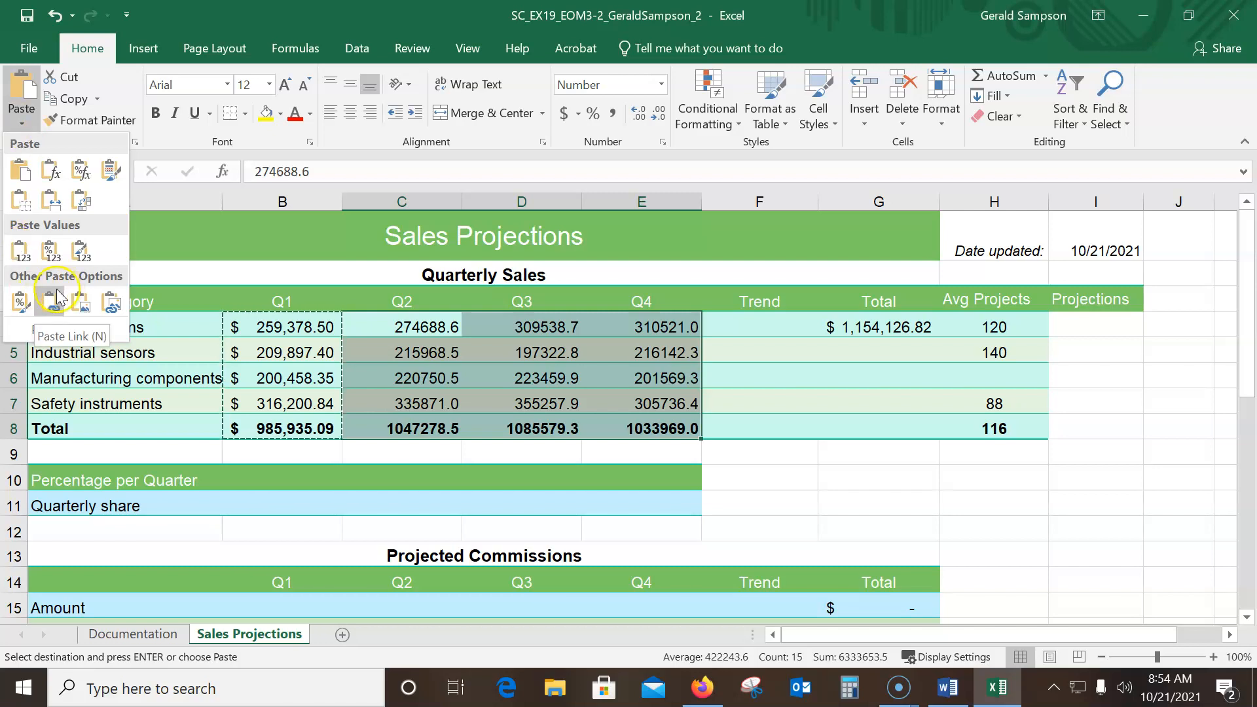
left_click(19, 305)
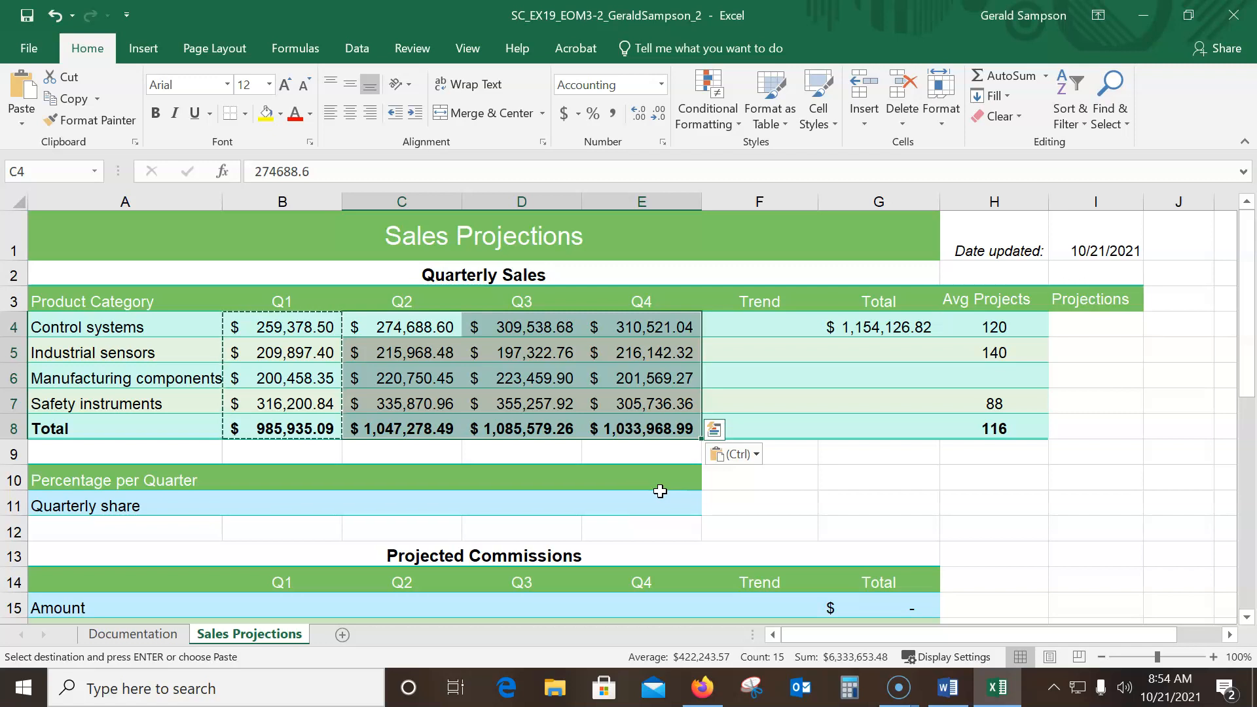
Insert a Line sparkline in F4 based on the Control systems quarterly sales in B4:E4
left_click(773, 332)
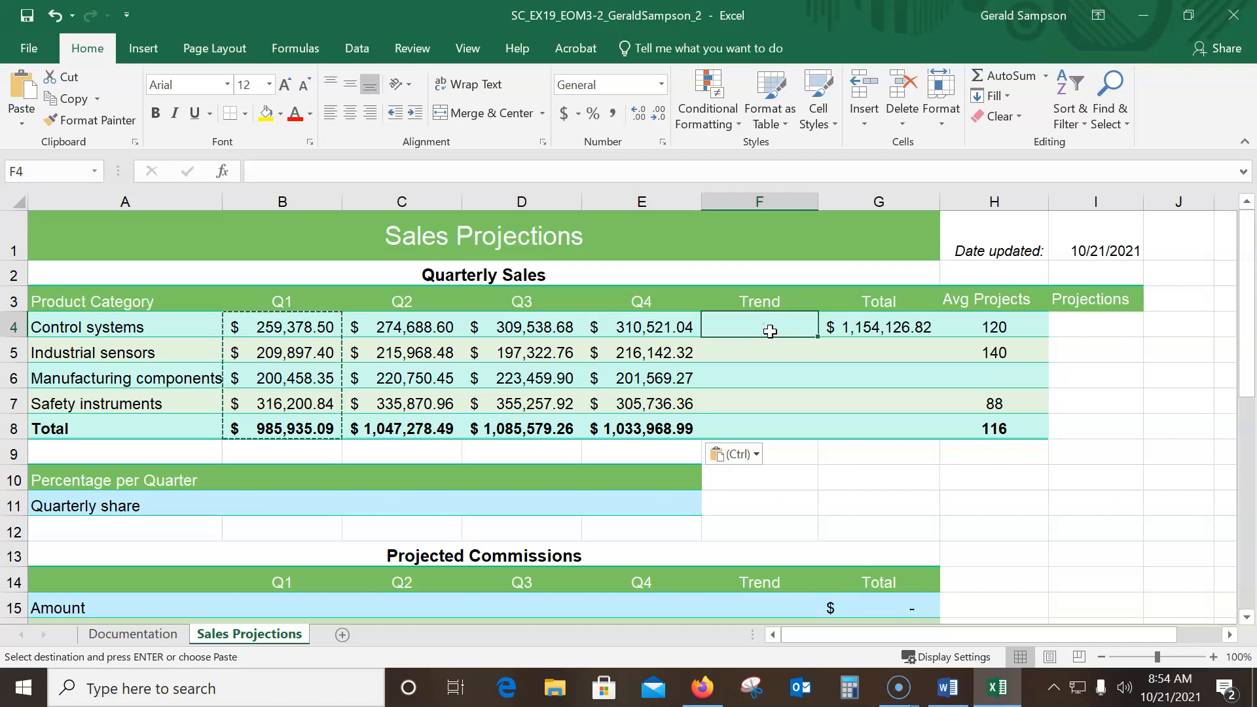
left_click(144, 50)
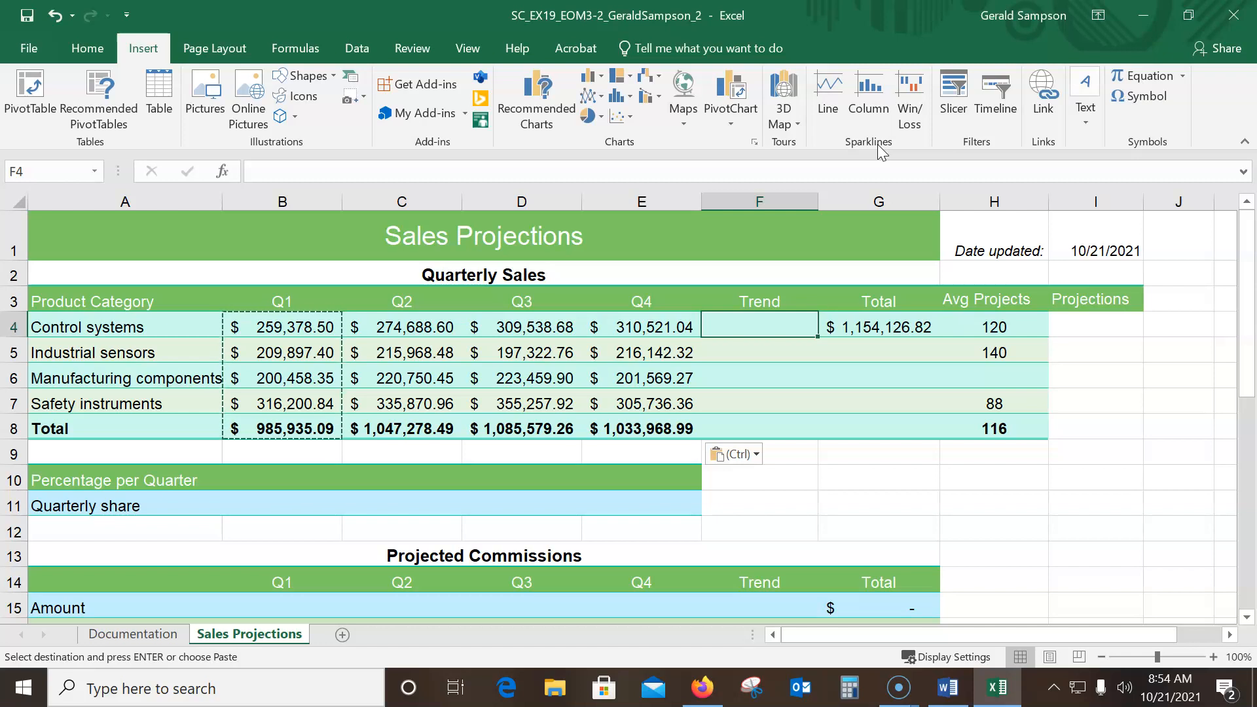
left_click(823, 99)
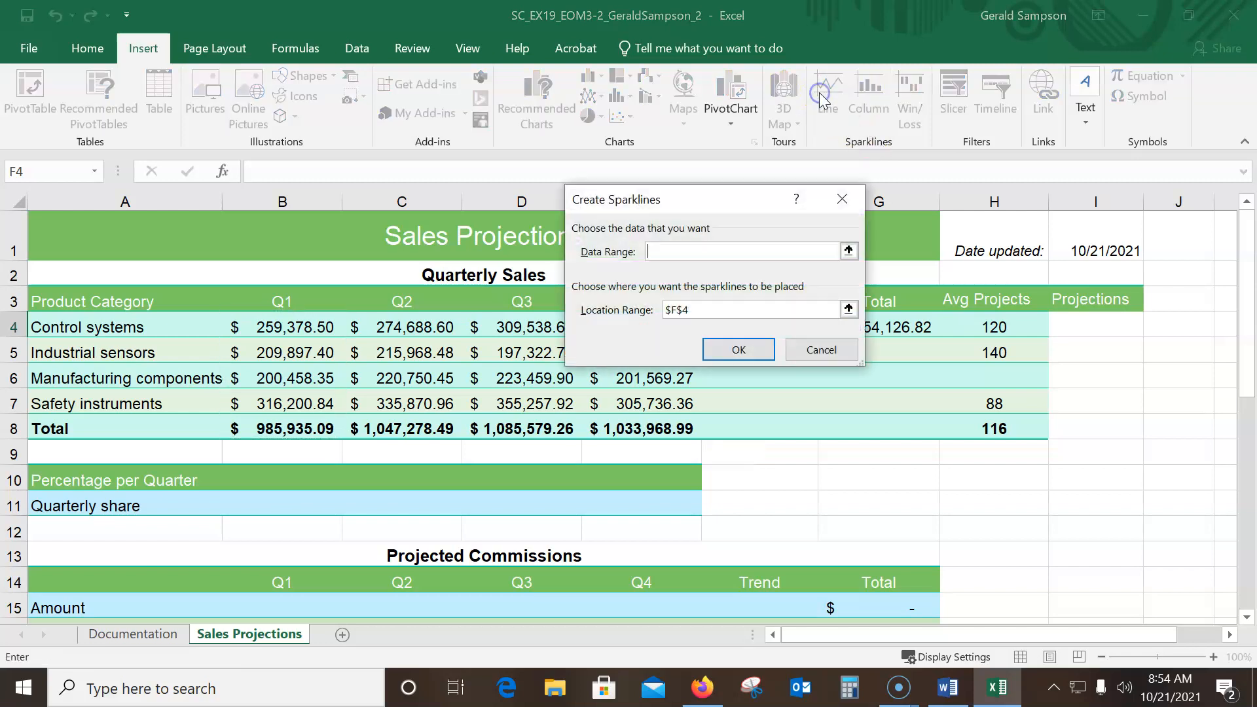
left_click(711, 246)
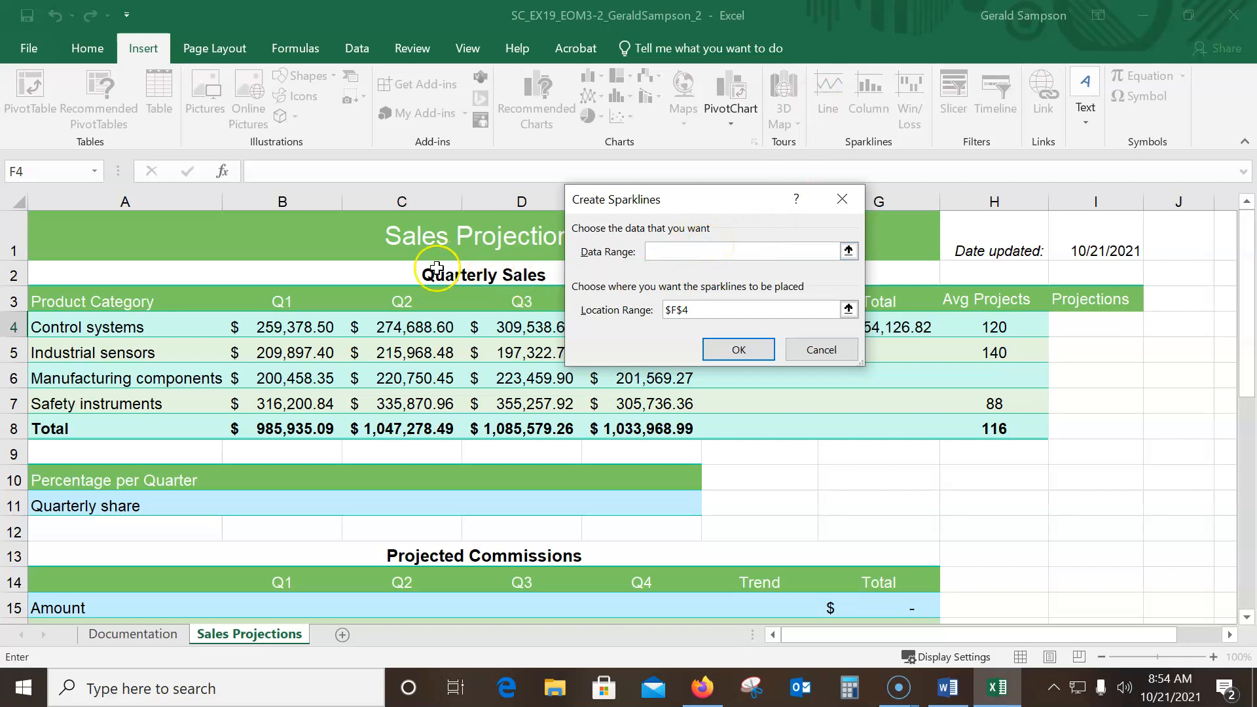
left_click_drag(674, 202, 999, 187)
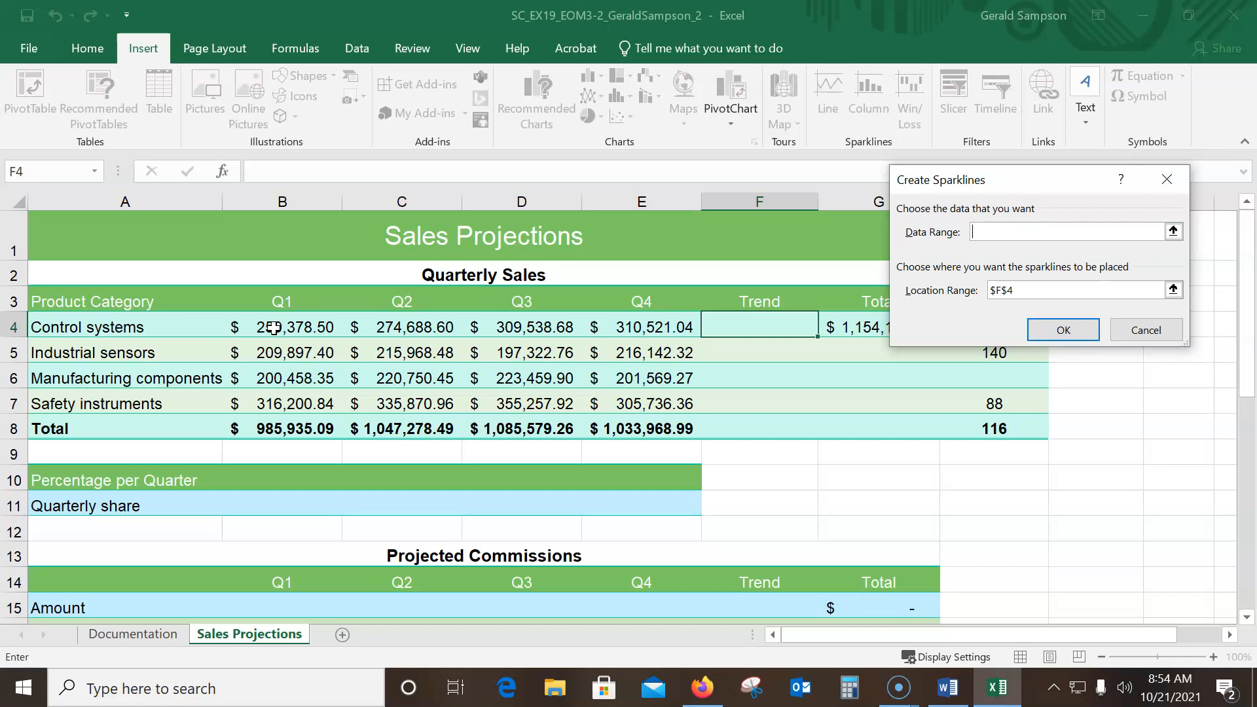
left_click_drag(273, 327, 646, 327)
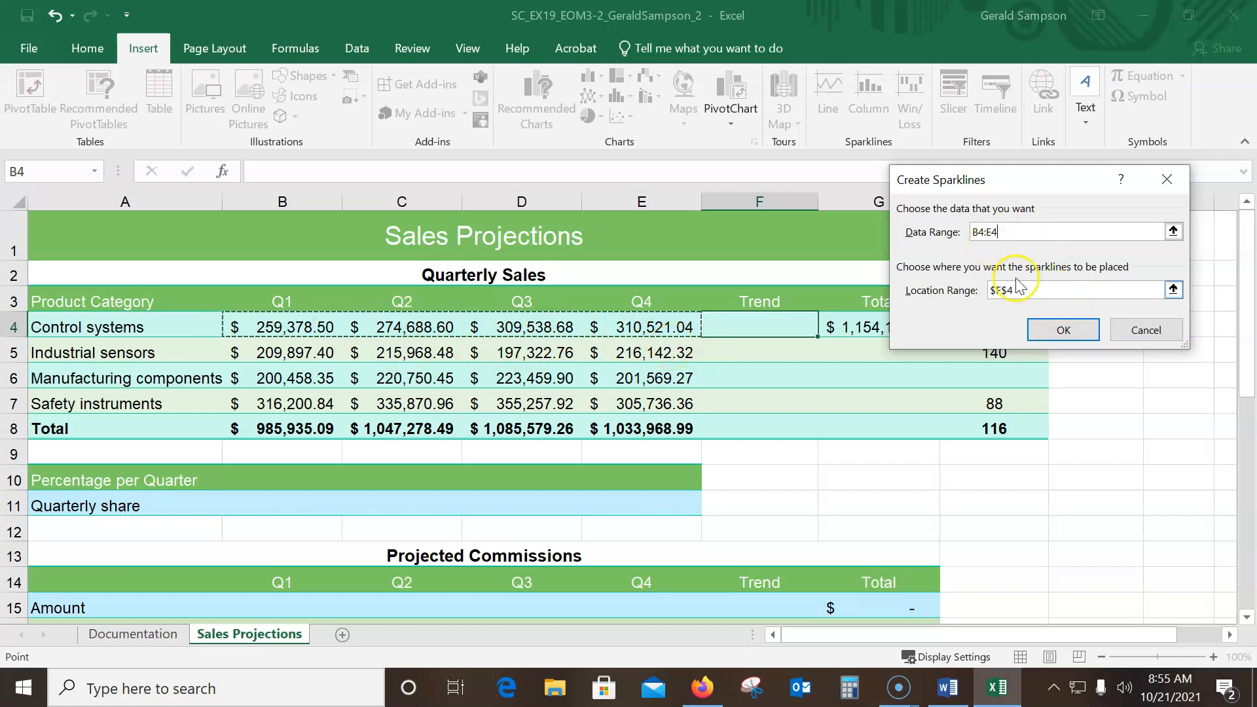
left_click(1062, 330)
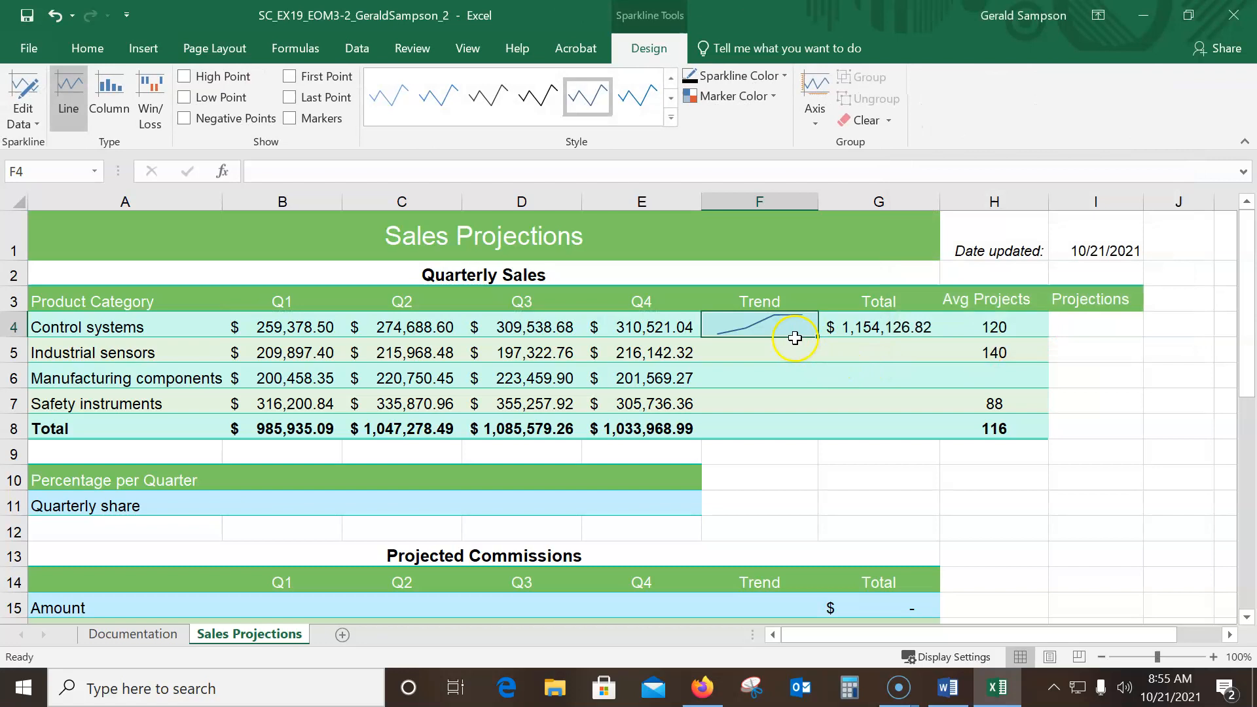
Fill the Trend sparkline from F4 down through F5:F8
left_click_drag(818, 337, 823, 436)
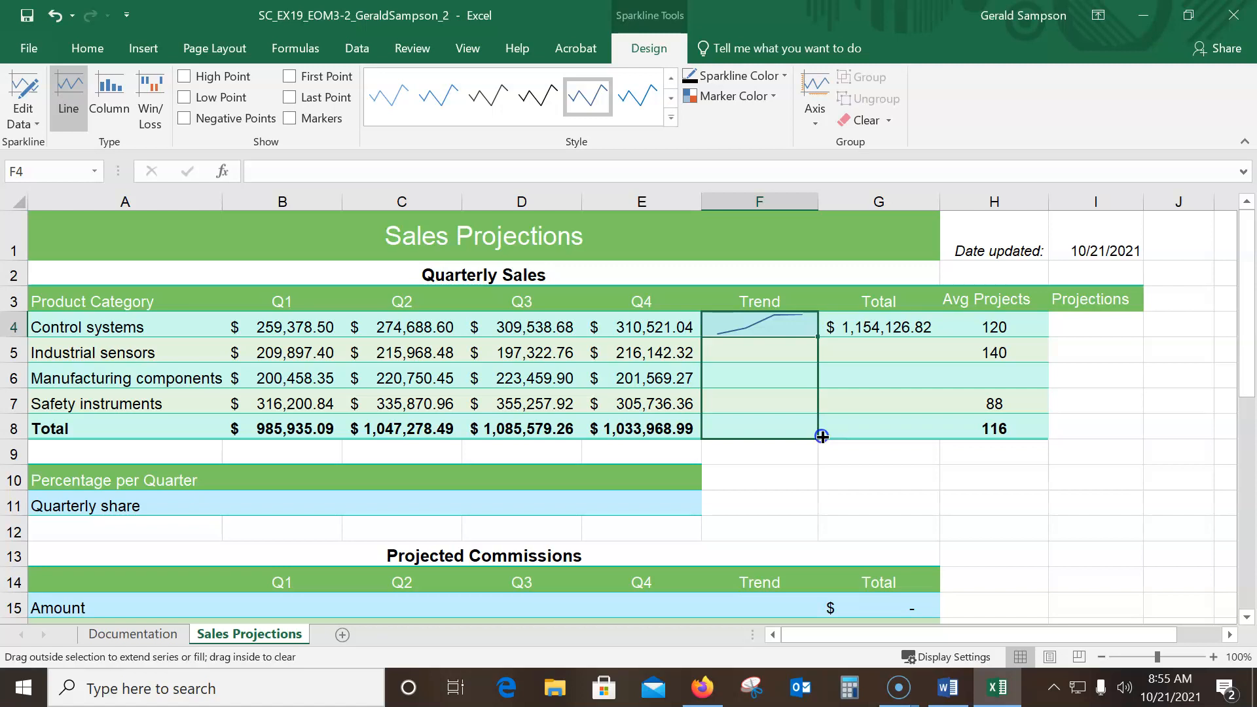
left_click_drag(823, 436, 822, 434)
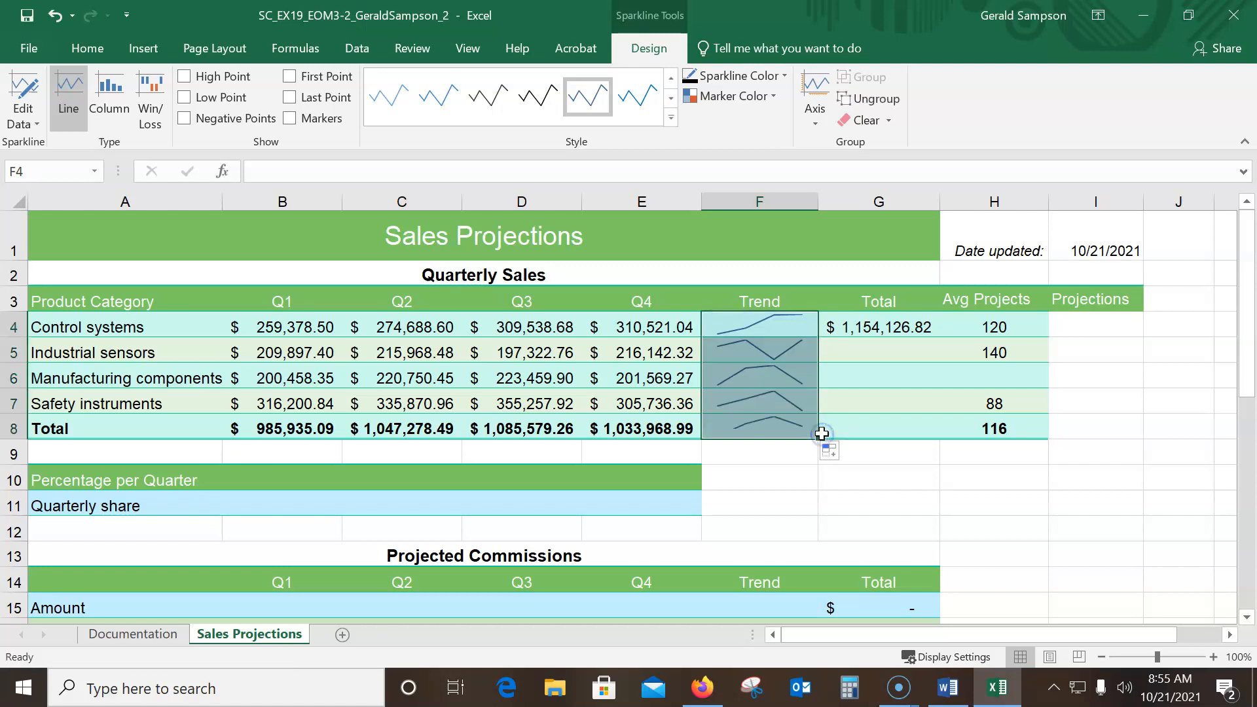
left_click(796, 484)
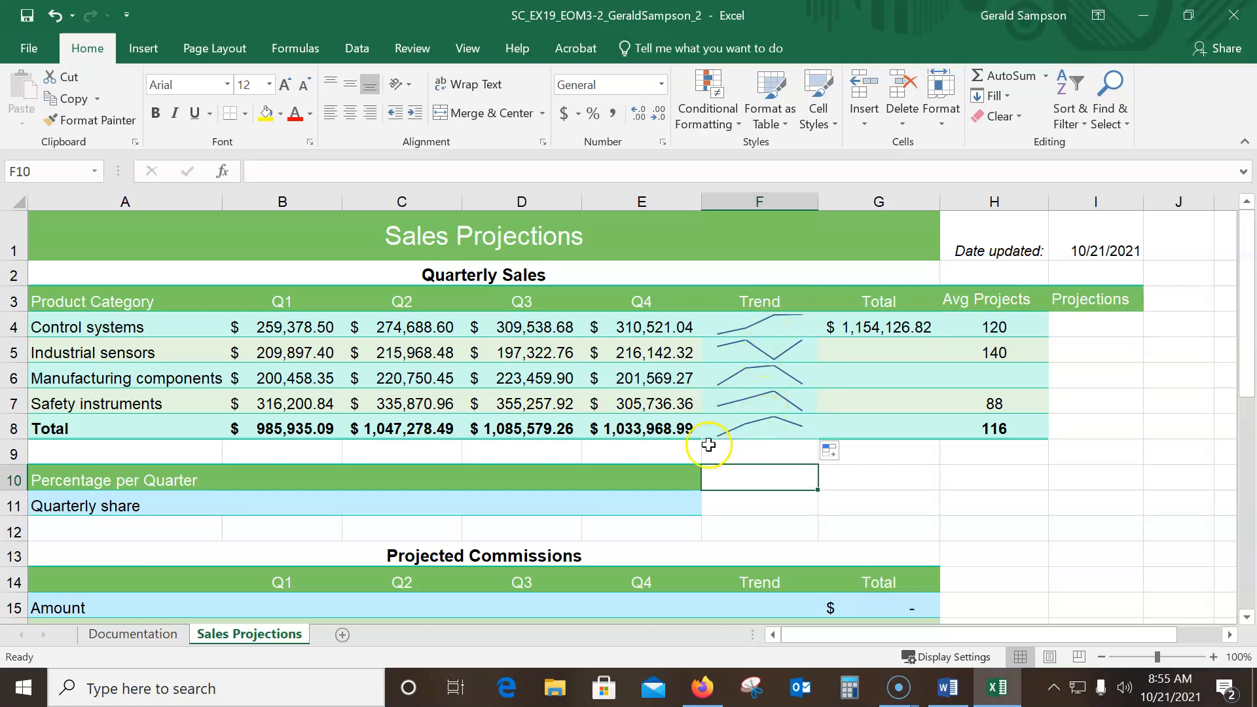
Switch to the Word instructions to review the sparkline step and the final figure, and return to the Excel workbook
left_click_drag(1256, 75, 471, 2)
scroll(646, 317, "down", 15)
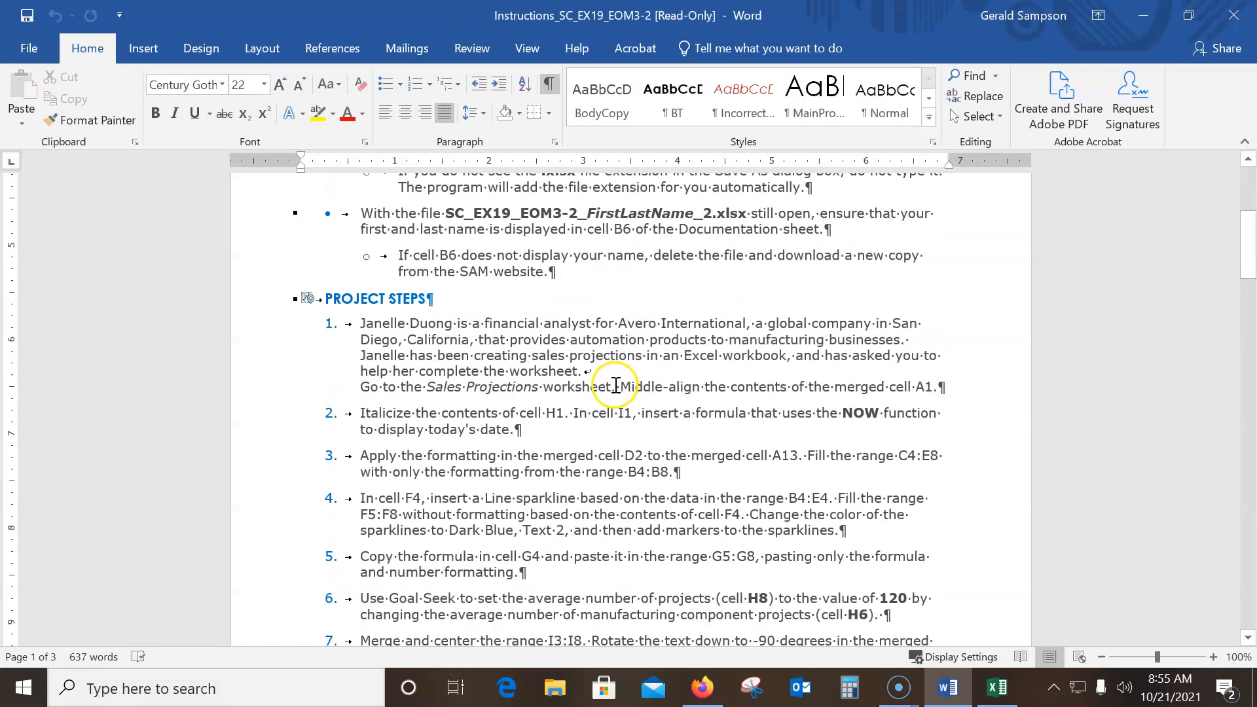
scroll(580, 573, "down", 12)
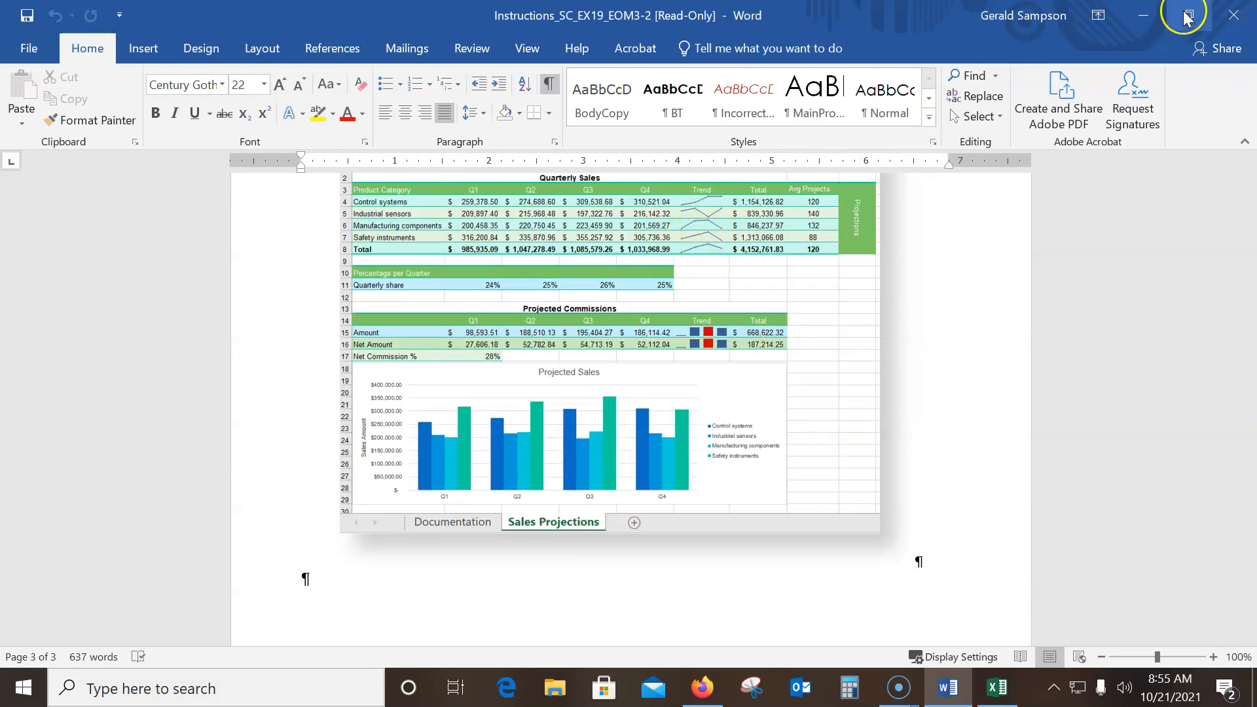
scroll(736, 283, "up", 12)
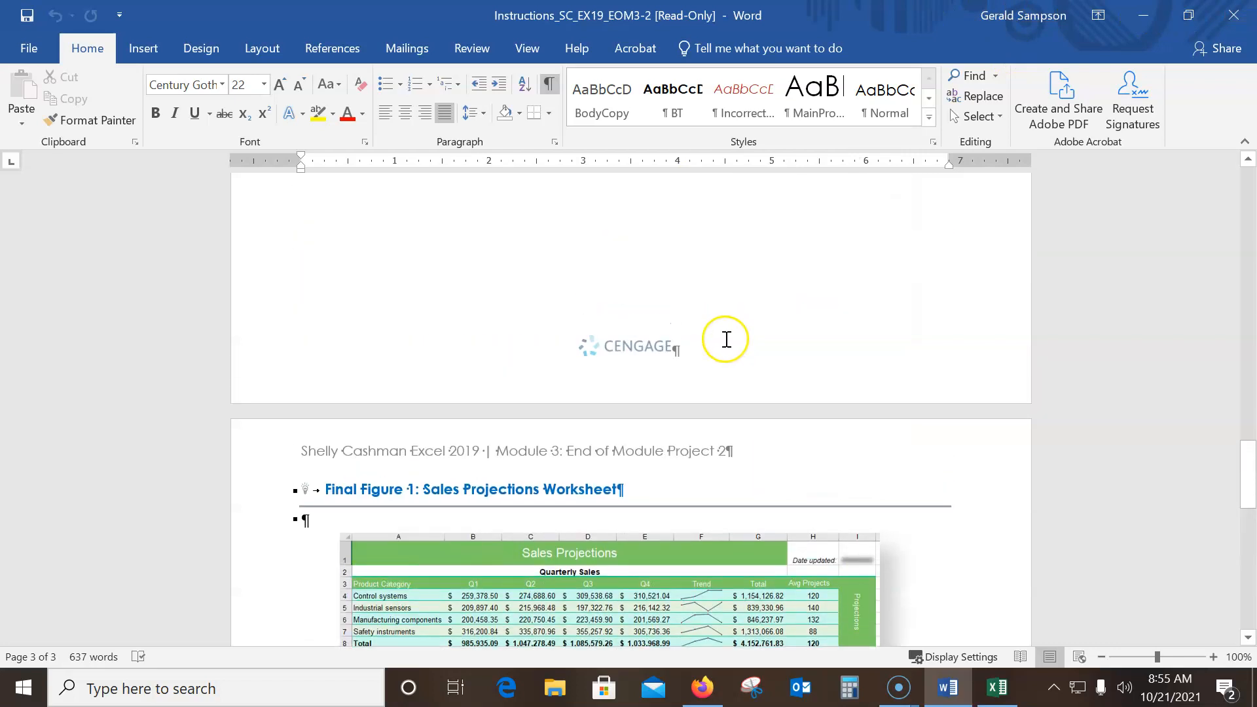
right_click(718, 335)
scroll(721, 330, "up", 8)
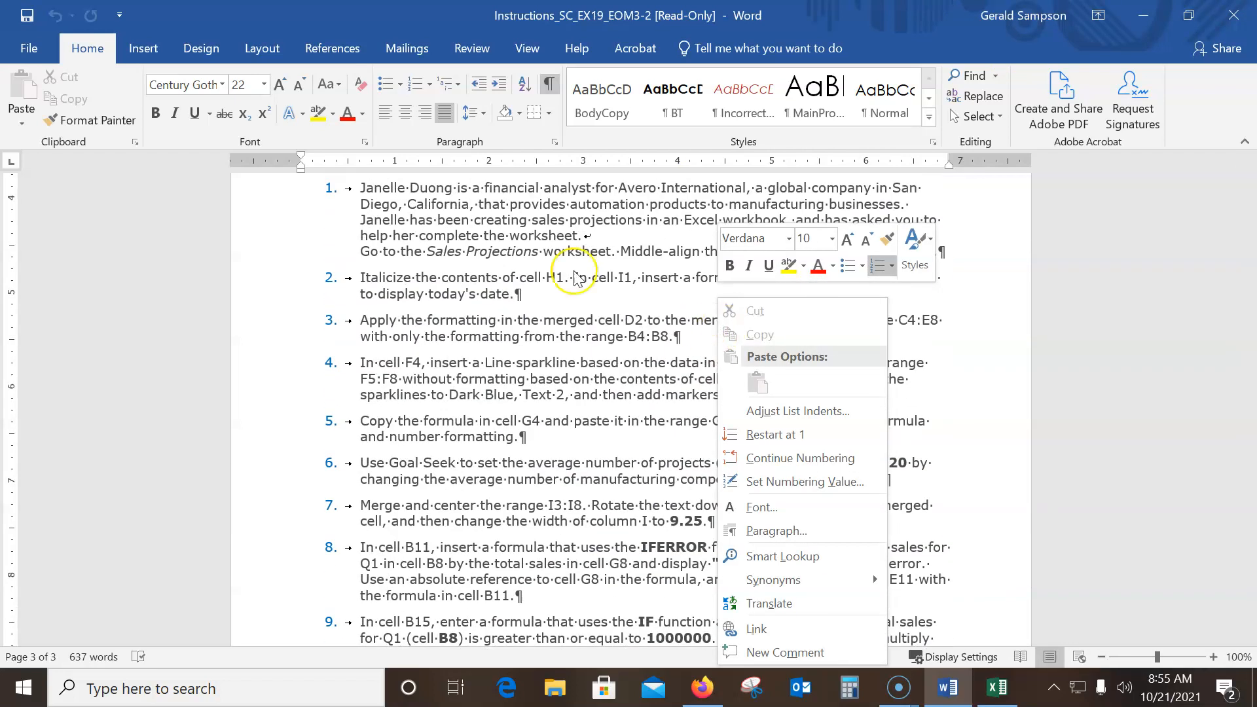
left_click(1056, 180)
left_click_drag(900, 21, 1256, 118)
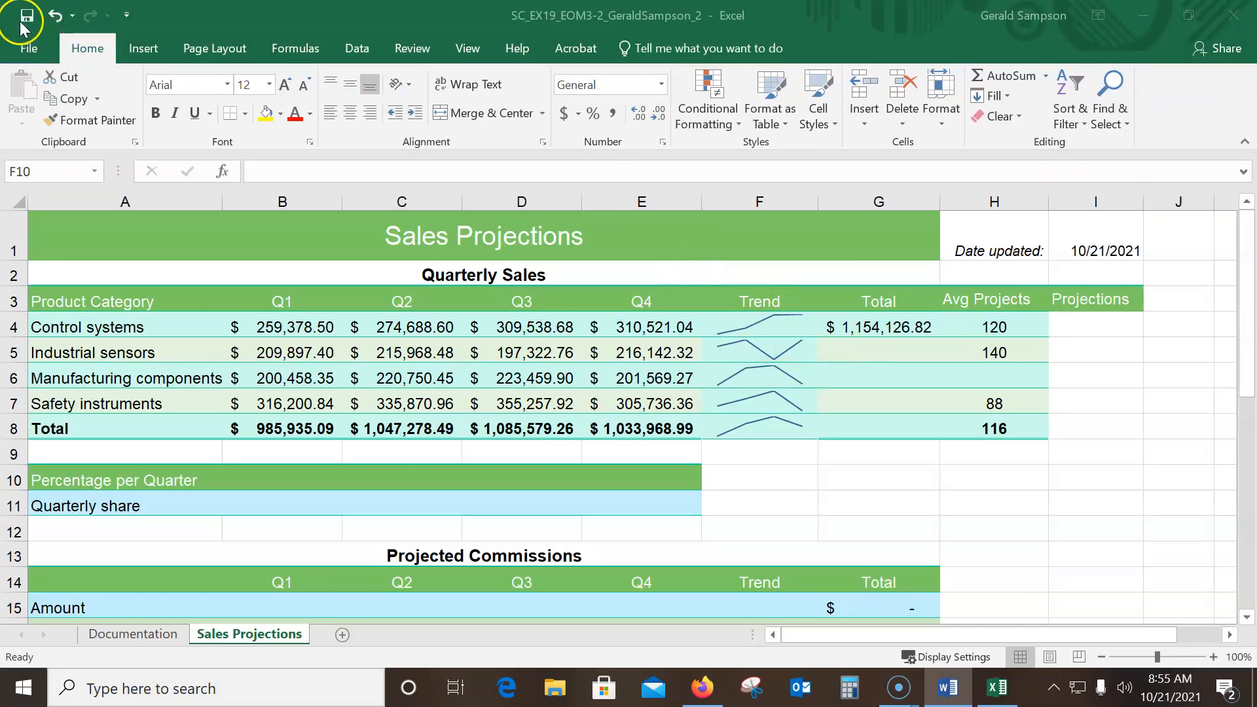
Undo the last sparkline fill and fill F5:F8 from F4 again using Fill Without Formatting
left_click(53, 17)
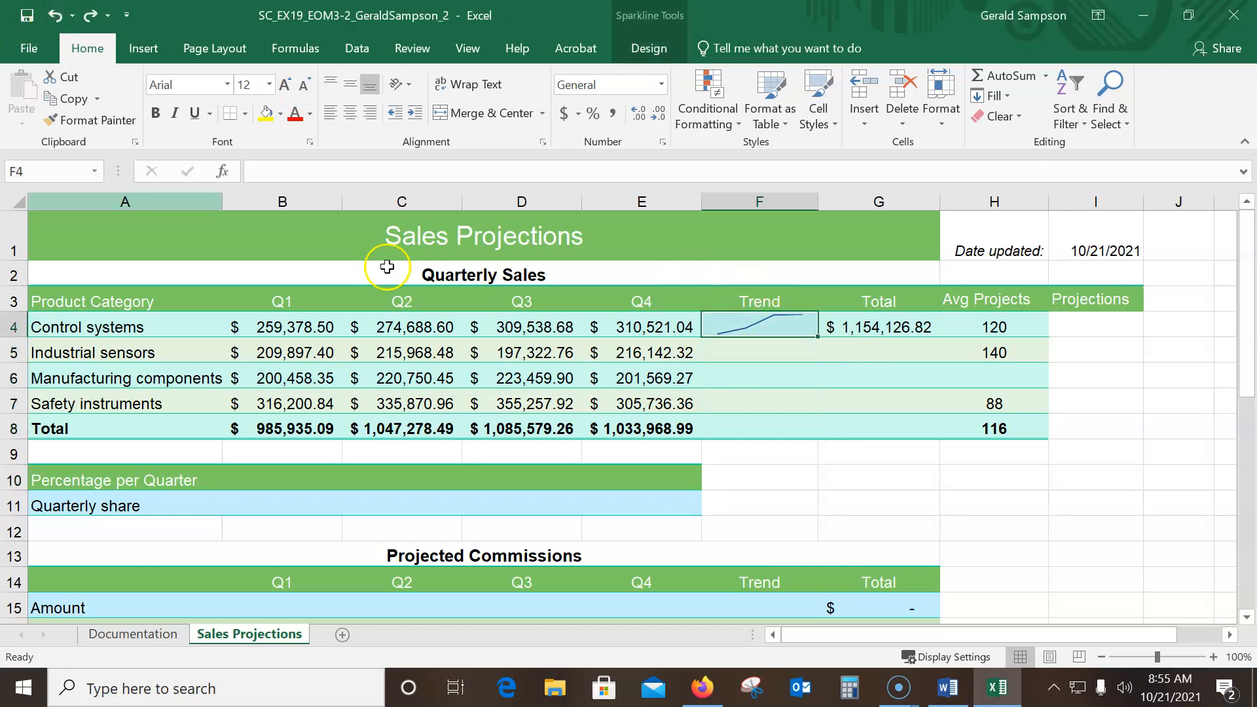
left_click_drag(818, 336, 820, 451)
left_click(836, 454)
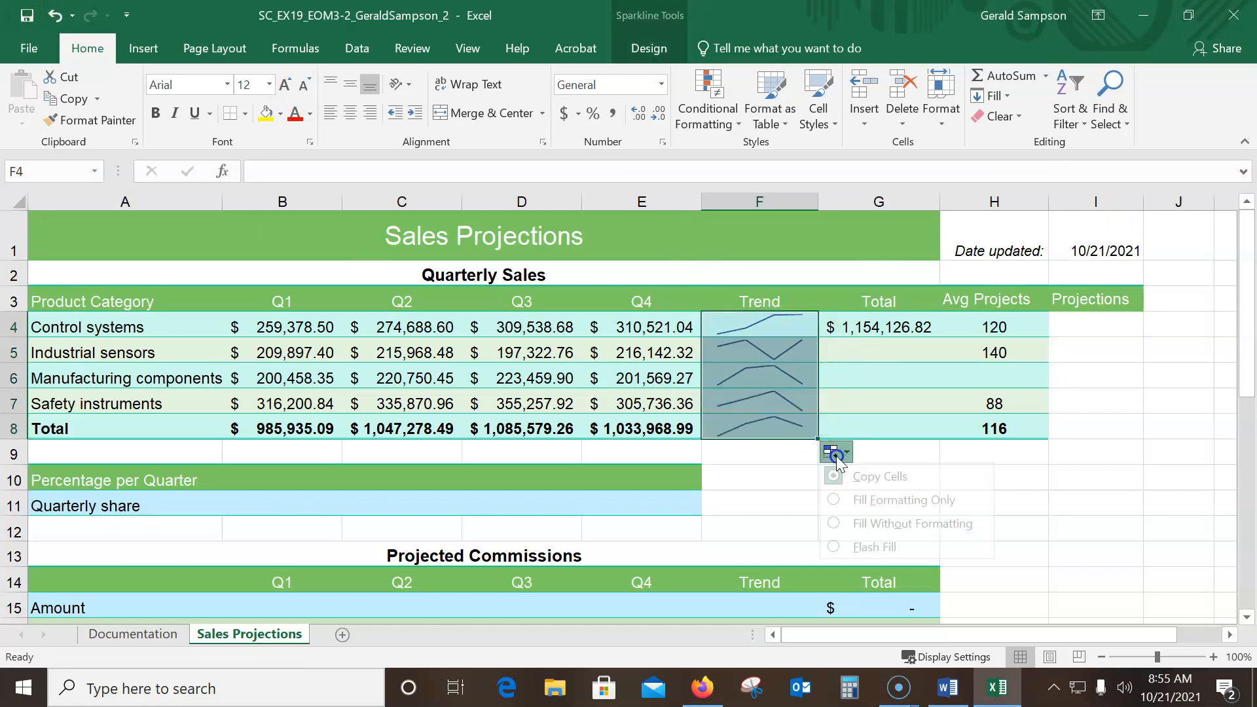
left_click(871, 522)
left_click(789, 483)
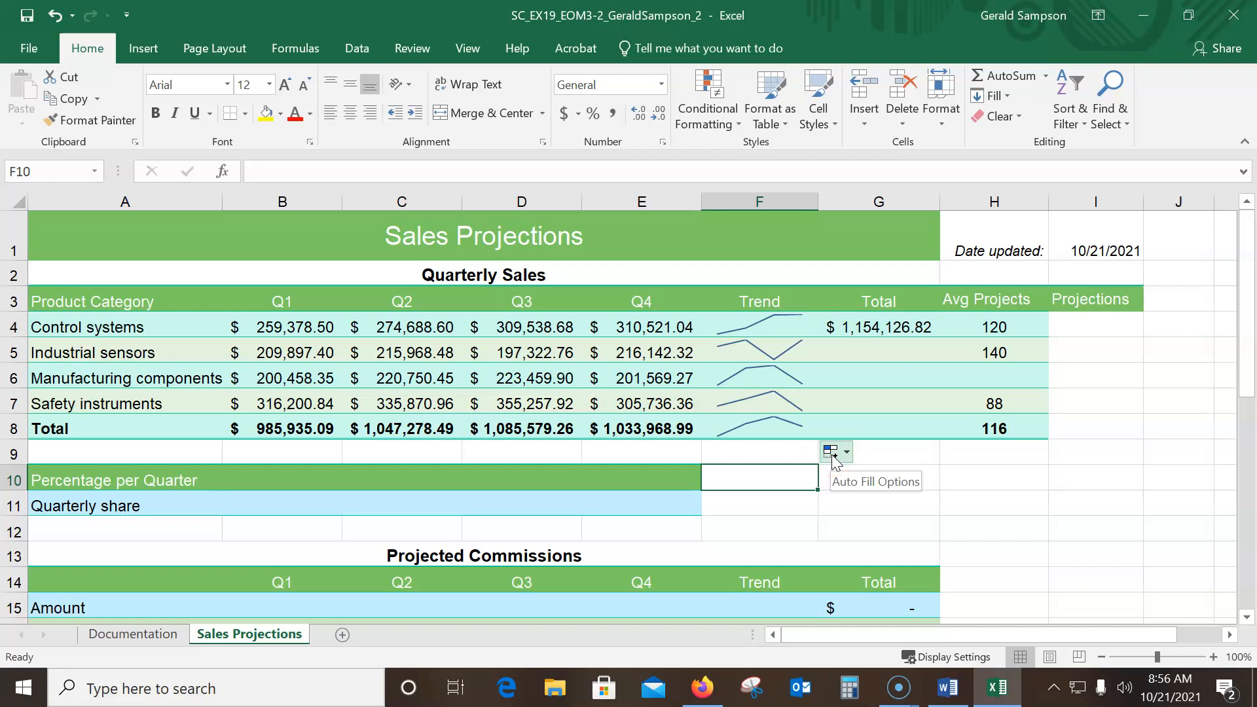
Change the color of the Trend sparklines in F4:F8 to Dark Blue, Text 2
left_click_drag(763, 328, 771, 416)
left_click(650, 48)
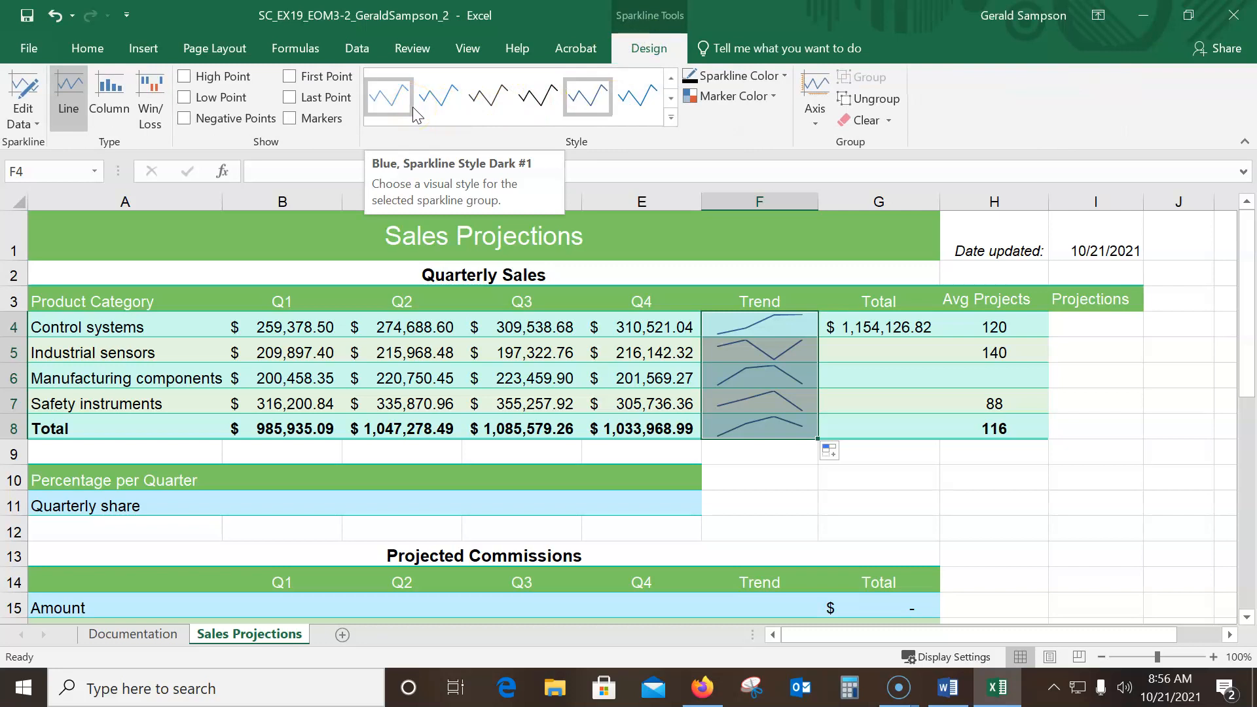
left_click(772, 97)
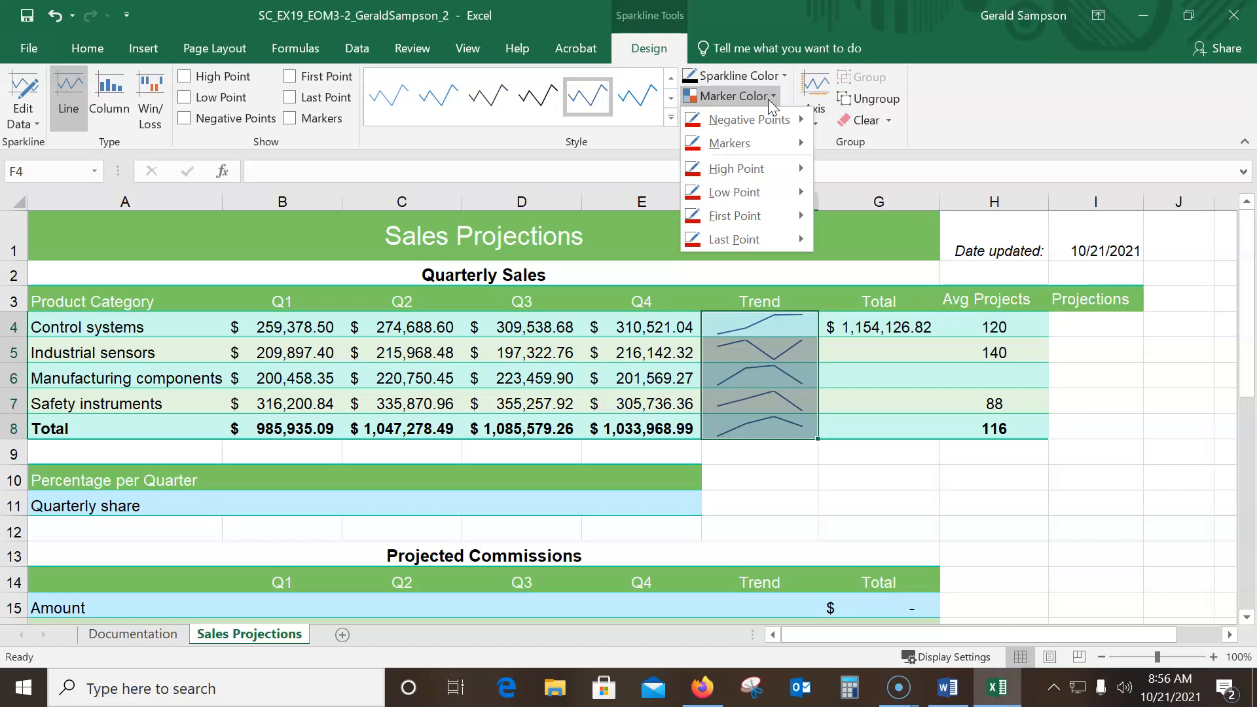
left_click(784, 76)
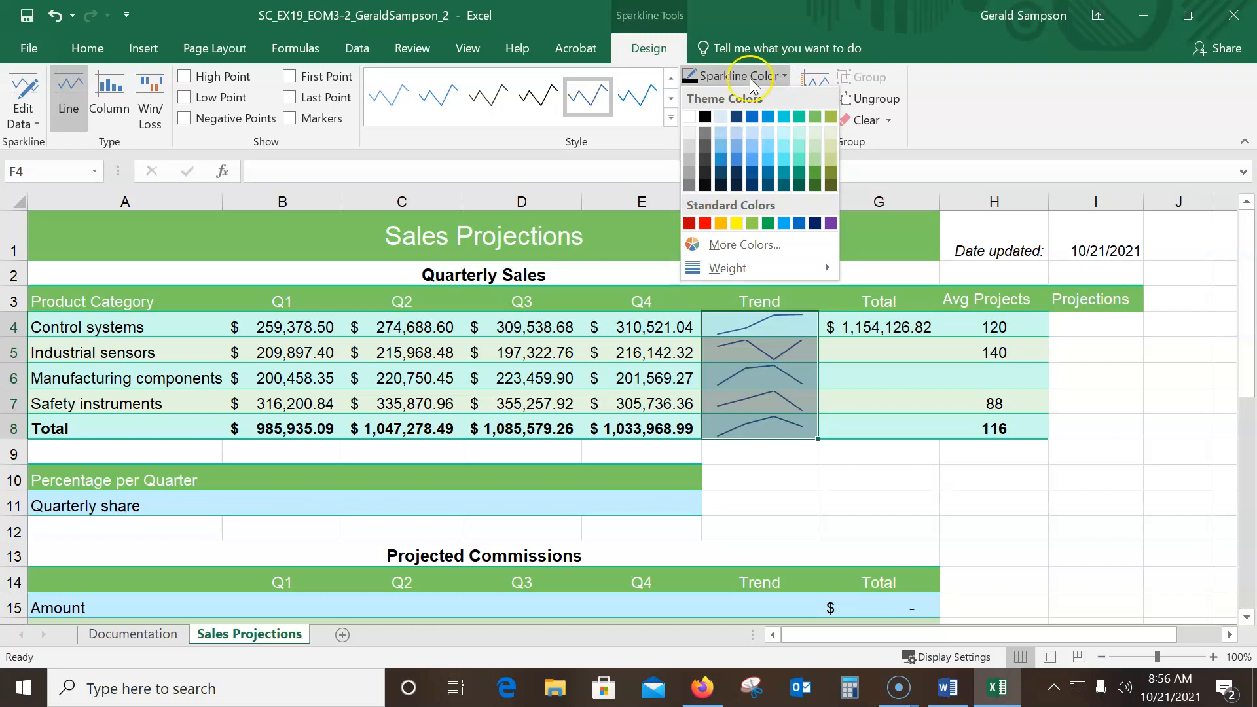
left_click(736, 117)
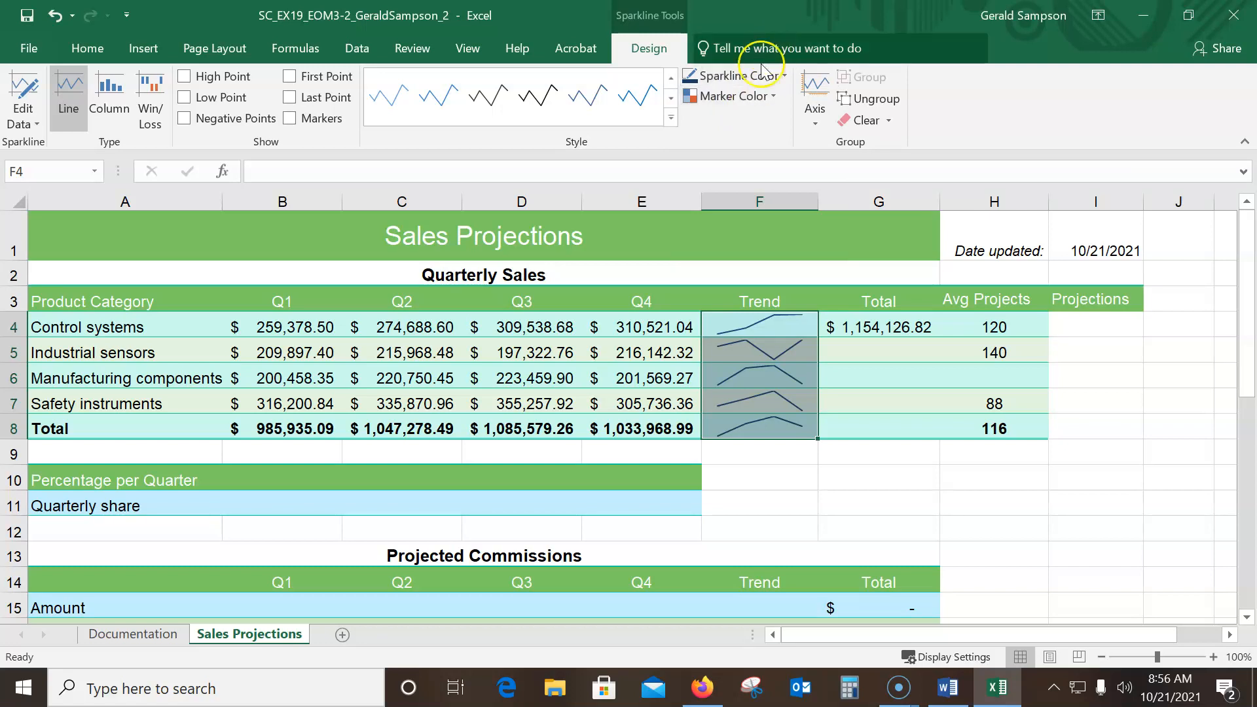
left_click(775, 98)
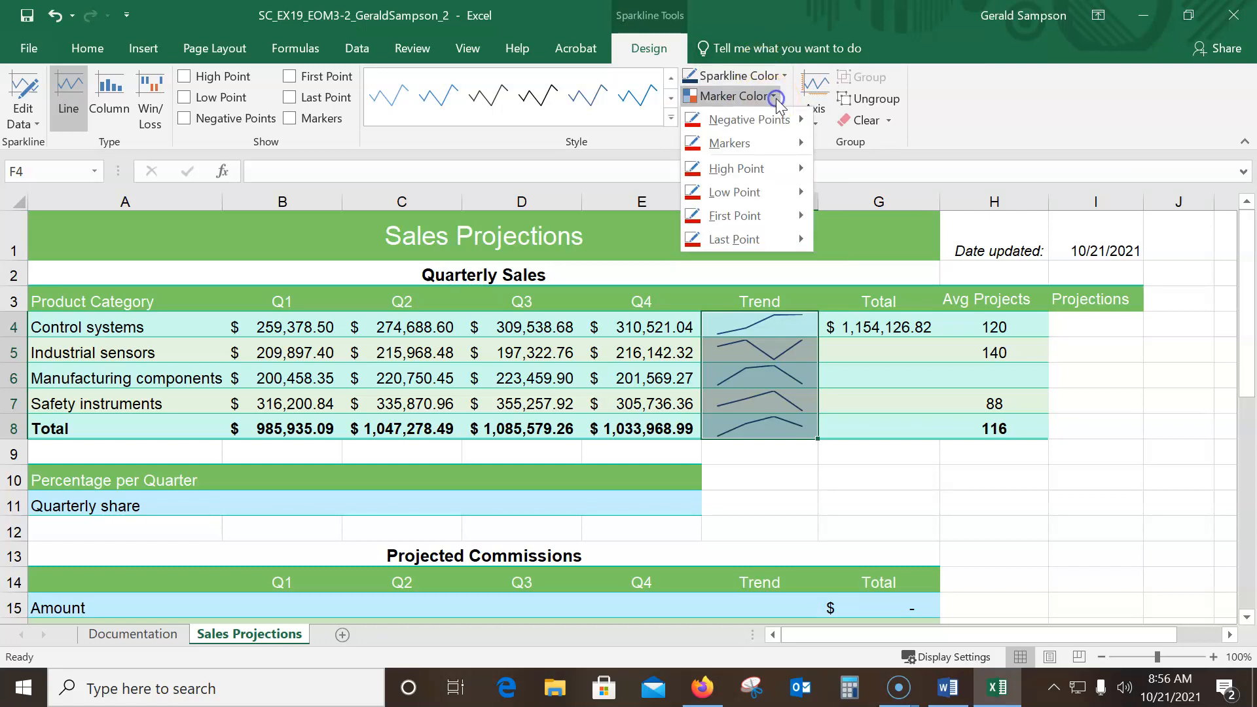
left_click(786, 147)
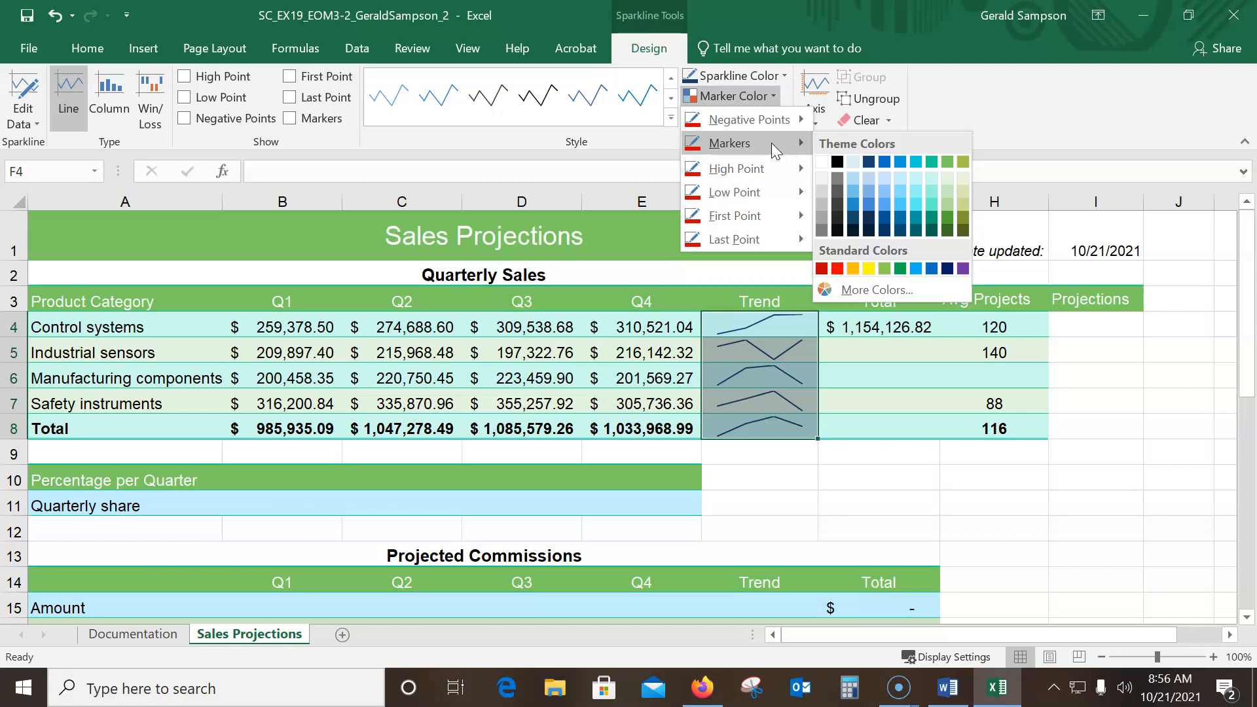
left_click(809, 78)
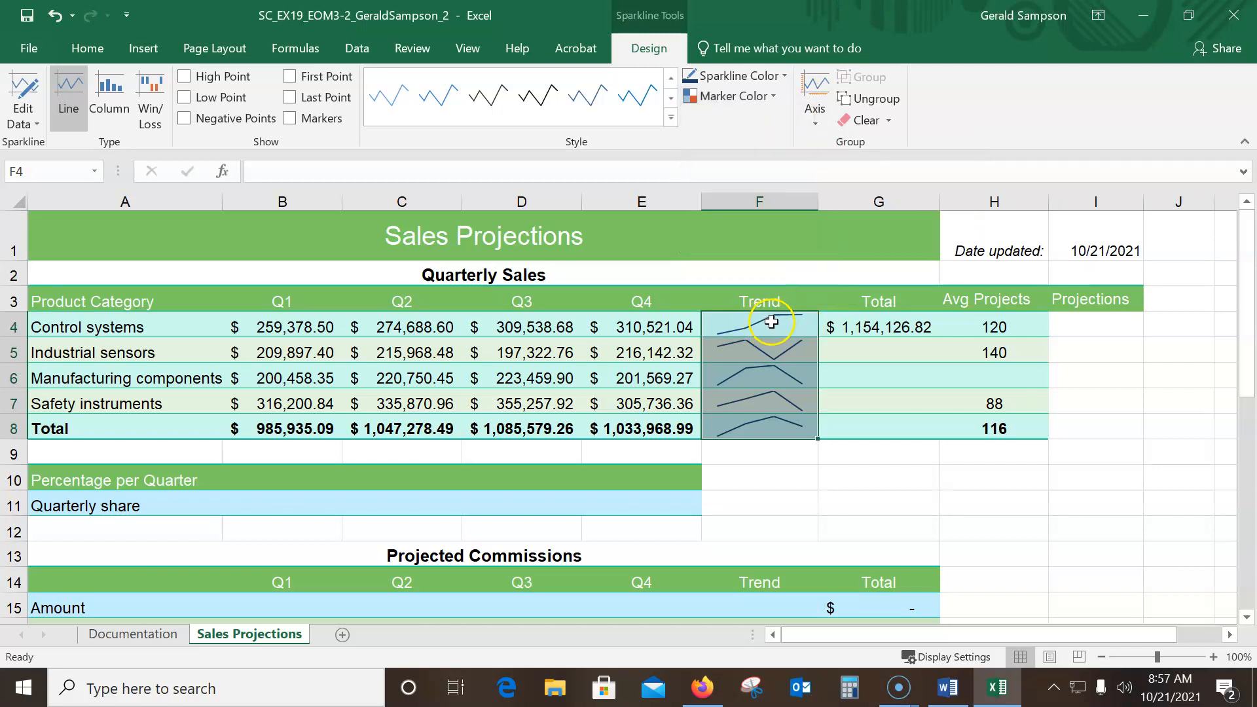
Add markers to the Trend sparklines in F4:F8
left_click(291, 120)
left_click(291, 141)
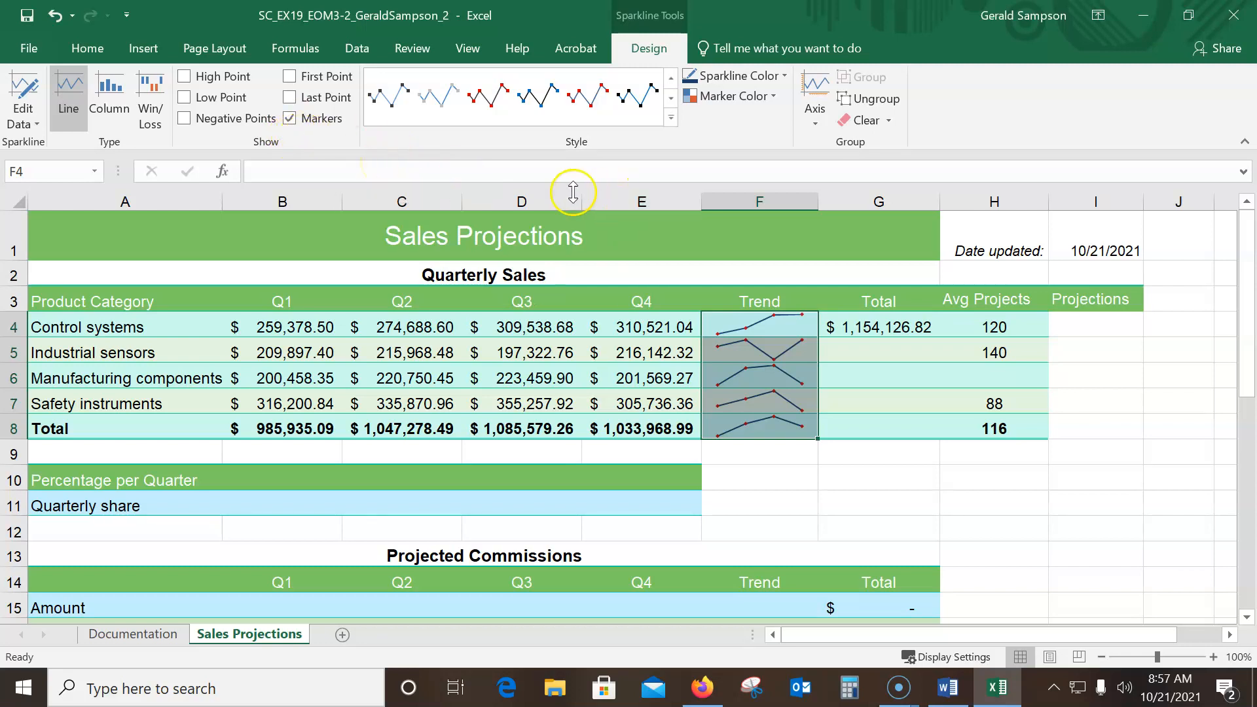
Copy the total formula in G4 and paste only its formula and number formatting into G5:G8
left_click(878, 327)
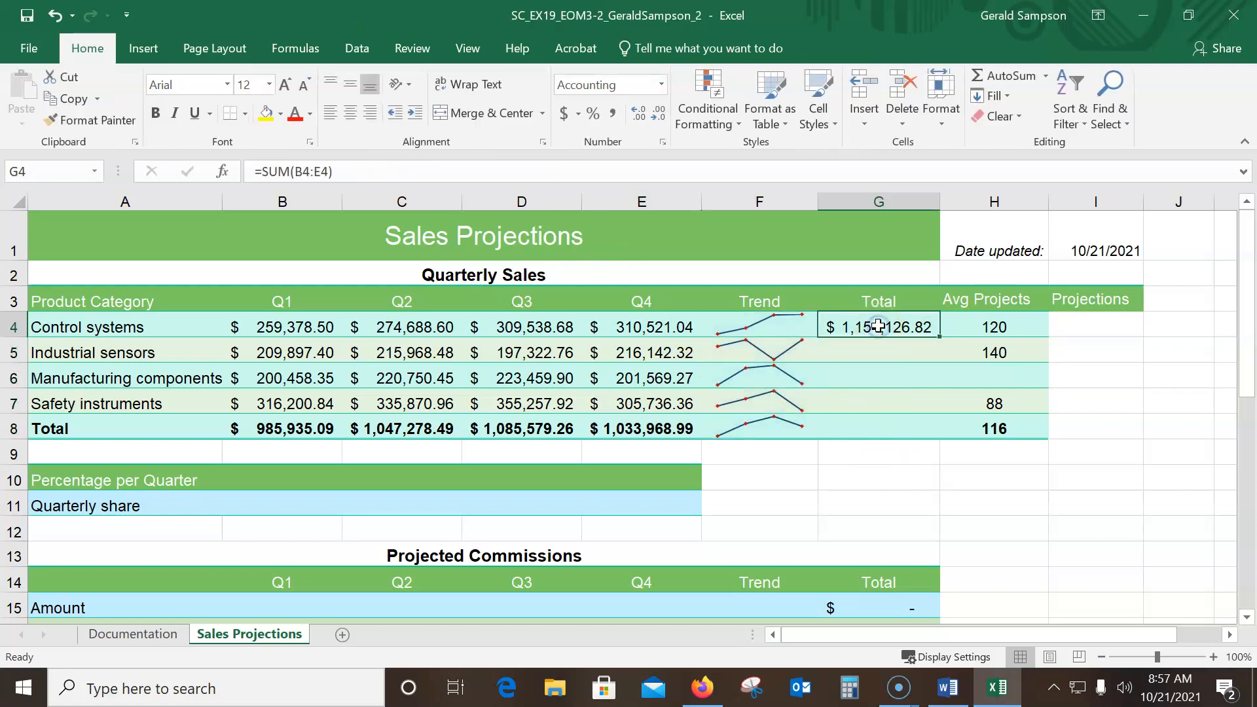
right_click(873, 327)
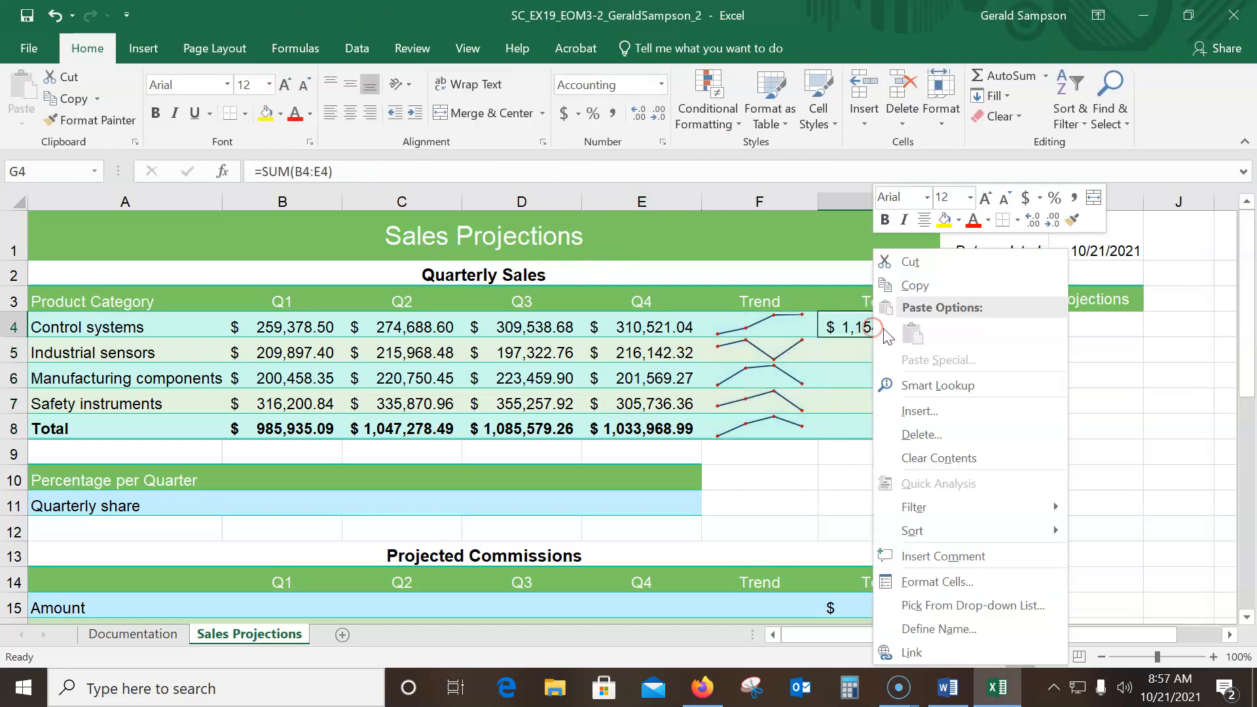
left_click(918, 280)
left_click_drag(887, 348, 881, 427)
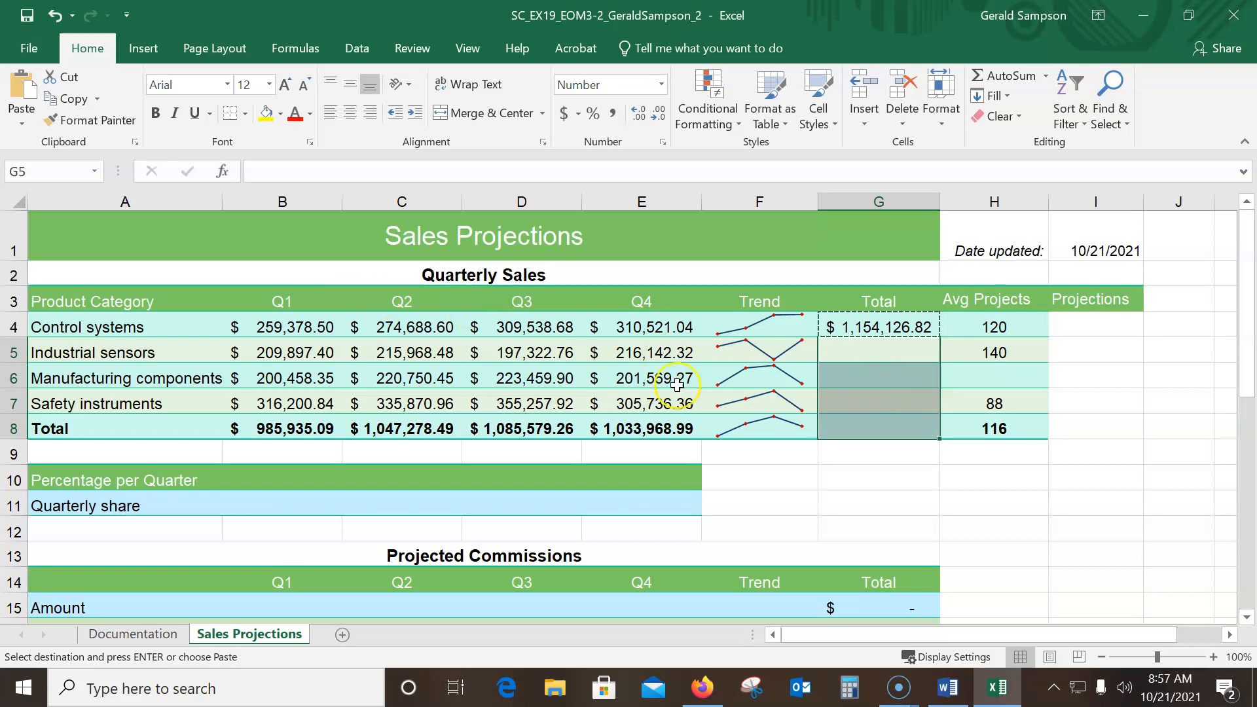
left_click(20, 124)
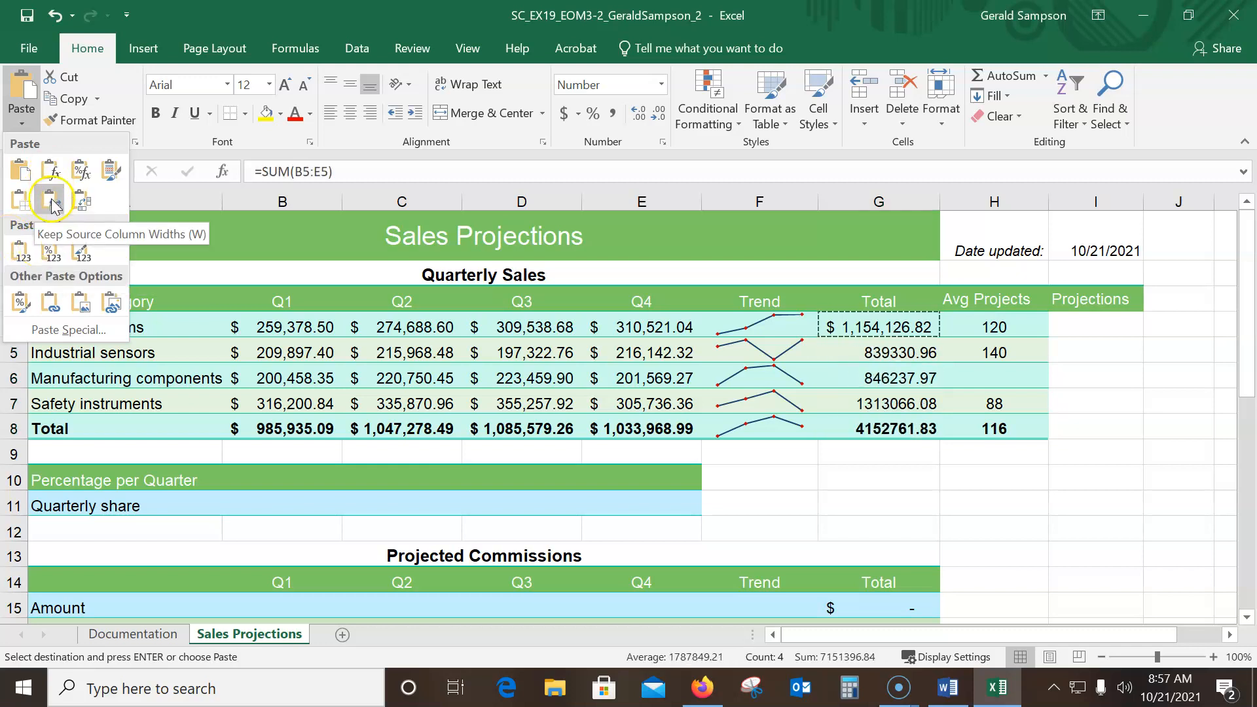
left_click(82, 171)
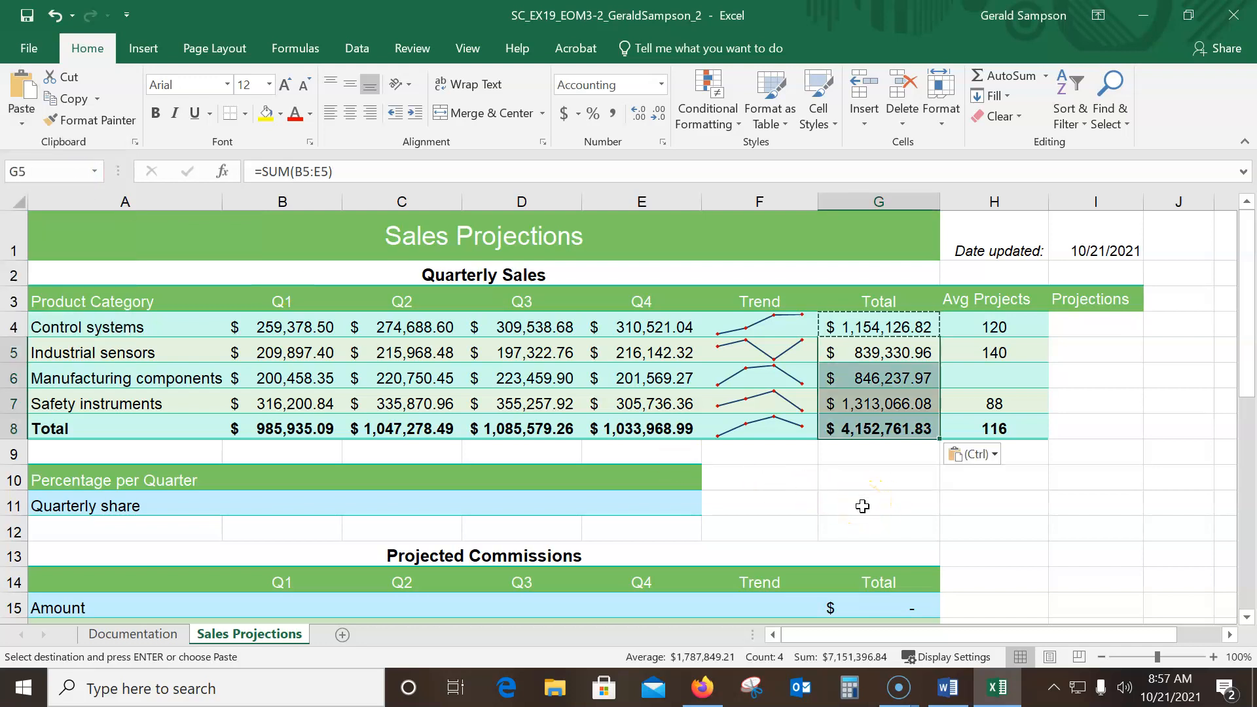
Use Goal Seek to set the average in H8 to 120 by changing cell H6, and keep the solution
left_click(1001, 428)
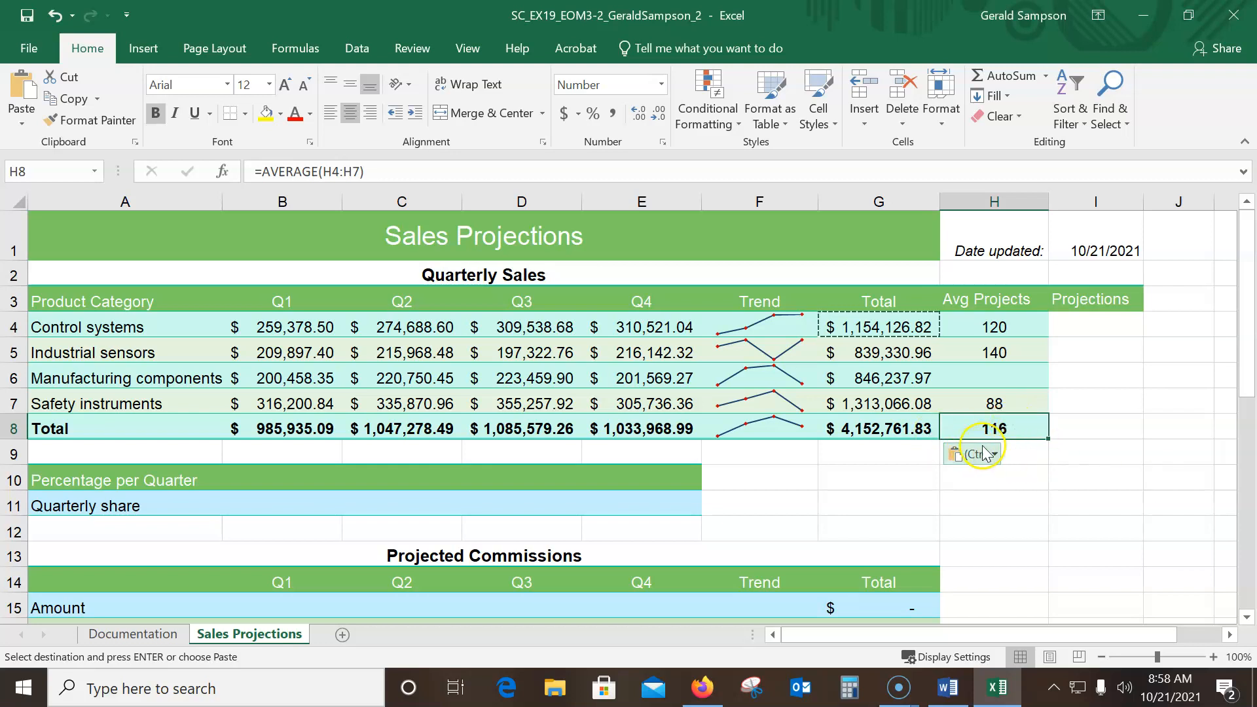
left_click(736, 130)
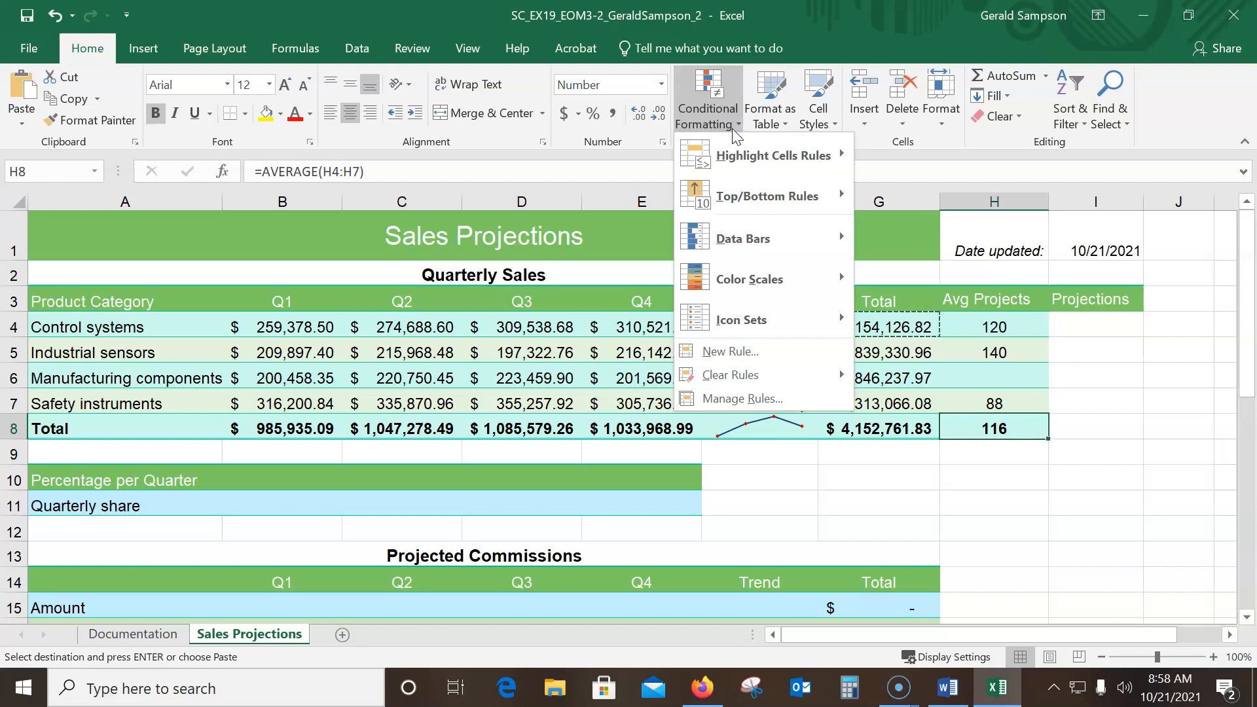
left_click(817, 11)
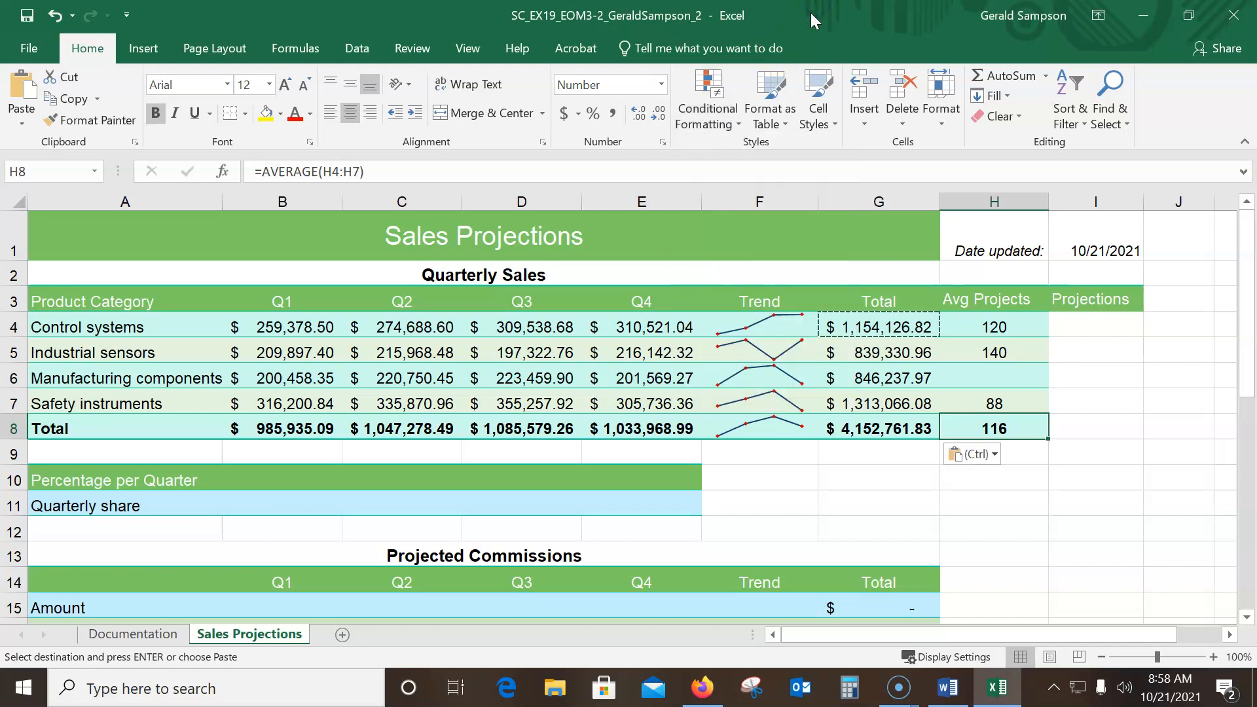
left_click(351, 53)
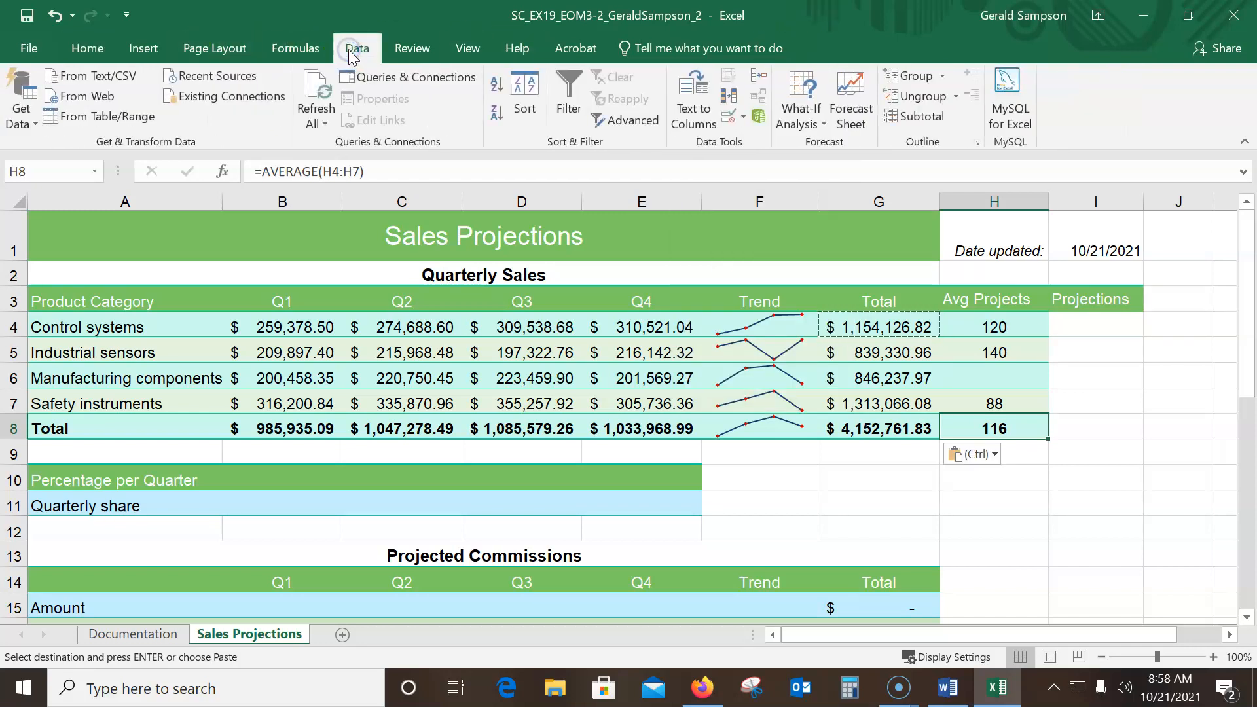
left_click(818, 127)
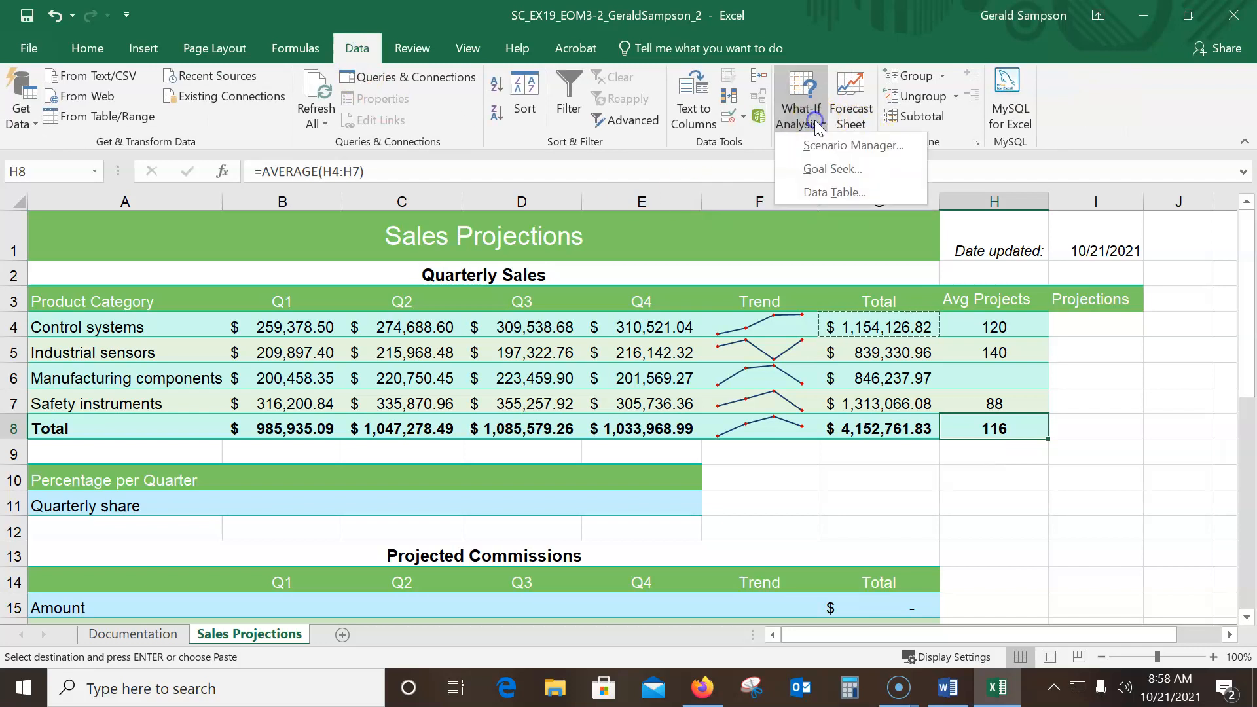
left_click(820, 170)
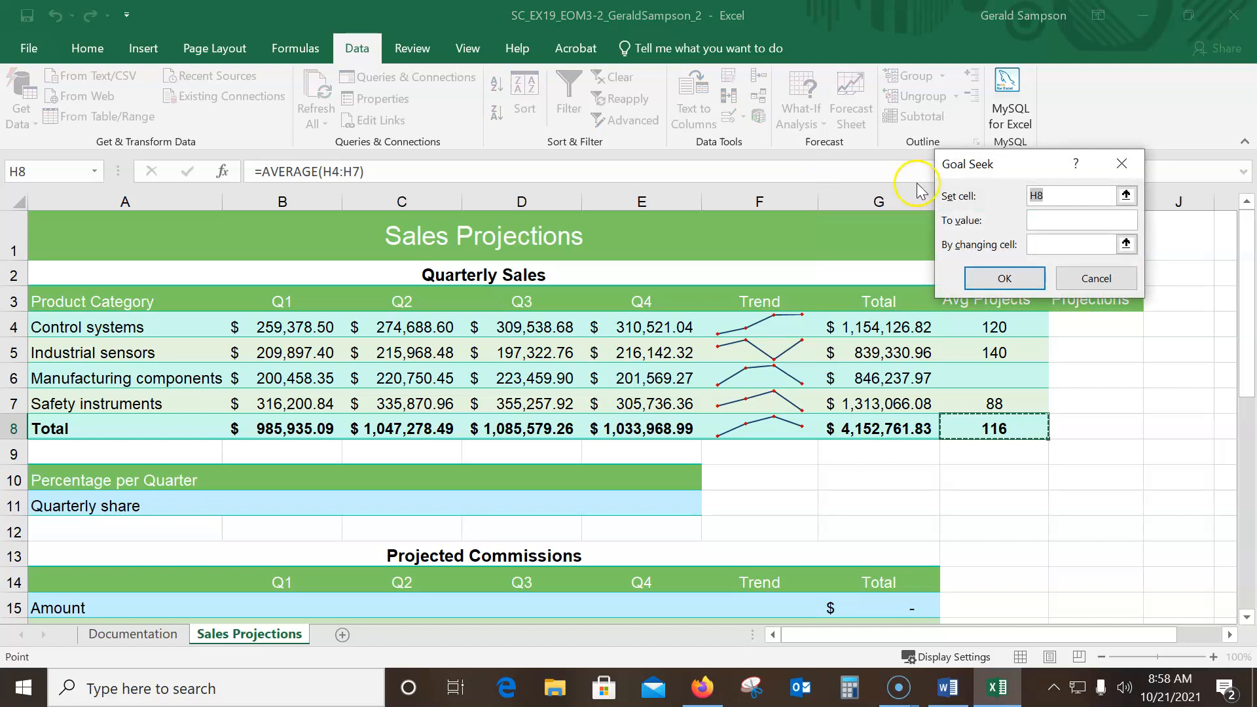
left_click(1049, 220)
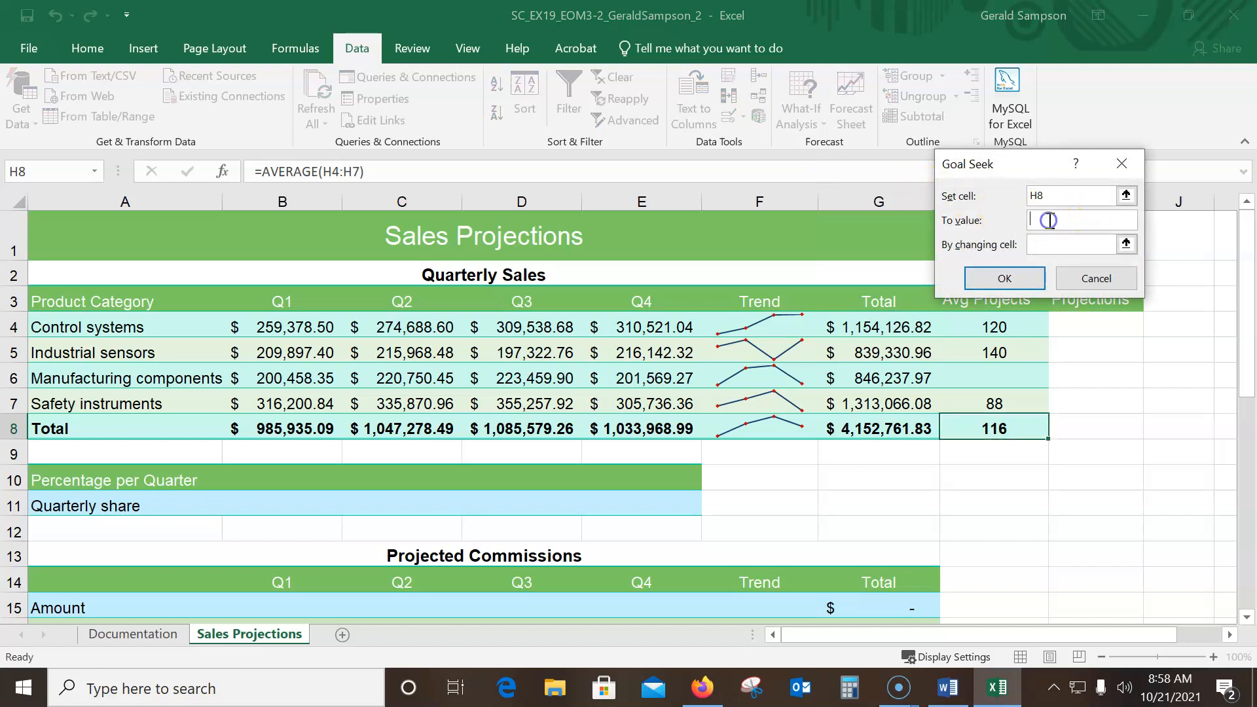
type("120")
left_click(1061, 246)
left_click(1024, 246)
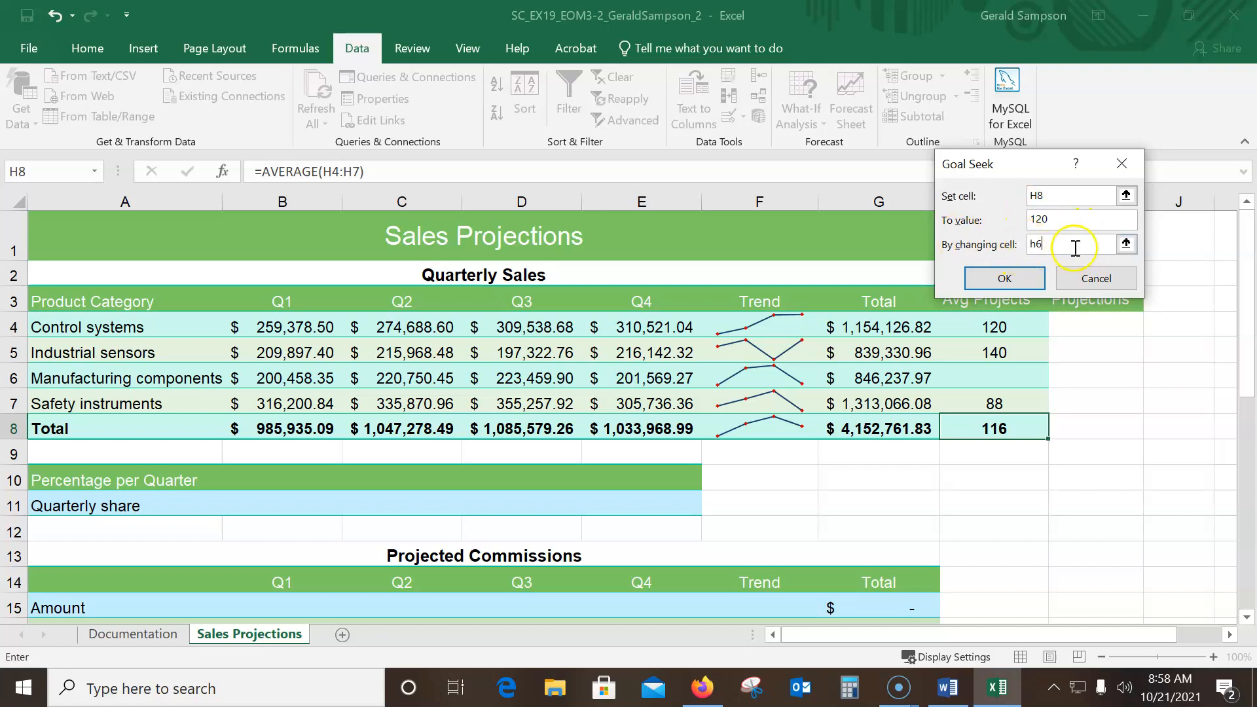
left_click(1005, 277)
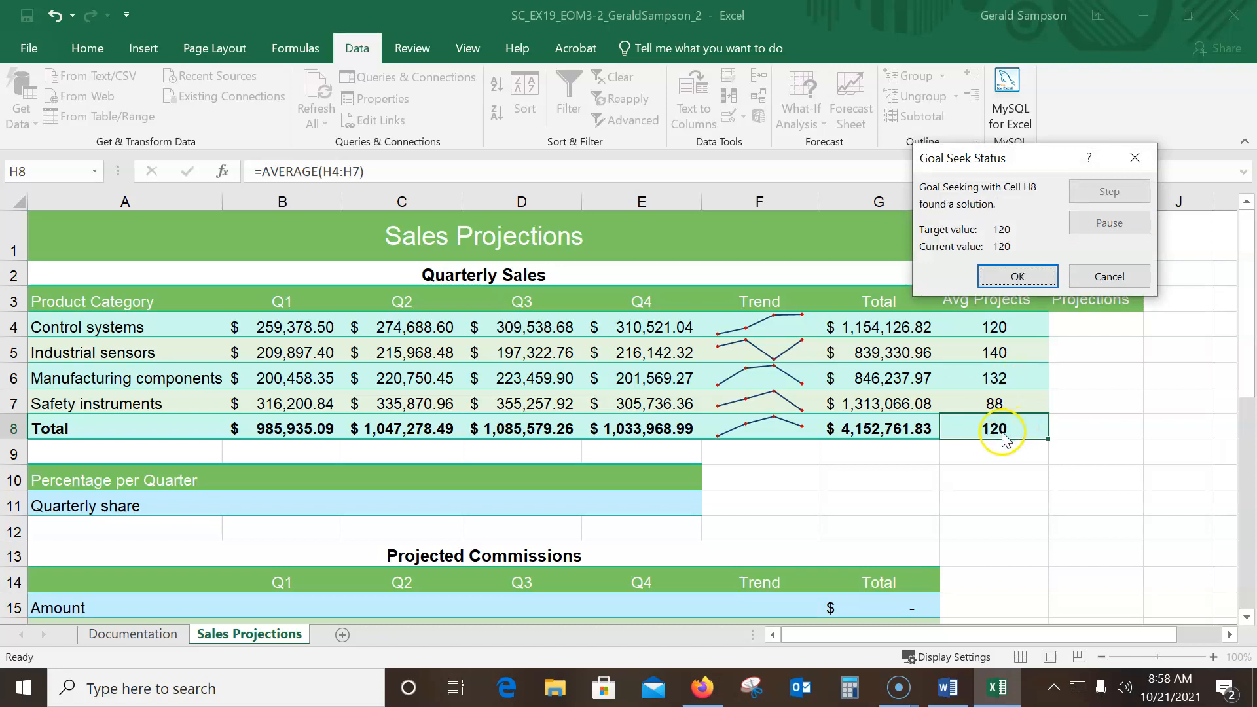
left_click(1047, 280)
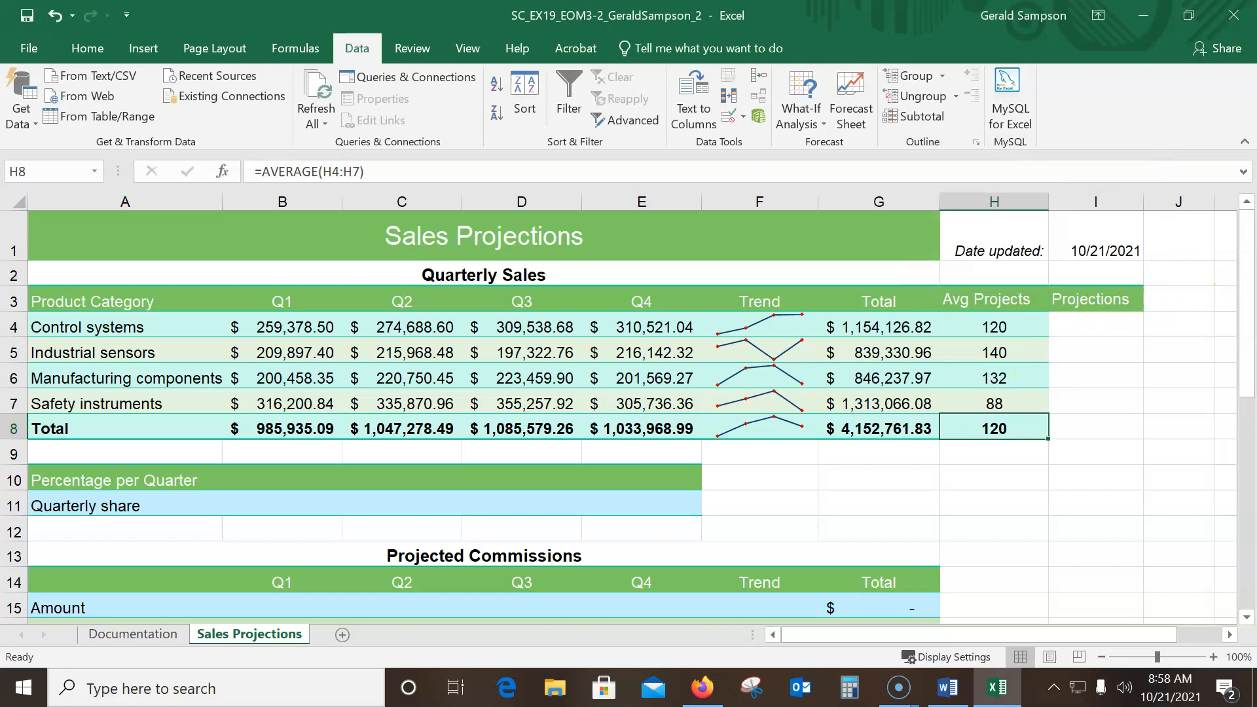
Switch to the Word instructions, examine the final figure of the Sales Projections worksheet, and return to the Excel workbook
key("alt+Tab")
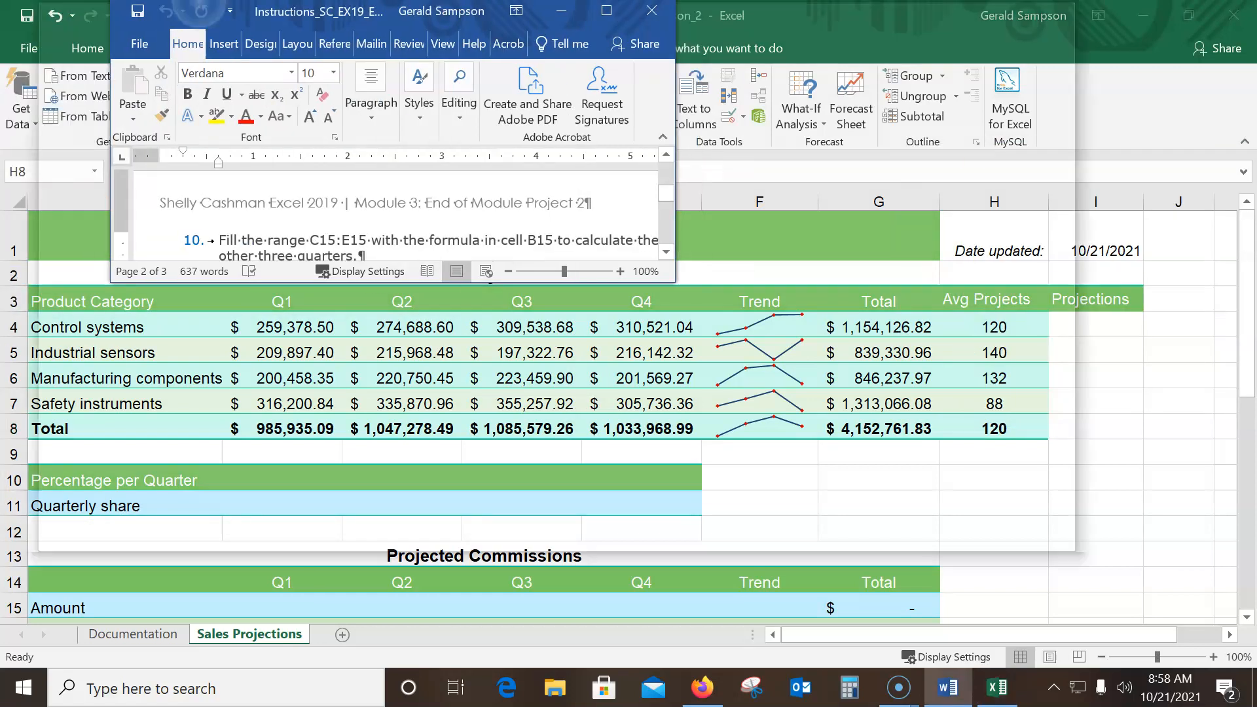
scroll(983, 315, "down", 3)
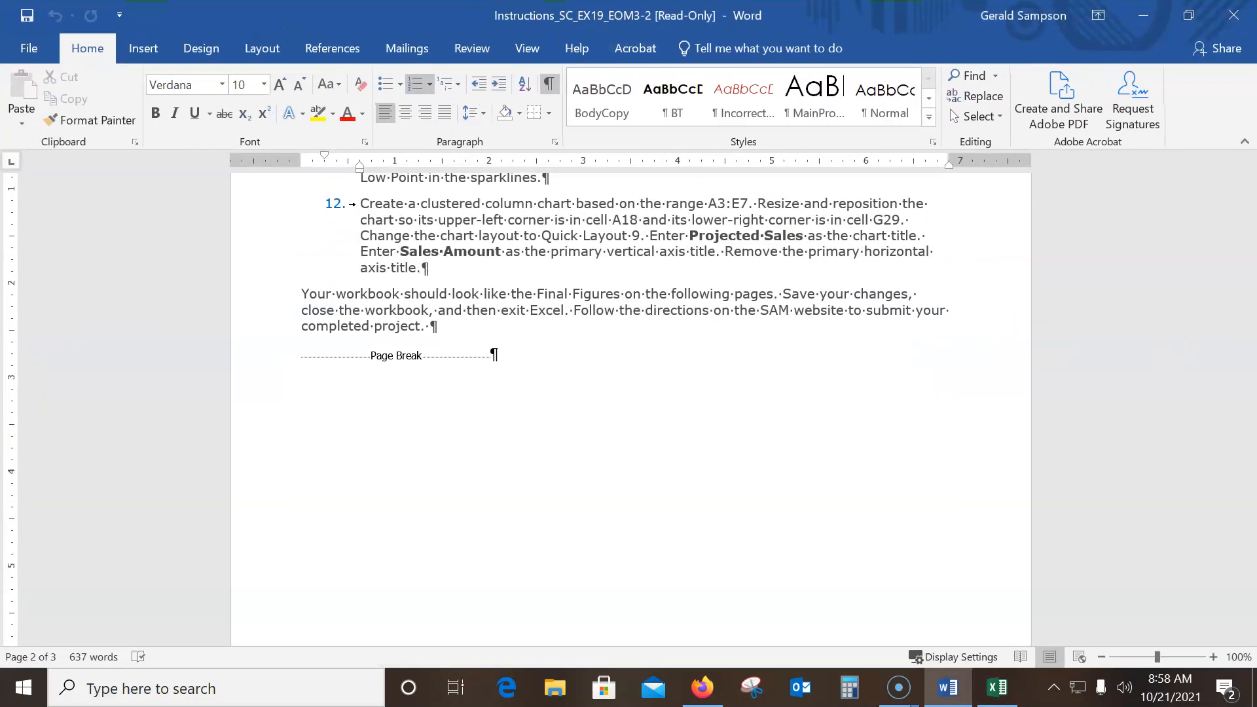
left_click_drag(1246, 358, 1255, 495)
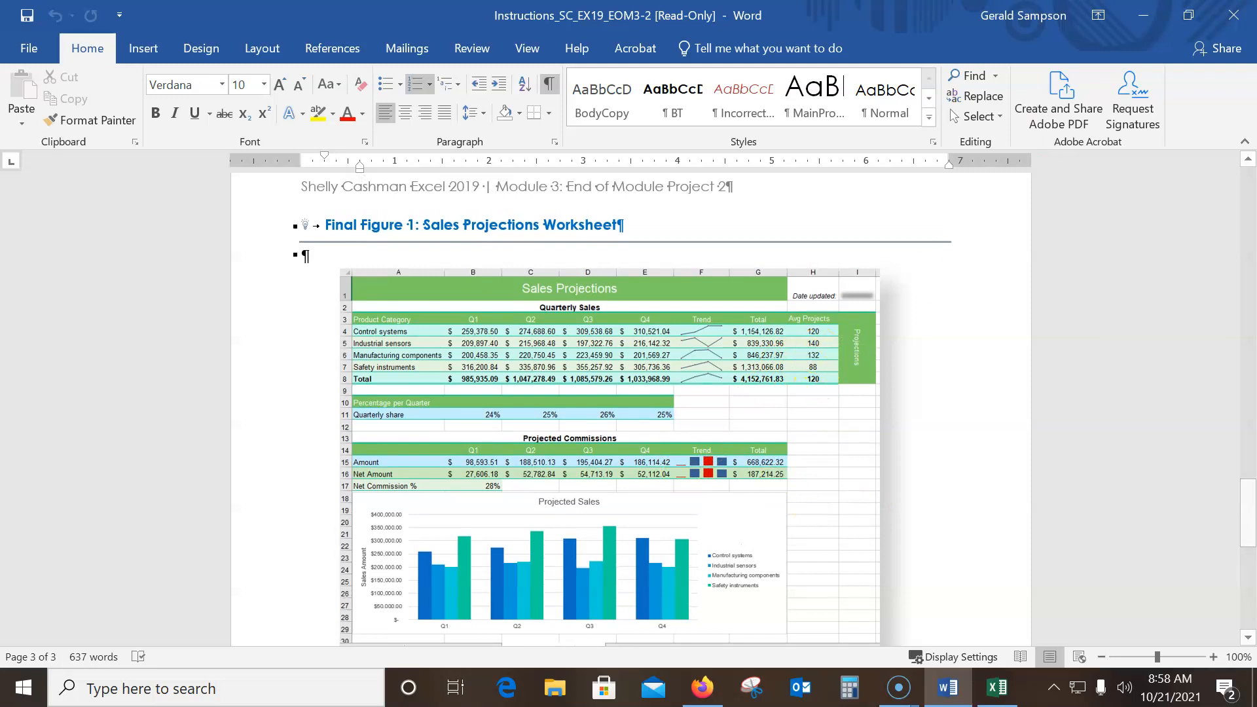
scroll(1227, 374, "up", 3)
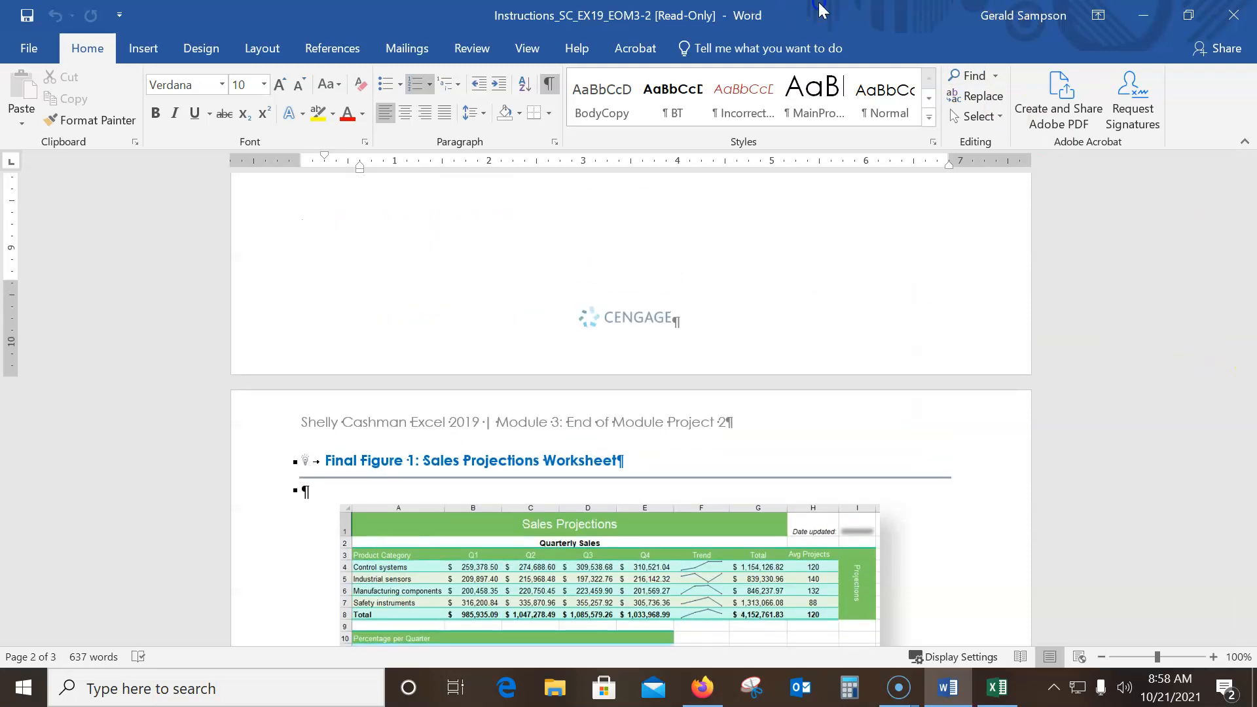
key("alt+Tab")
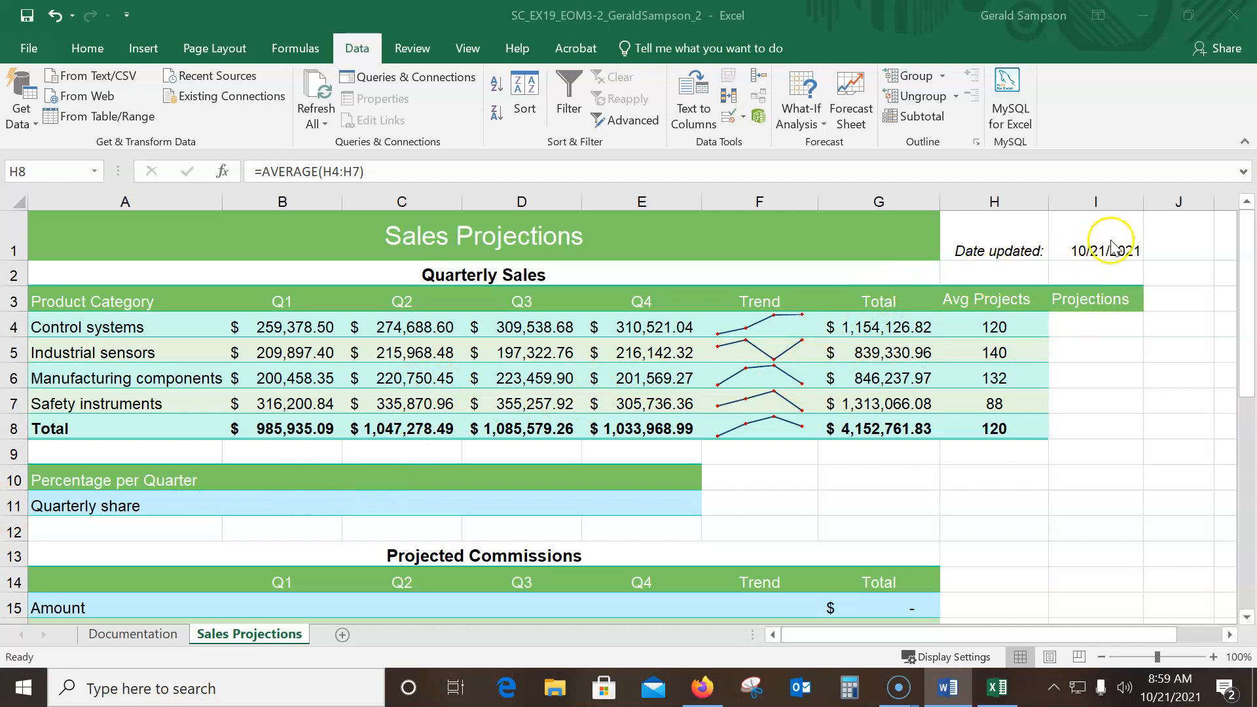
Merge and center the Projections heading across the range I3:I8
left_click(1093, 298)
left_click_drag(1092, 297, 1099, 425)
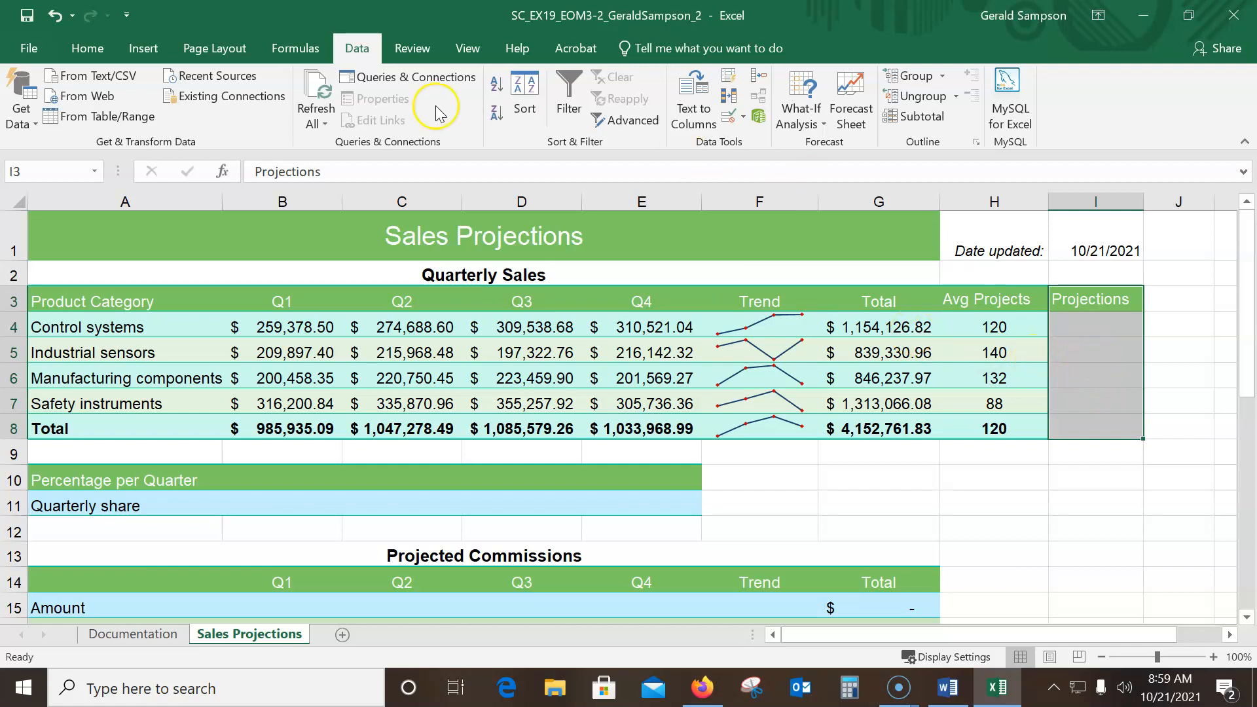
left_click(86, 48)
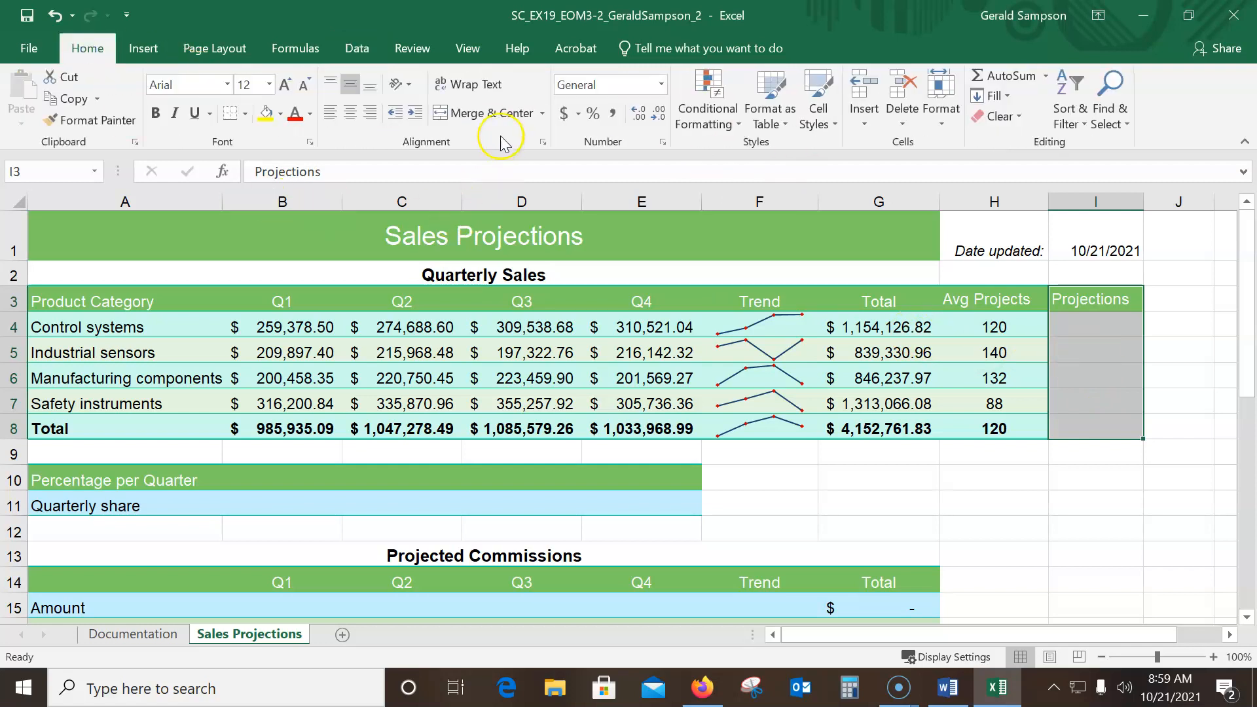
left_click(484, 113)
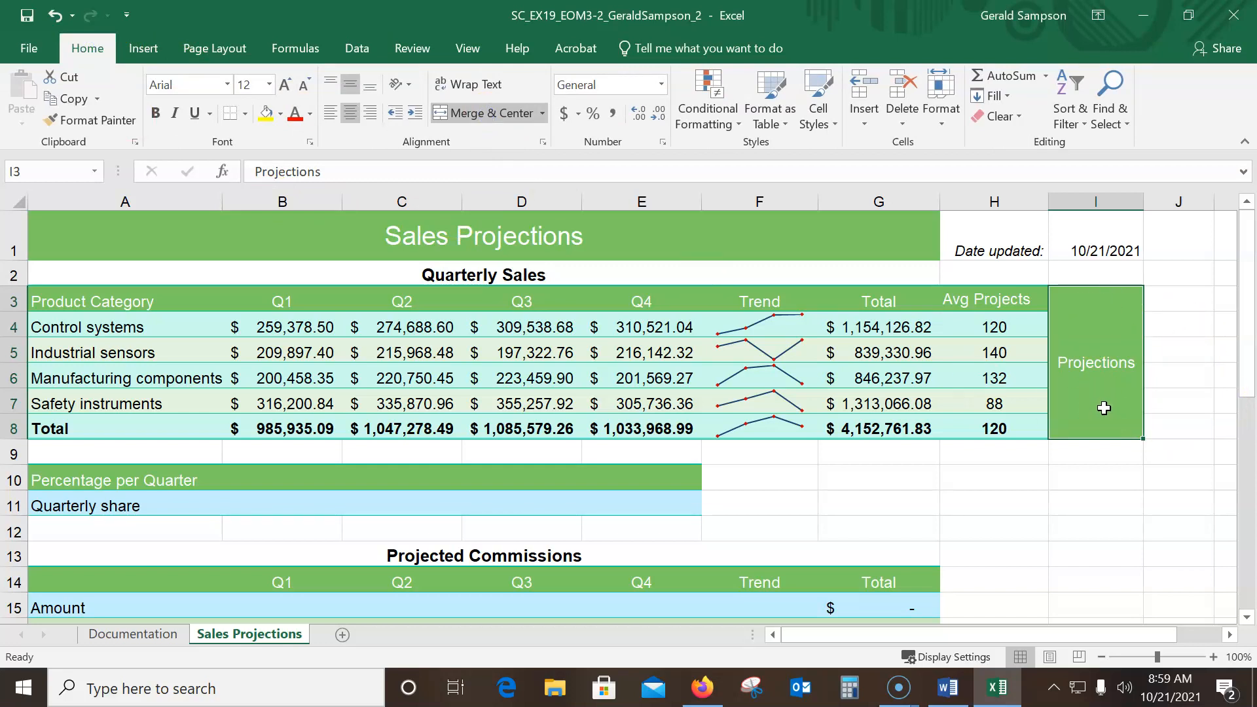
Rotate the text in the merged Projections cell to -90 degrees
left_click(542, 143)
left_click(1140, 227)
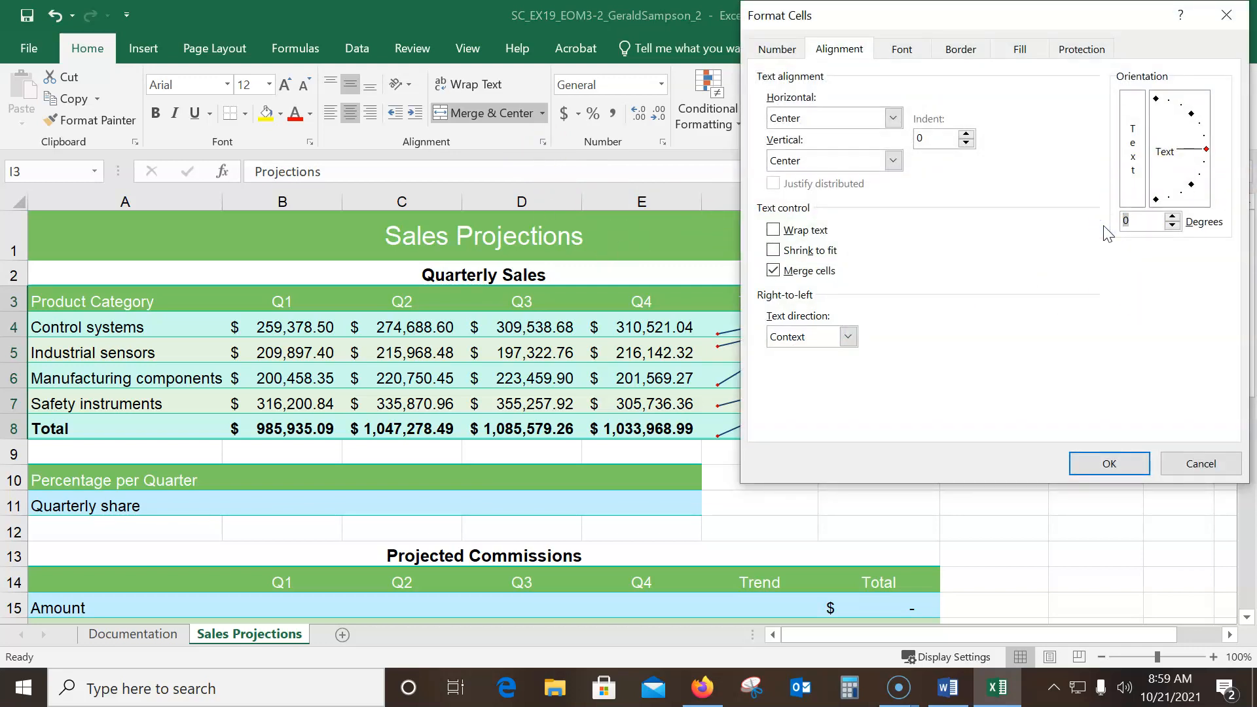
type("-90")
left_click(1141, 222)
left_click(1123, 458)
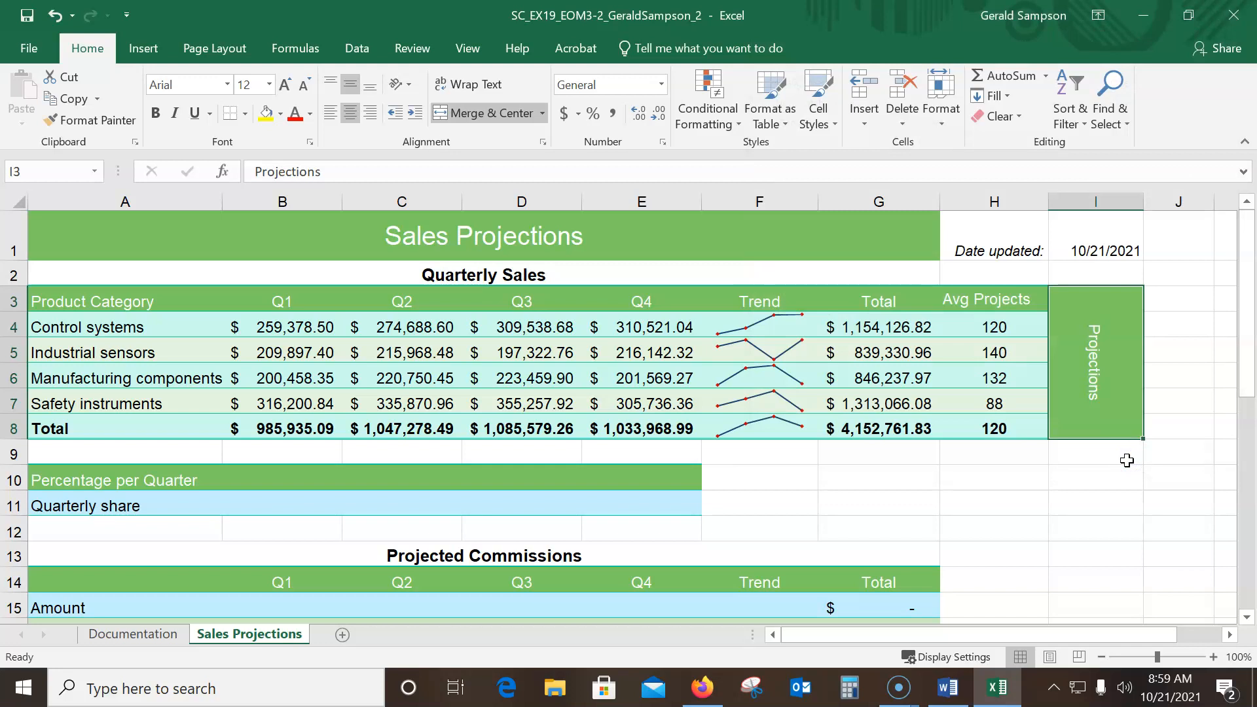
Set the width of column I to 9.25
left_click(1132, 204)
left_click(941, 125)
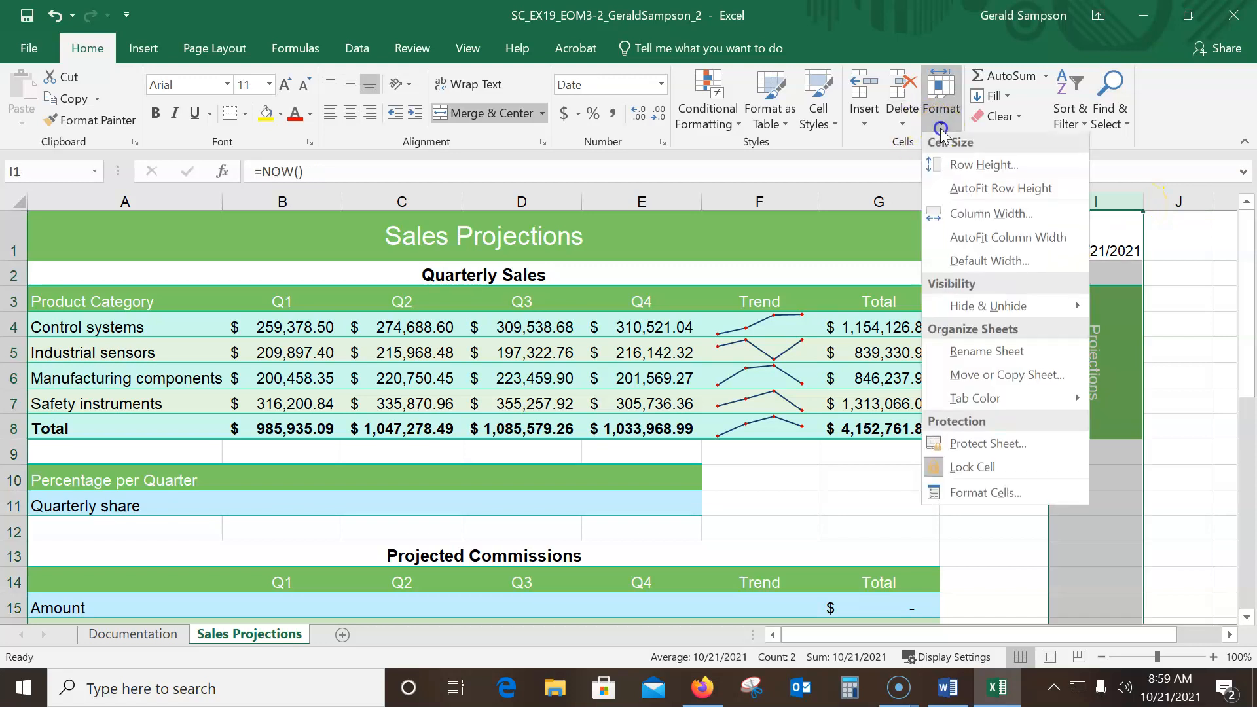
left_click(967, 215)
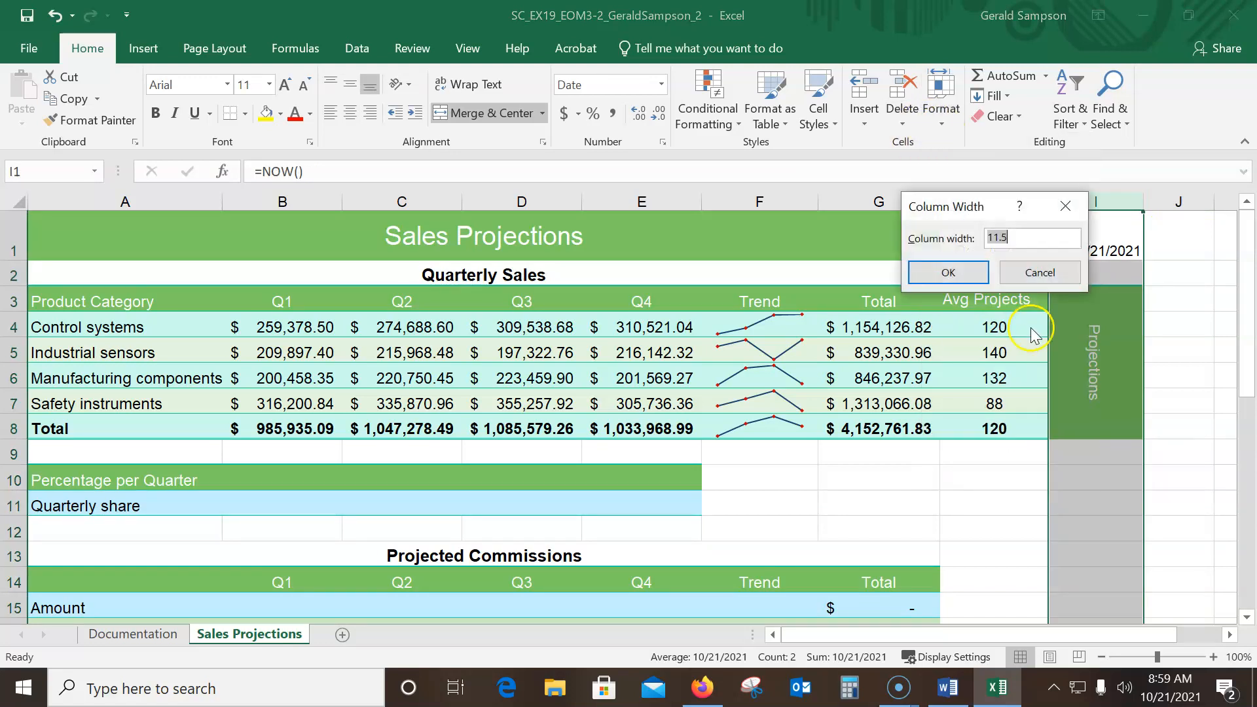
type("9")
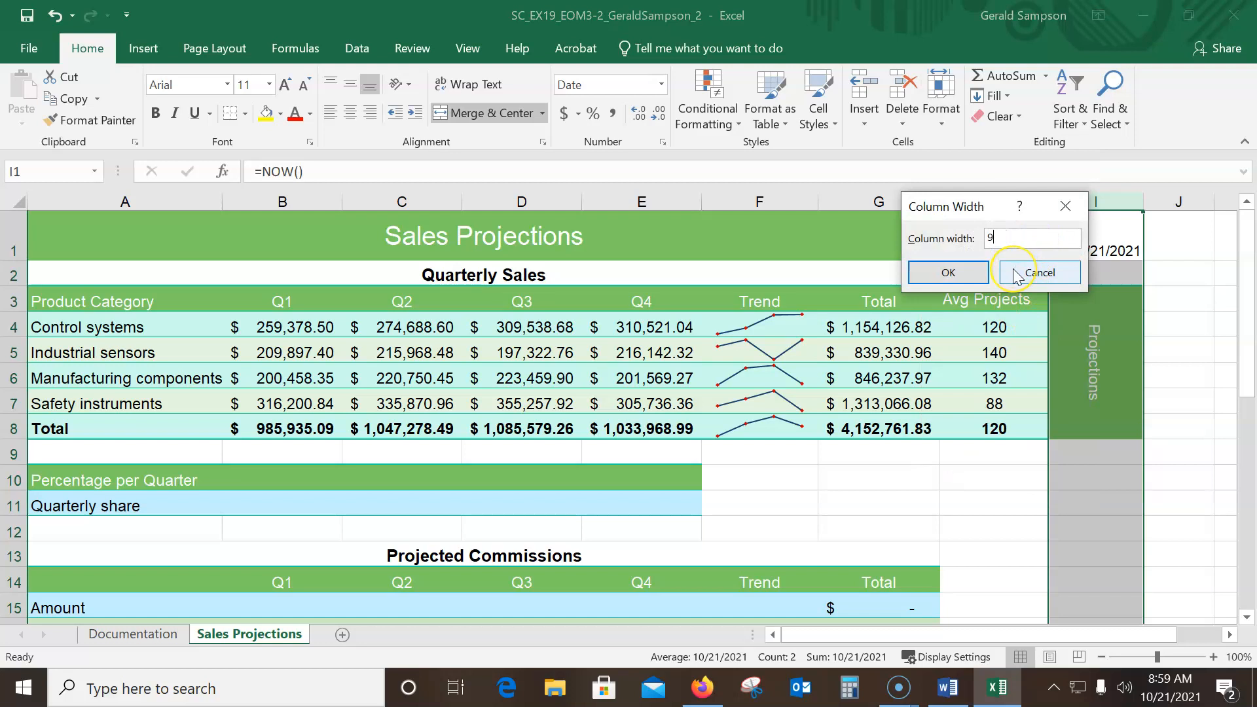
type(".25")
left_click(968, 278)
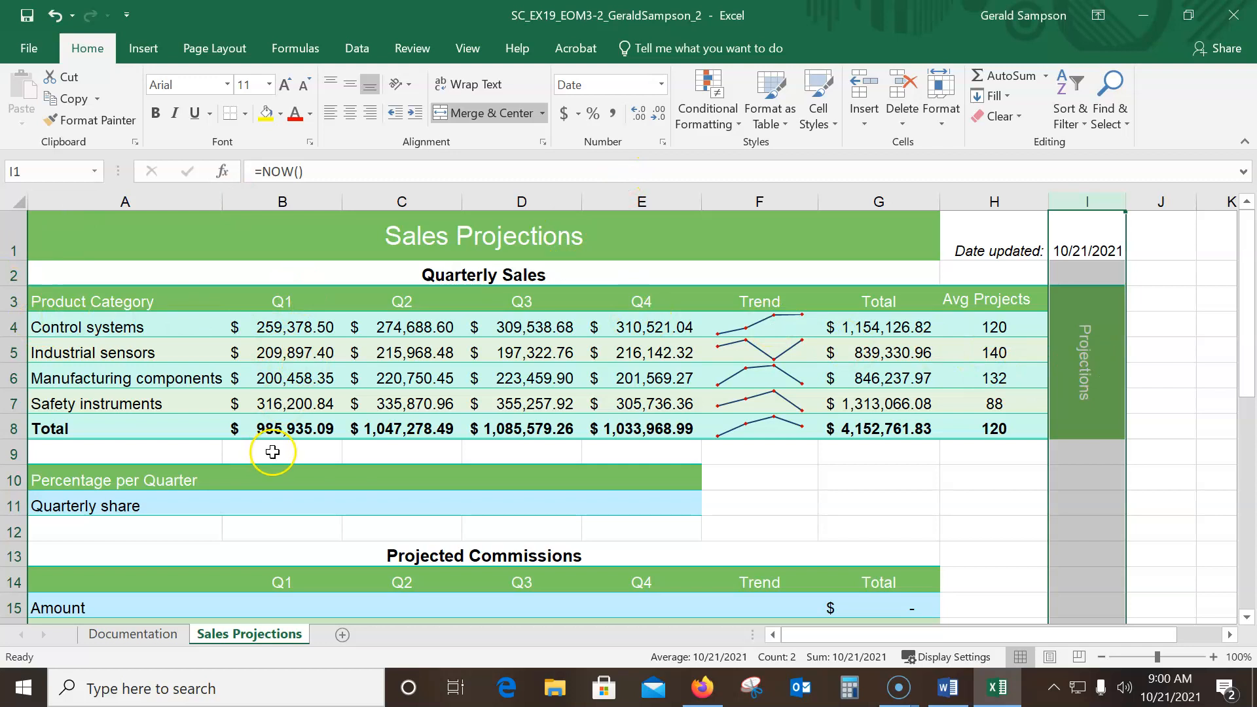
Start an IFERROR formula in B11 for the quarterly share, with B8/G8 as its value argument
left_click(268, 509)
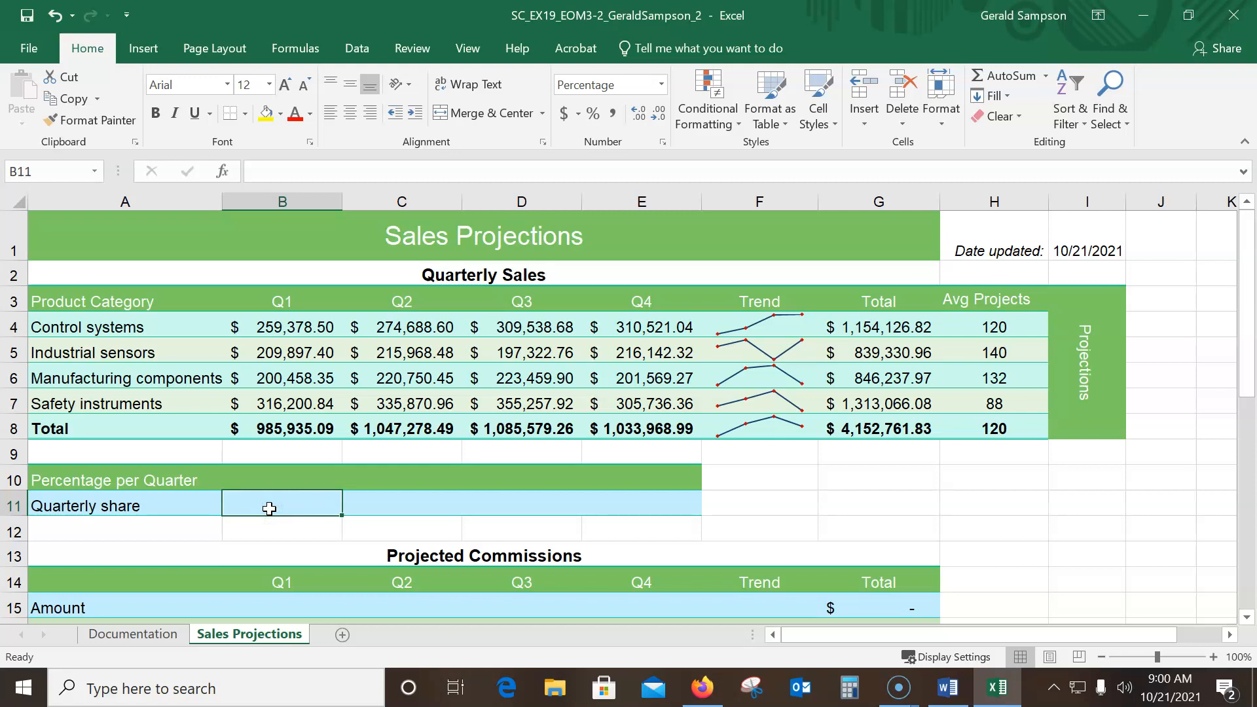
type("=ife")
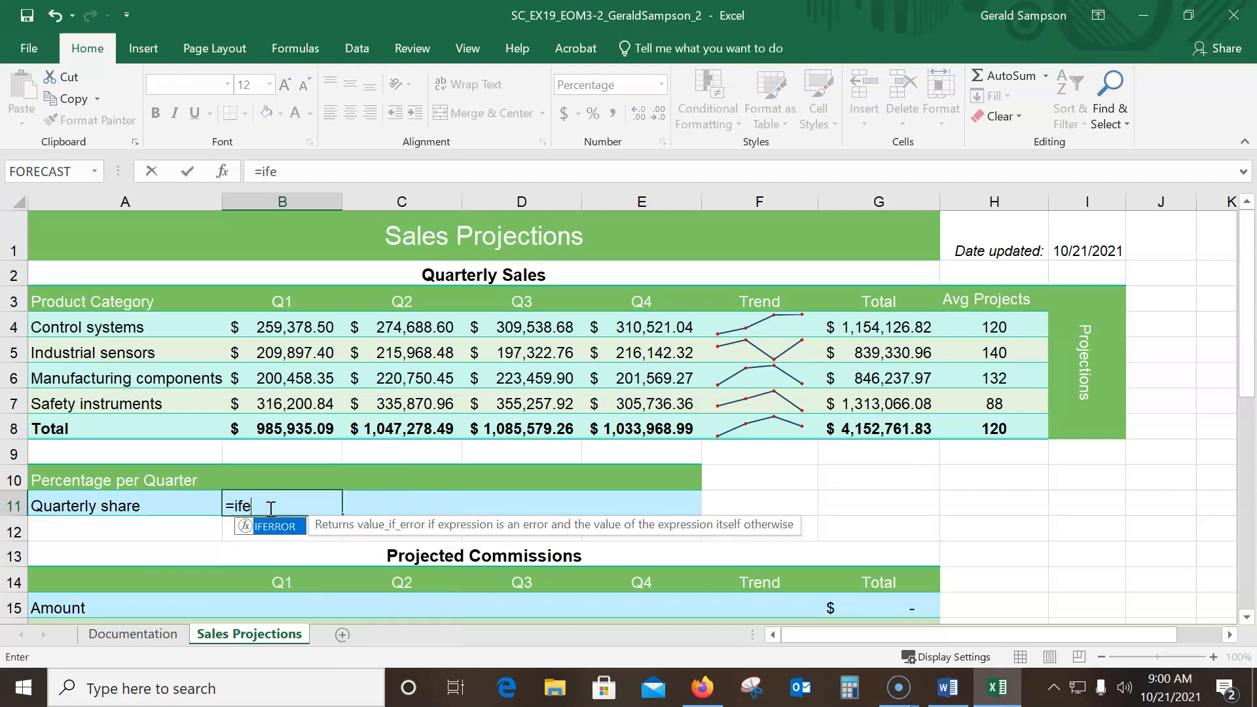
type("rror)")
key("BackSpace")
type("(")
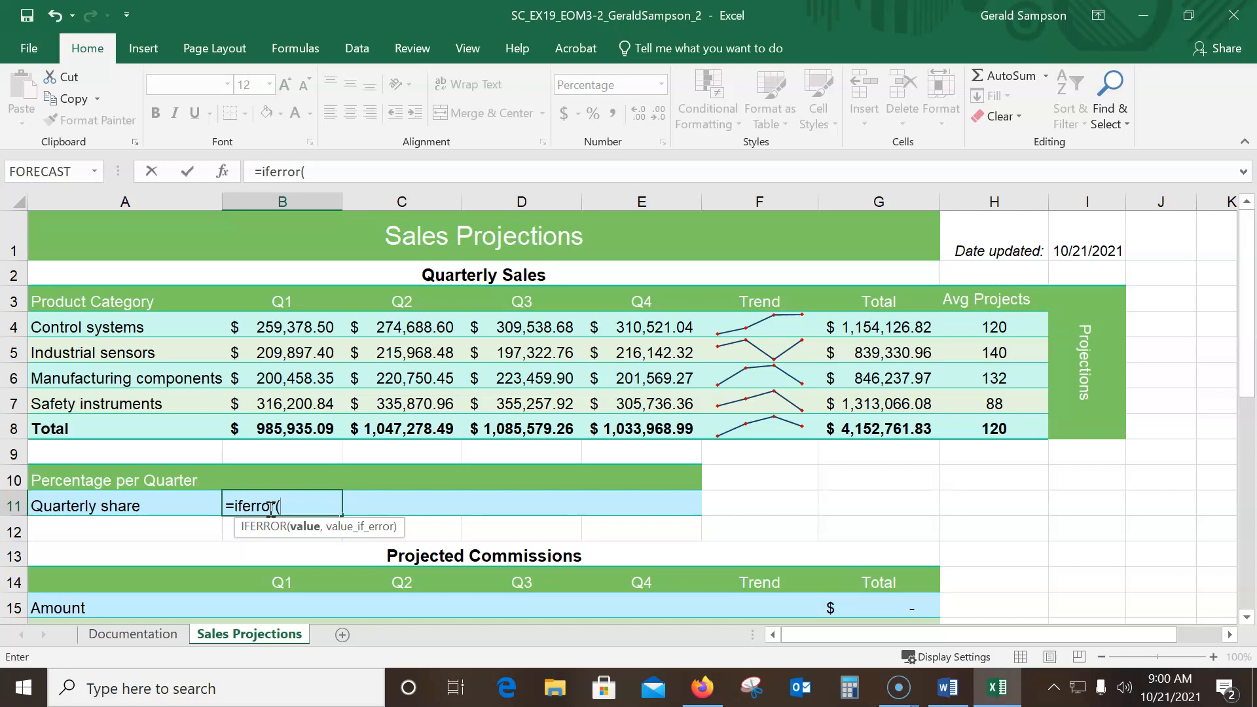
type("b8/")
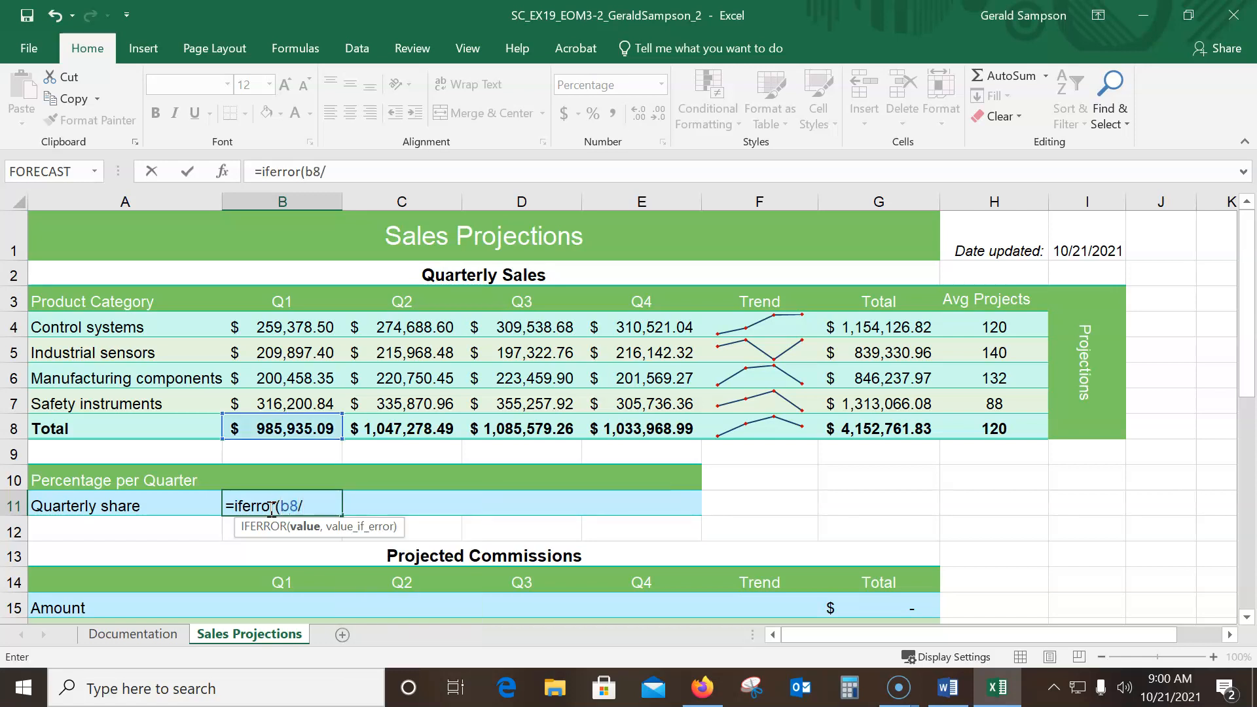
type("g8")
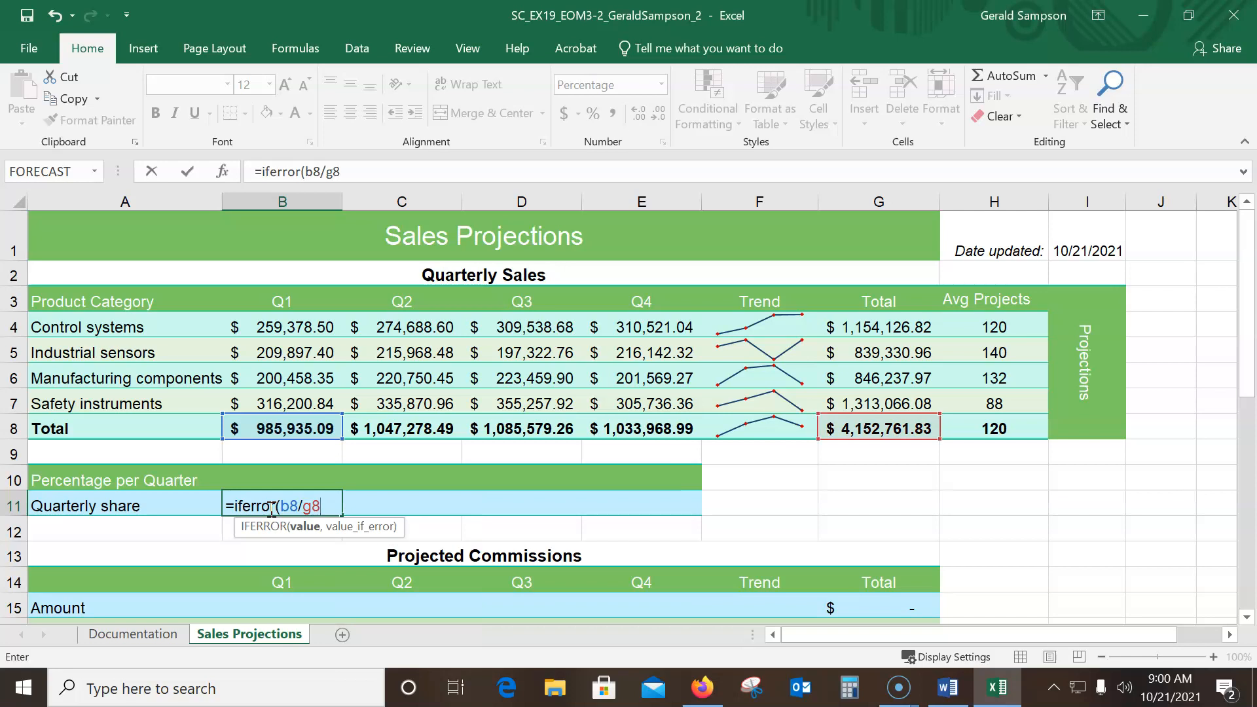
type(",")
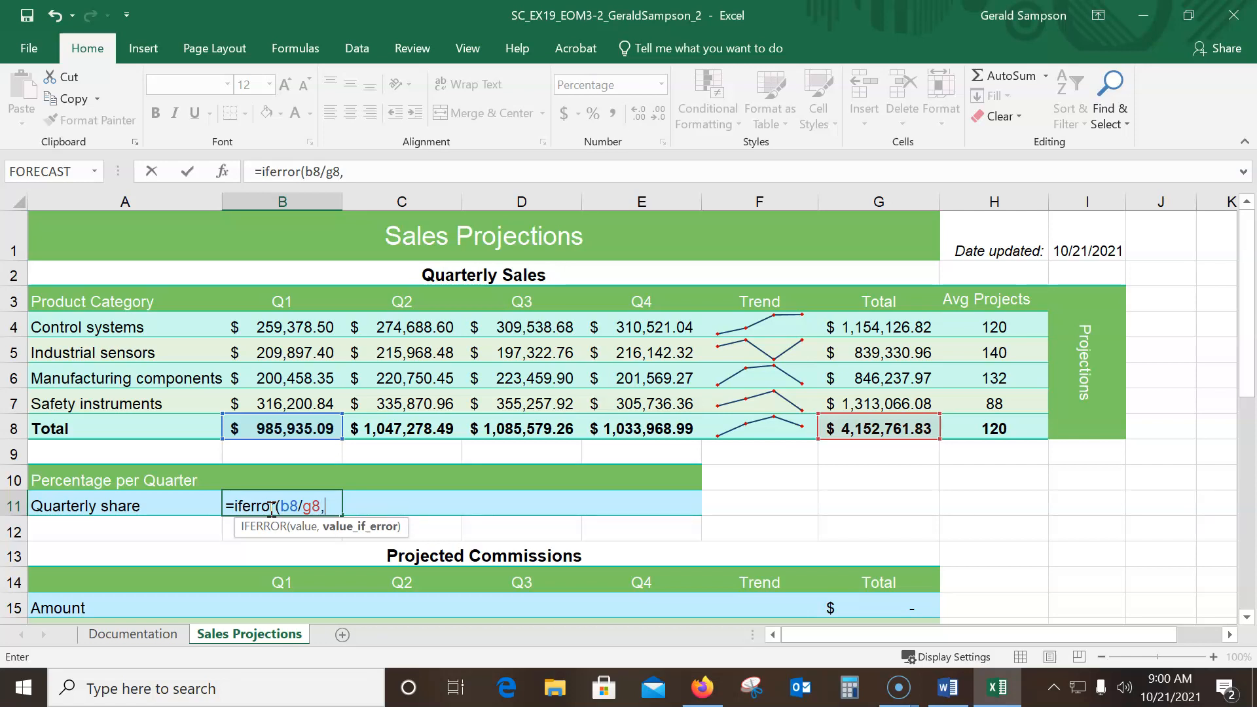
Enter "Incorrect" as the value_if_error argument of the IFERROR formula in B11
type("\"")
type("Om")
key("BackSpace")
key("BackSpace")
type("i")
key("BackSpace")
type("Incorrect")
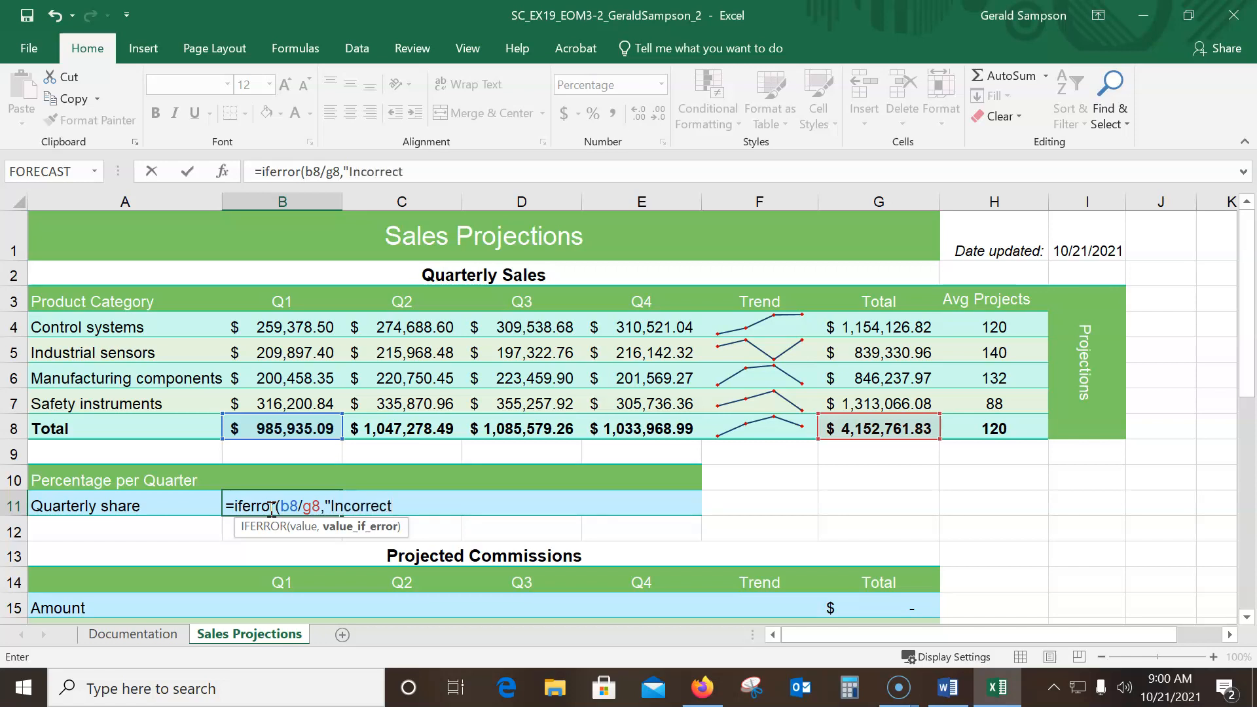
type("\"")
Make the G8 reference in the B11 formula absolute ($G$8) and fill the formula across C11:E11
left_click(313, 508)
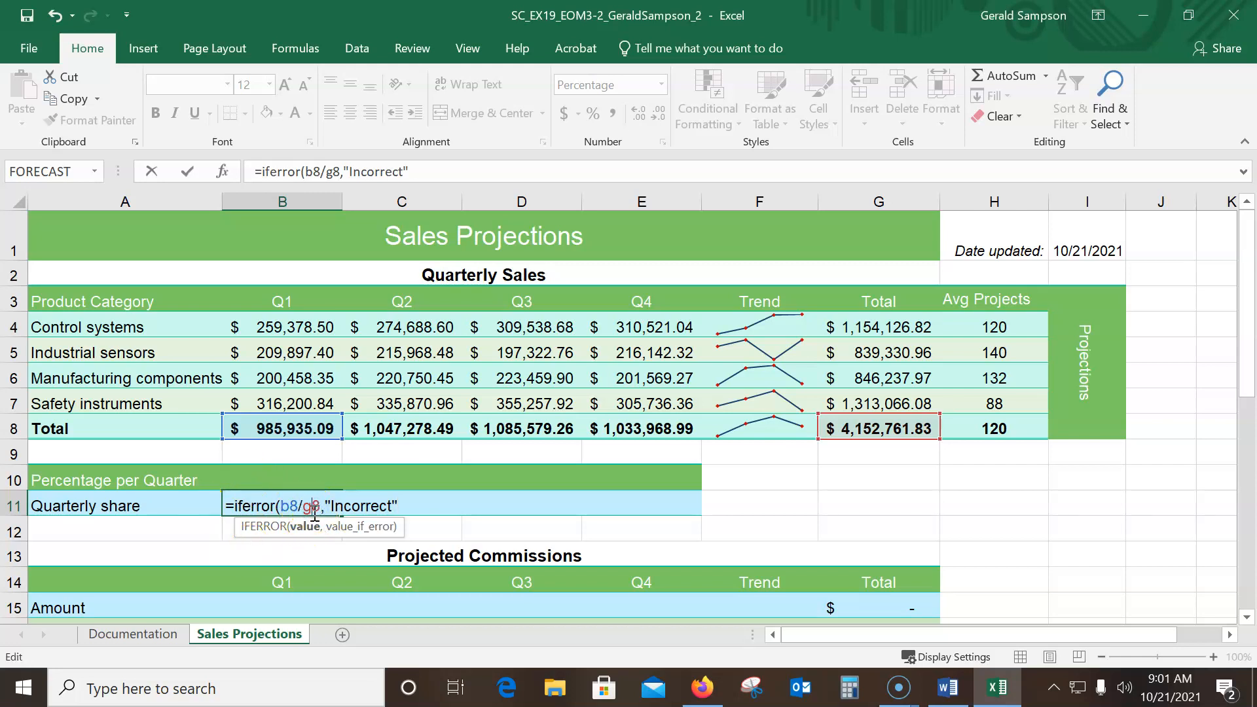
key("F4")
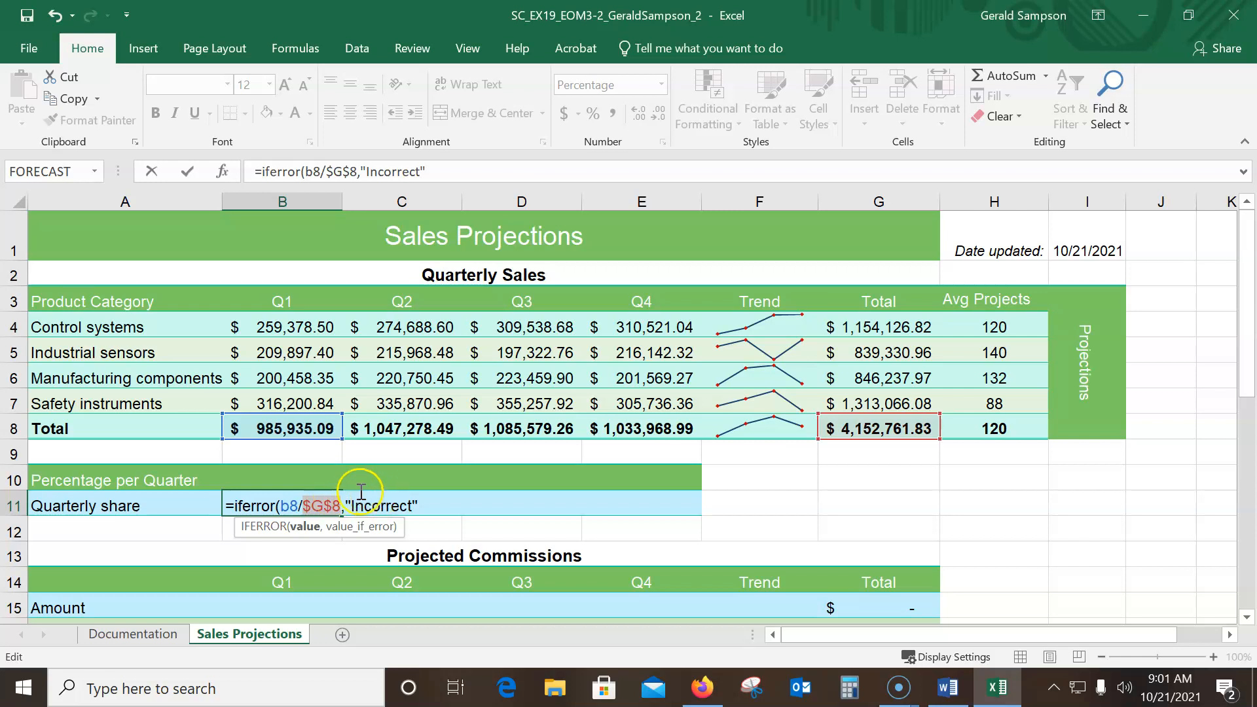
left_click(188, 172)
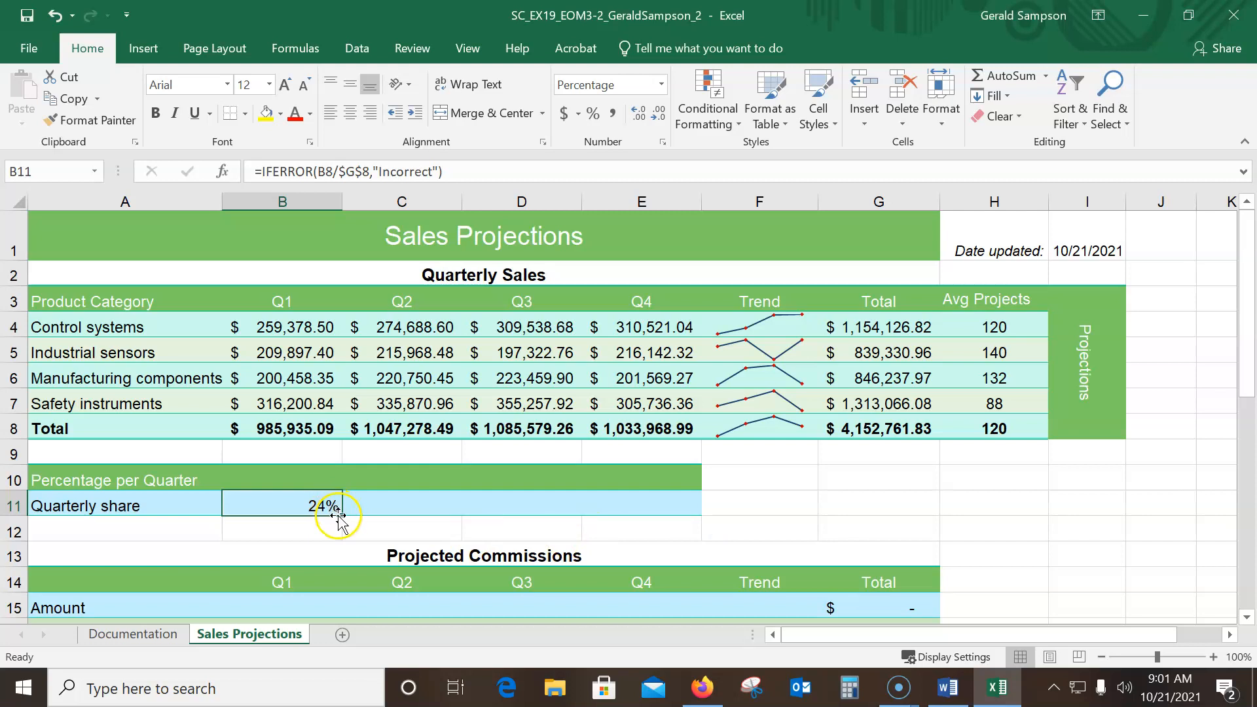
left_click_drag(339, 513, 655, 514)
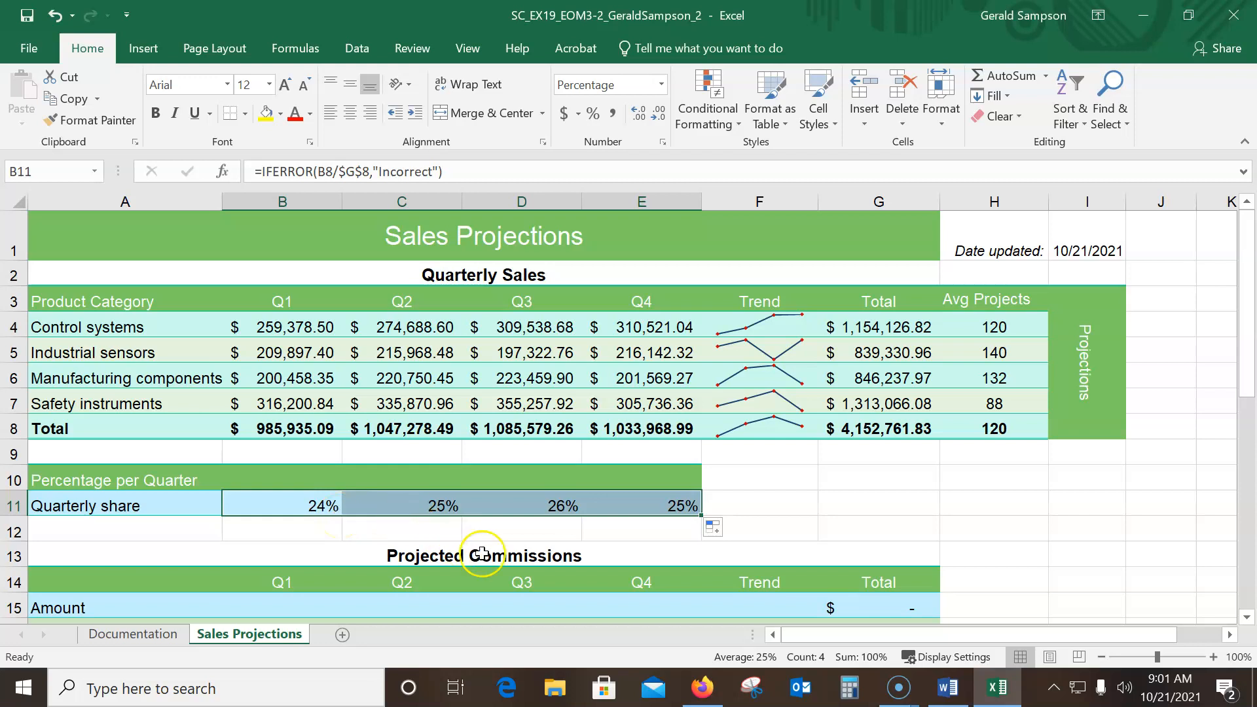
scroll(236, 535, "down", 3)
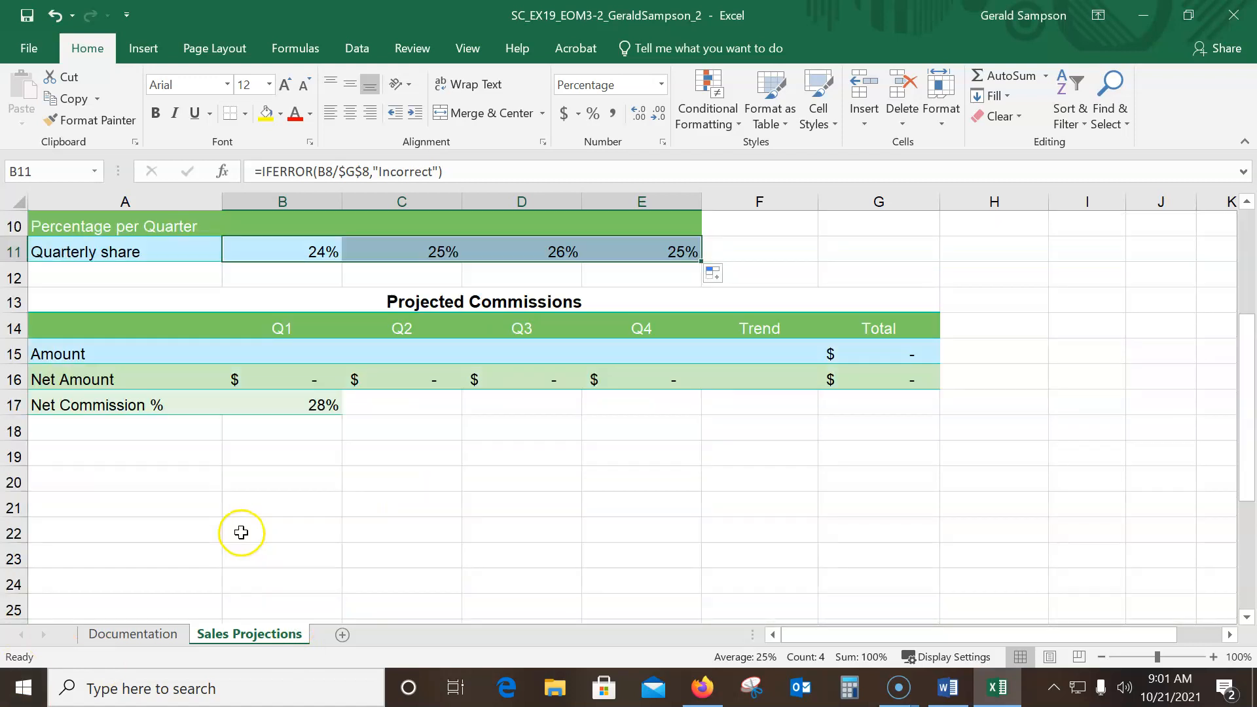
left_click(300, 352)
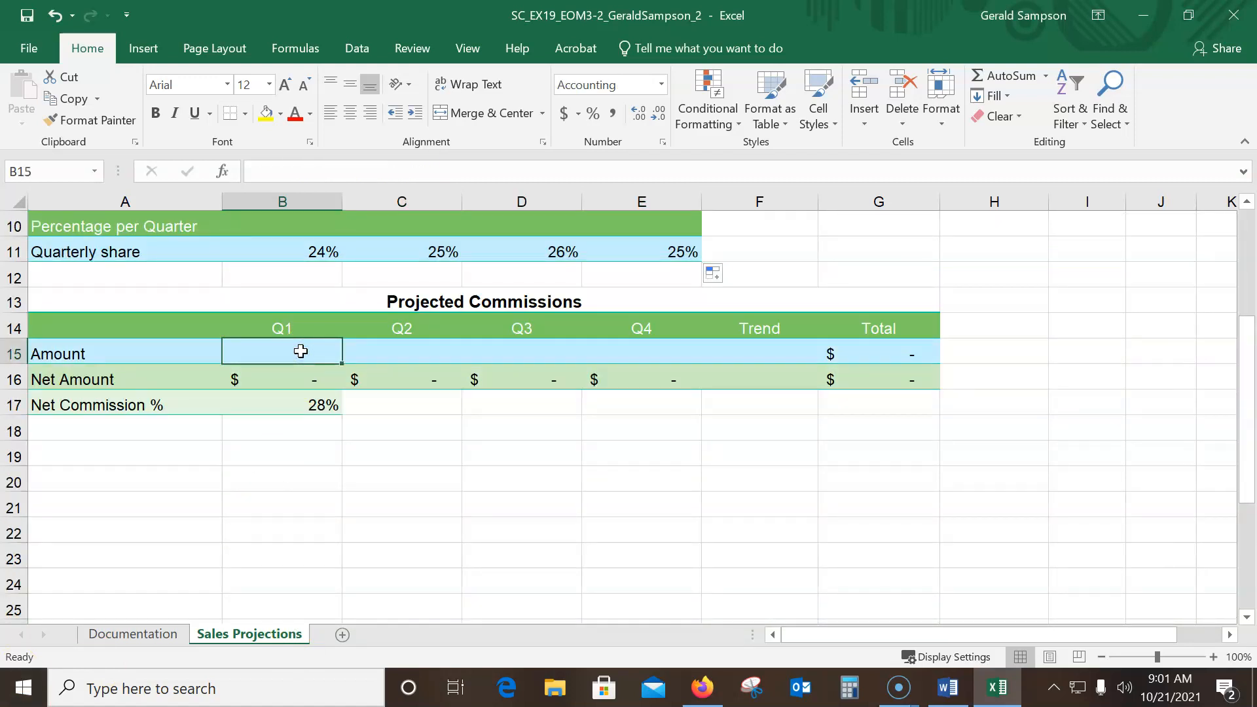
type("=if")
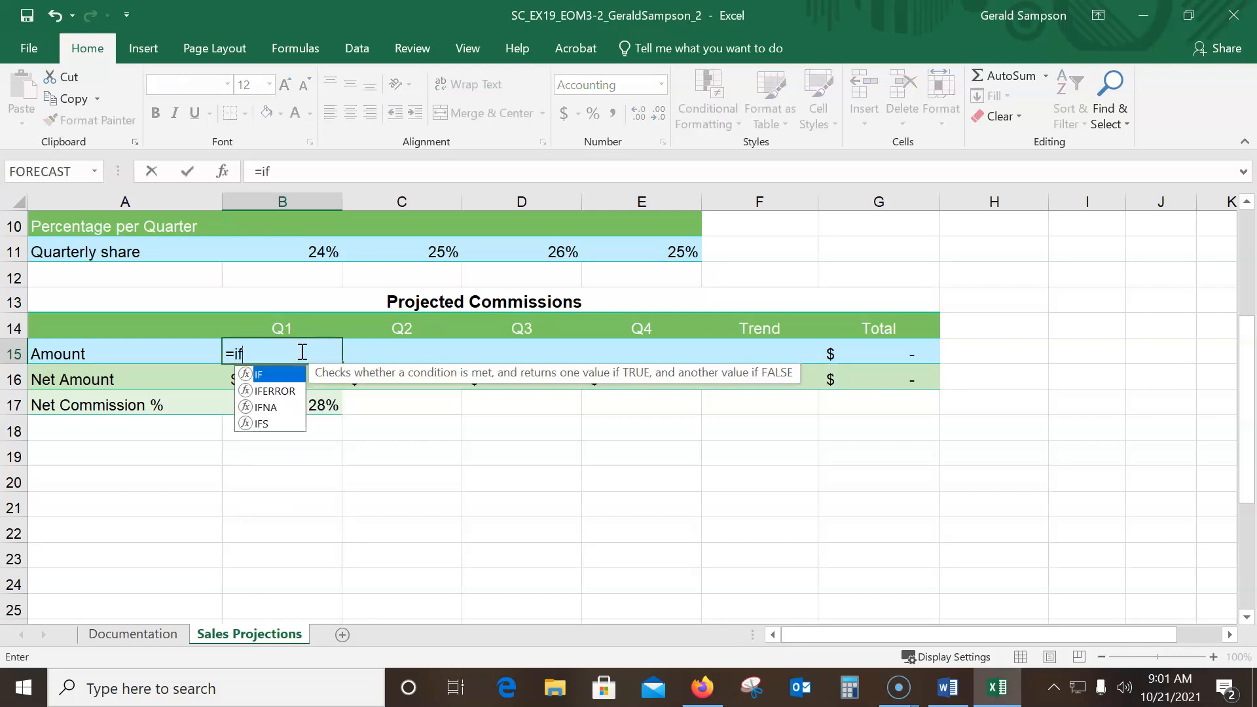
type("(")
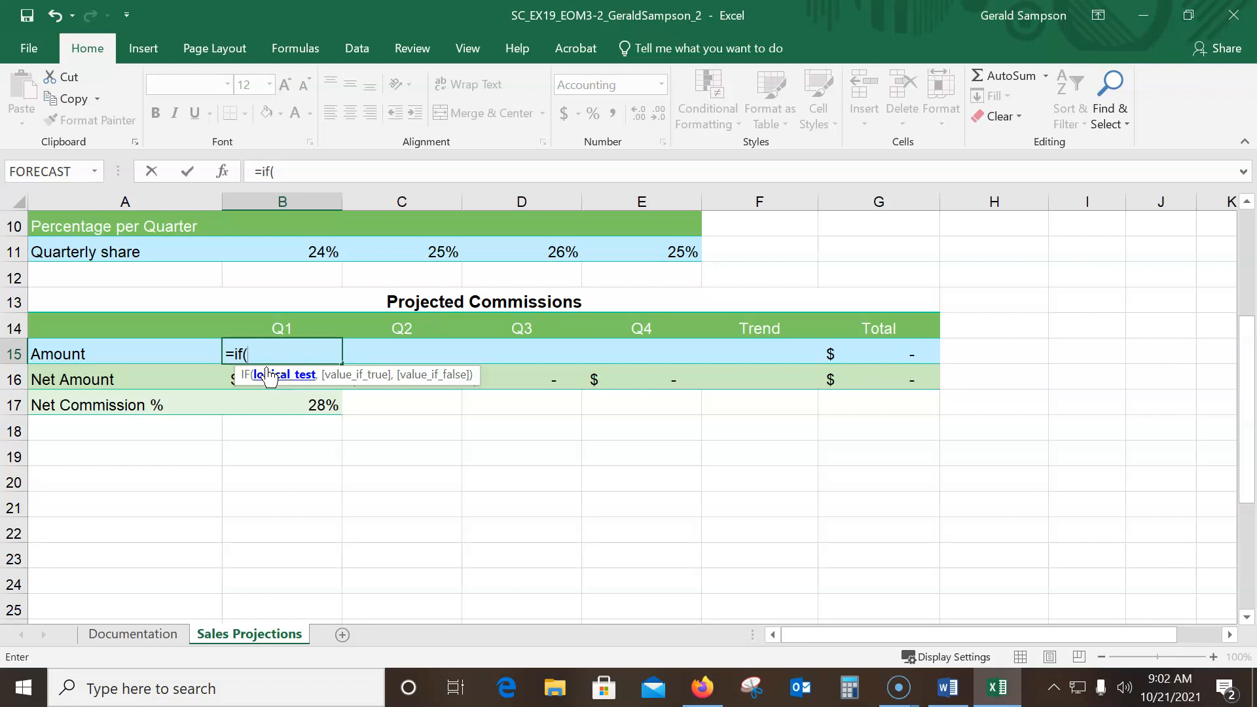
key("BackSpace")
key("BackSpace")
key("BackSpace")
key("BackSpace")
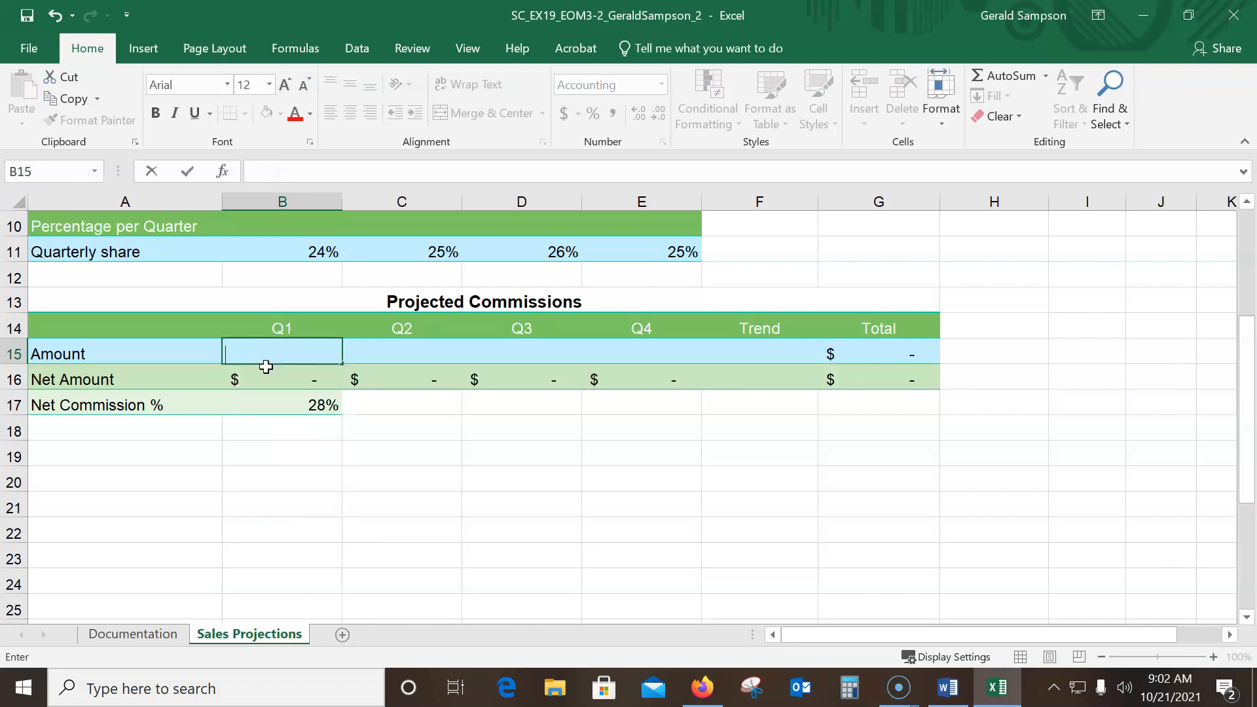
left_click(187, 171)
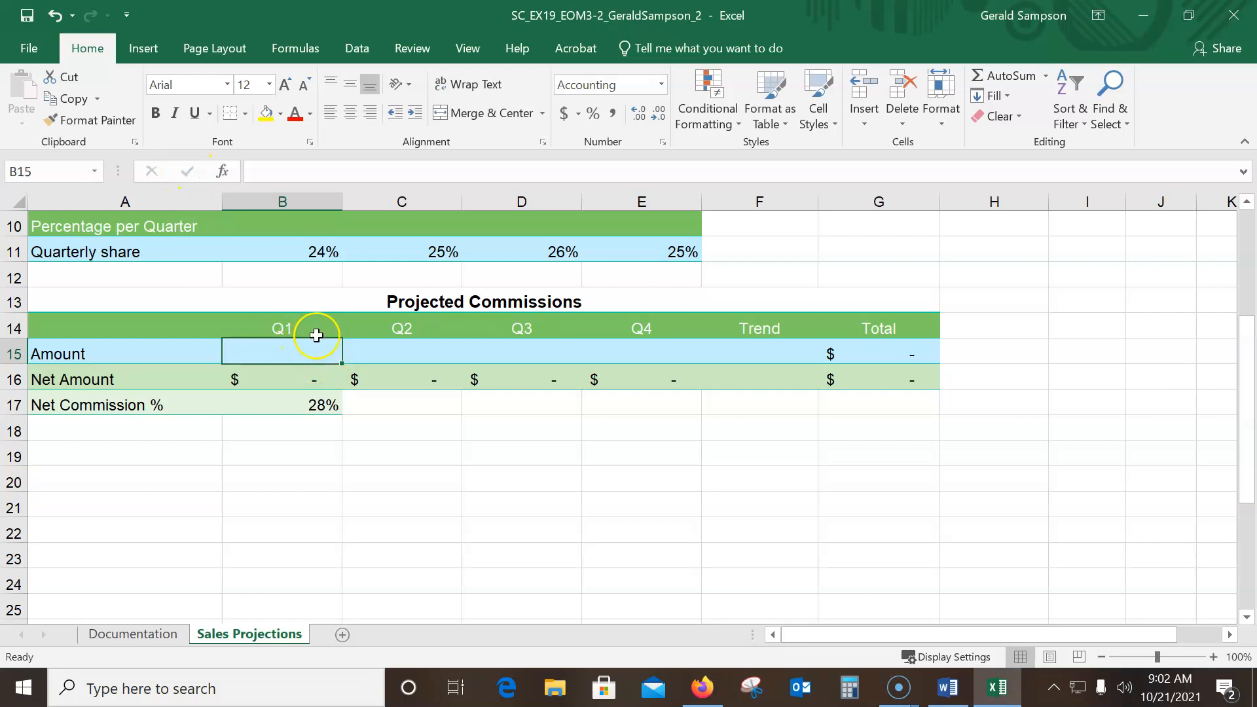
Insert an IF function in B15 with b8>1000000 as its logical test
left_click(1045, 76)
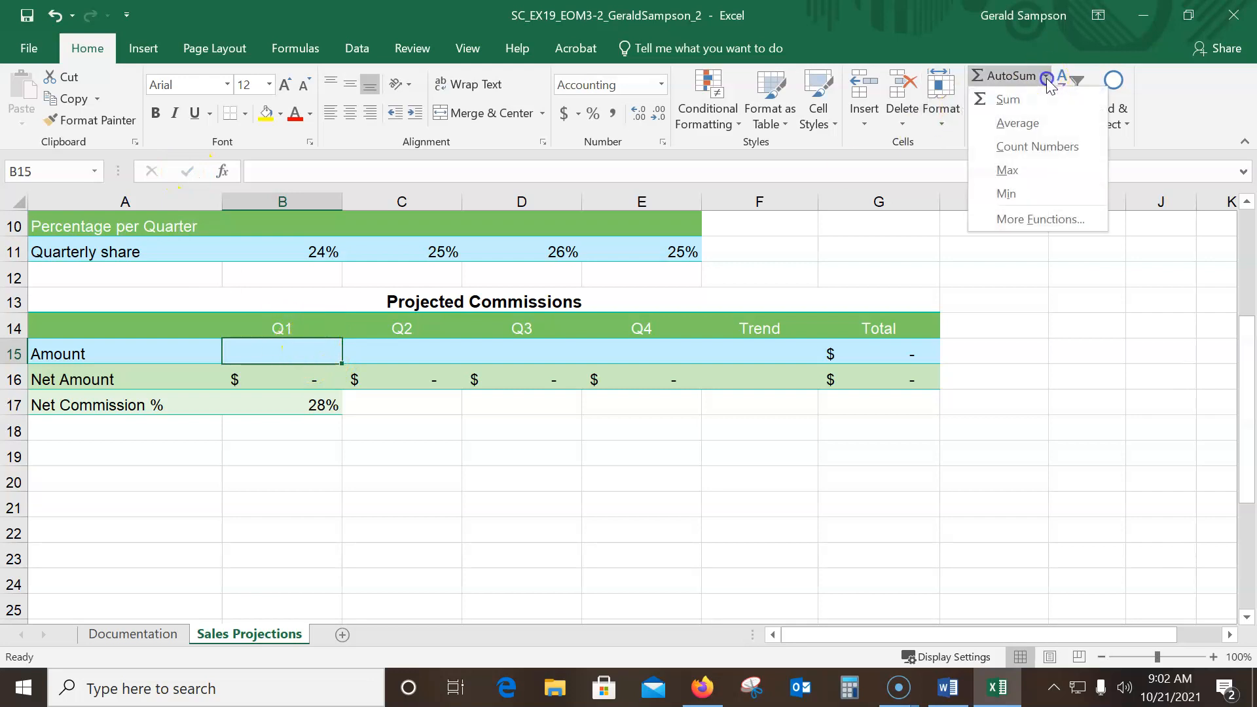
left_click(1018, 219)
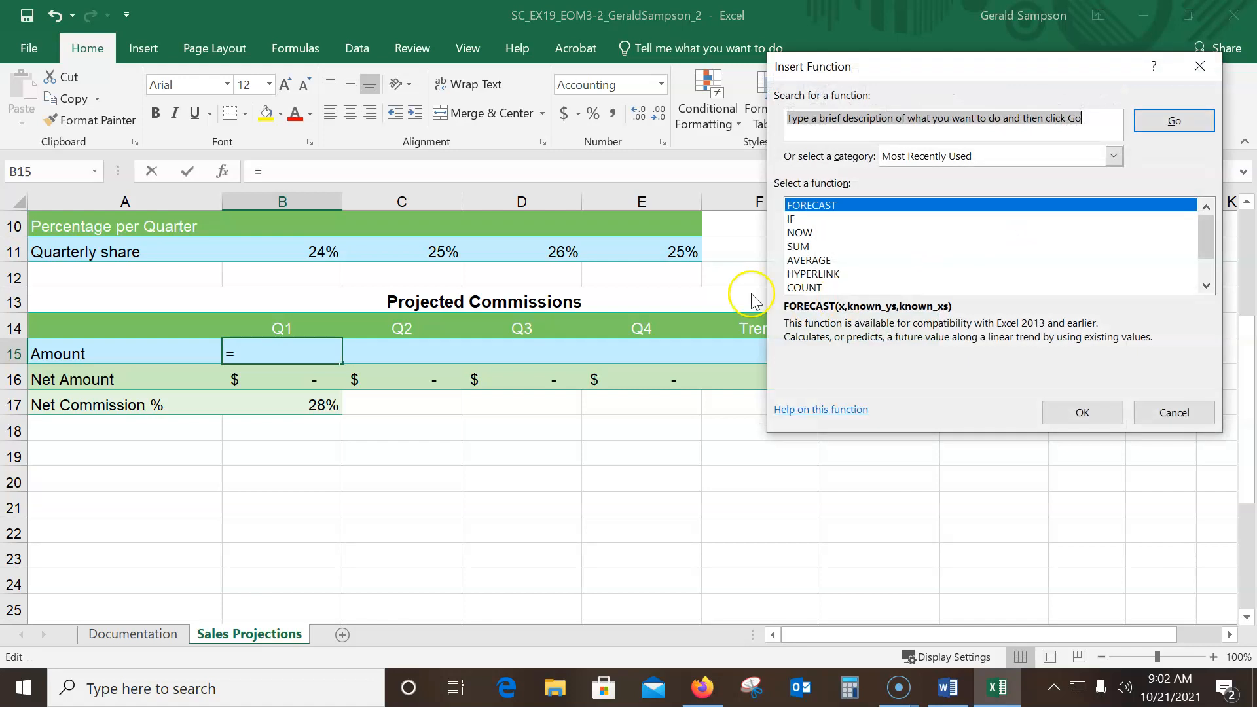
left_click(800, 220)
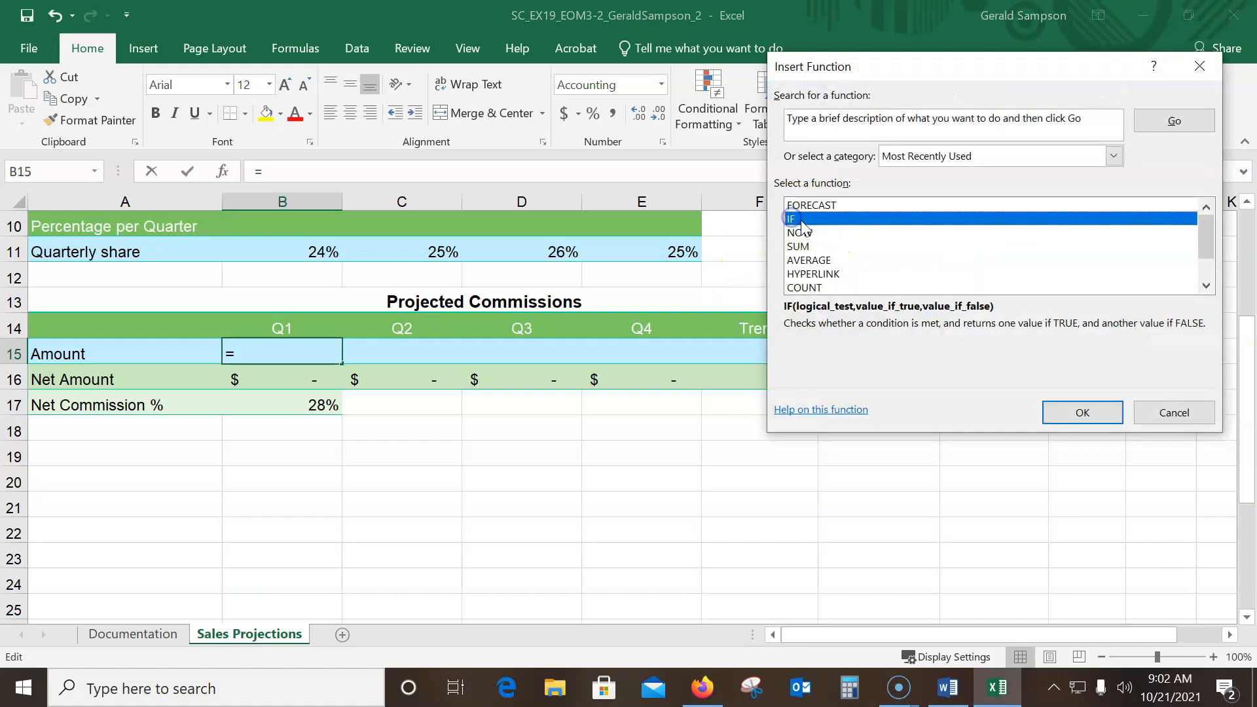
left_click(1082, 413)
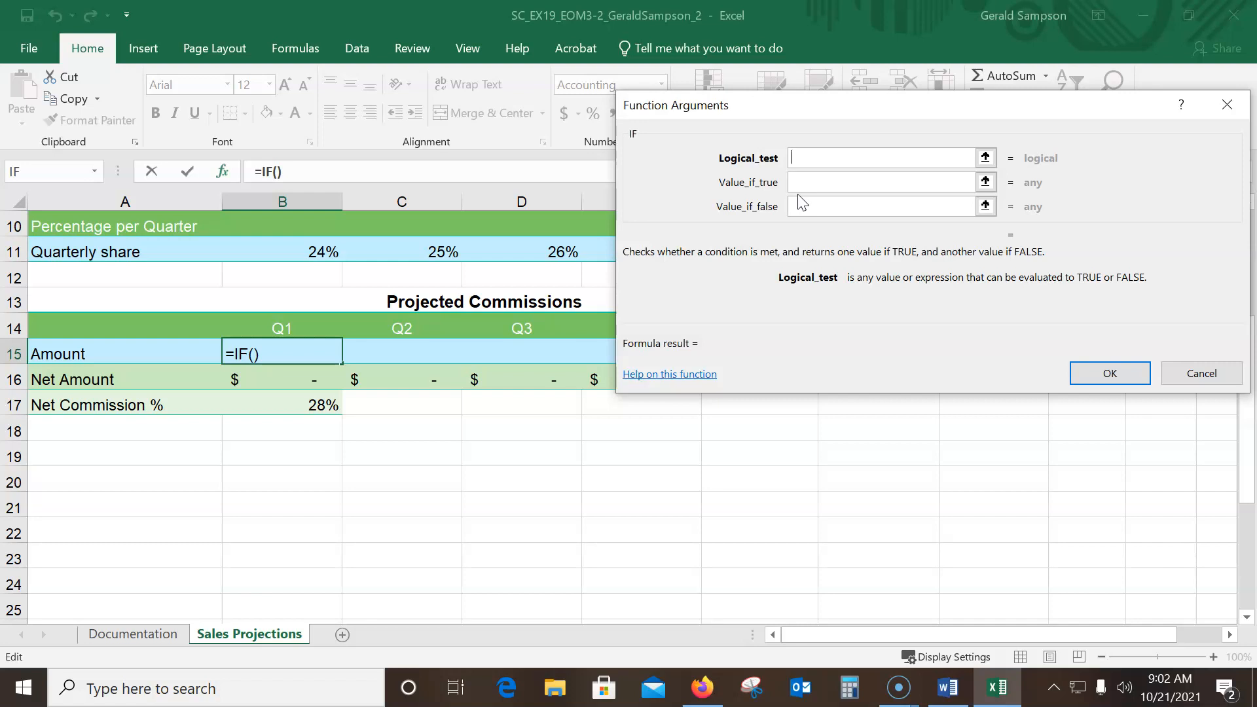
type("b8>100")
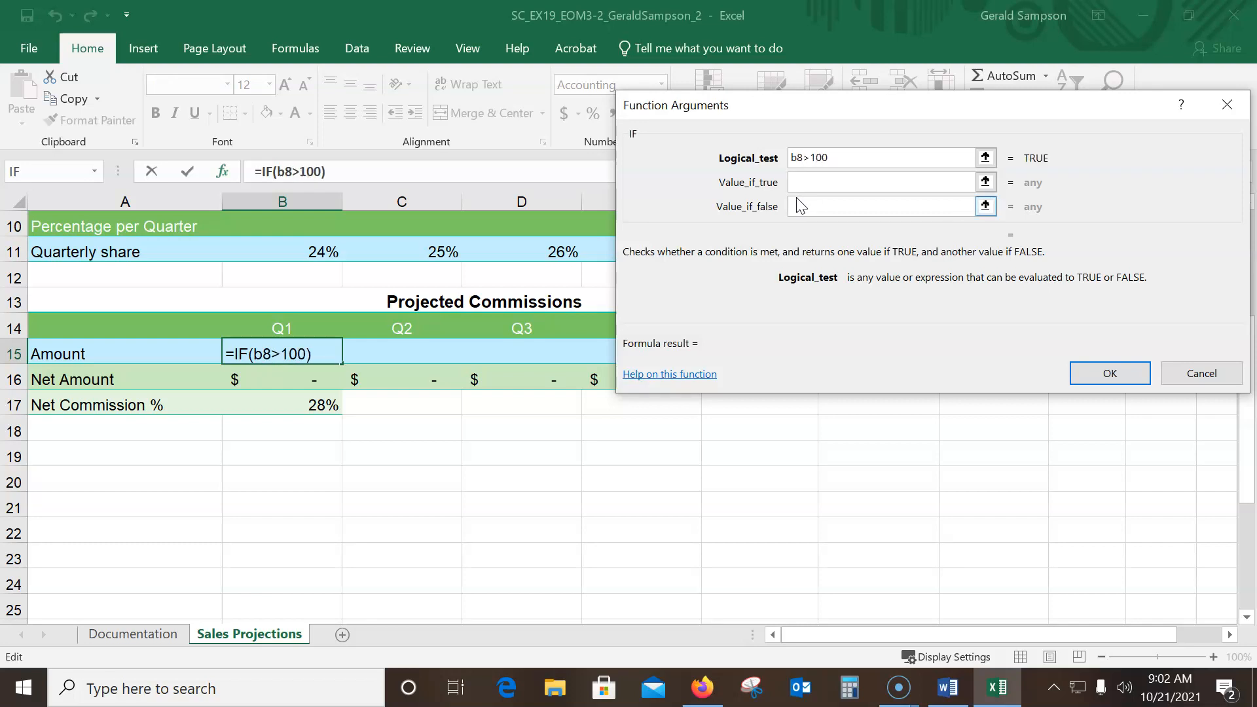
type("0000")
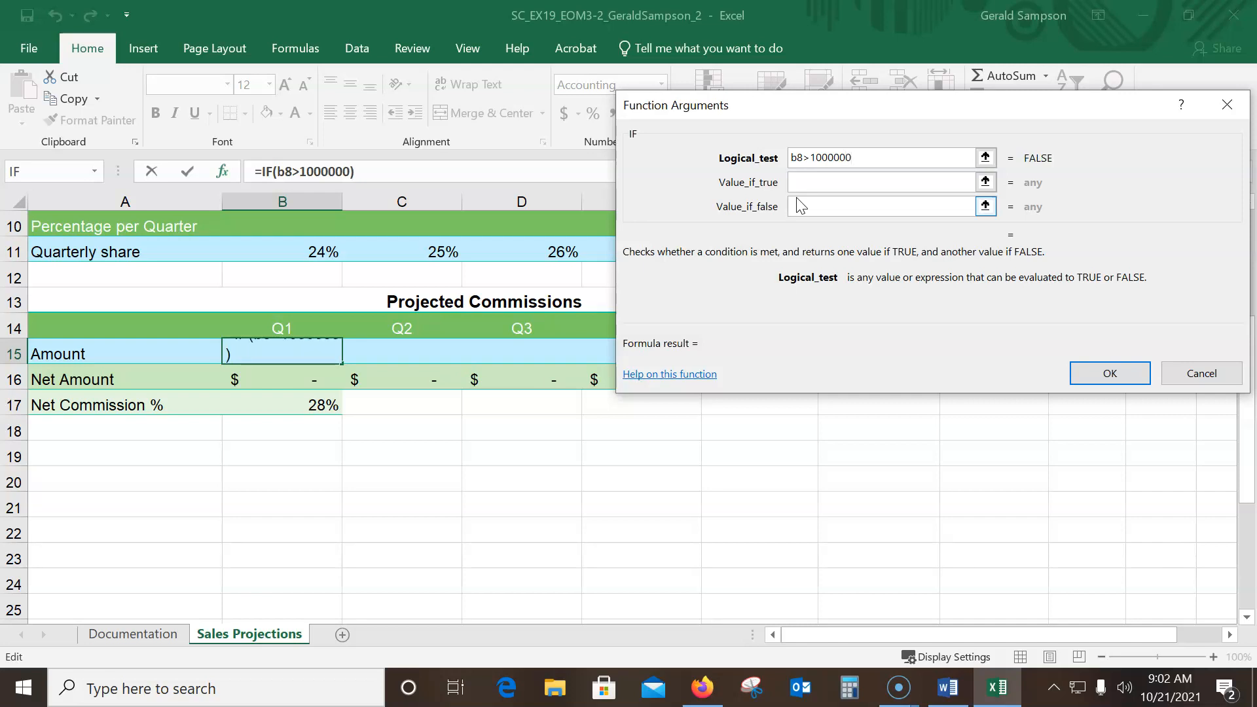
Complete the IF function in B15 with q1*.18 as the value if true and q1*.1 as the value if false
left_click(809, 184)
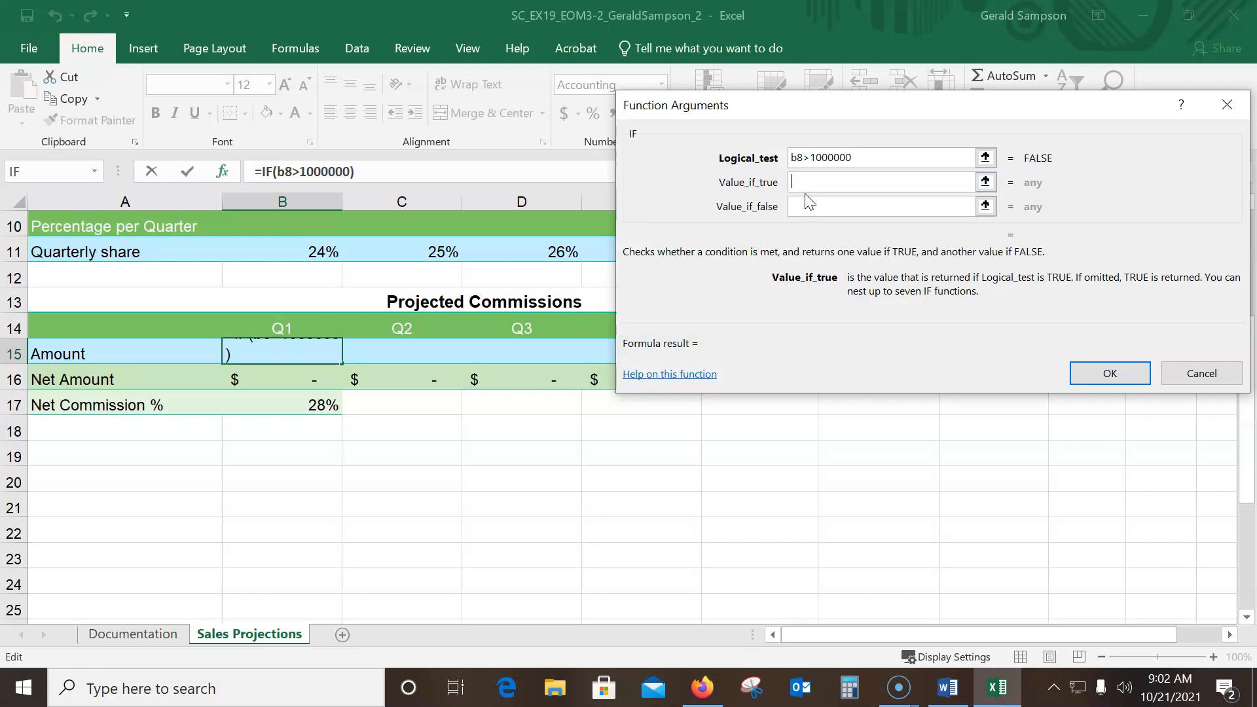
type("q1")
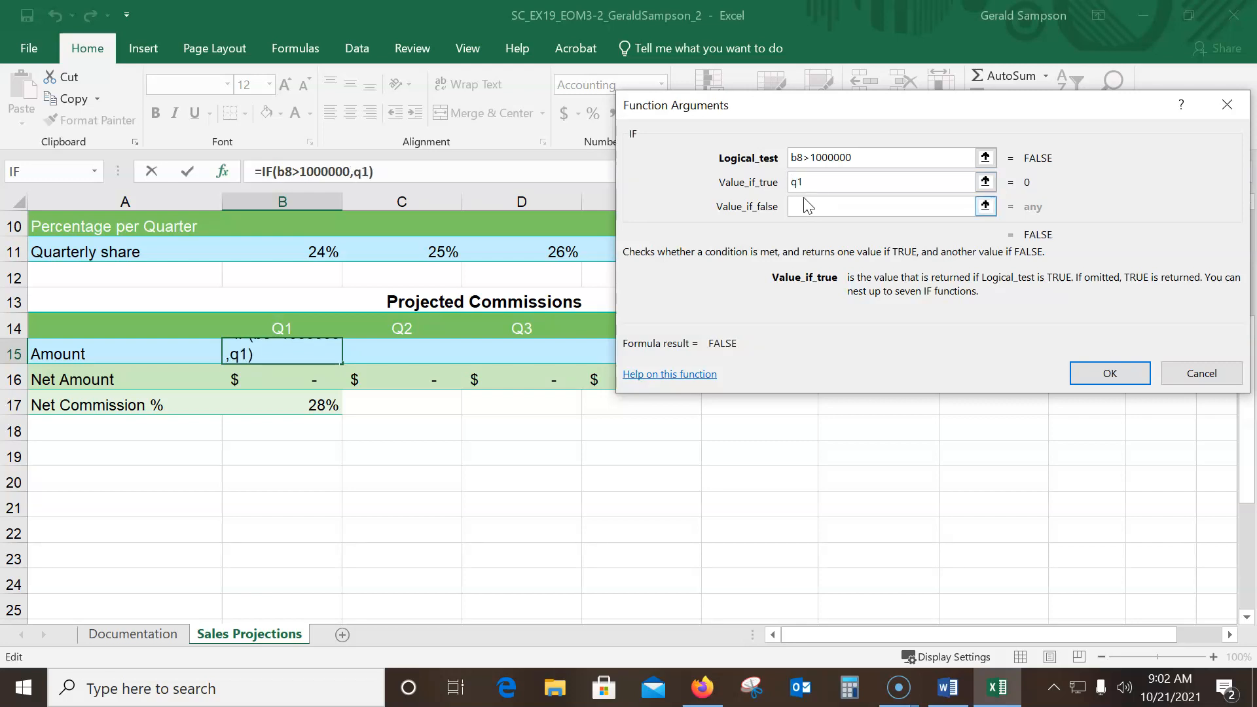
type("*.18")
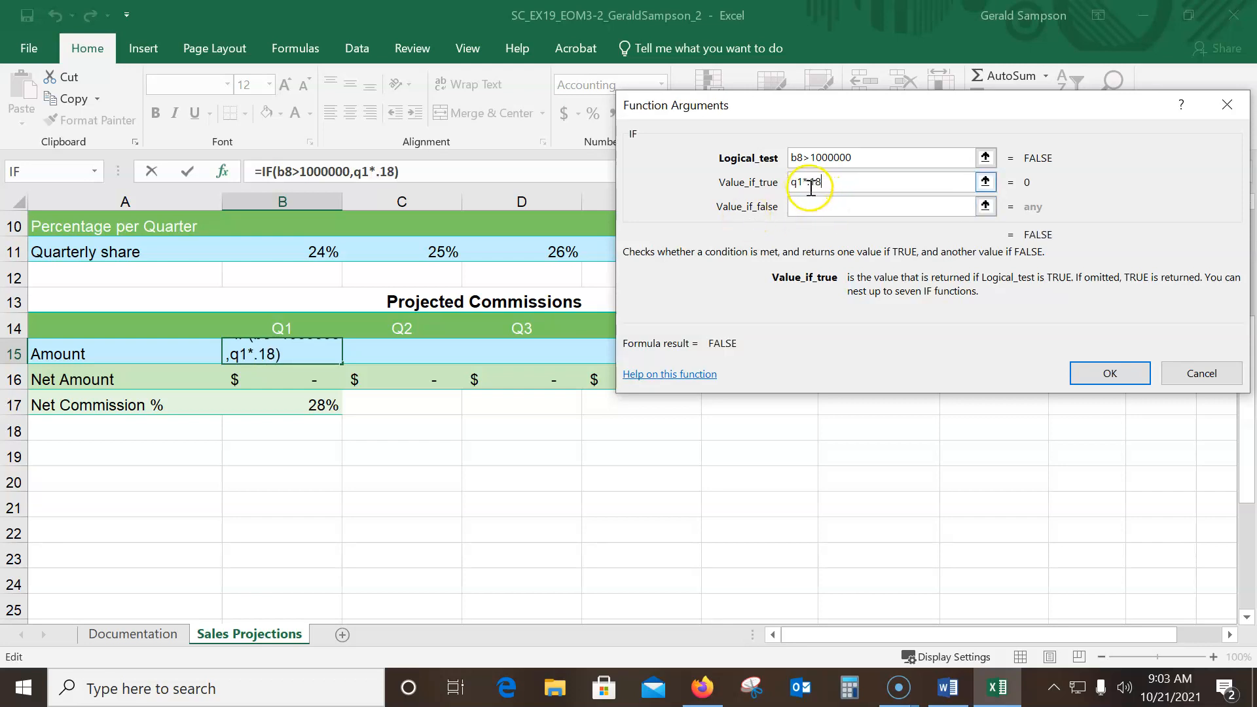
left_click(808, 204)
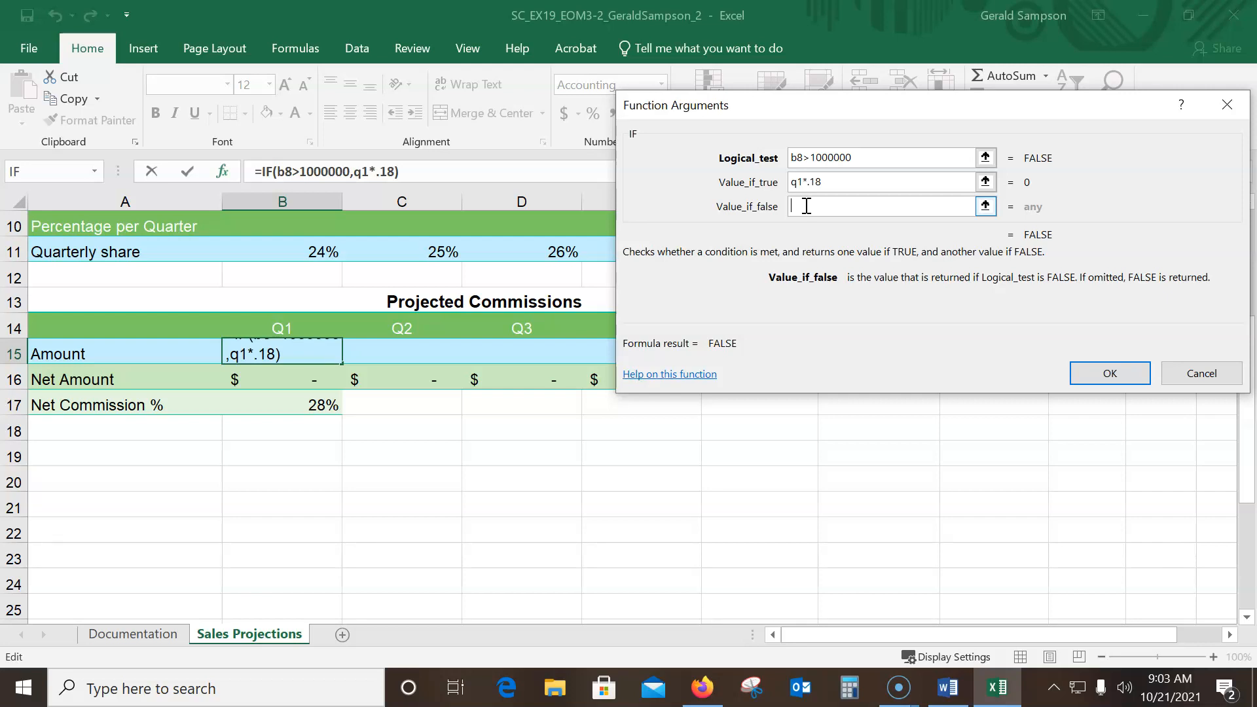
type("q1")
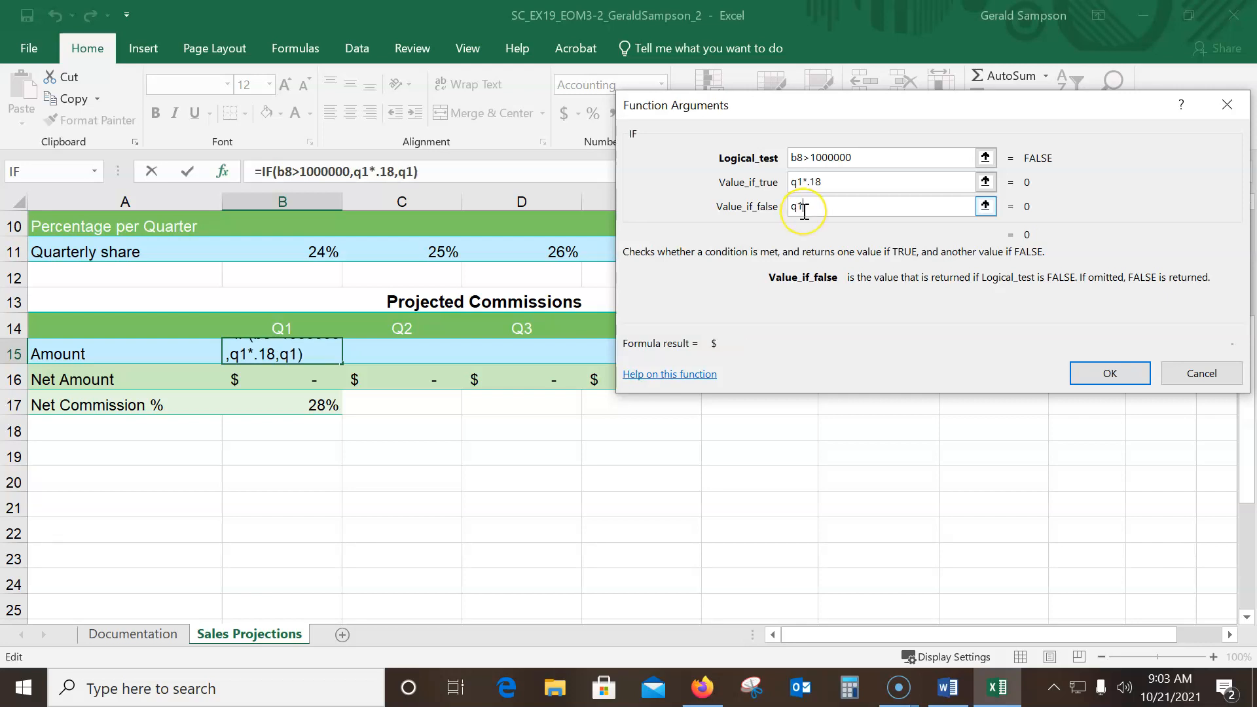
type("*.1")
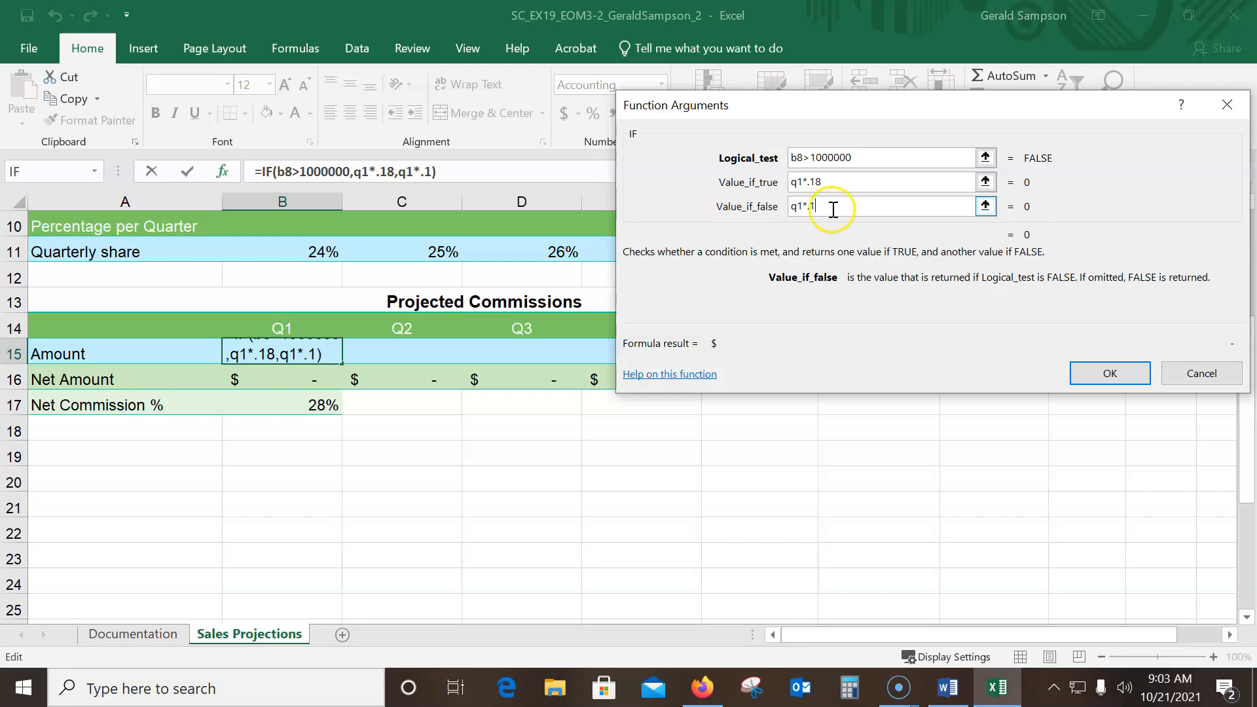
left_click(1109, 372)
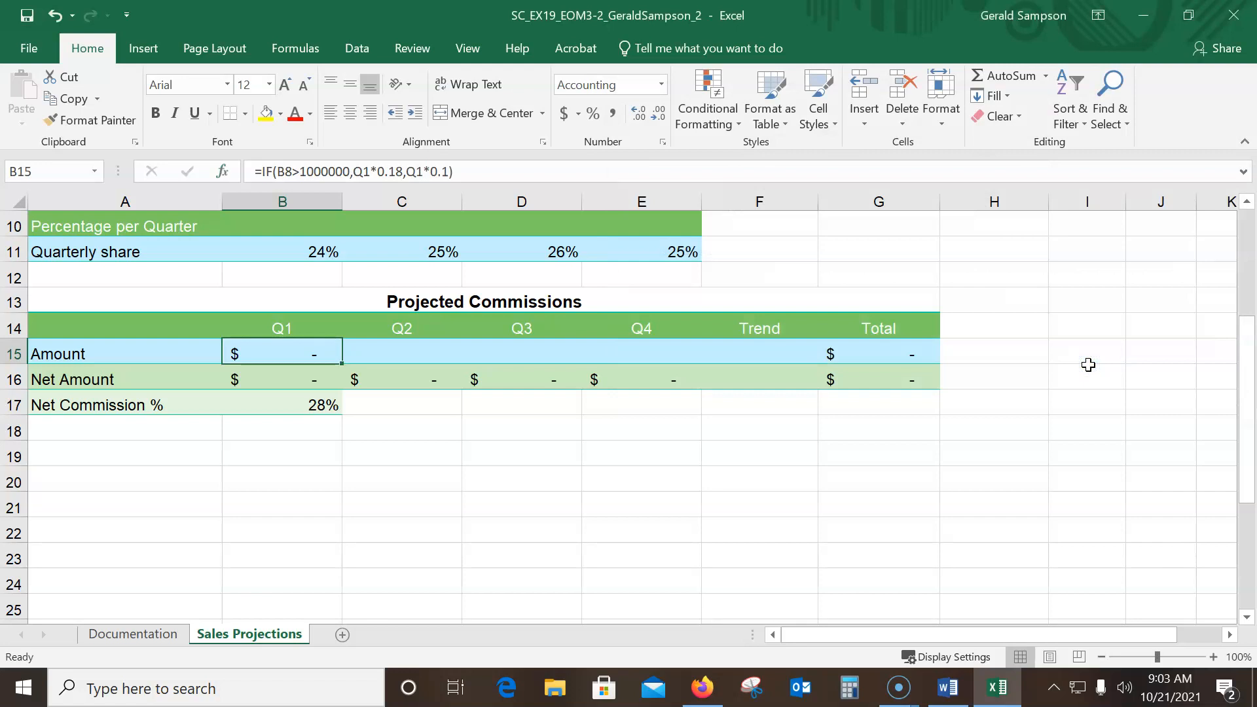
Fill the B15 commission formula across C15:E15
left_click(295, 356)
scroll(296, 354, "up", 3)
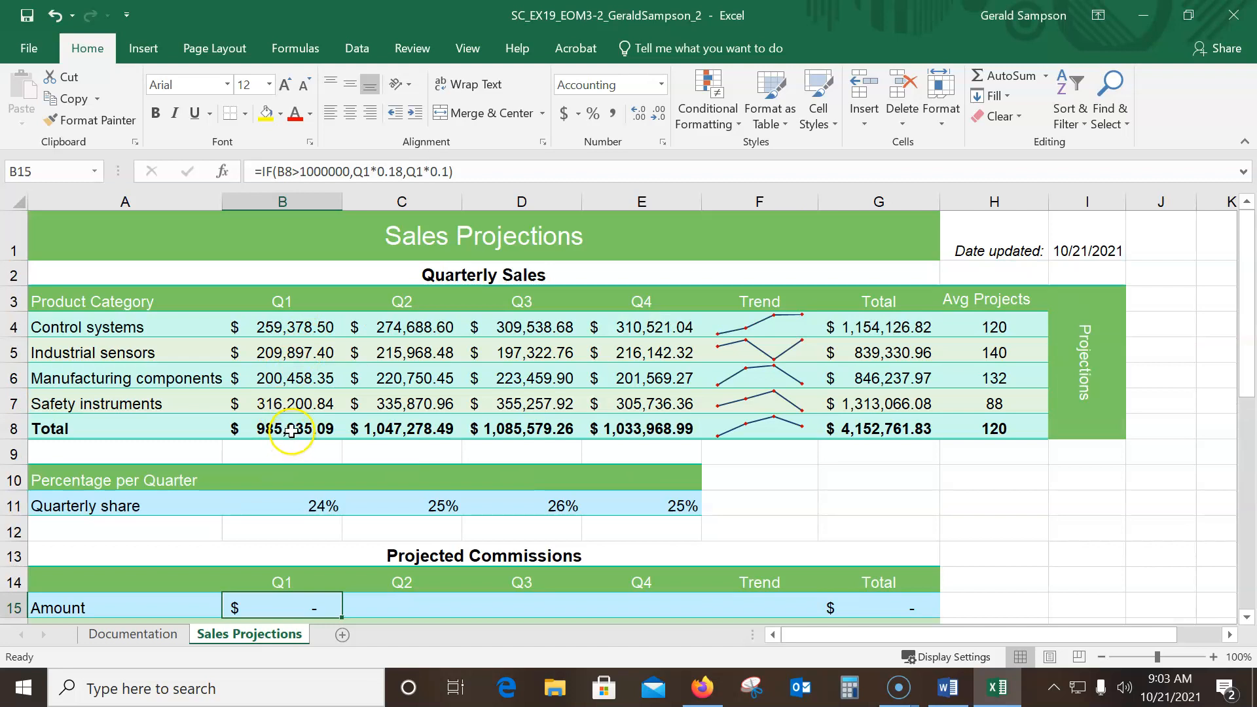
scroll(296, 427, "down", 1)
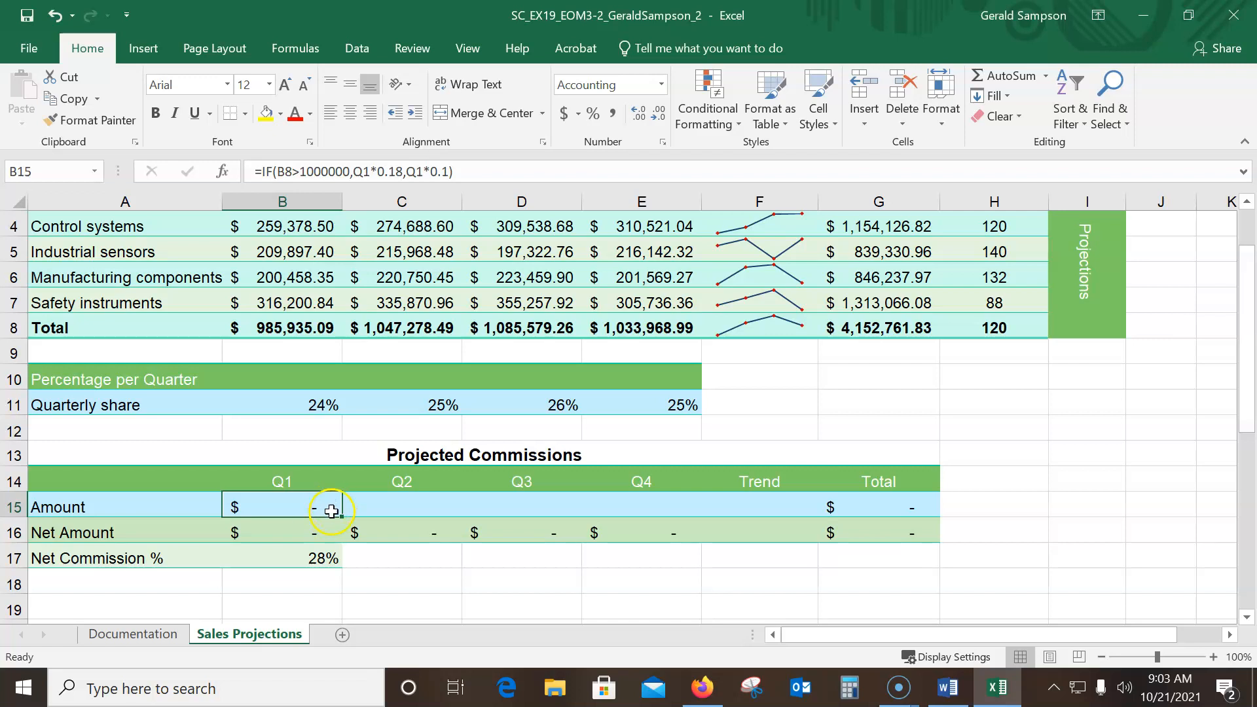
left_click_drag(345, 516, 686, 512)
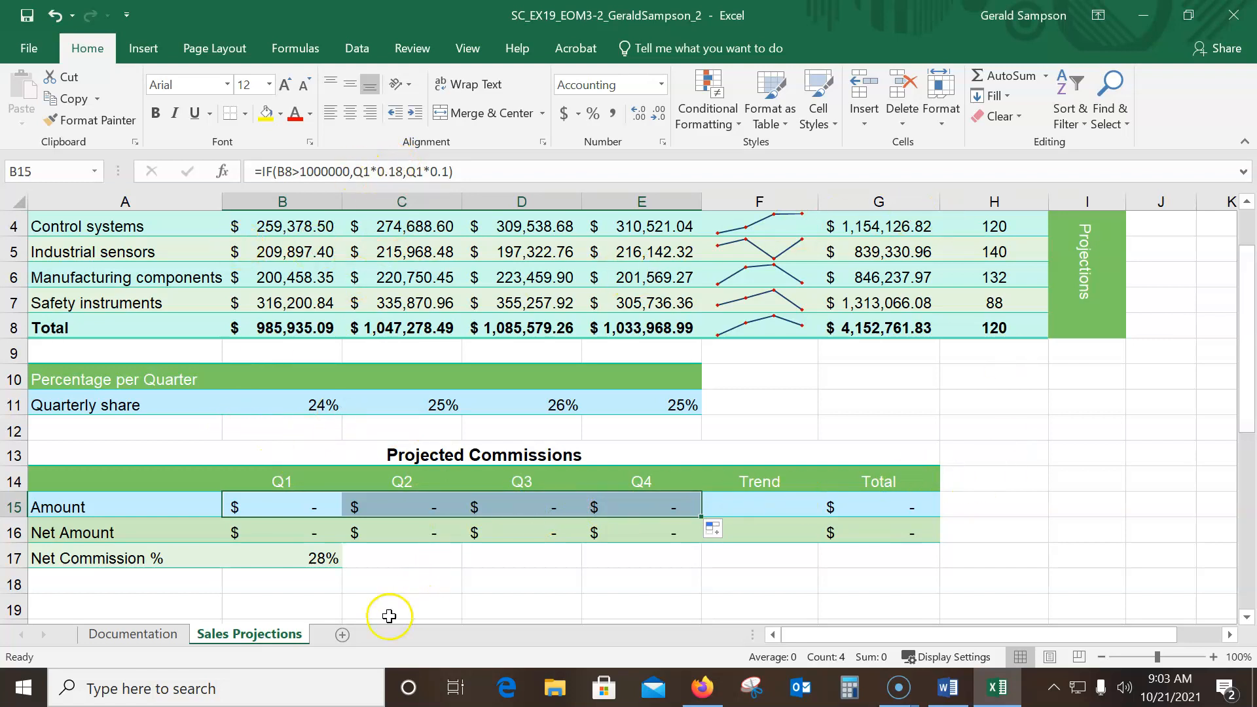
Replace both Q1 references in the B15 IF formula with B8 and refill the formula across C15:E15
left_click_drag(937, 636, 1222, 637)
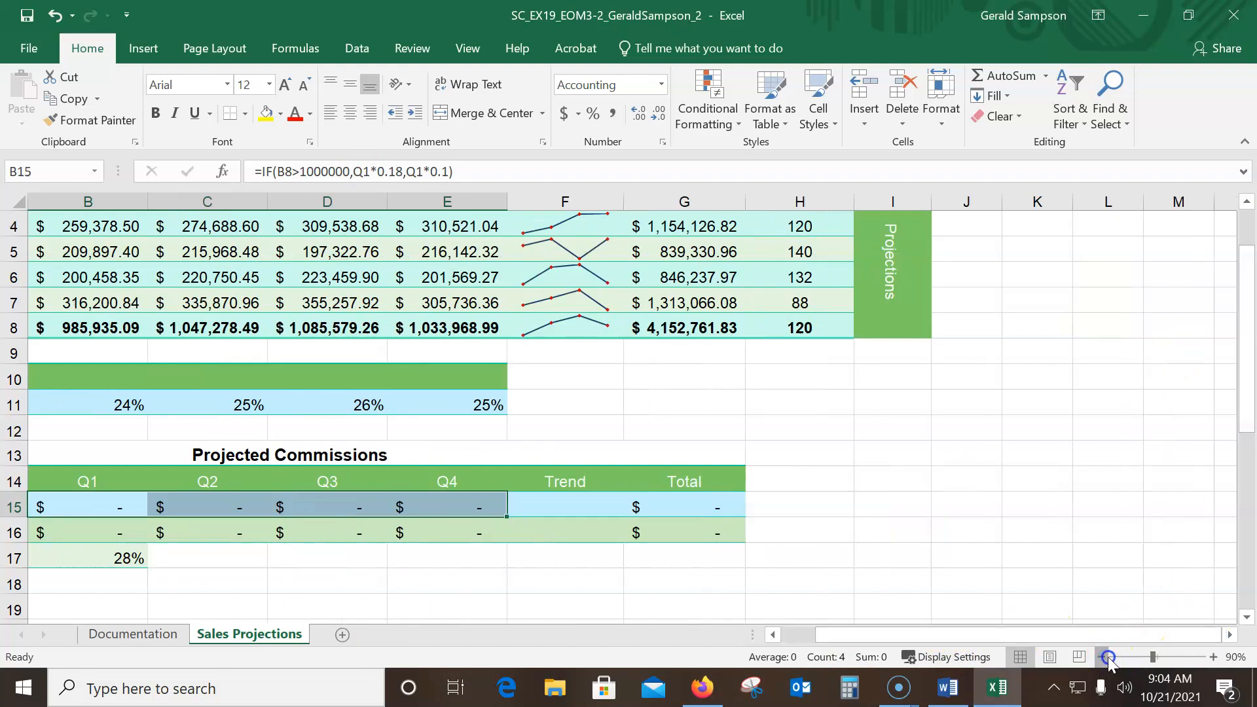
left_click(1102, 657)
left_click(1103, 657)
left_click(1103, 657)
left_click(1103, 656)
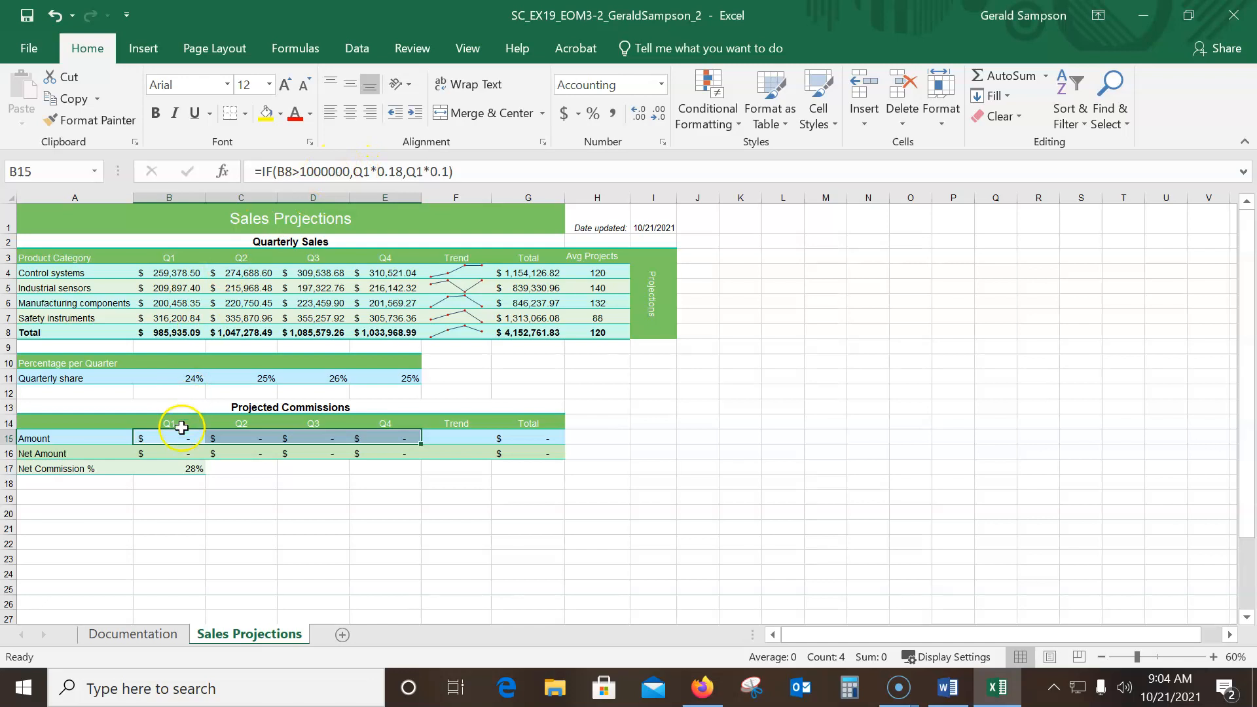
double_click(361, 173)
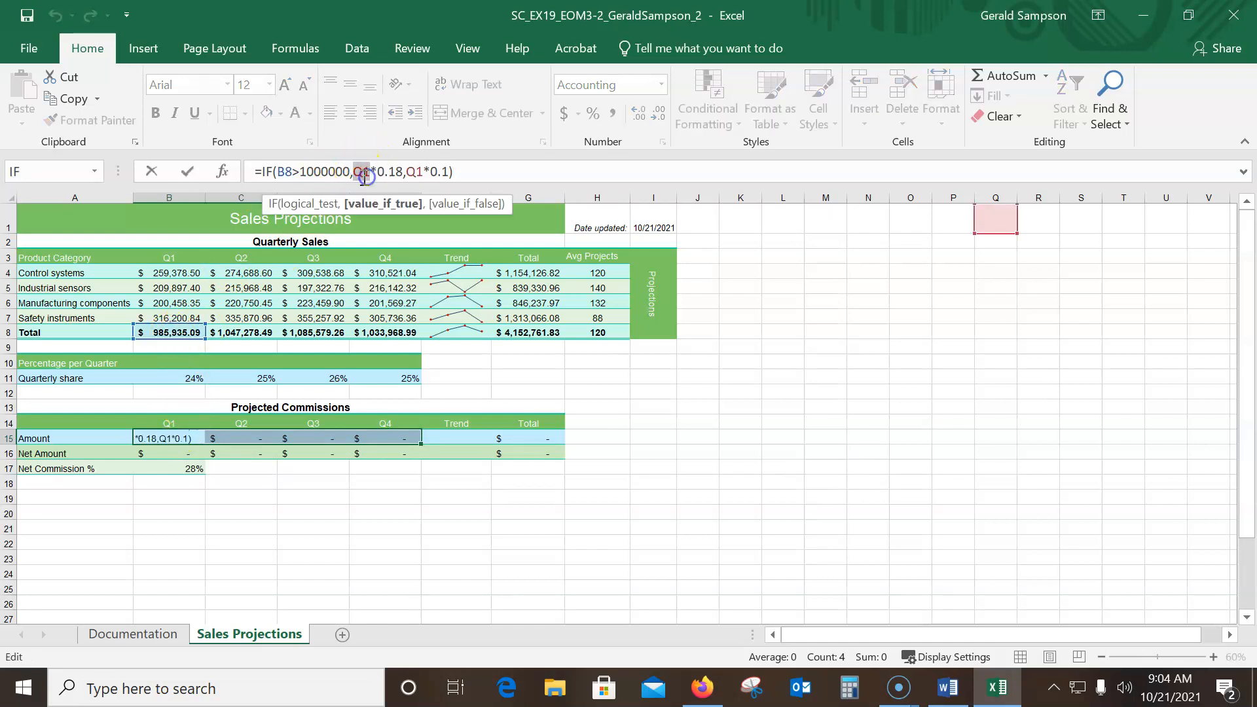
type("b8")
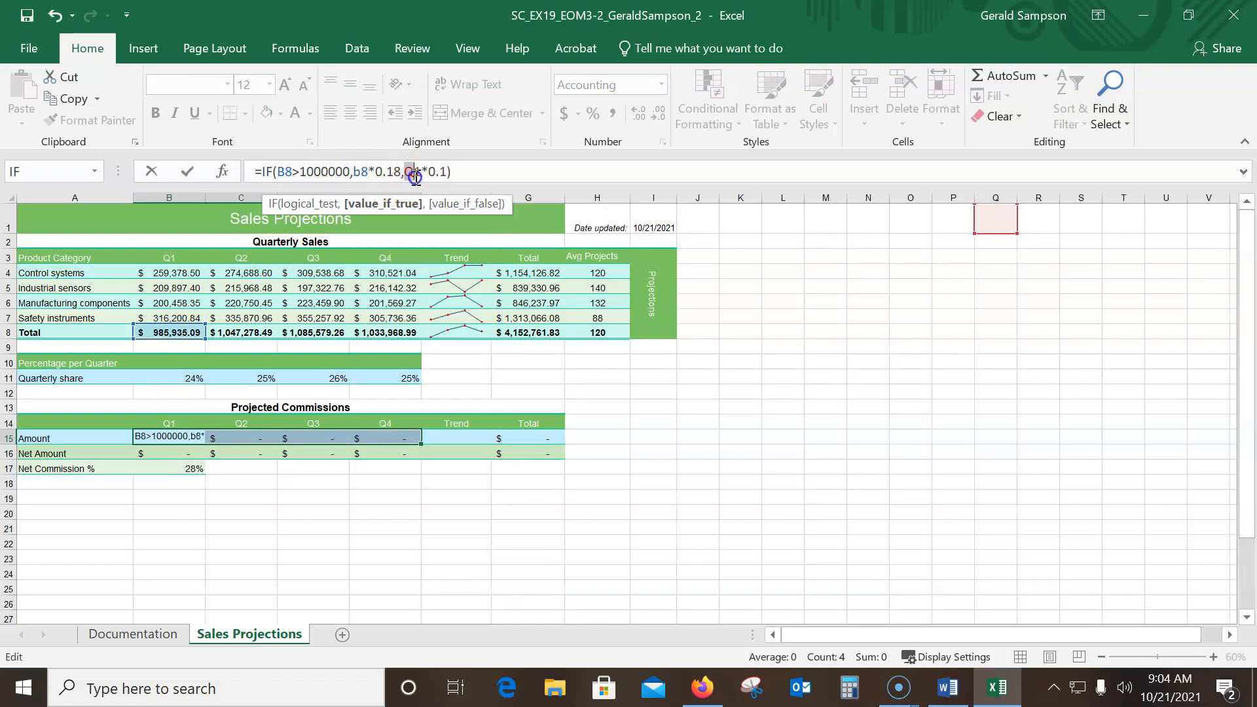
type("b")
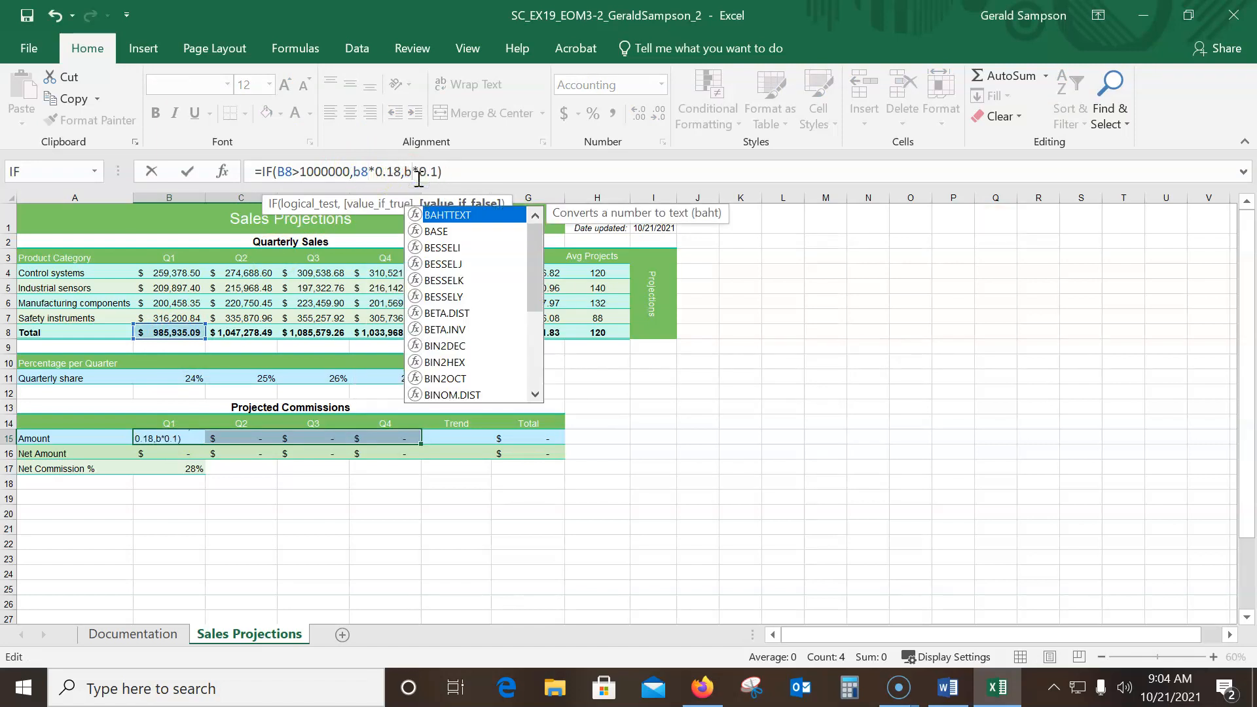
type("8")
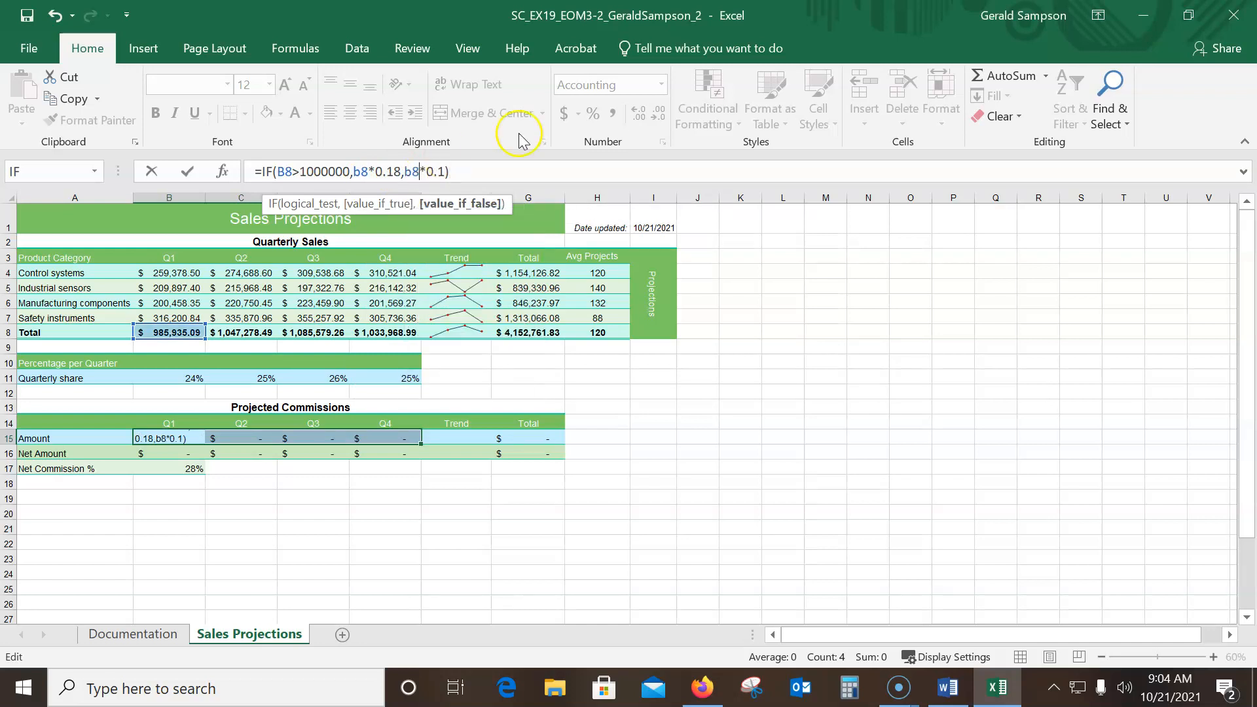
key("Return")
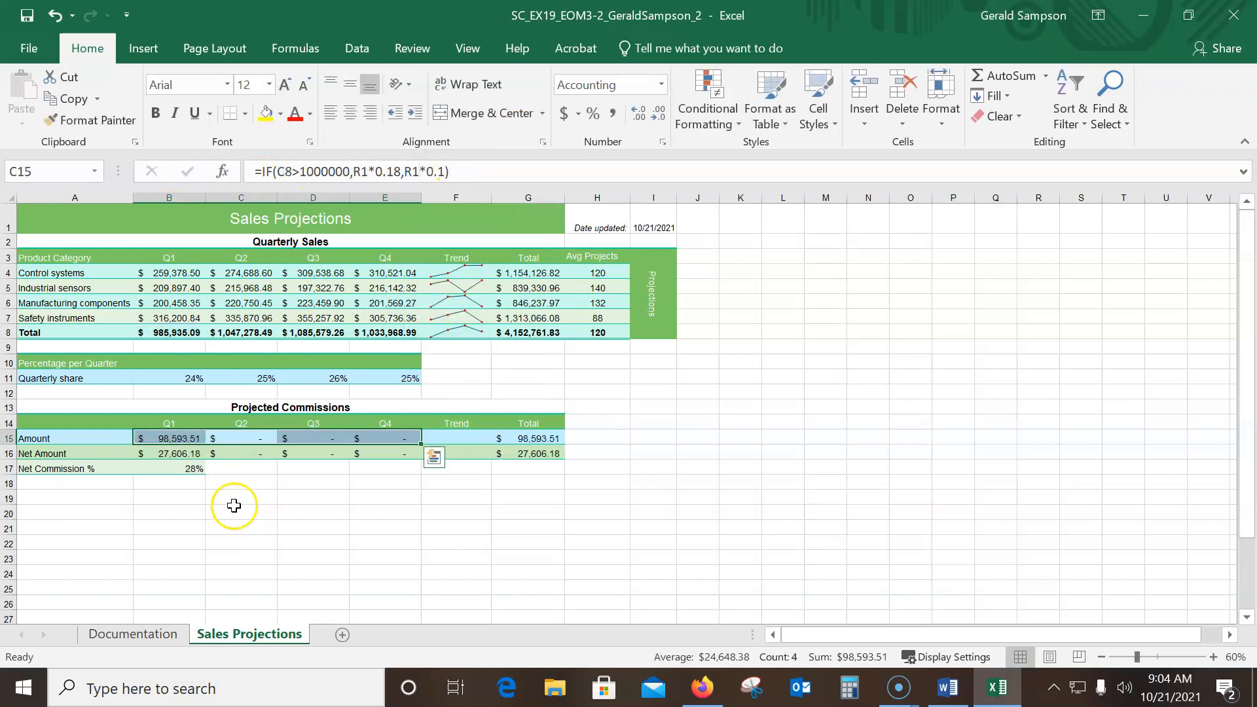
left_click(175, 437)
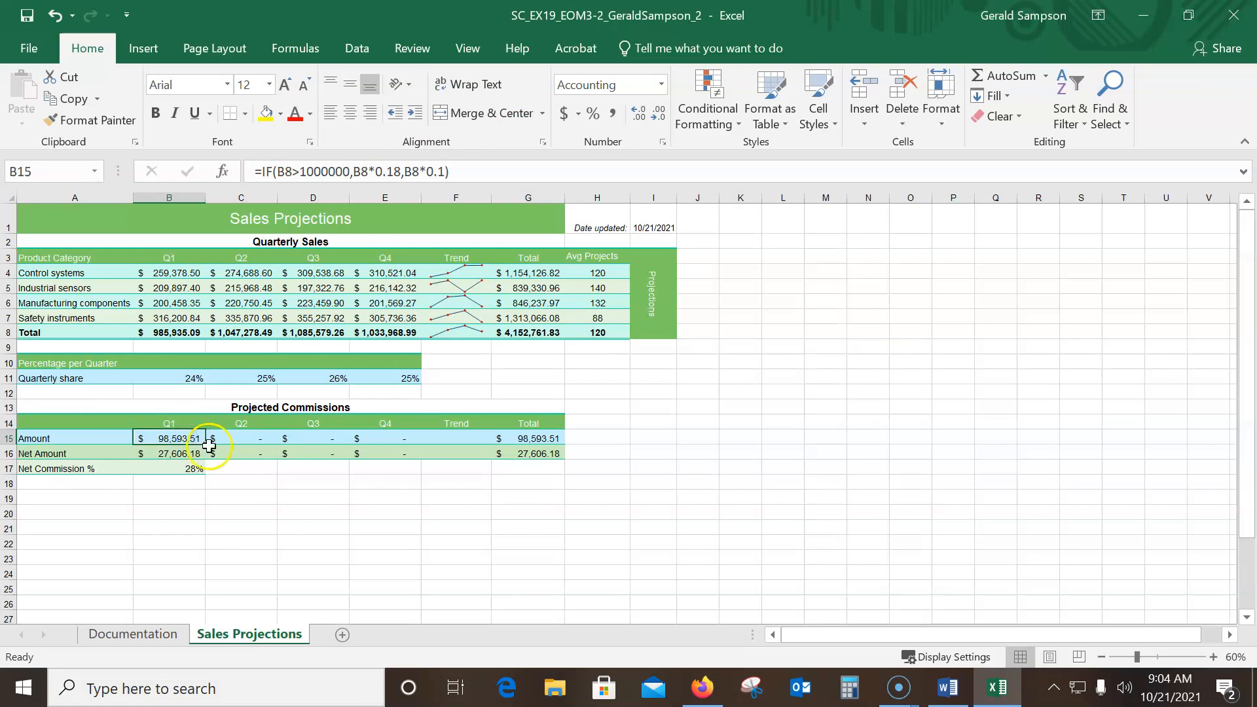
left_click_drag(207, 444, 415, 458)
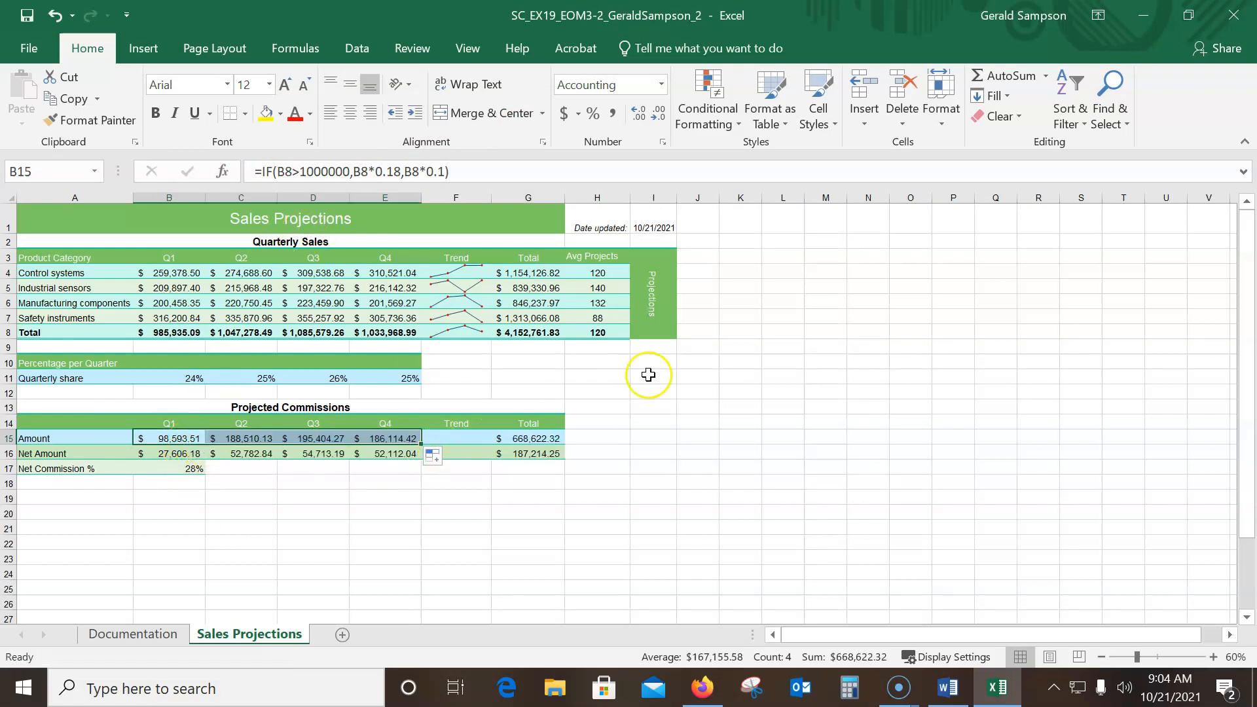
Switch to the instructions document in Word and compare the Projected Commissions section with its sample picture, then return to Excel
left_click(948, 688)
left_click_drag(1178, 121, 436, 49)
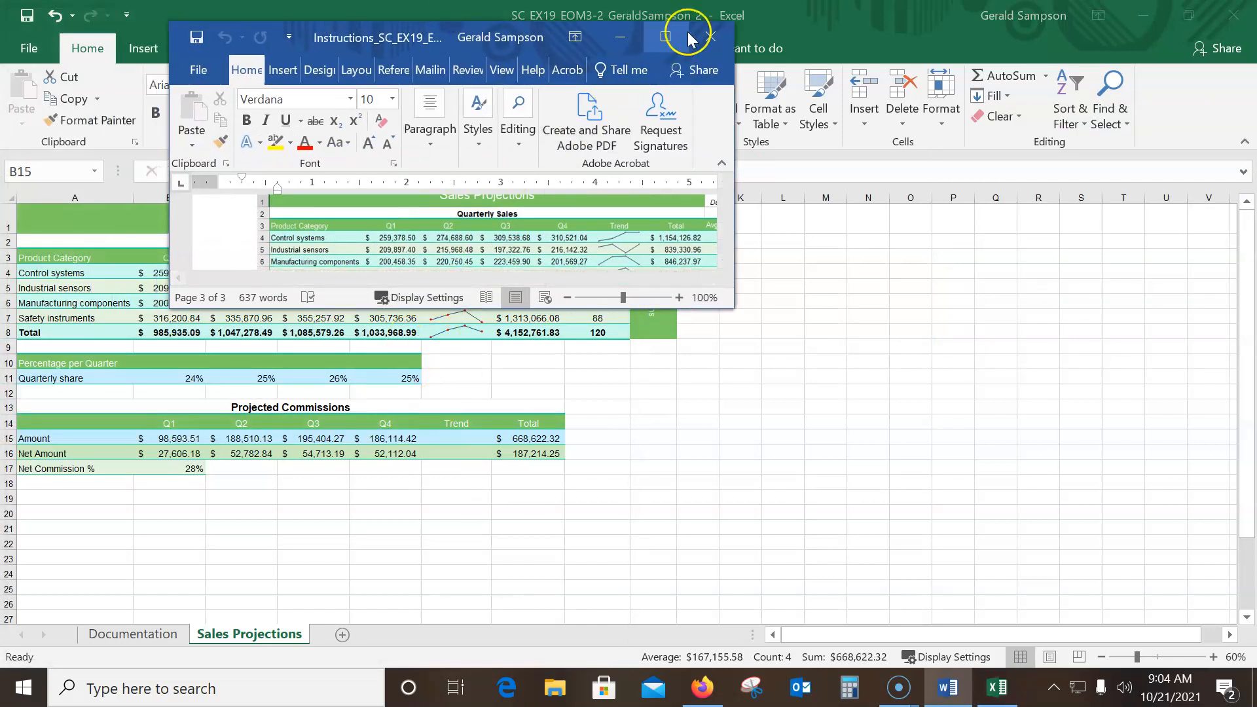
left_click(666, 36)
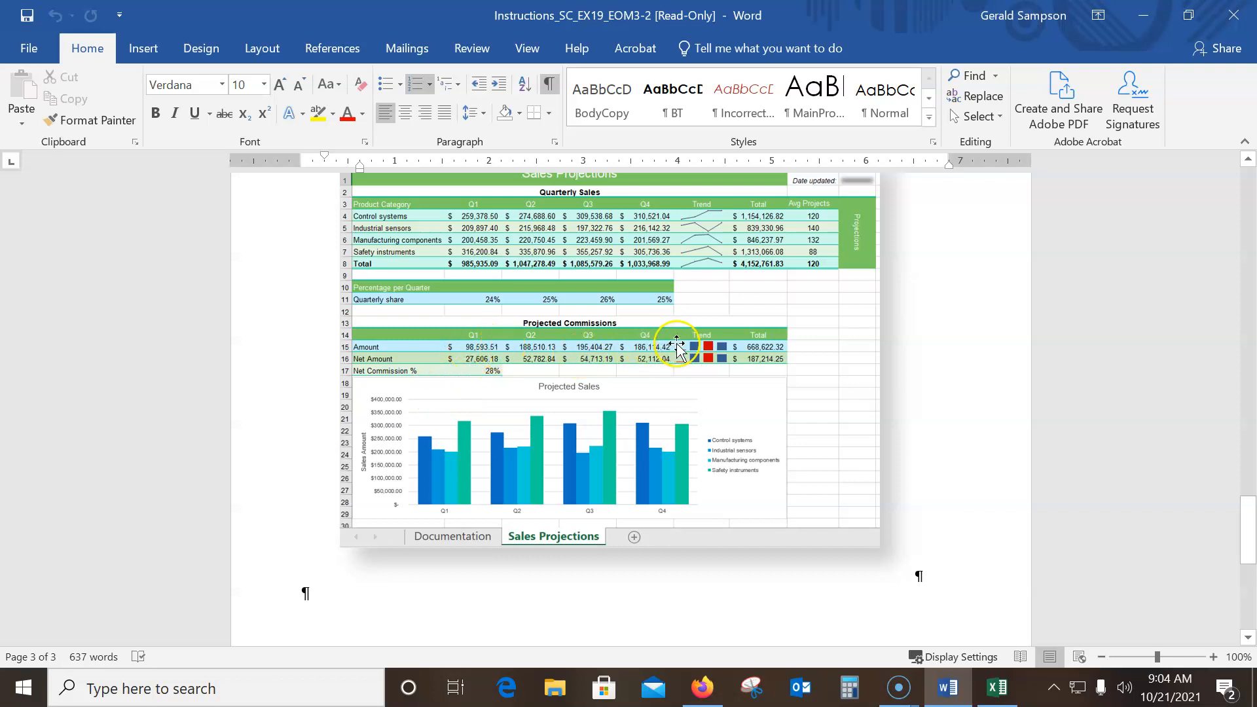
left_click(1156, 18)
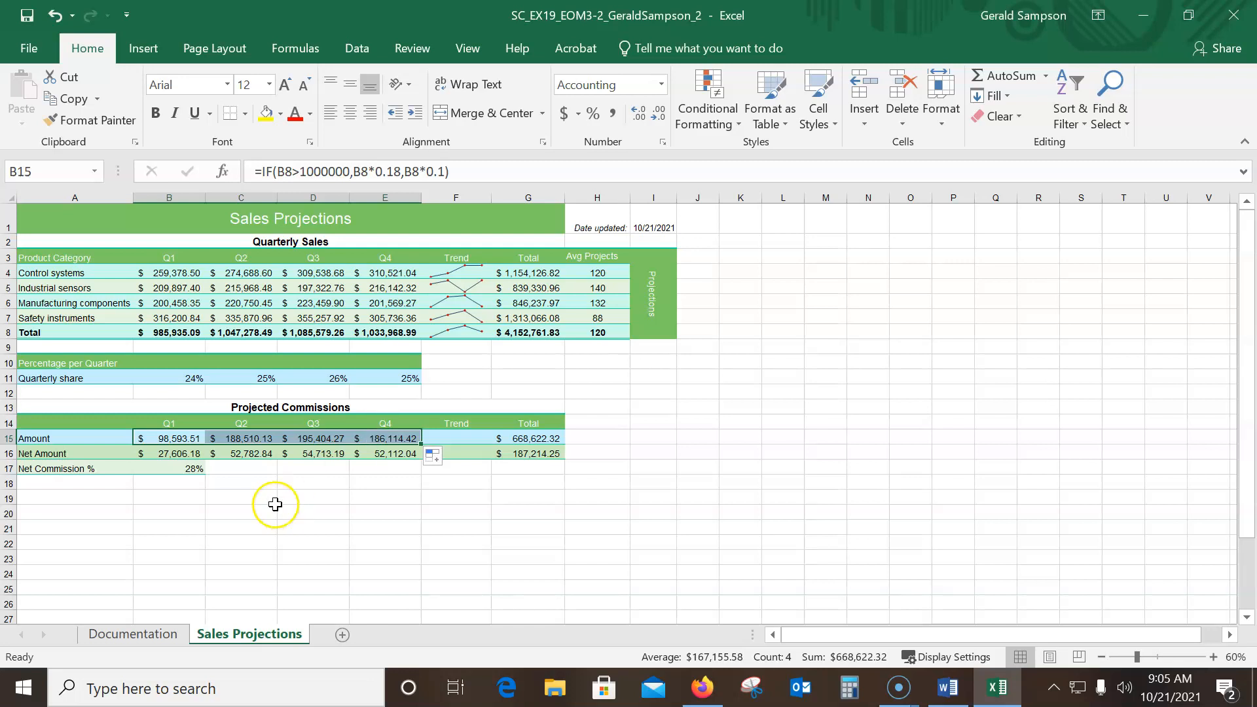
Insert a Column sparkline in F15 based on the data range B15:E15
left_click(455, 438)
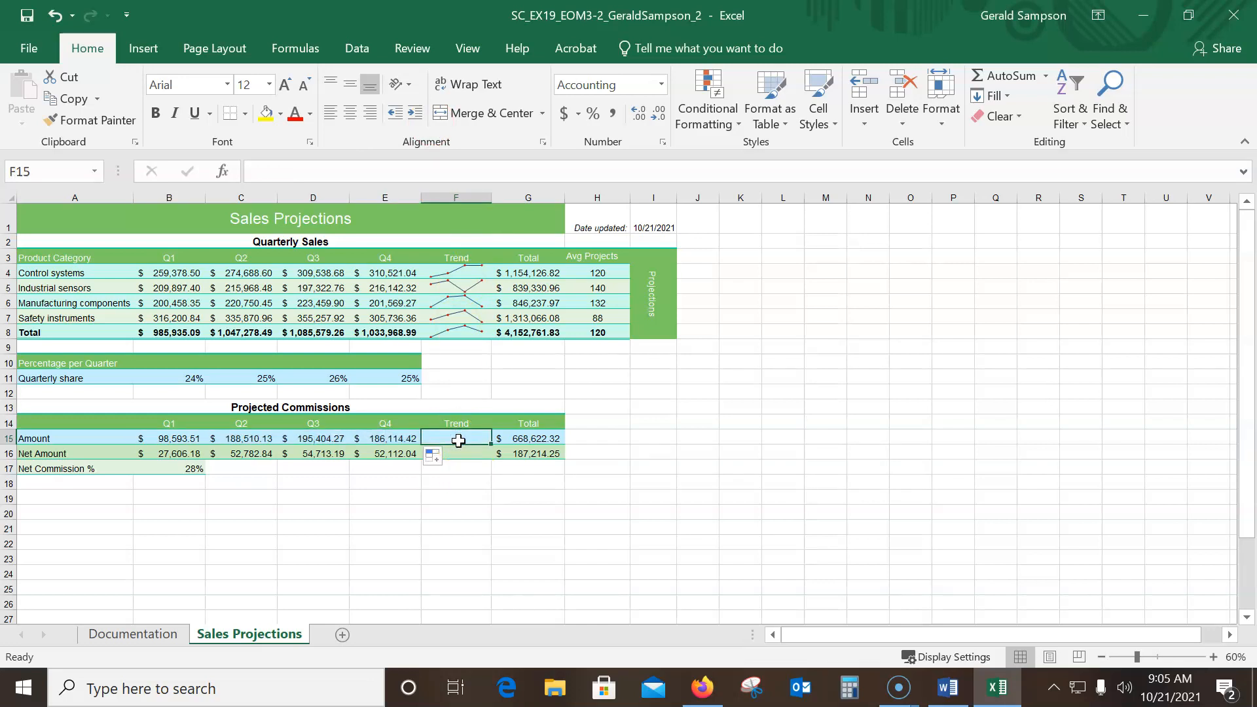
left_click(138, 47)
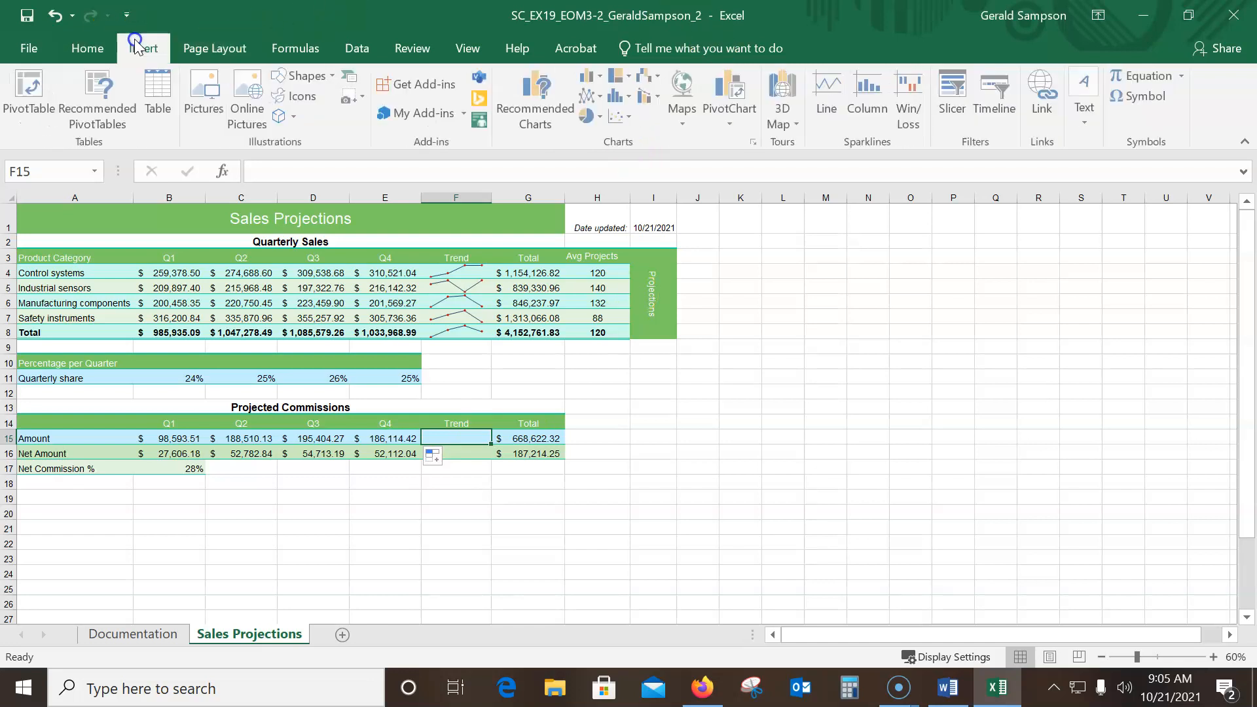
left_click(877, 102)
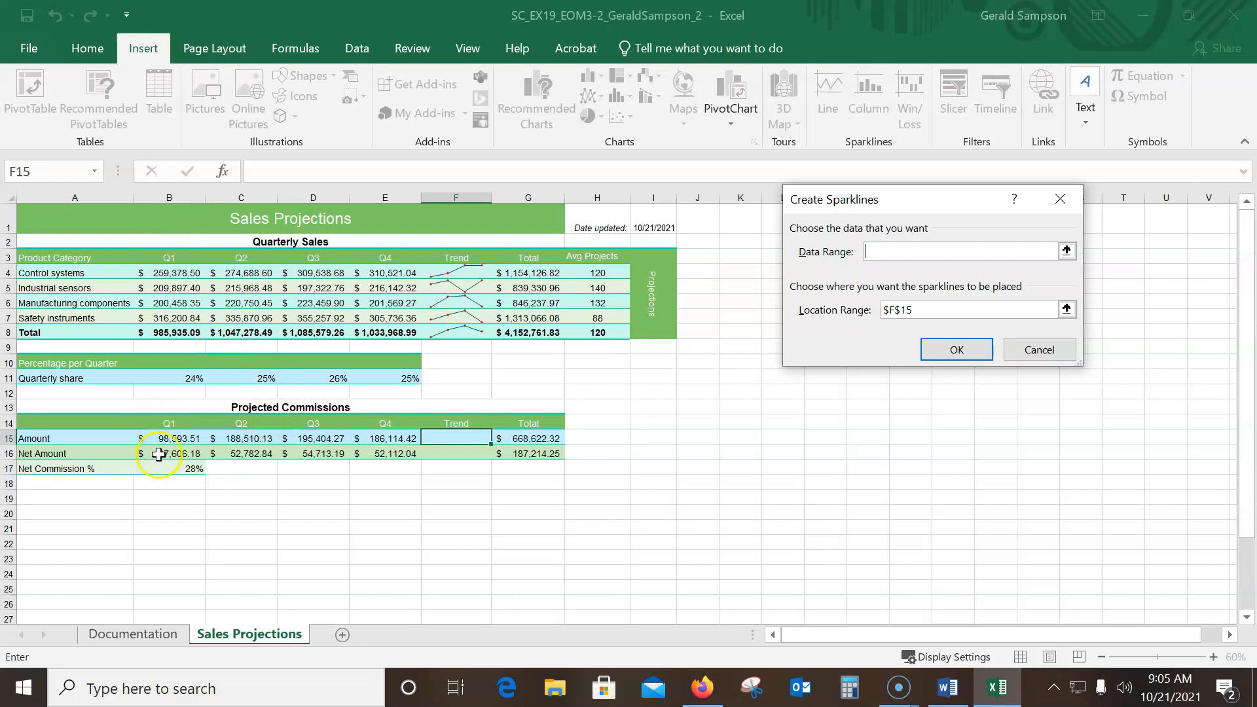
left_click_drag(161, 440, 385, 444)
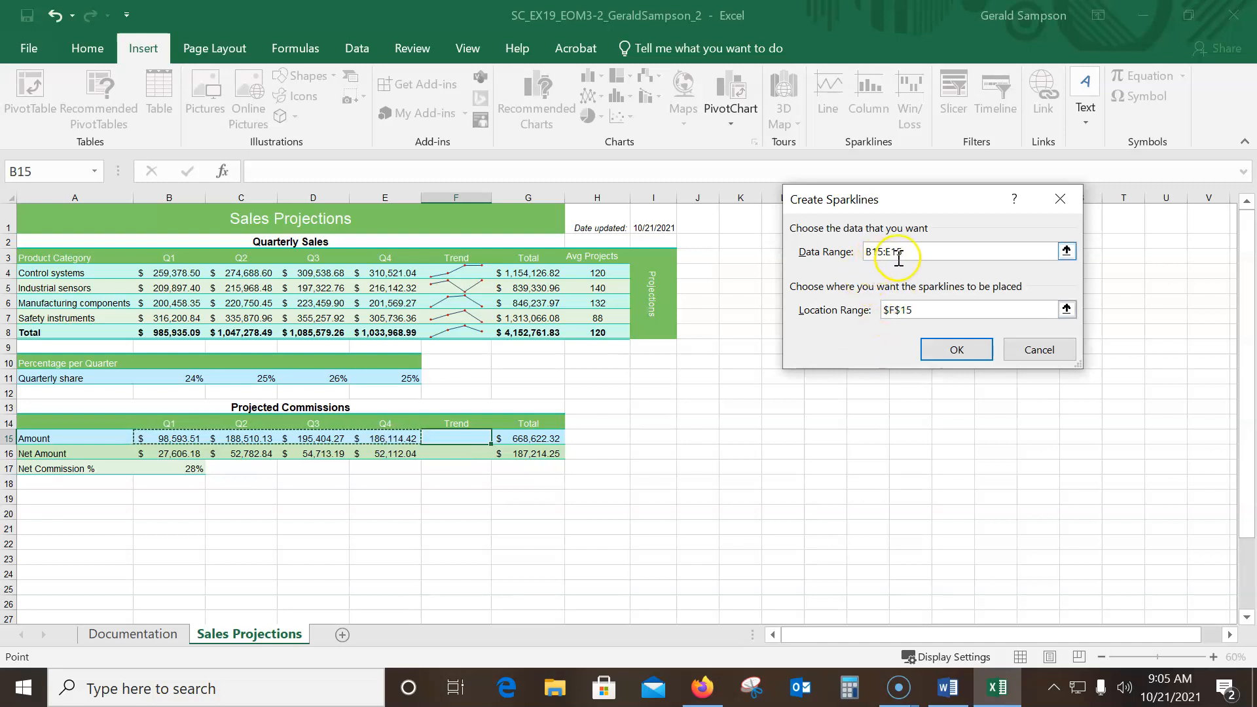
left_click(892, 304)
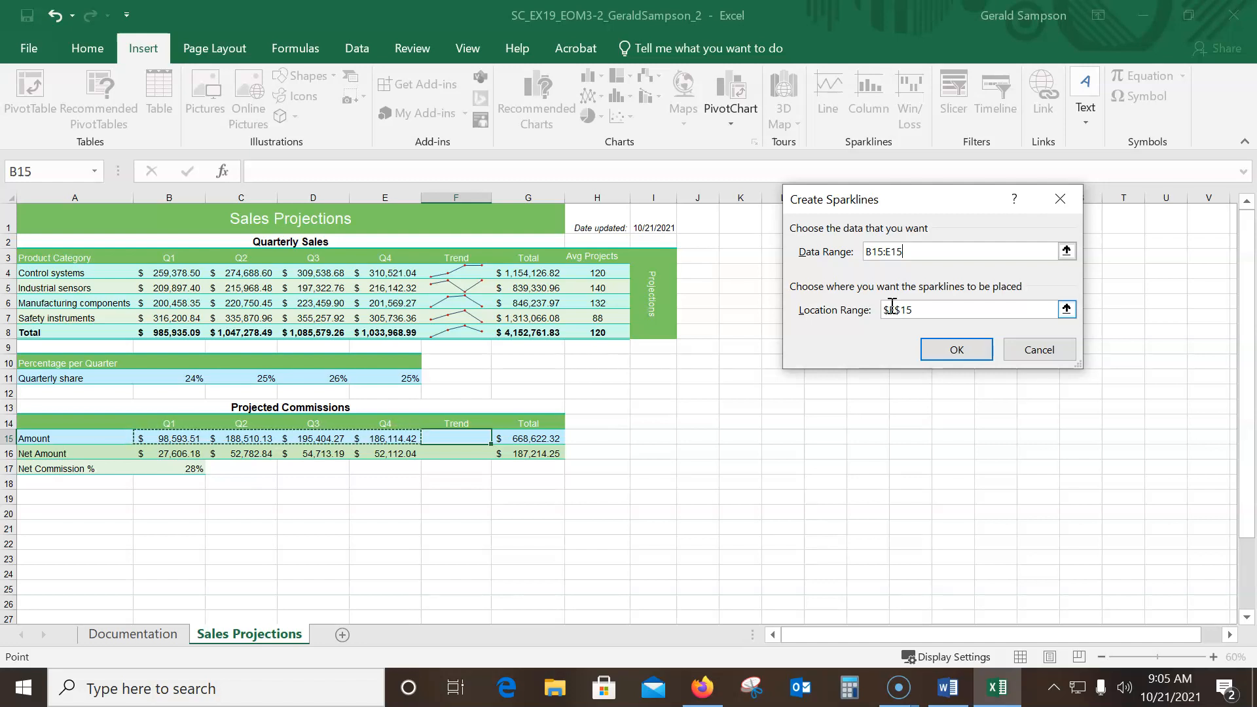
left_click(945, 349)
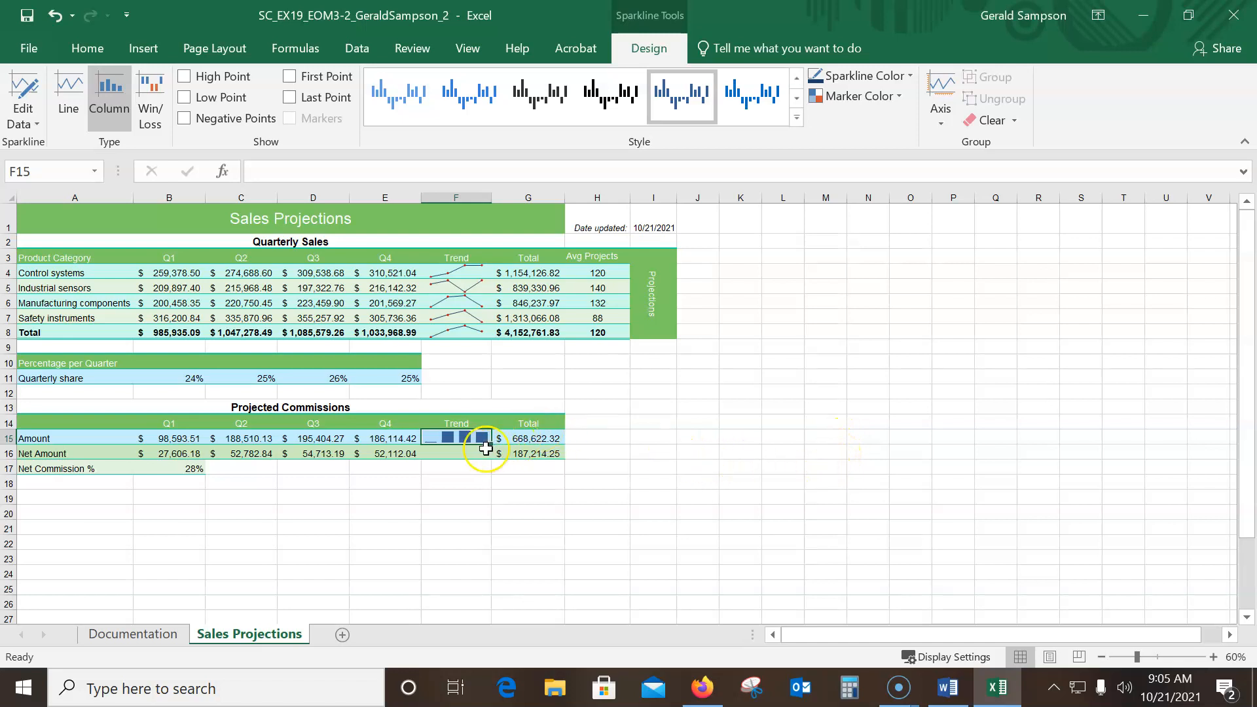
Fill the F15 sparkline into F16 without formatting
left_click_drag(491, 446, 491, 460)
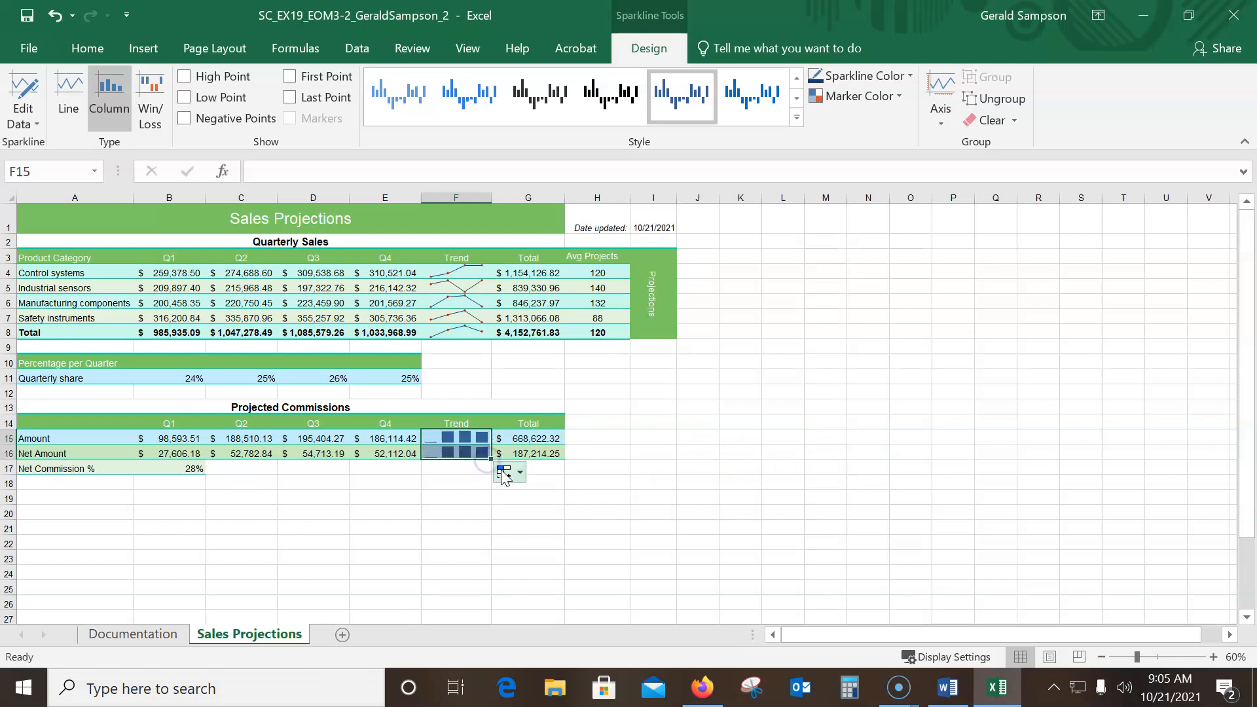
left_click(514, 474)
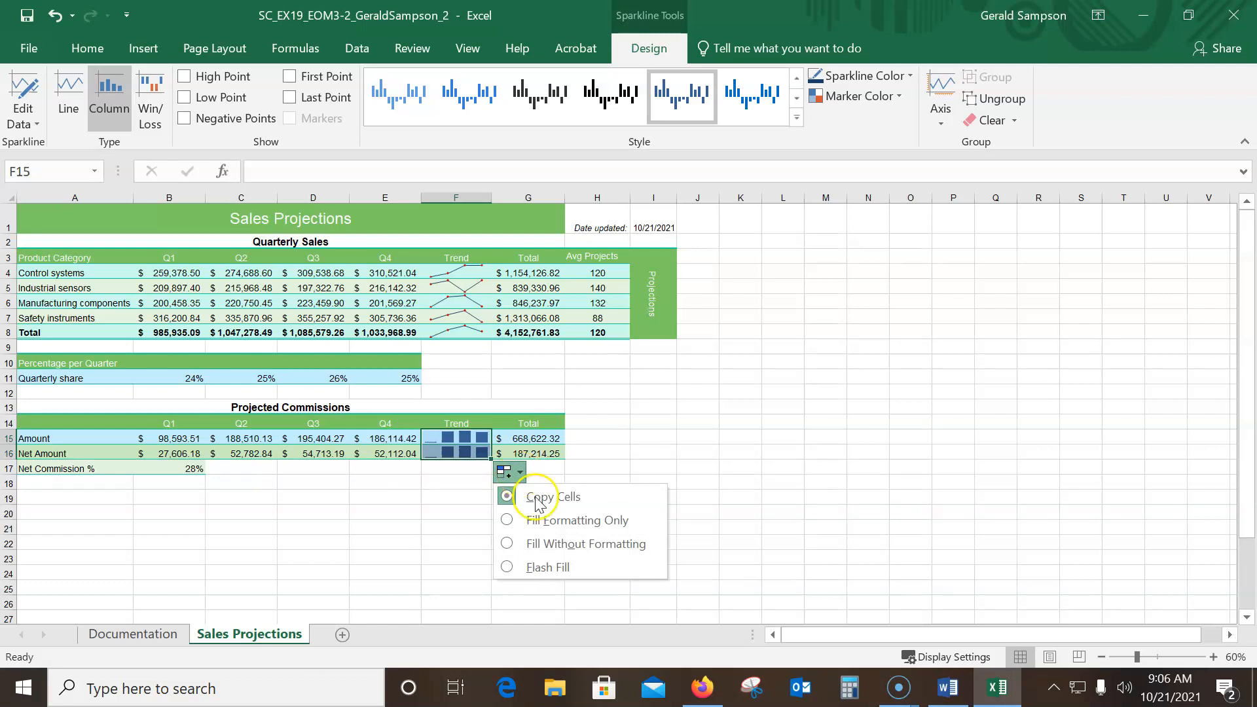
left_click(516, 541)
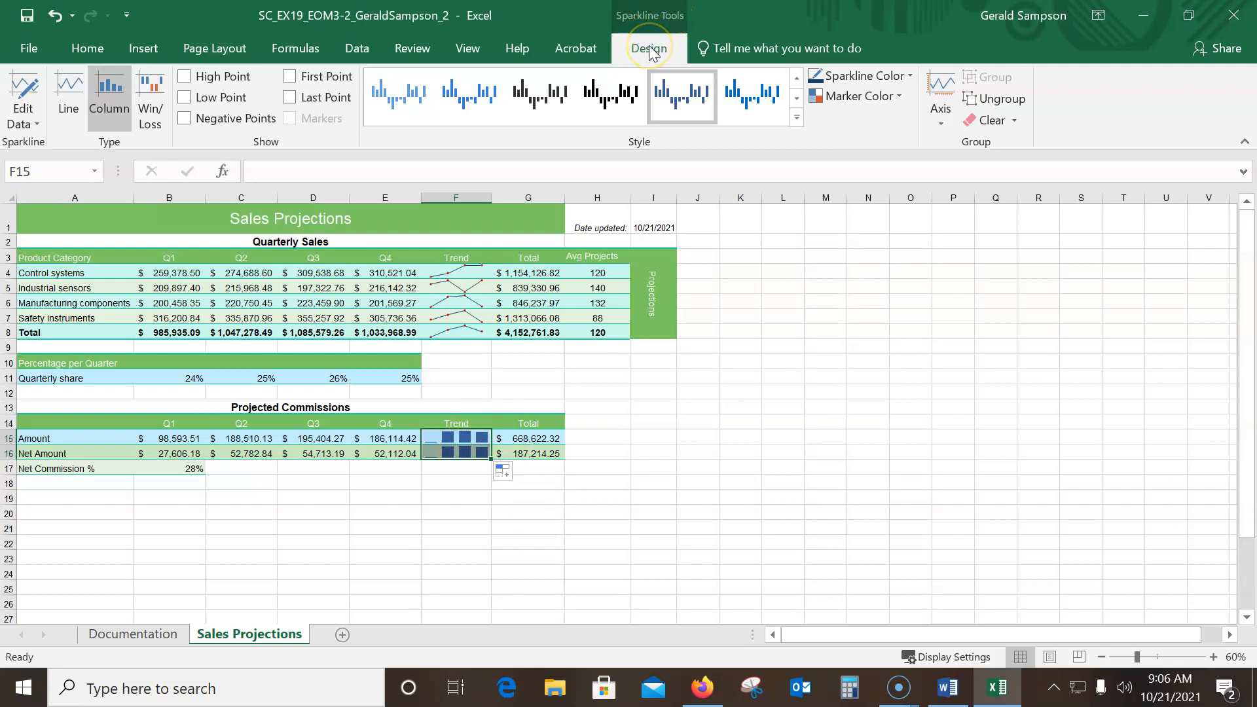
Show the High Point and Low Point on the F15:F16 sparklines and check them against the sample picture in Word, returning to Excel
left_click(184, 77)
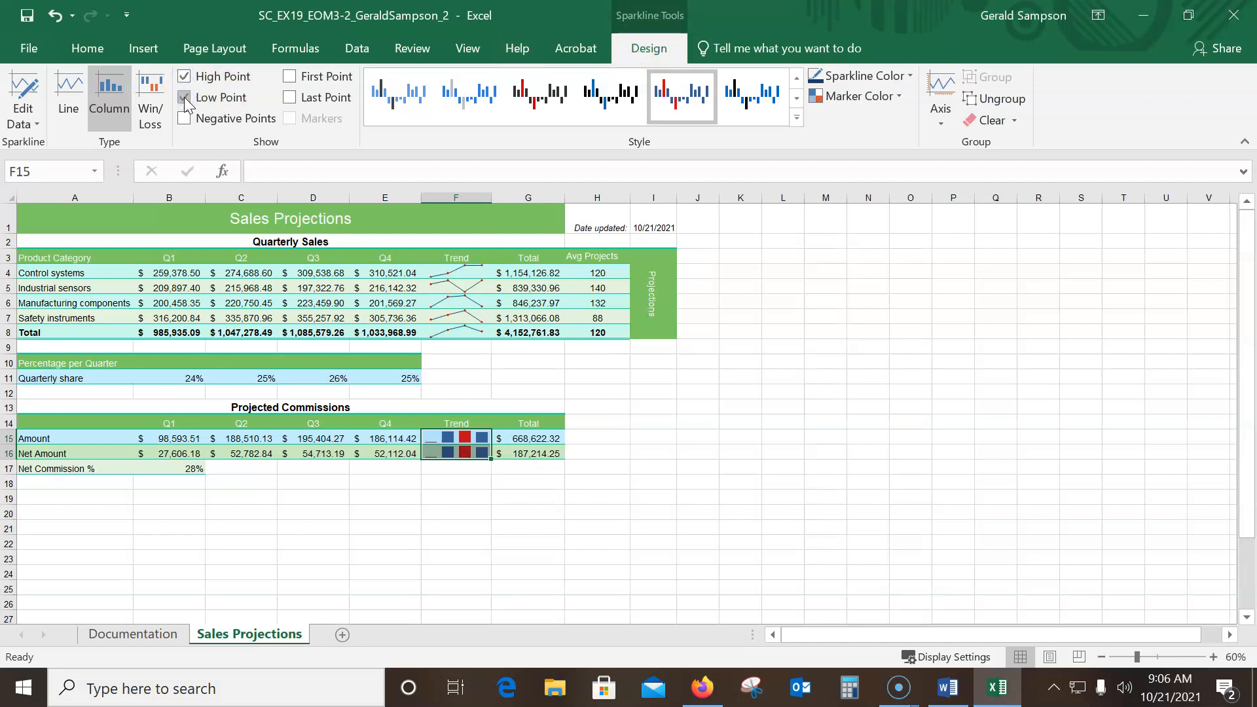
left_click(185, 99)
left_click(185, 98)
left_click(185, 77)
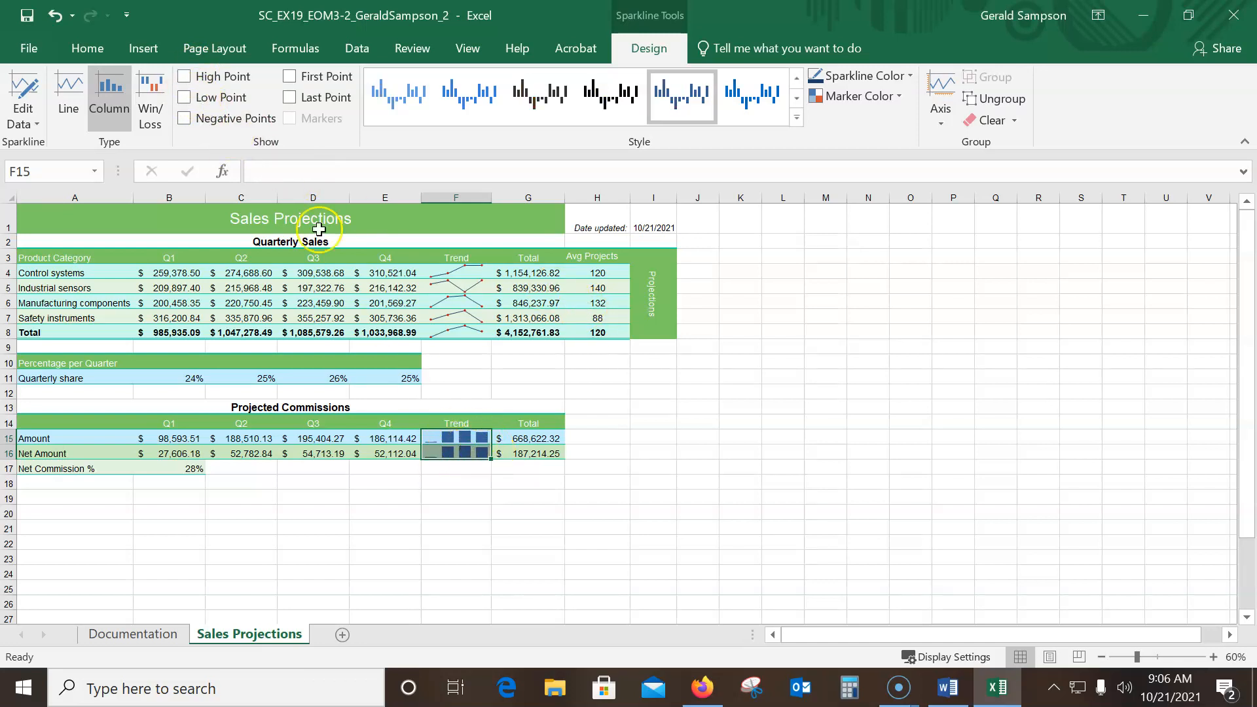
left_click(185, 77)
left_click(185, 98)
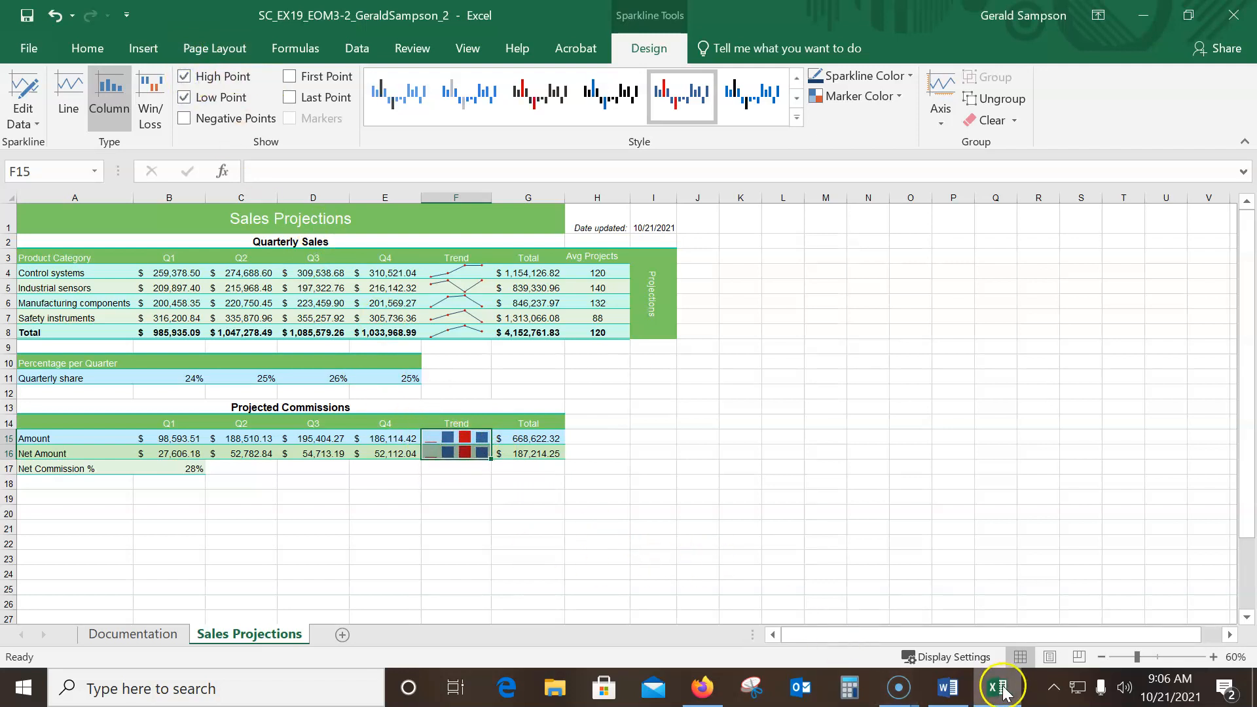
left_click(953, 693)
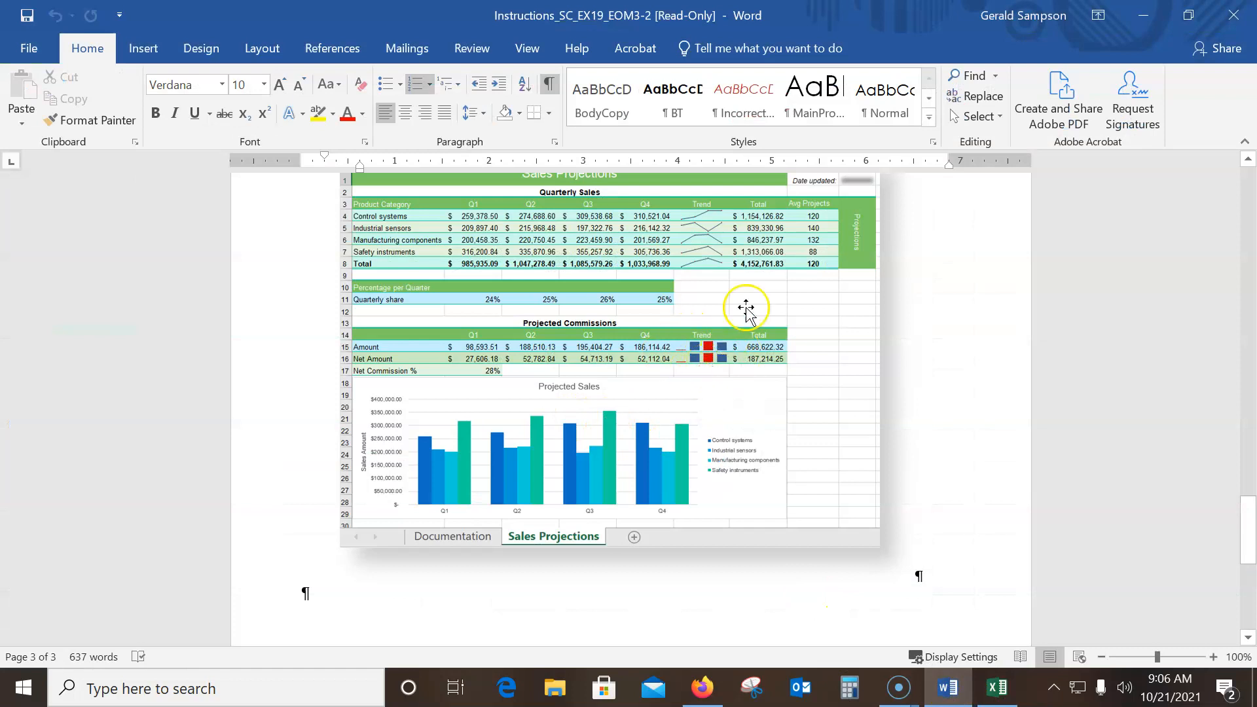
left_click(1162, 15)
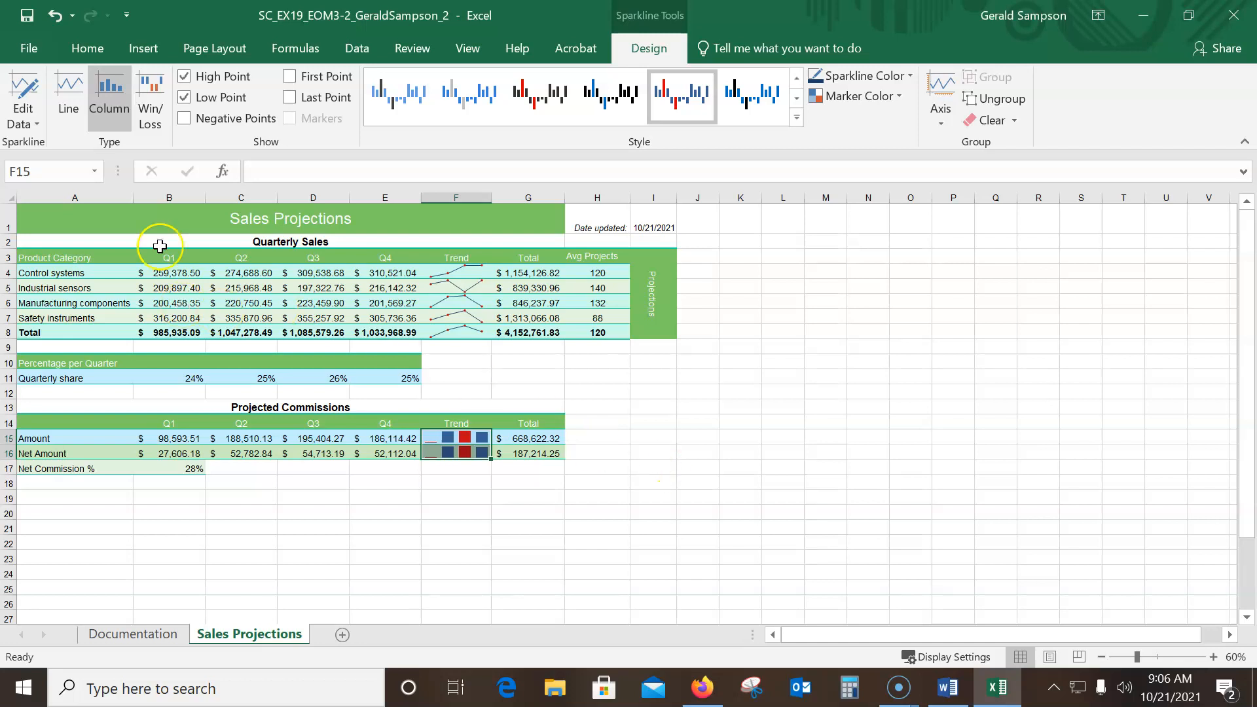
Insert the recommended Clustered Column chart for the quarterly sales data in A3:E7
left_click_drag(62, 260, 386, 320)
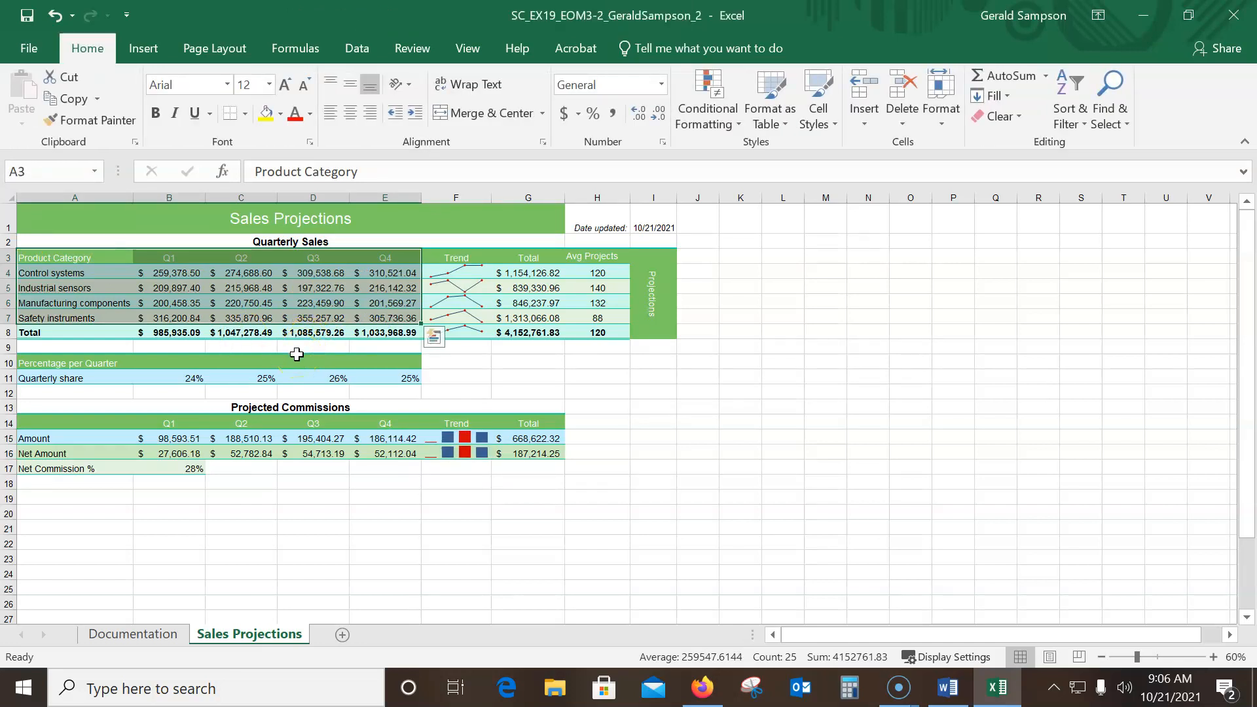
left_click(138, 48)
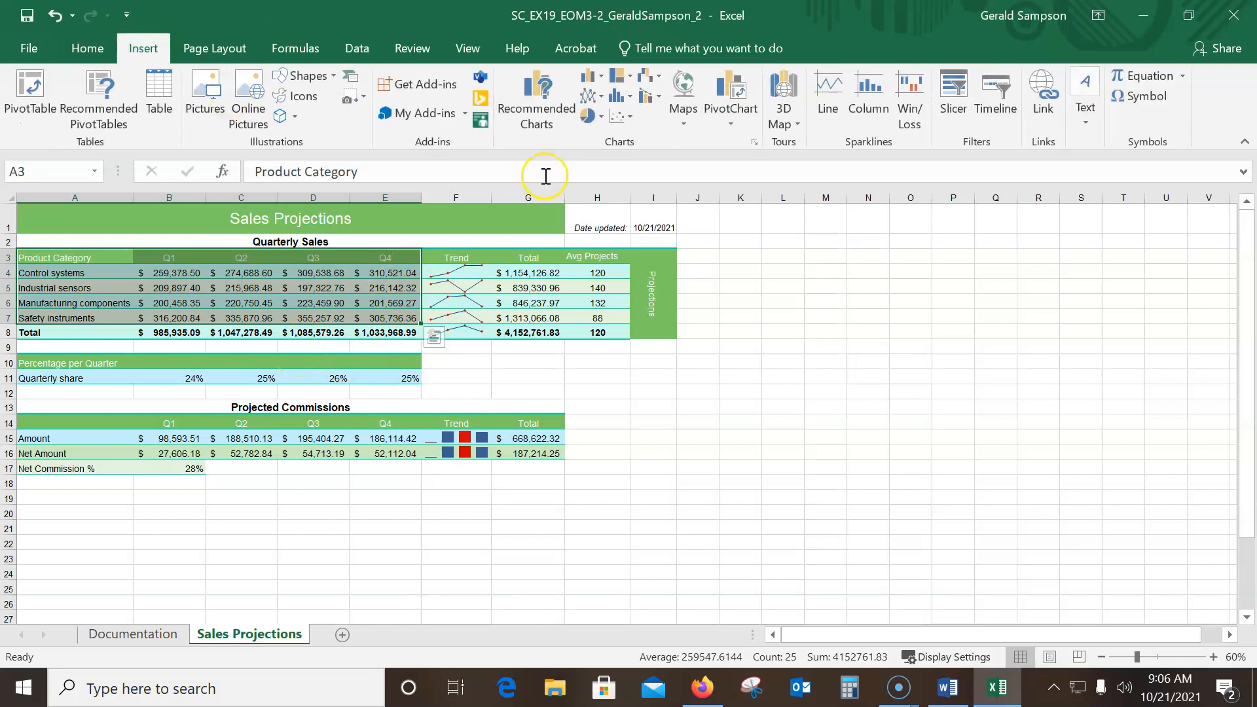
left_click(558, 121)
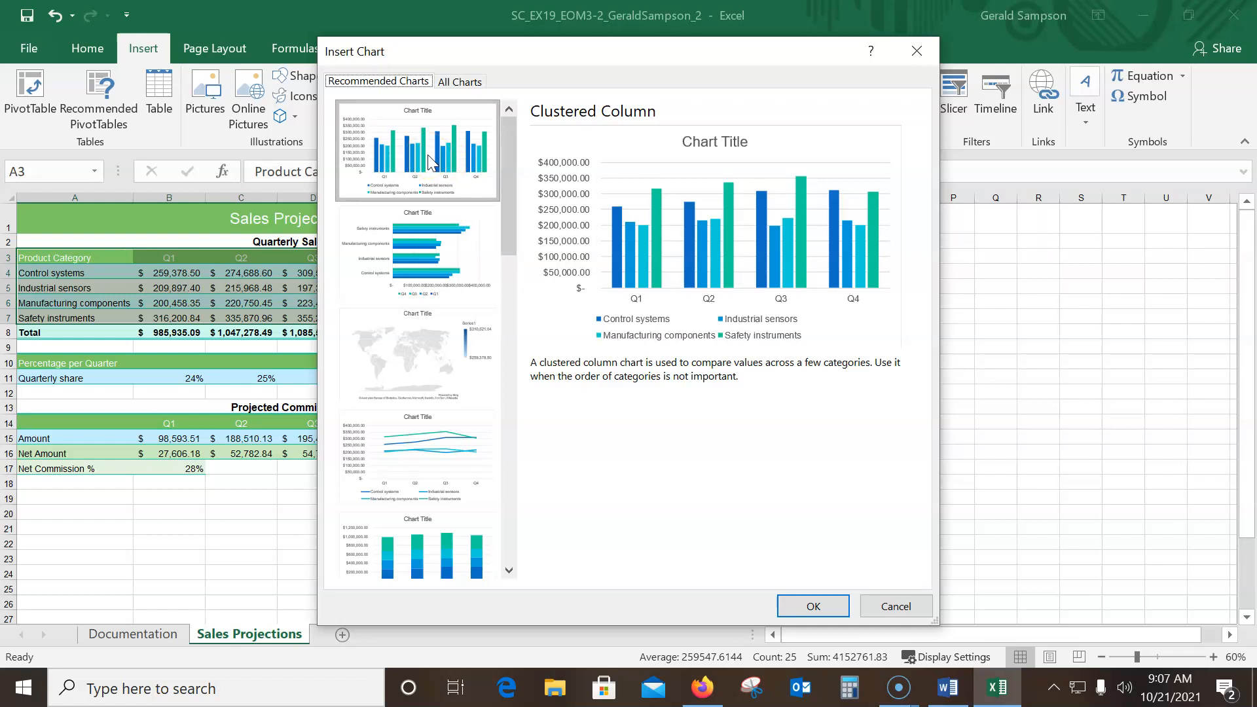
left_click(809, 604)
left_click(800, 582)
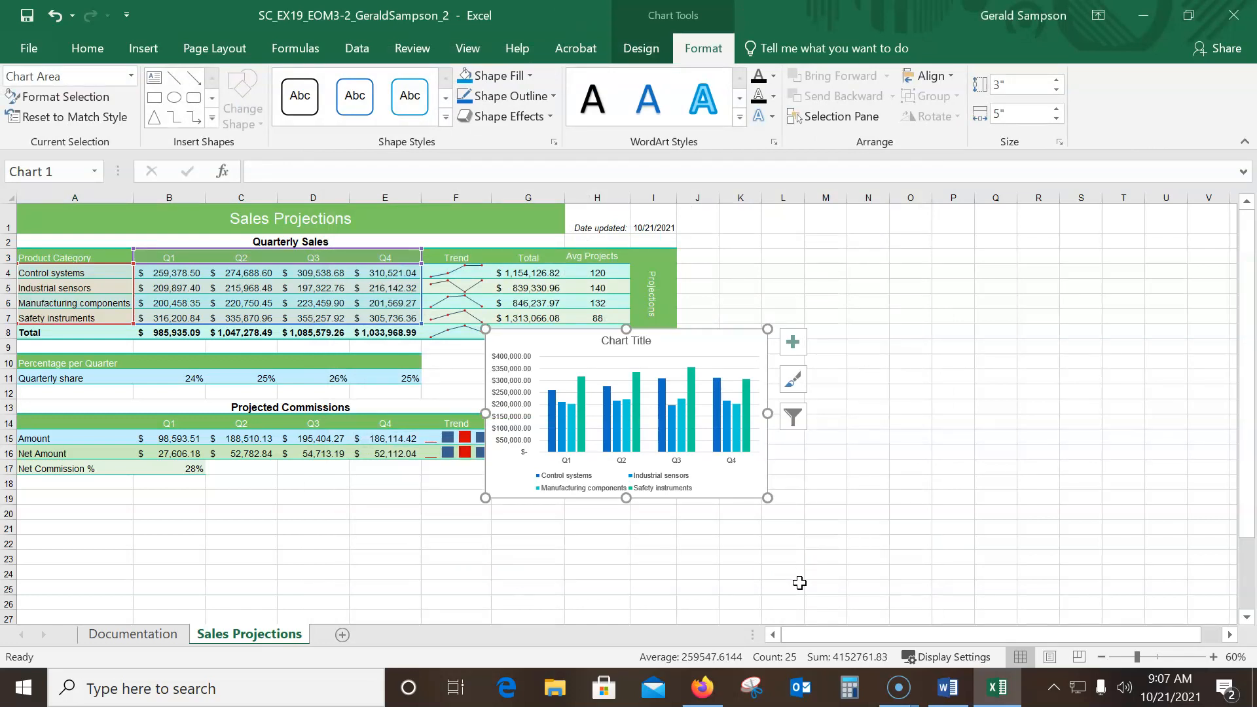
Move the chart below the Projected Commissions table and resize it to cover A18:G29, about 3.17" high by 9.7" wide
left_click(712, 332)
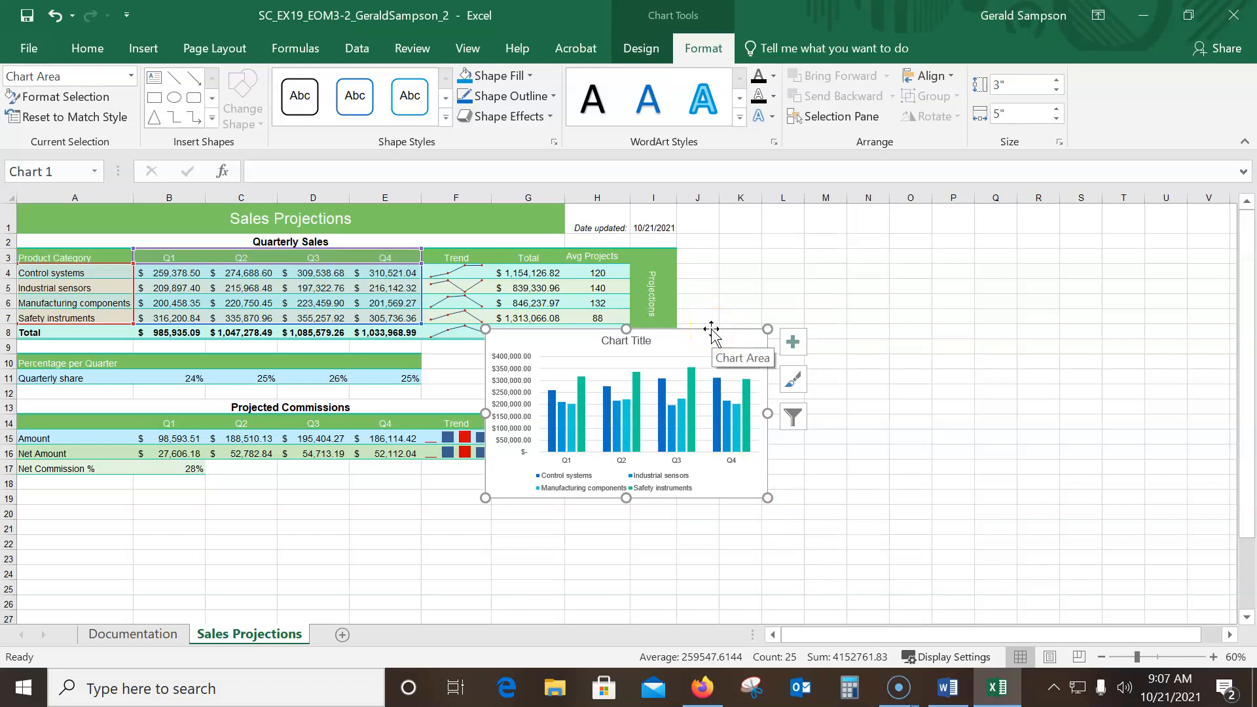
left_click_drag(712, 330, 931, 331)
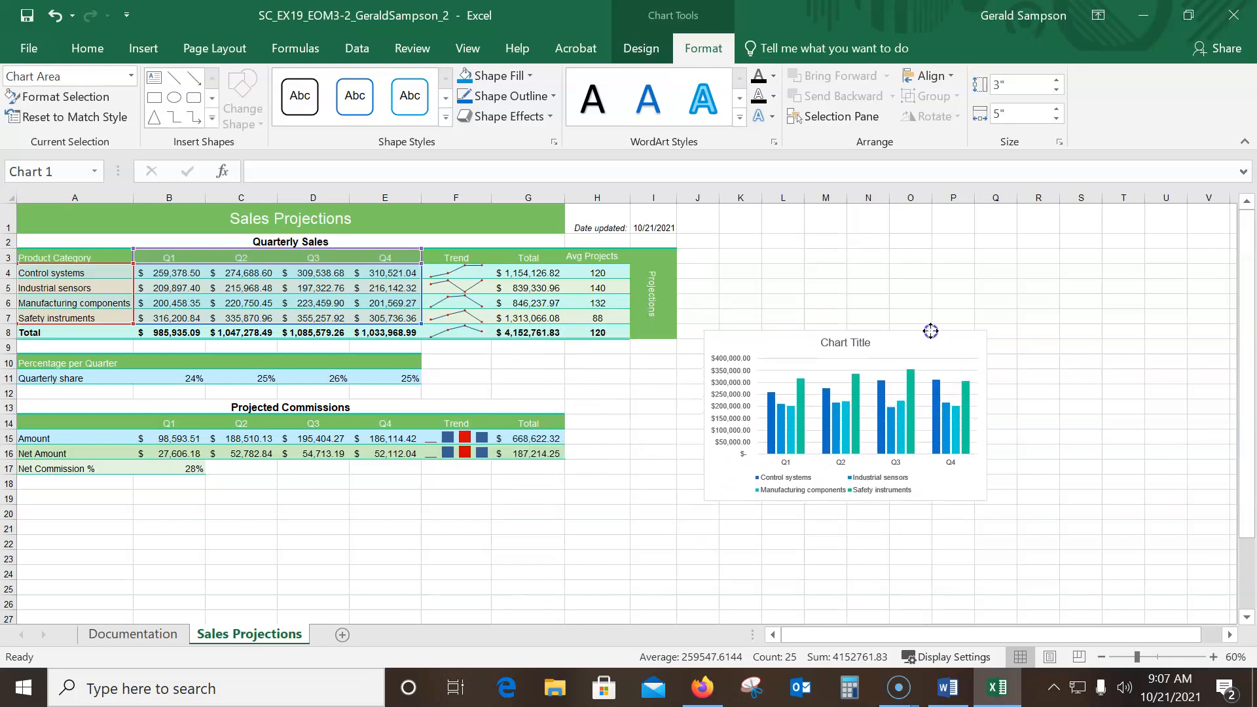
left_click_drag(930, 331, 241, 474)
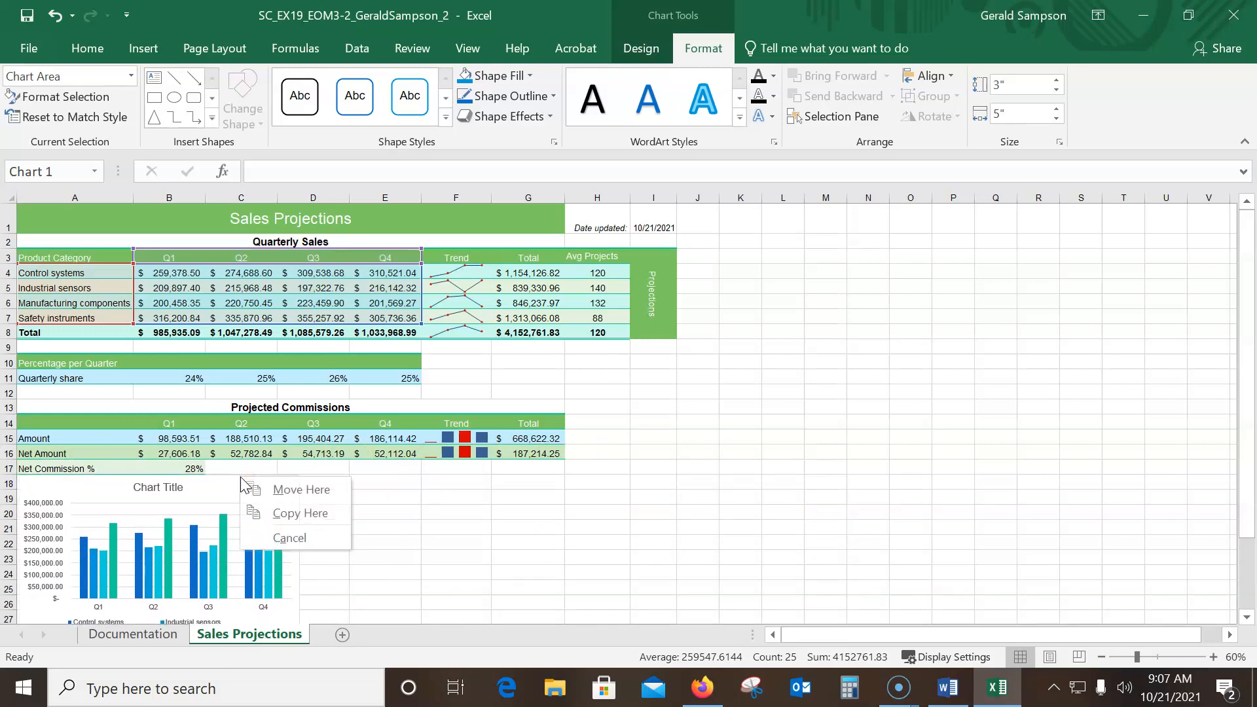
left_click(303, 490)
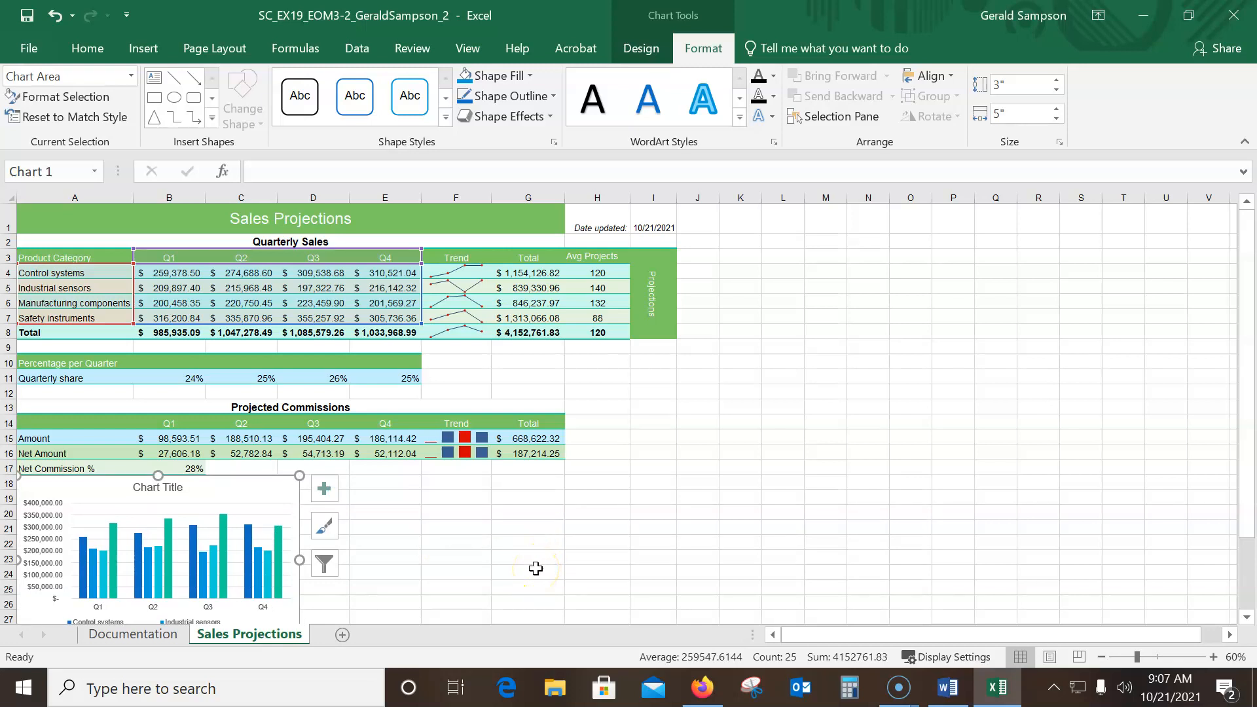
scroll(485, 497, "down", 3)
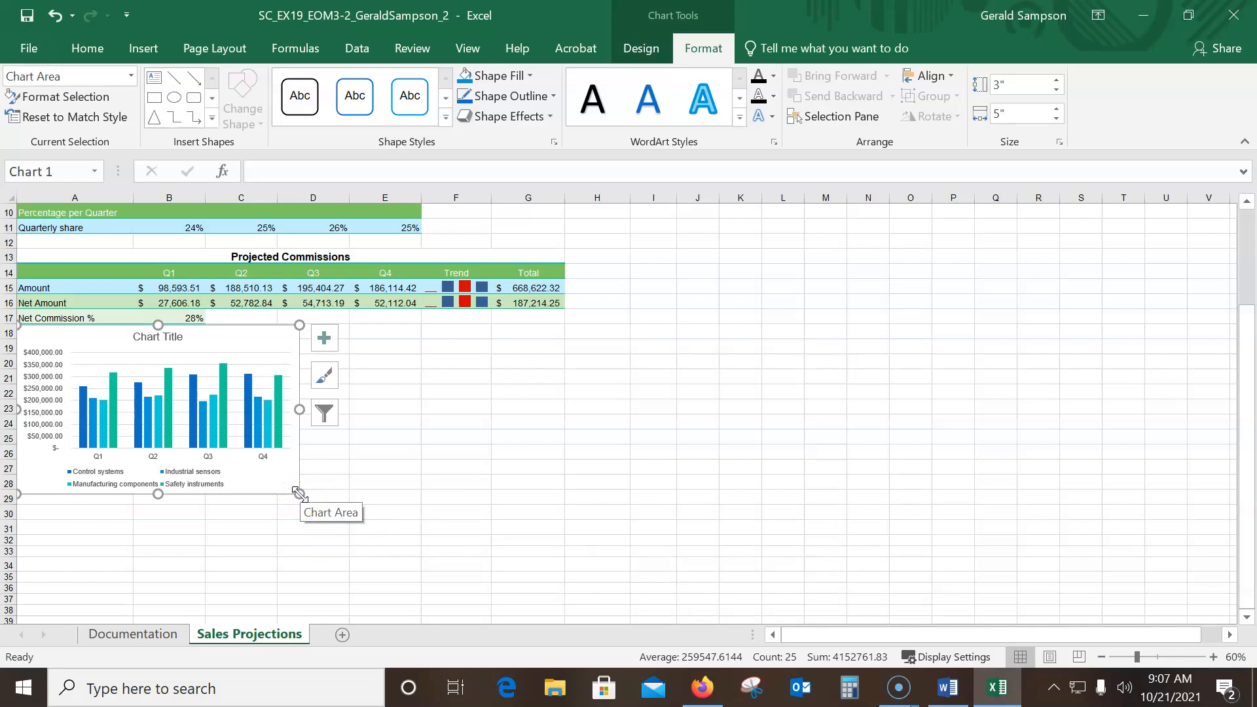
left_click_drag(300, 494, 566, 504)
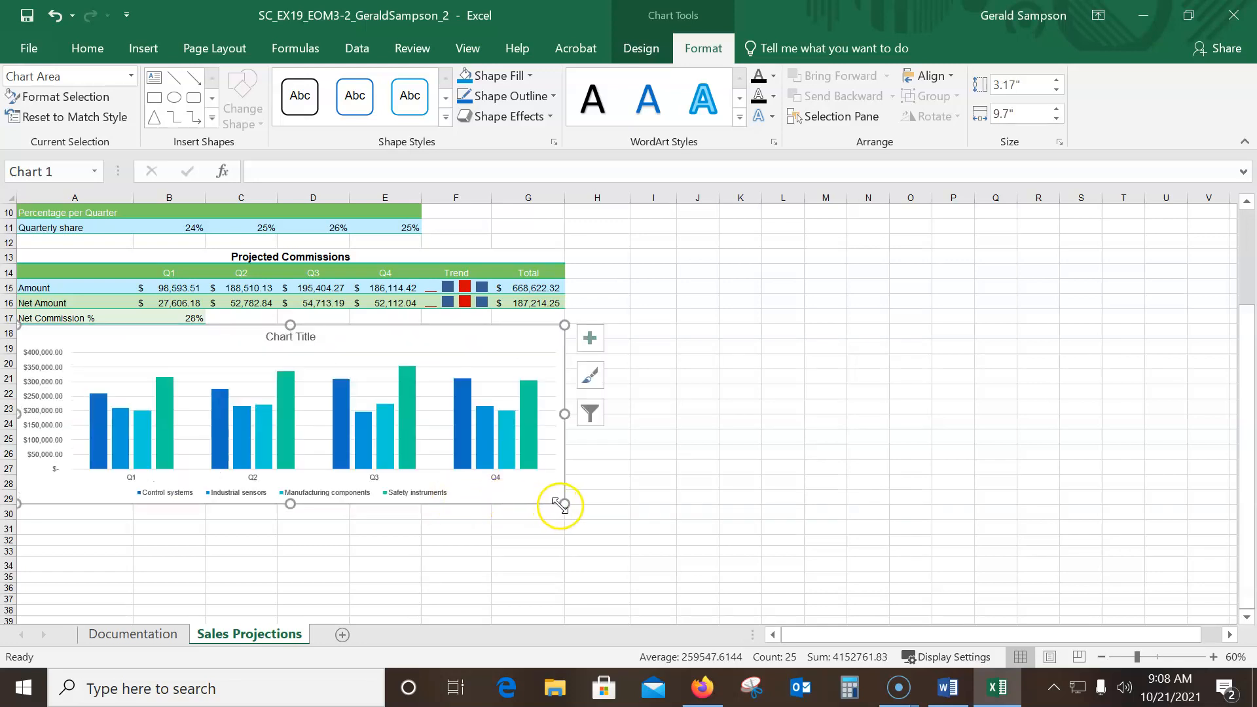
Examine the sample chart in the Word instructions, return to Excel and preview the available chart styles for a match
left_click(945, 686)
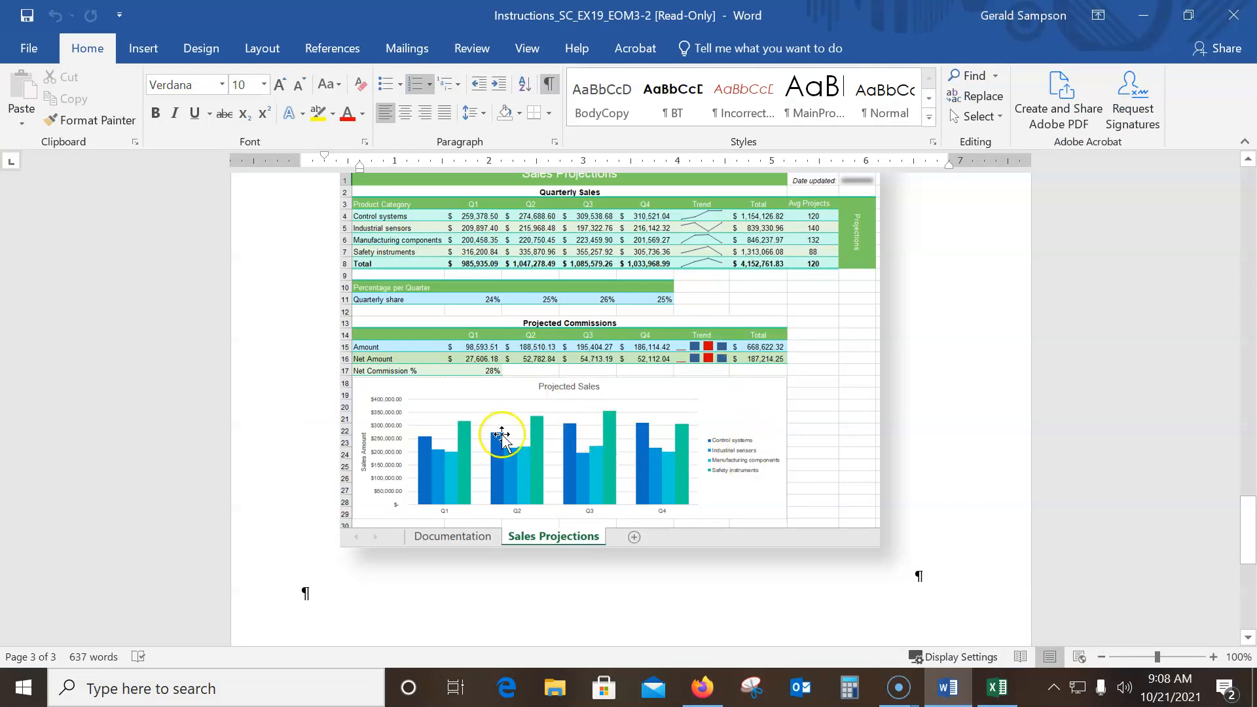
left_click(1143, 14)
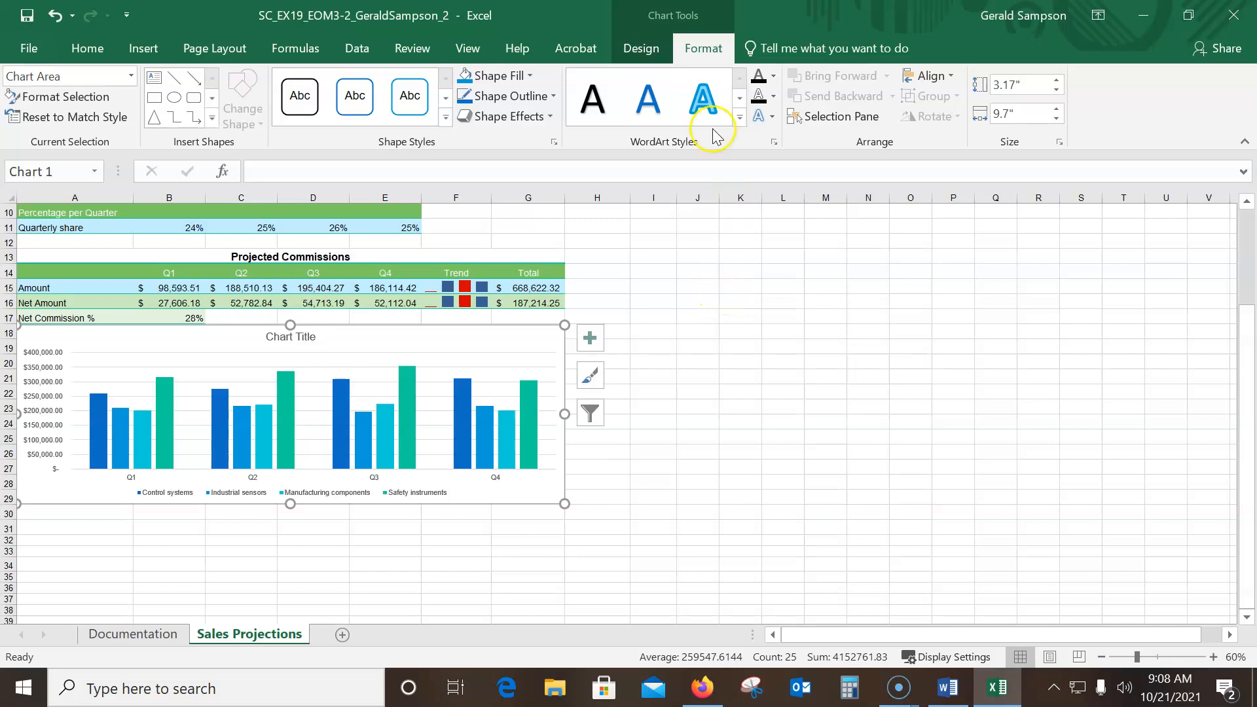
left_click(641, 48)
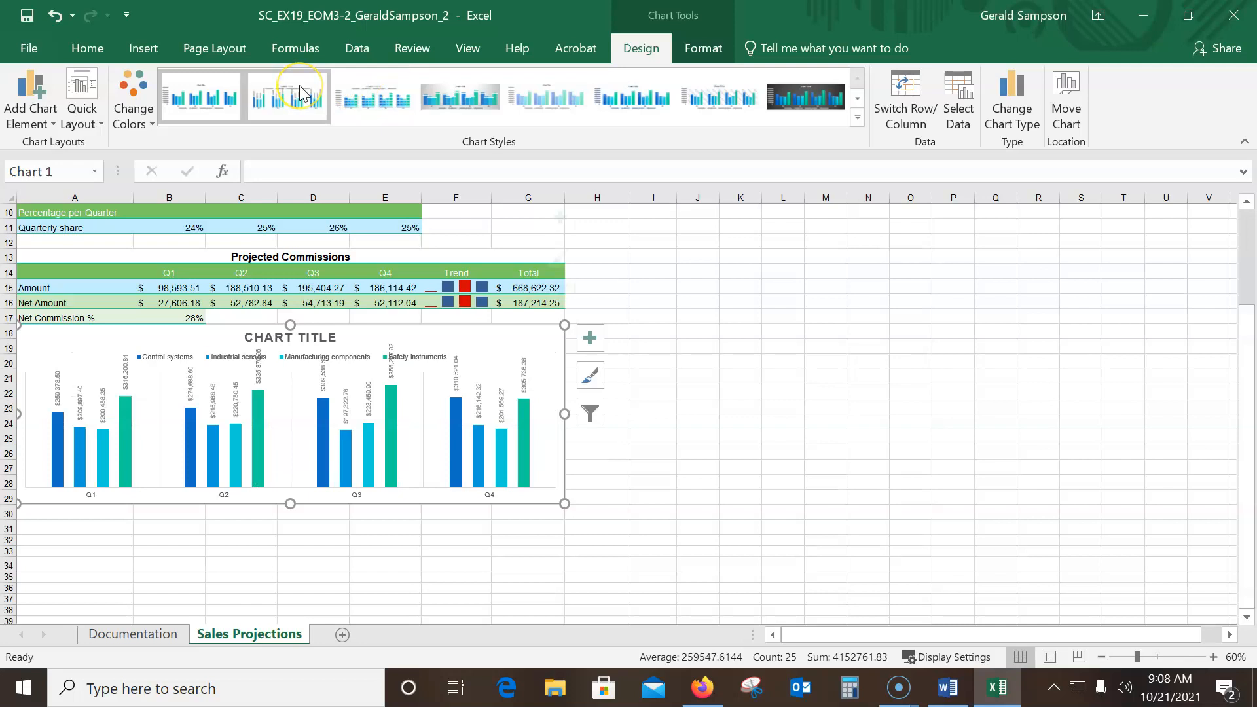
left_click(573, 97)
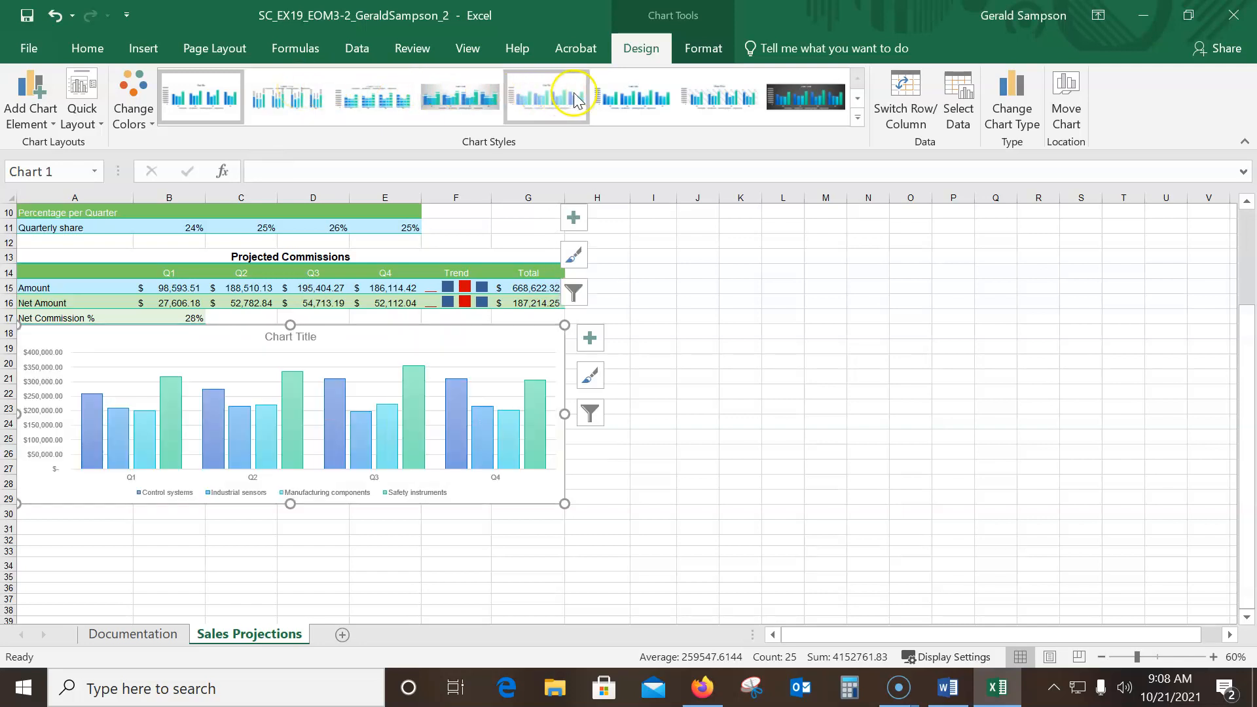
left_click(857, 118)
left_click(396, 161)
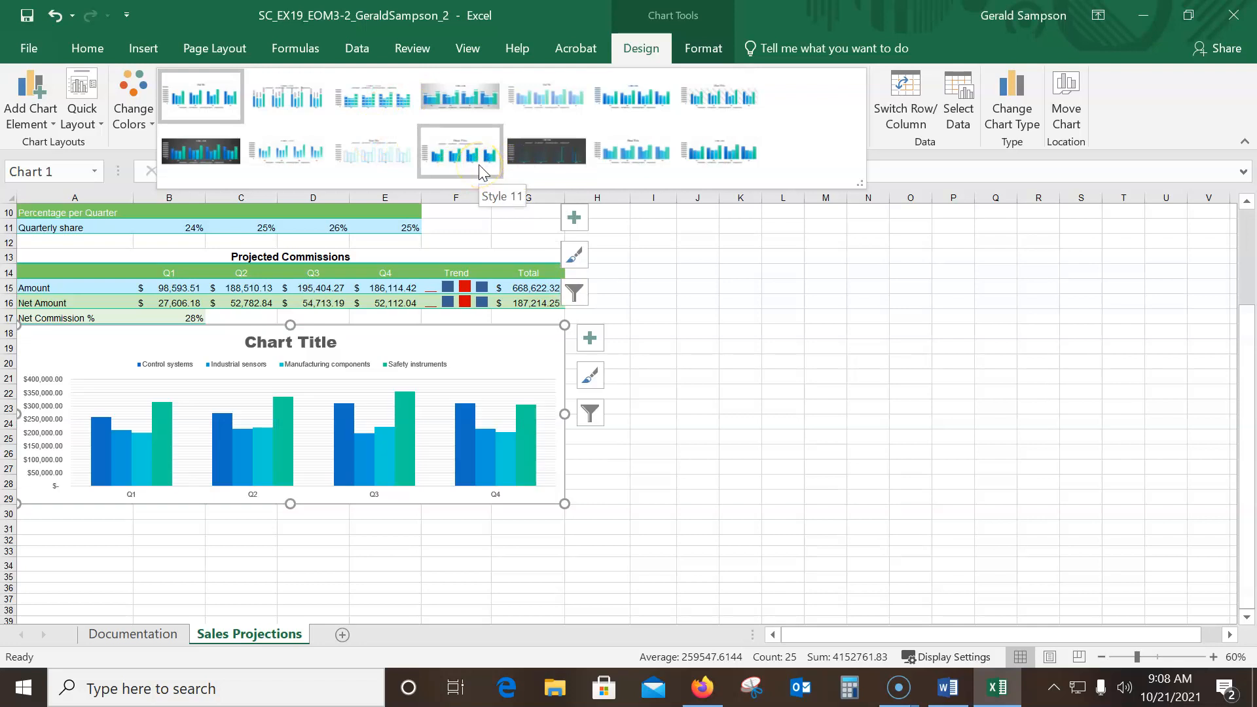
left_click(635, 156)
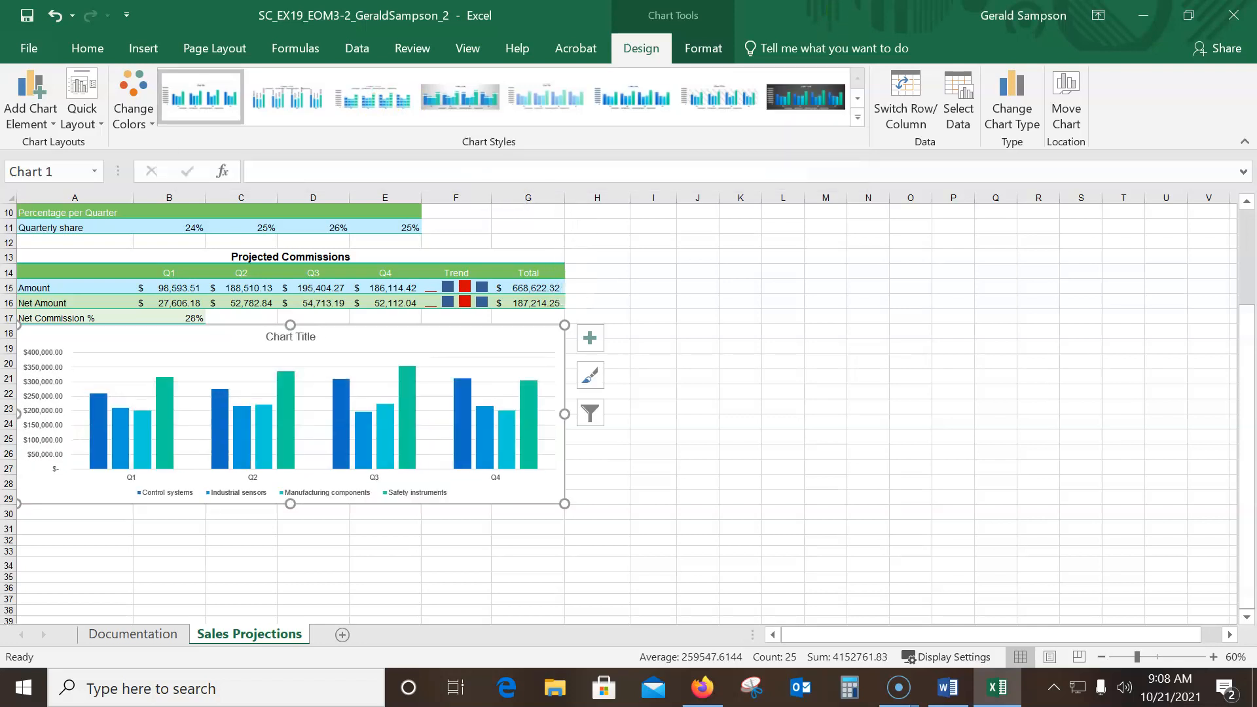
left_click(700, 59)
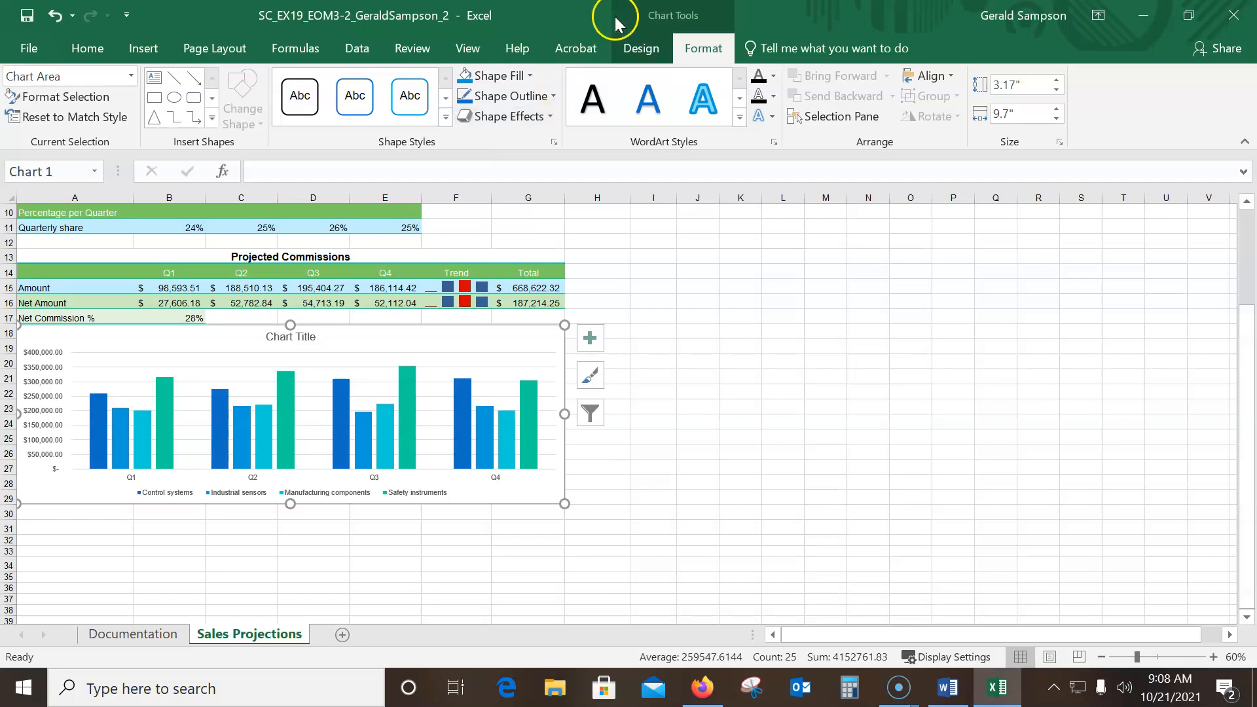
left_click(635, 52)
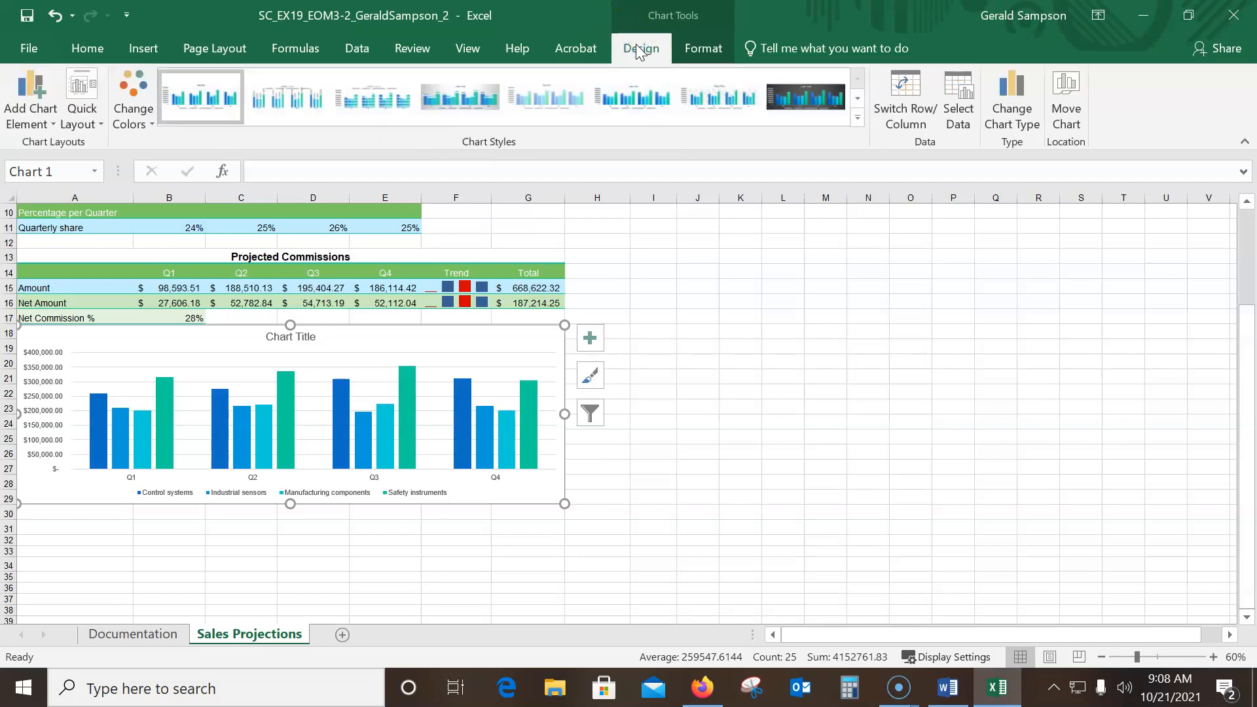
Apply the quick layout that gives the chart a title, both axis titles and a legend beside the plot
left_click(81, 117)
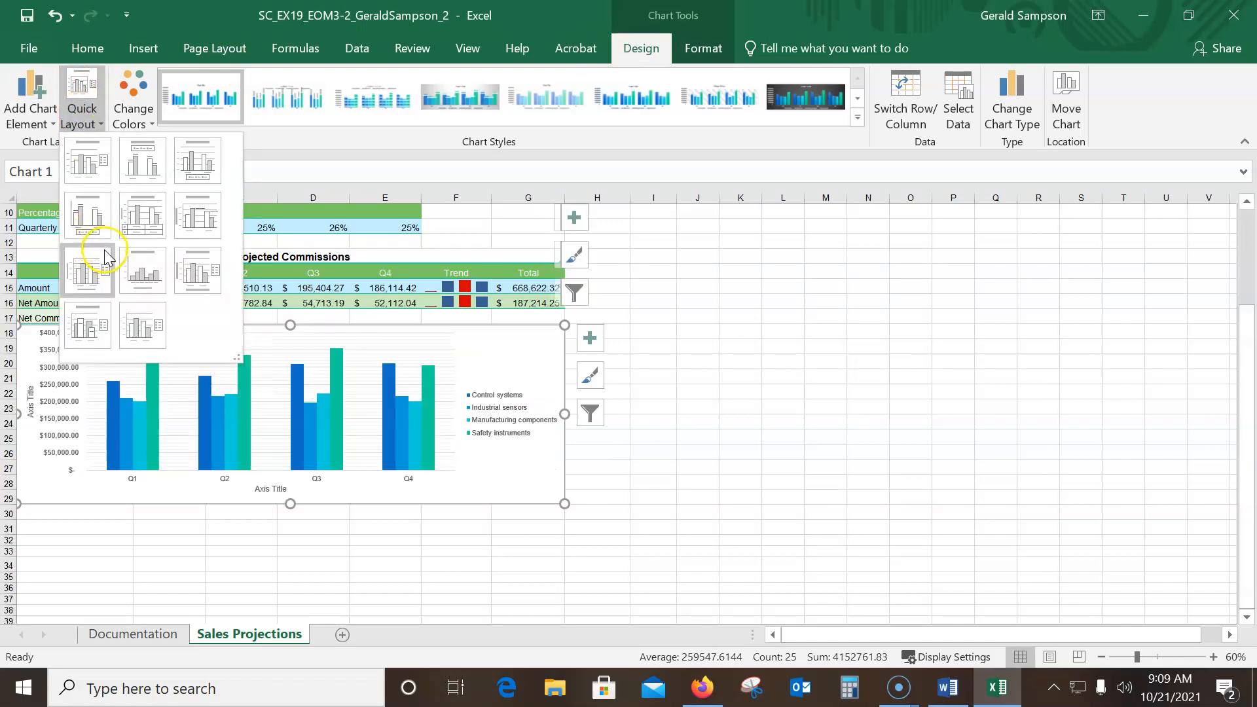
left_click(203, 270)
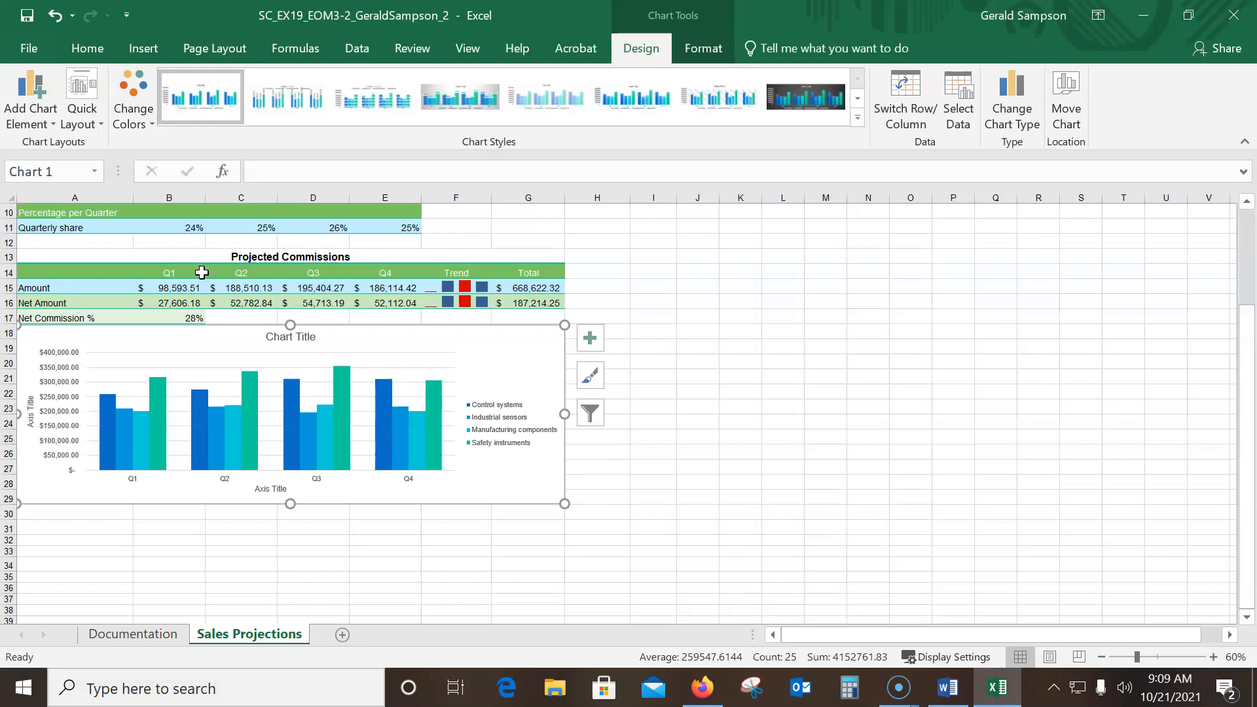
Title the chart "Projected Sales" and label its vertical axis "Sales Amount"
left_click(287, 339)
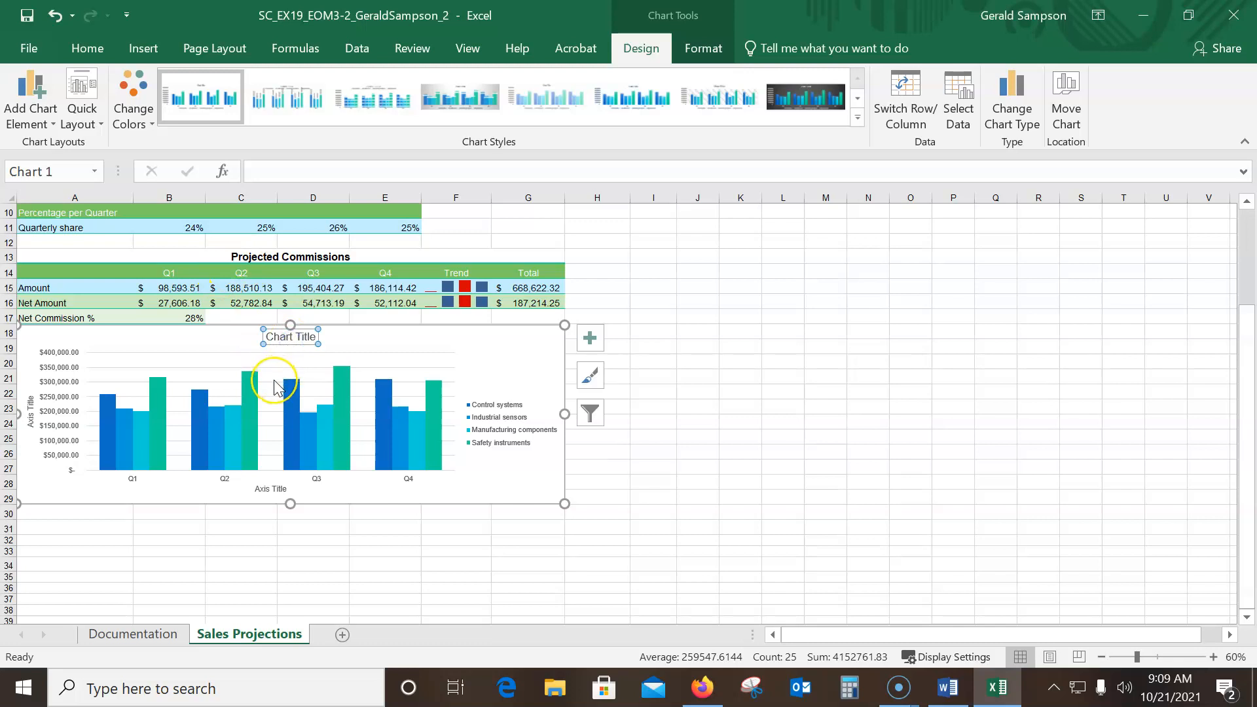
type("Projected Sales")
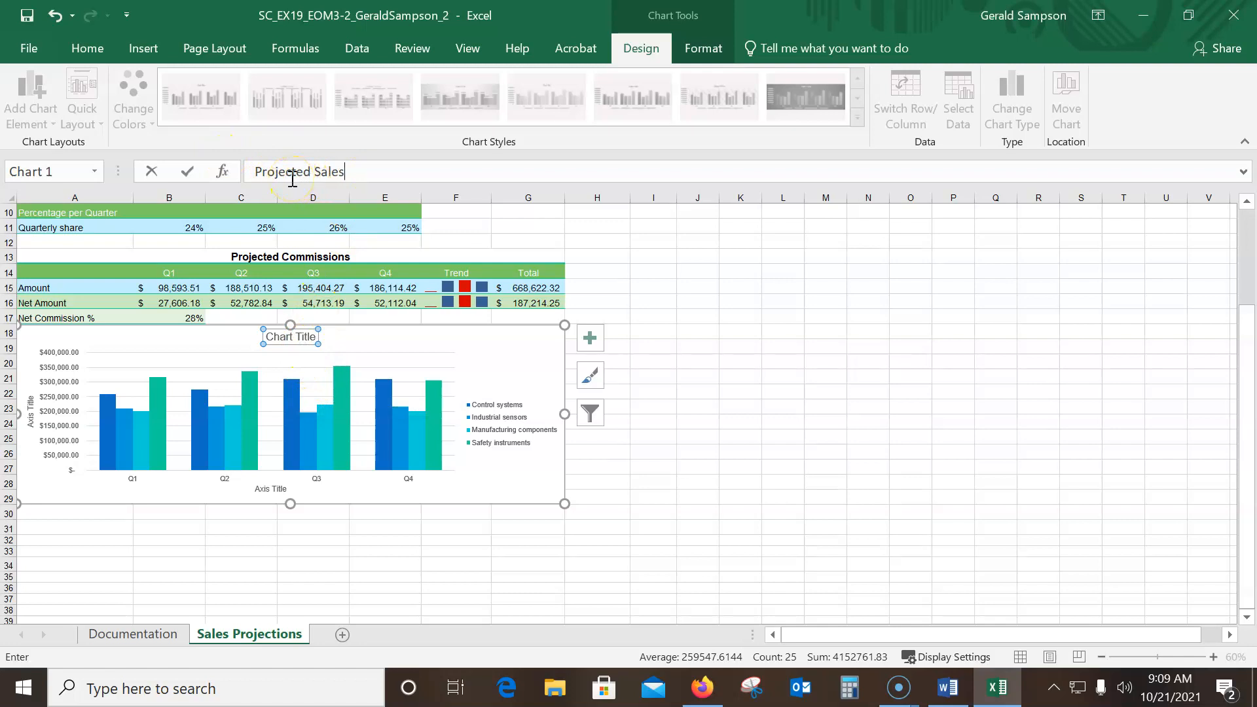
left_click(188, 172)
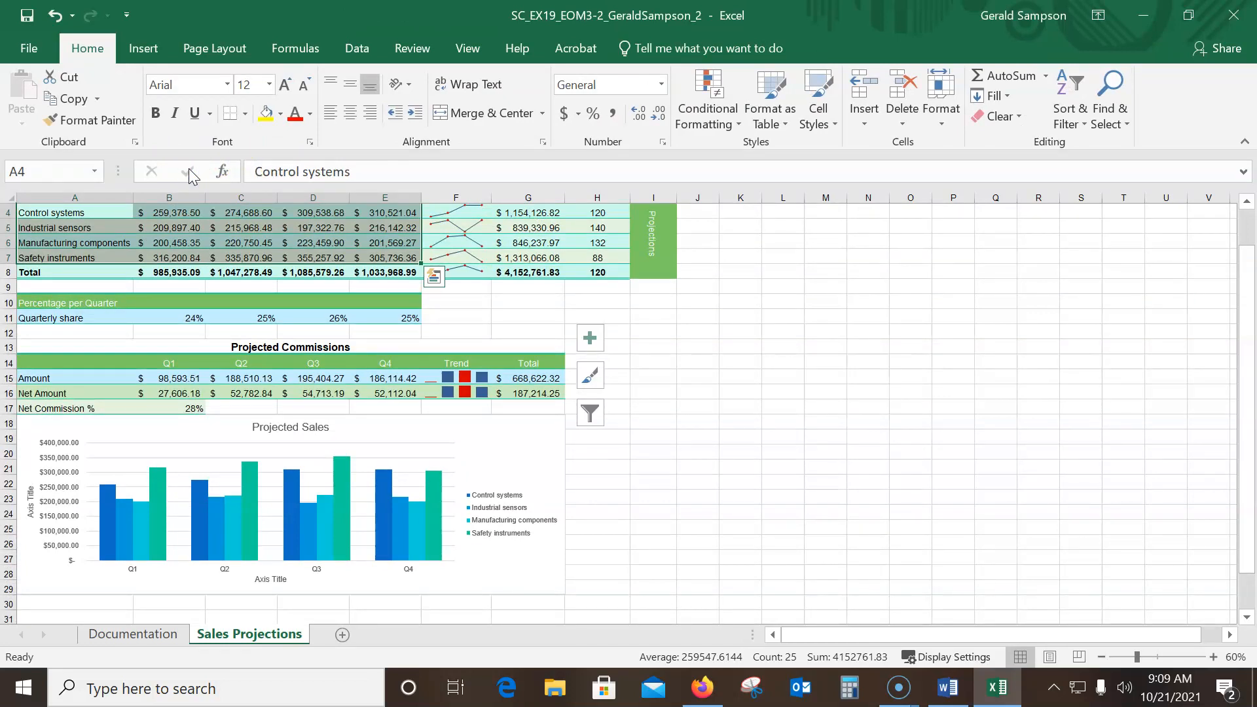
left_click(30, 496)
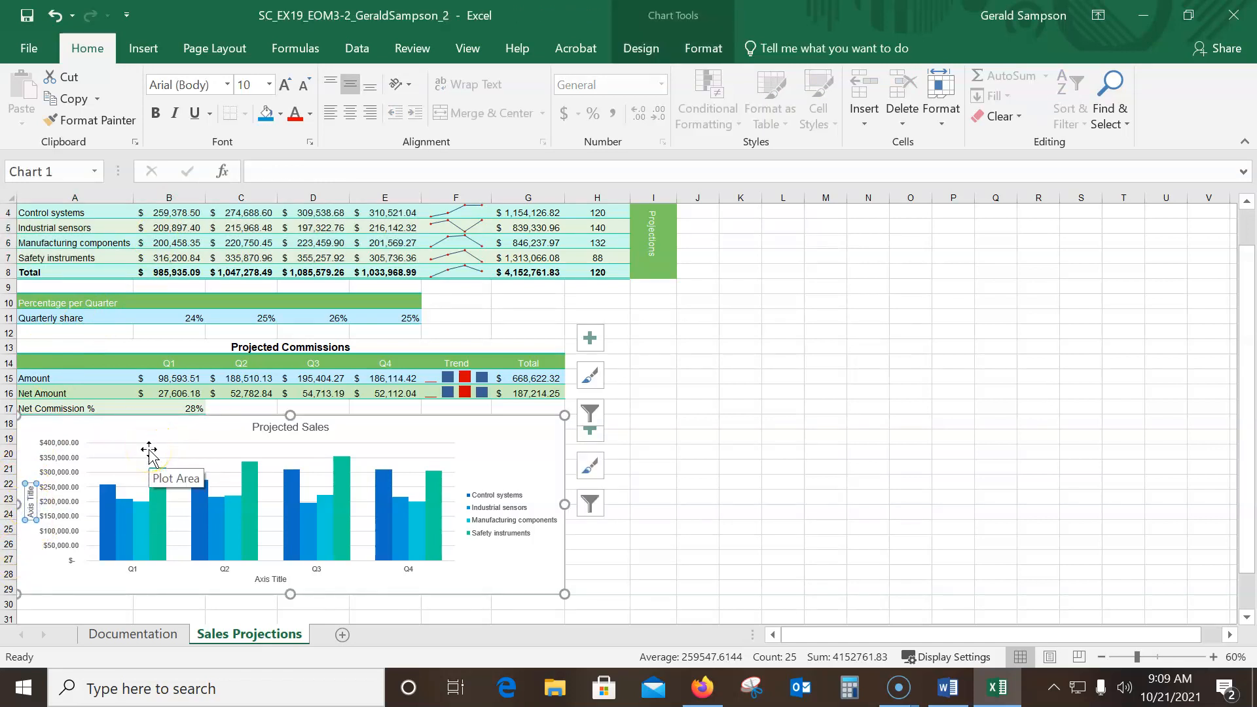
type("Sales Amount")
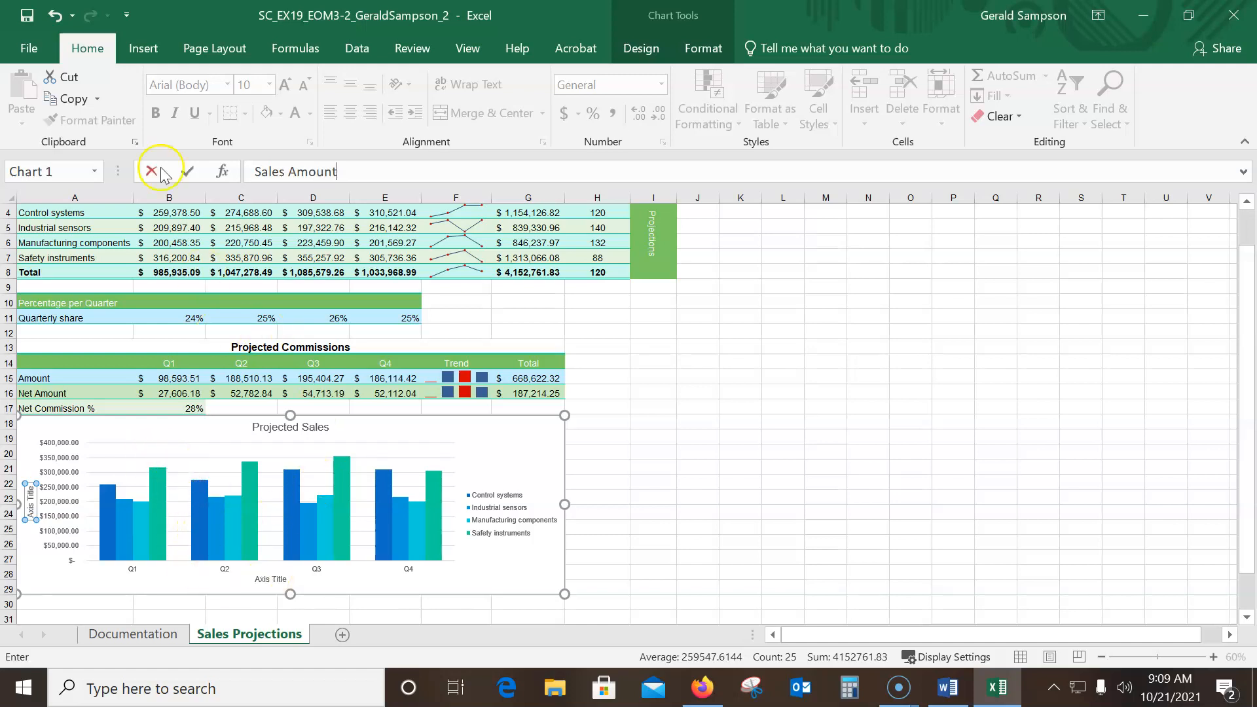
left_click(187, 171)
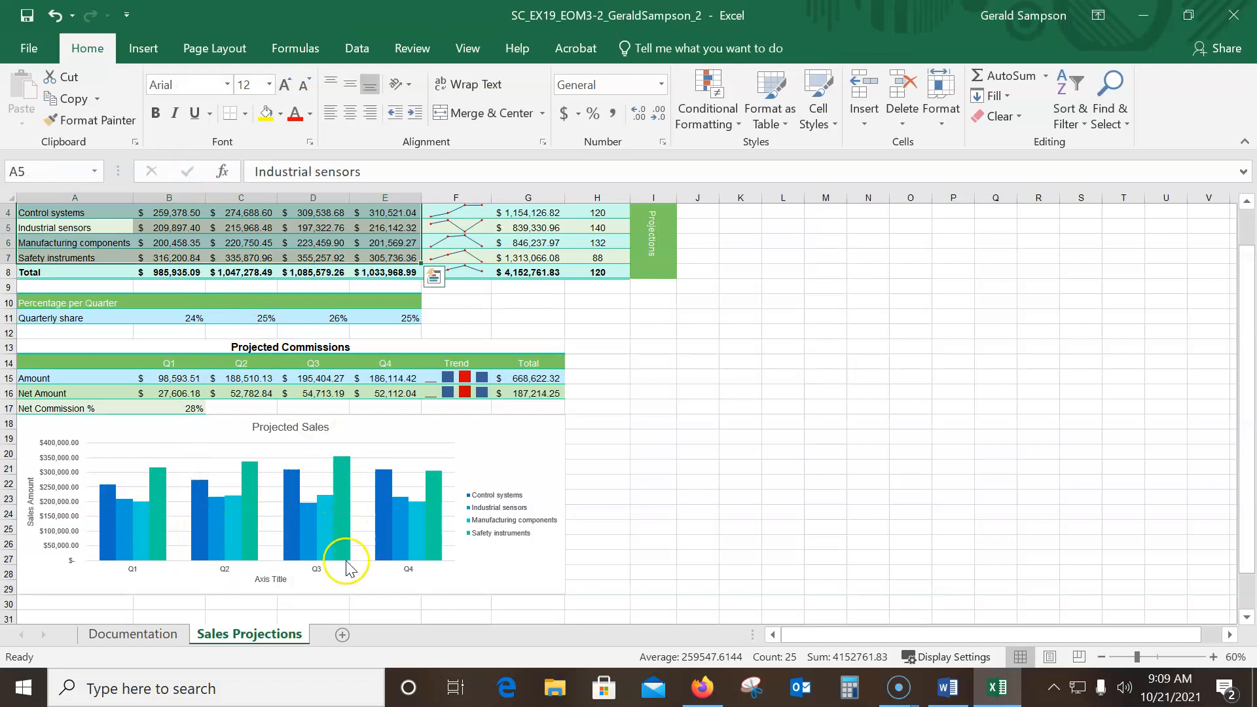
left_click(261, 581)
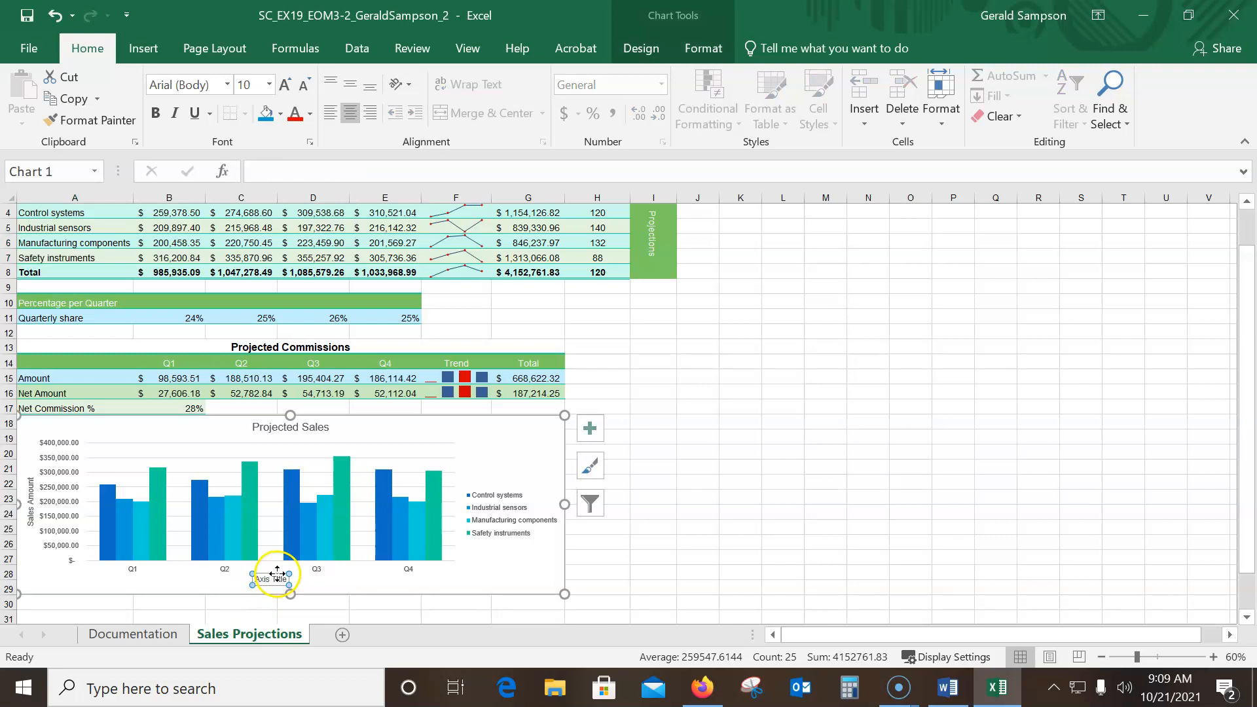
key("Delete")
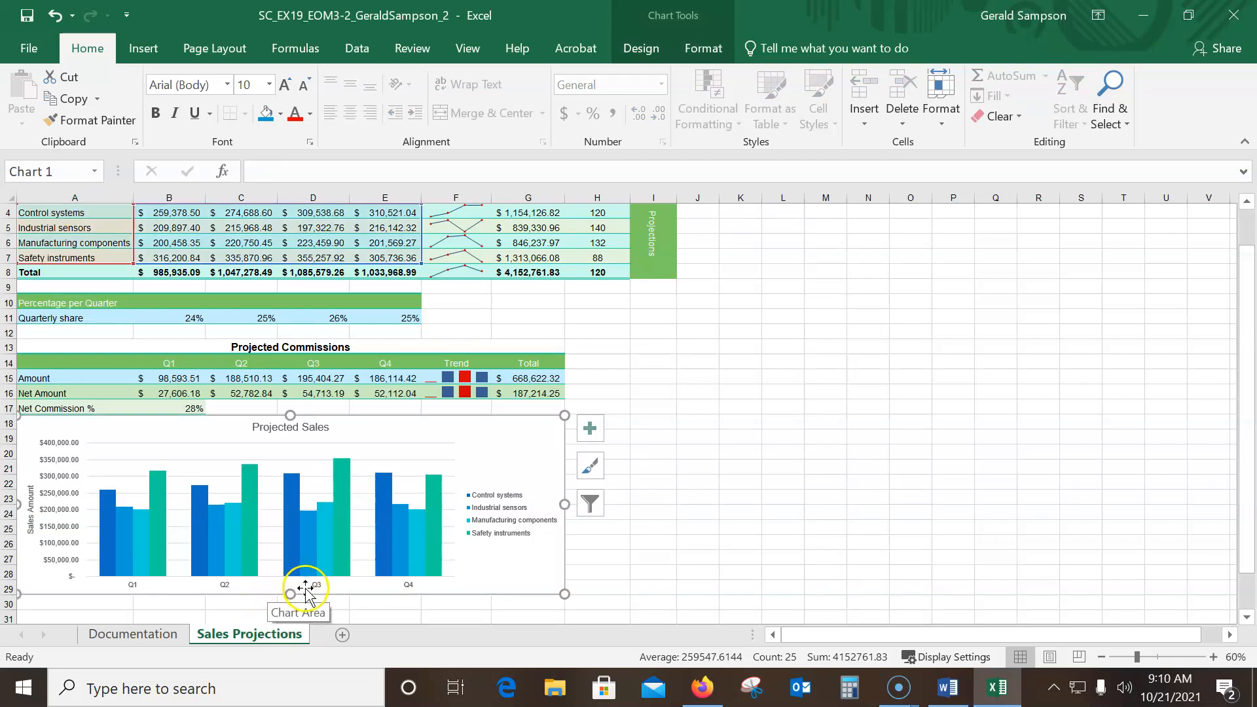
left_click(55, 16)
right_click(269, 581)
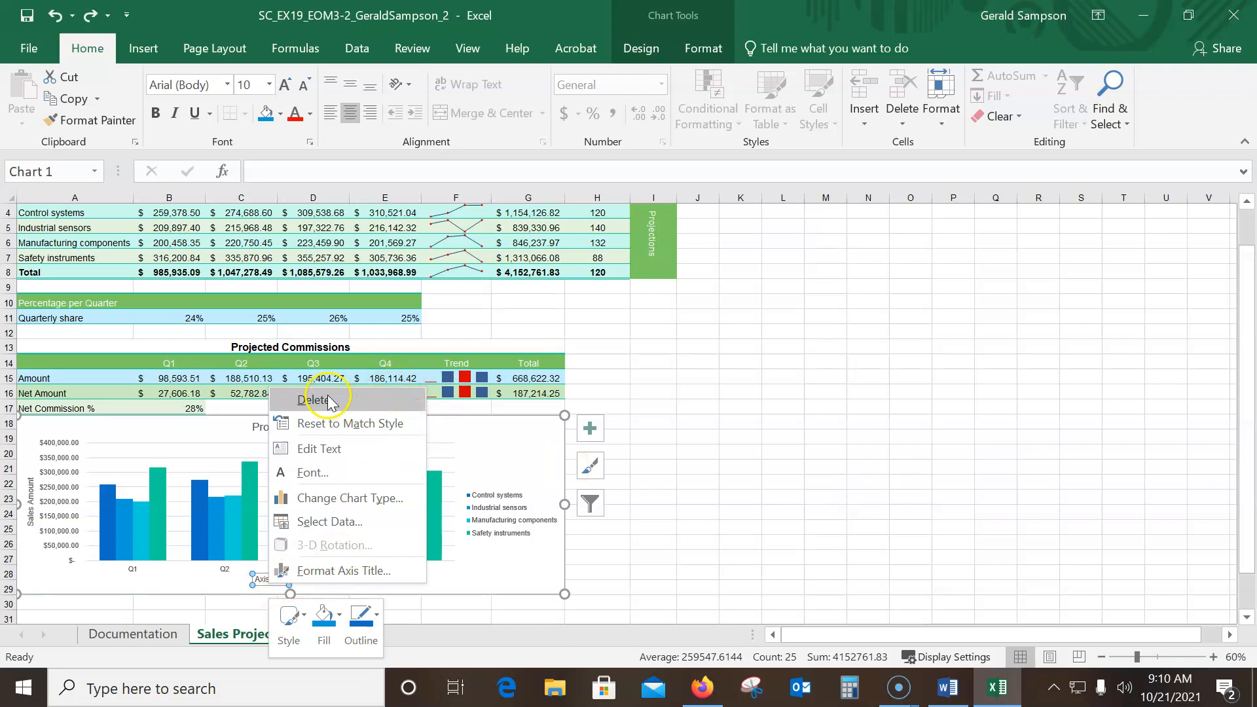
Remove the primary horizontal axis title from the Projected Sales chart, keeping the vertical one, and deselect the chart
left_click(590, 429)
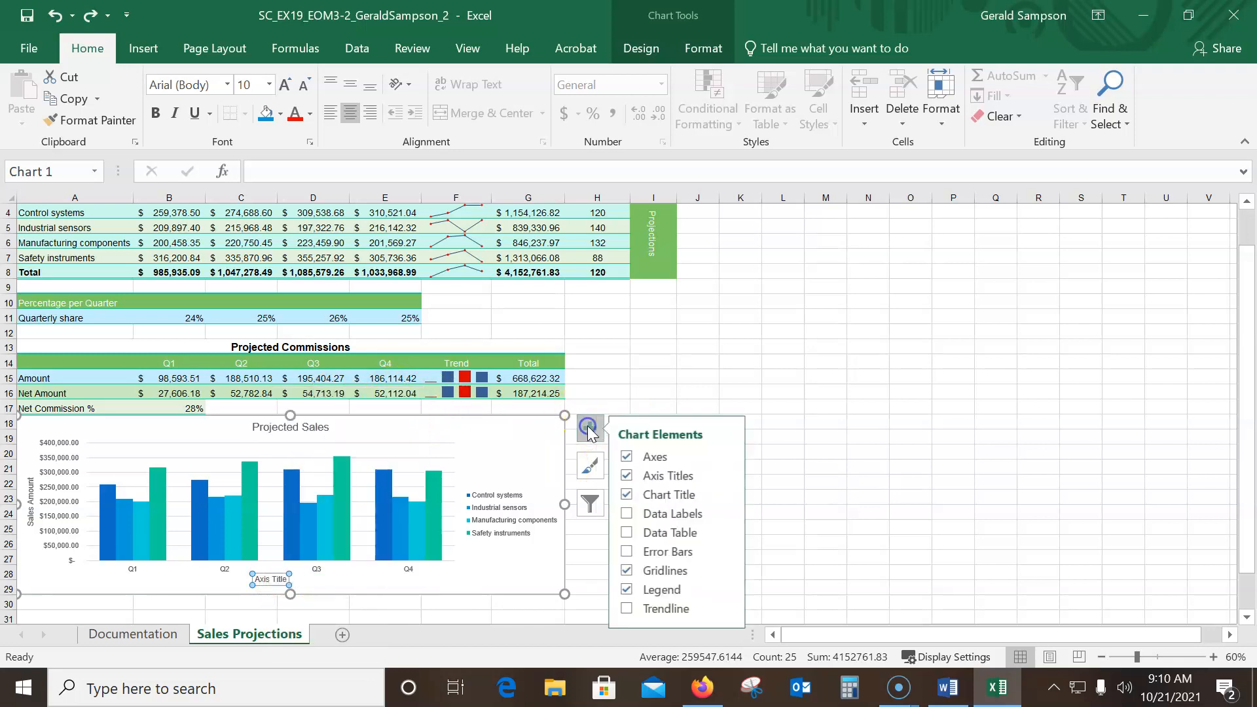
left_click(730, 475)
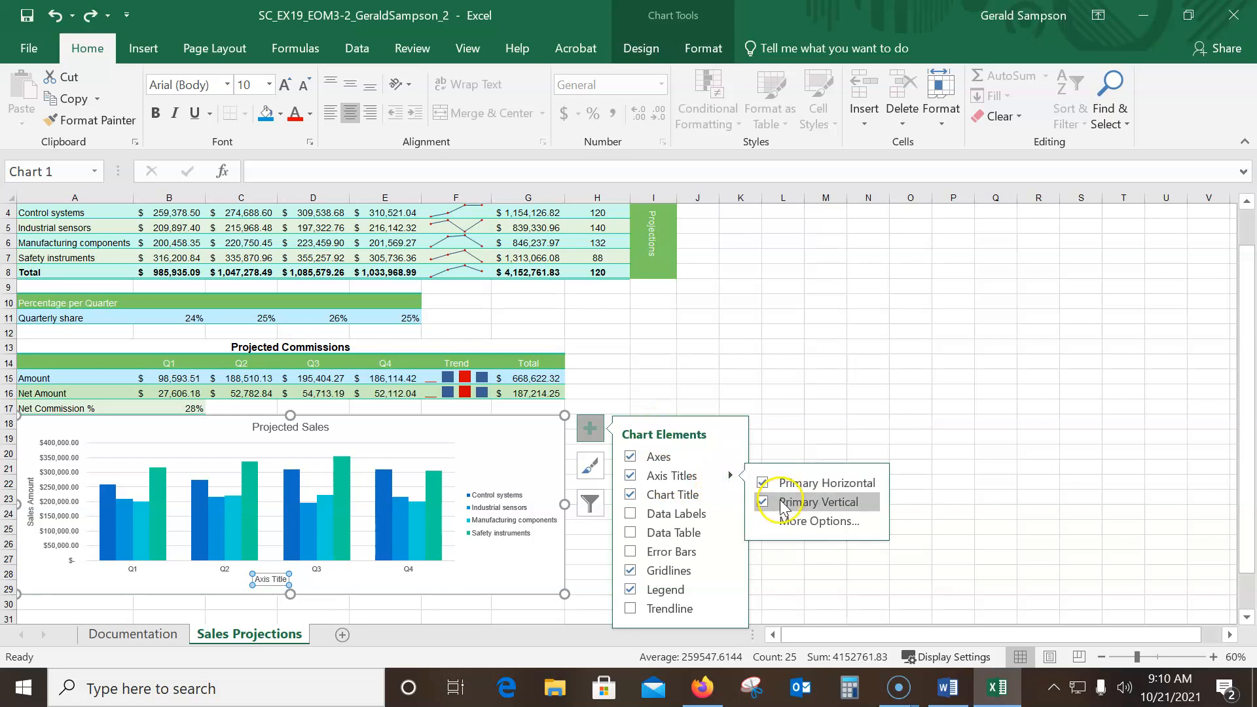
left_click(764, 483)
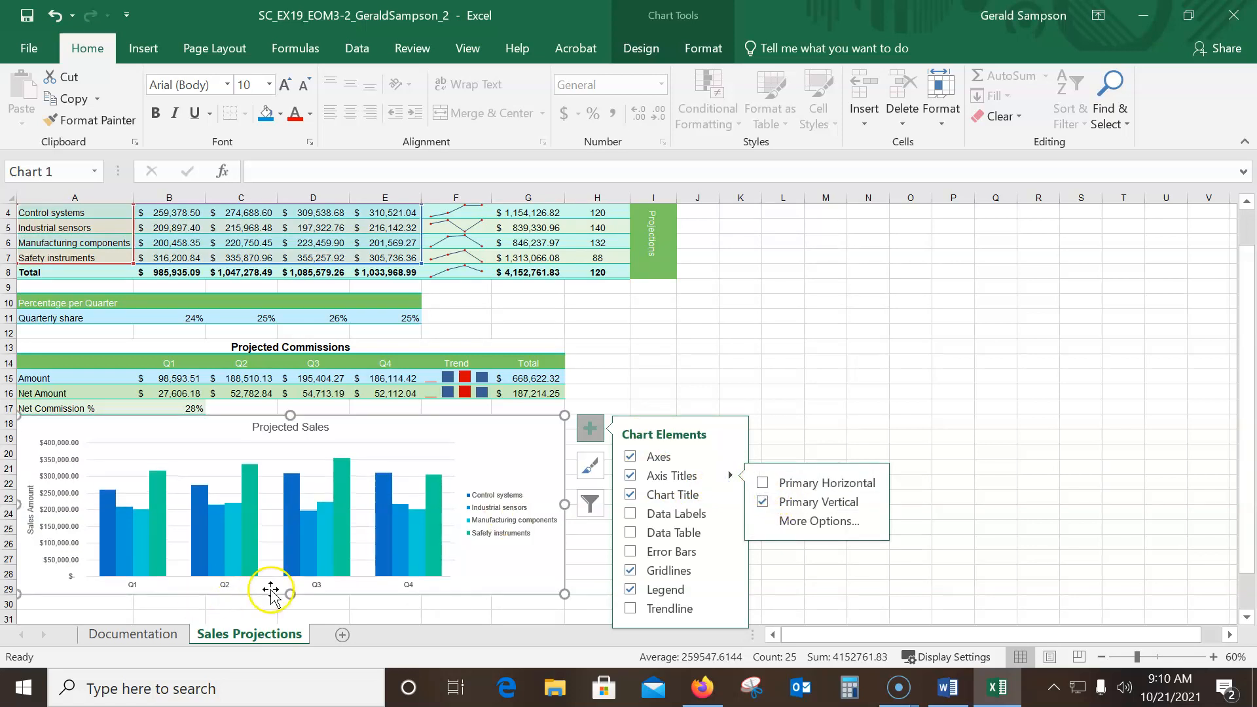
left_click(698, 377)
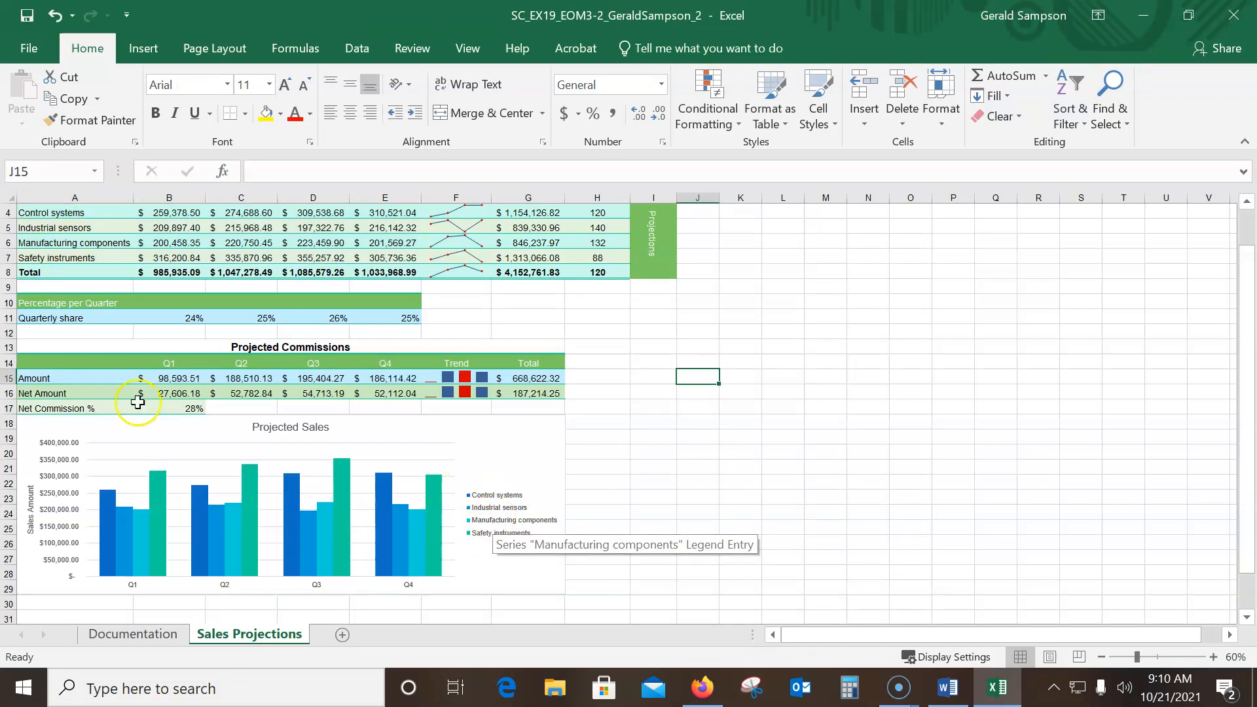
Place the workbook and the Word instructions side by side and compare the Sales Projections sheet with the sample figure
scroll(498, 607, "up", 1)
scroll(498, 606, "up", 1)
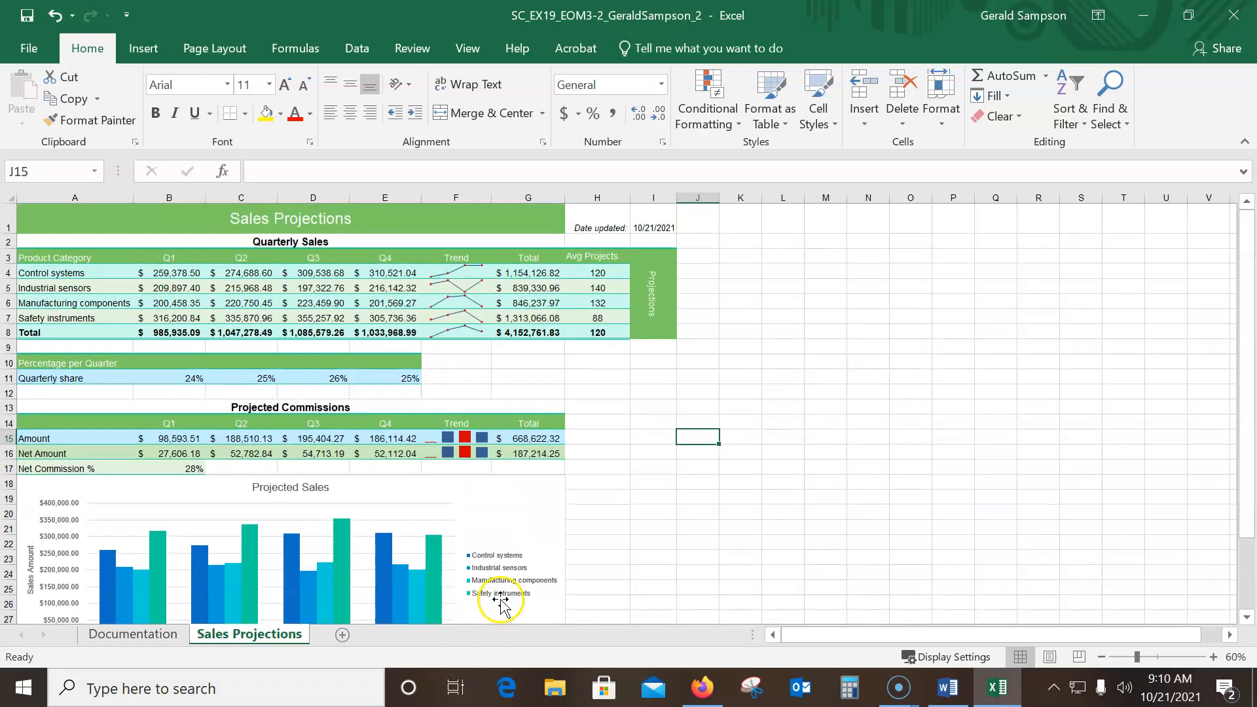
left_click_drag(814, 7, 12, 179)
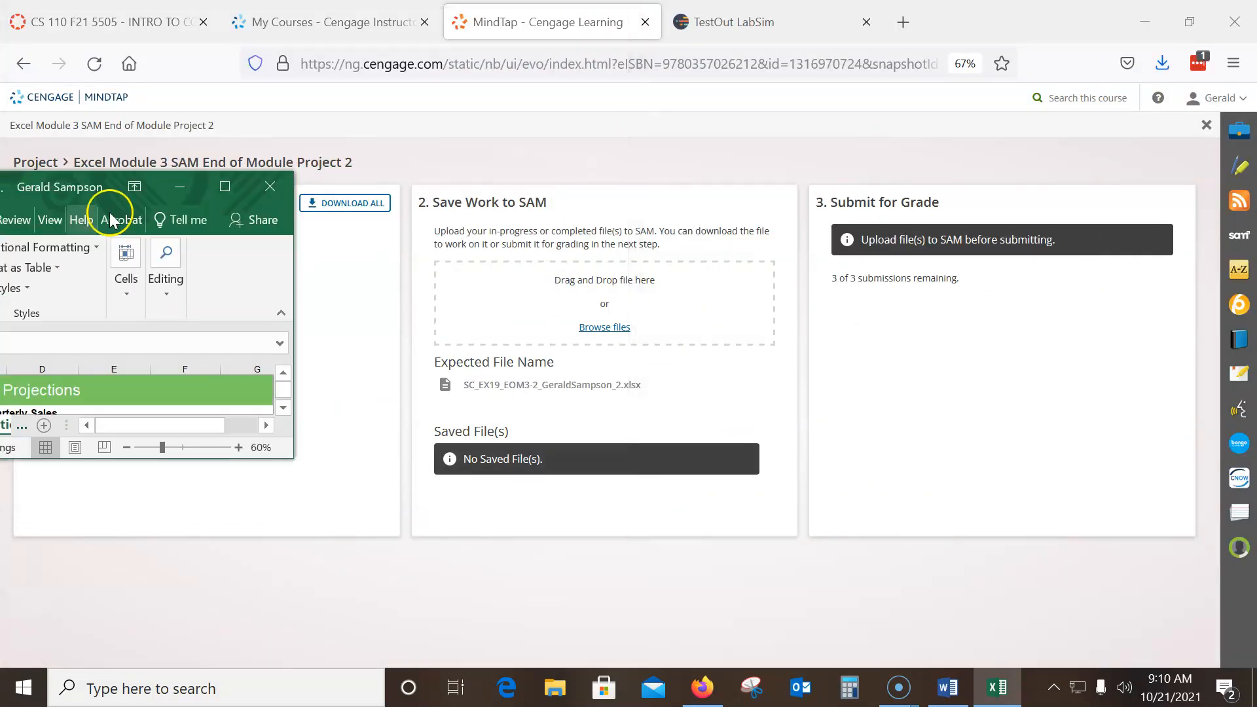
left_click(134, 186)
left_click(60, 173)
left_click_drag(60, 174, 0, 160)
left_click(976, 280)
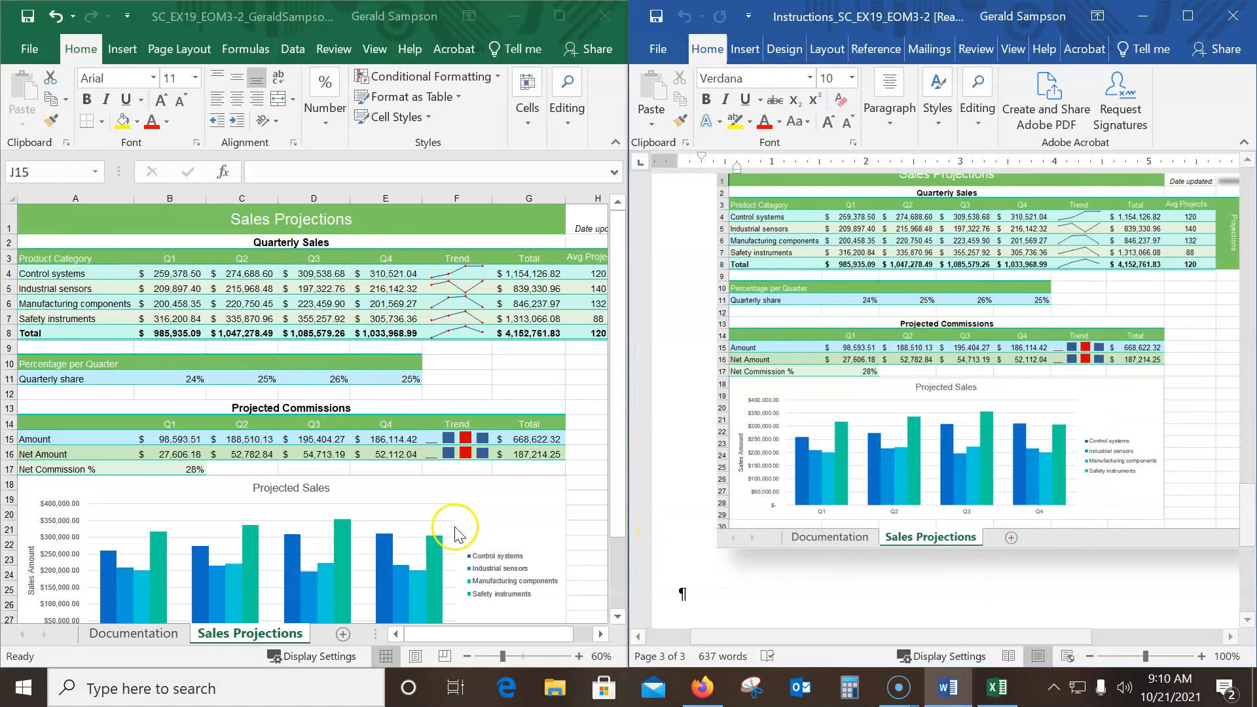
left_click(467, 656)
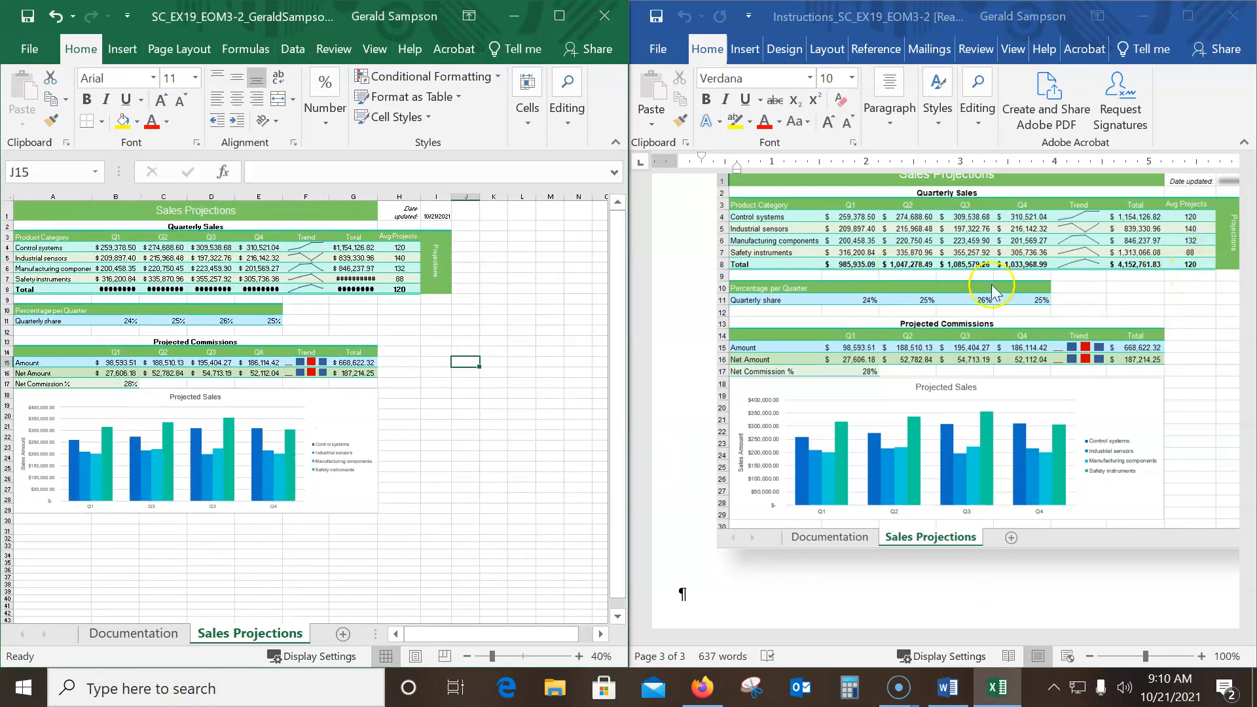
Widen column G slightly so the totals fit, and maximize the workbook window
left_click_drag(380, 190, 394, 192)
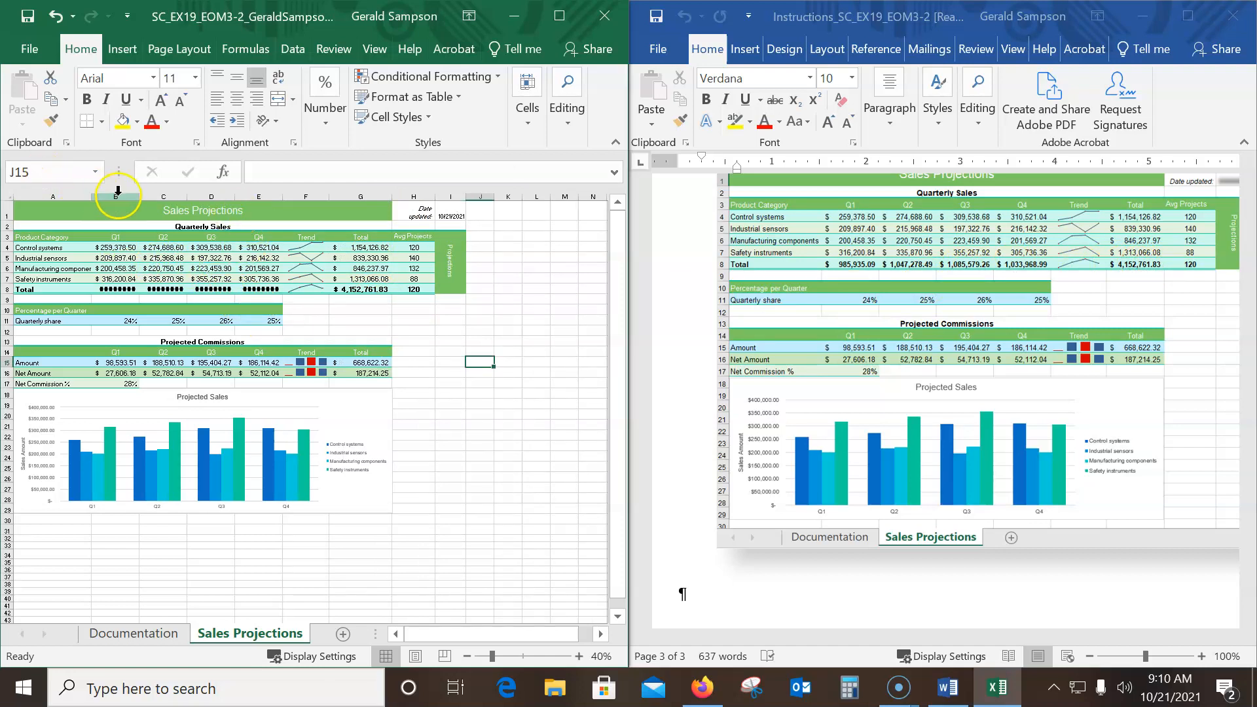
left_click(557, 18)
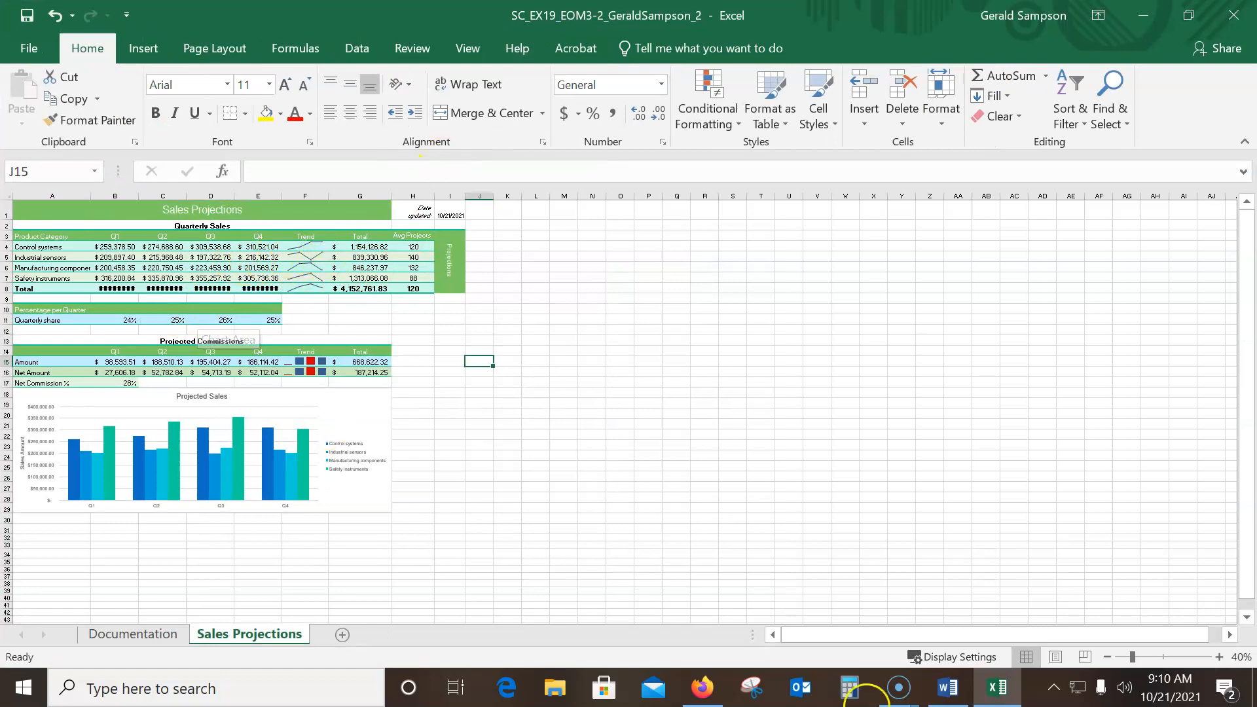
left_click(1218, 657)
left_click(1218, 658)
left_click(1218, 657)
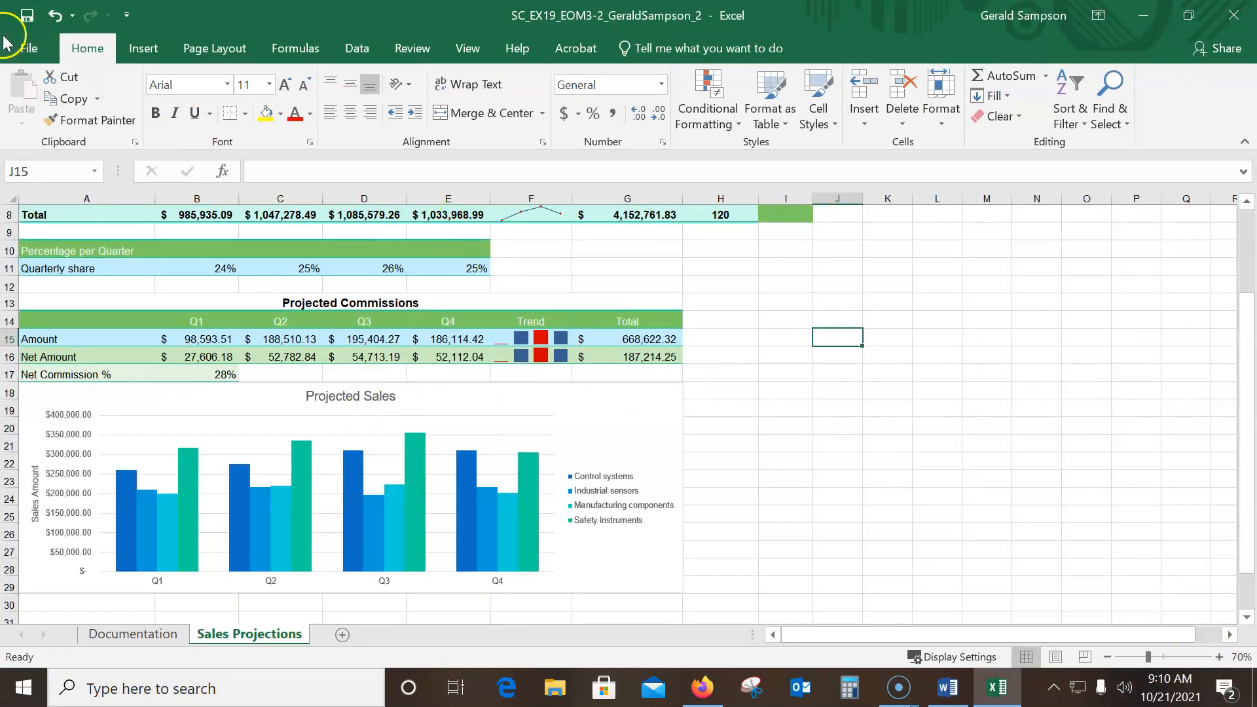
Save the finished workbook, and close both it and the Word instructions to return to the MindTap project page
left_click(26, 47)
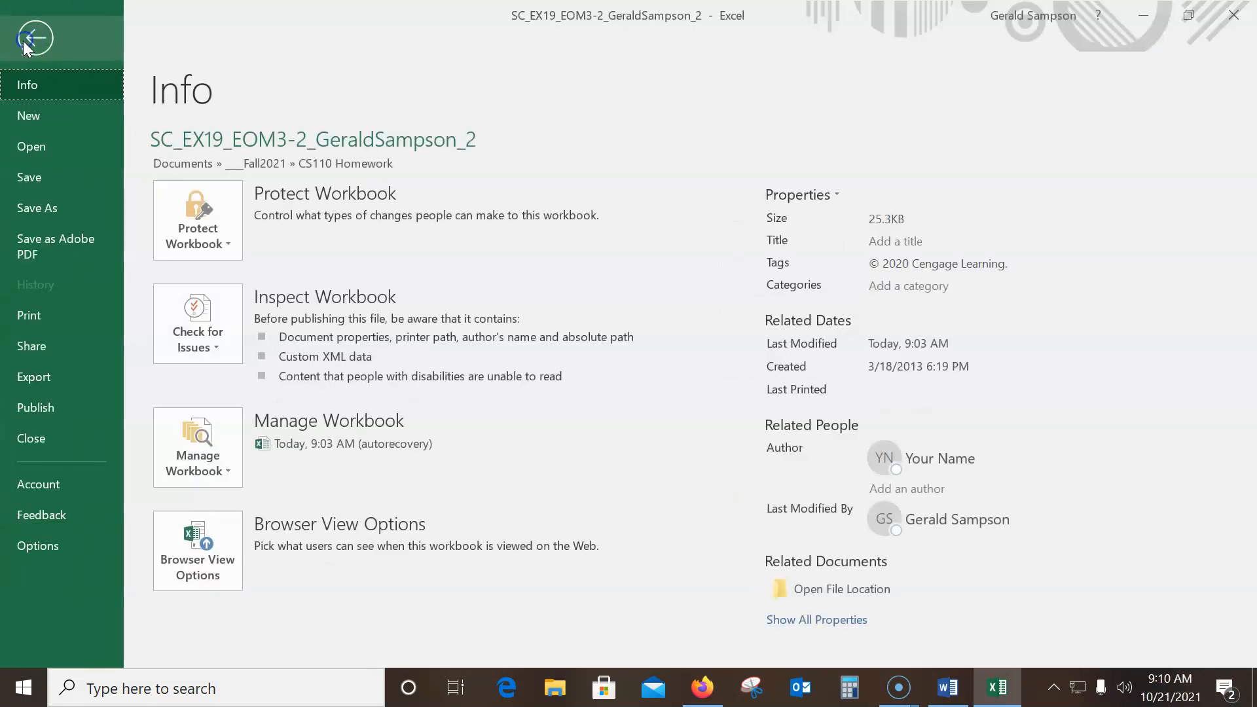
left_click(49, 172)
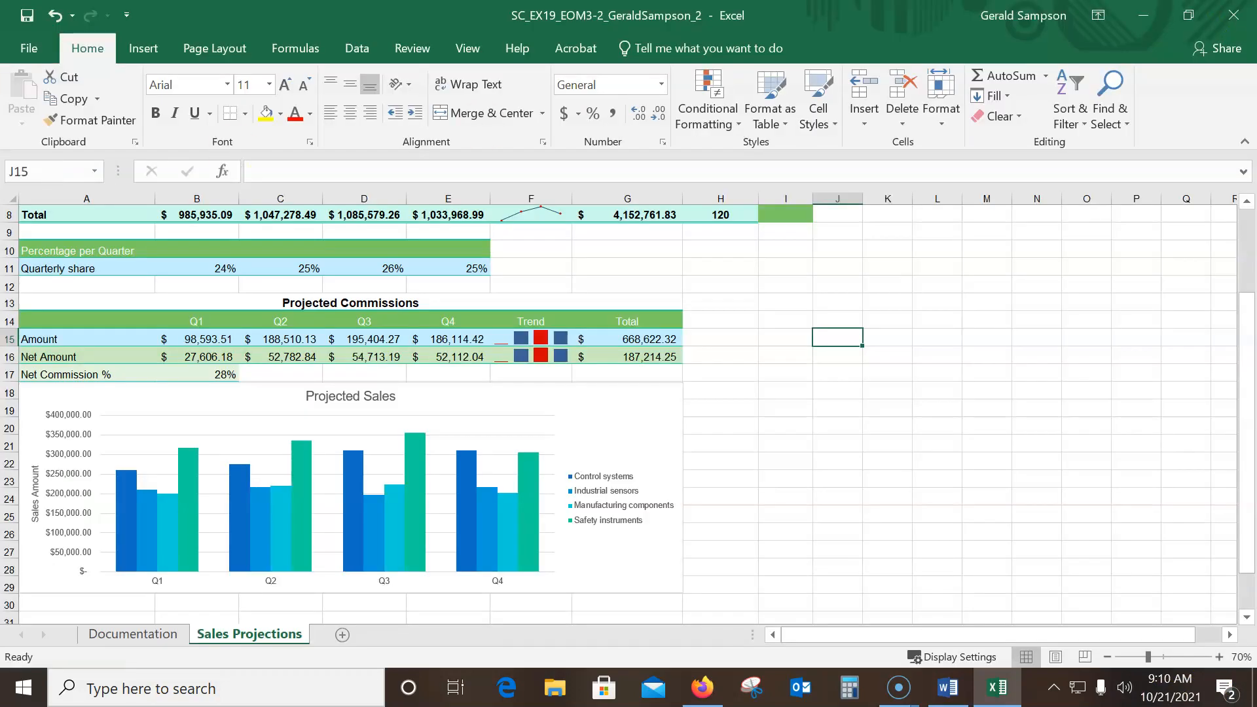
left_click(1234, 15)
left_click(1233, 20)
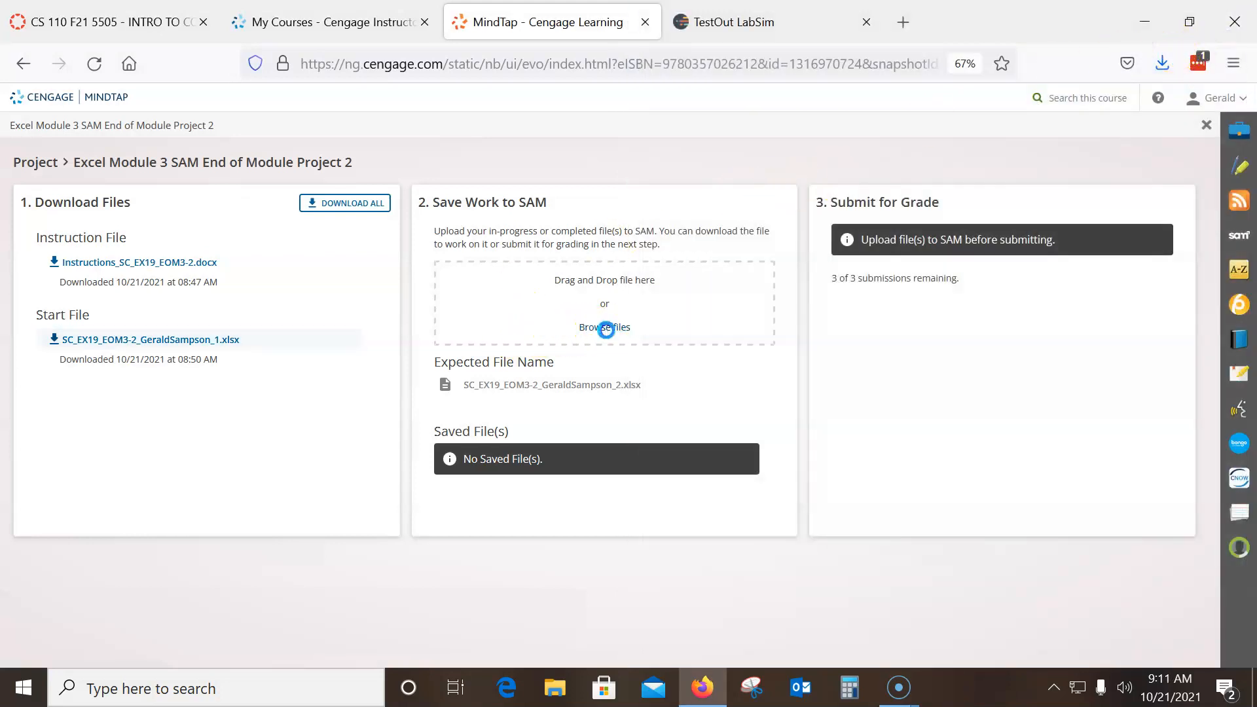
Upload the completed SC_EX19_EOM3-2 workbook from the CS110 Homework folder to SAM and submit it for grading
left_click(605, 327)
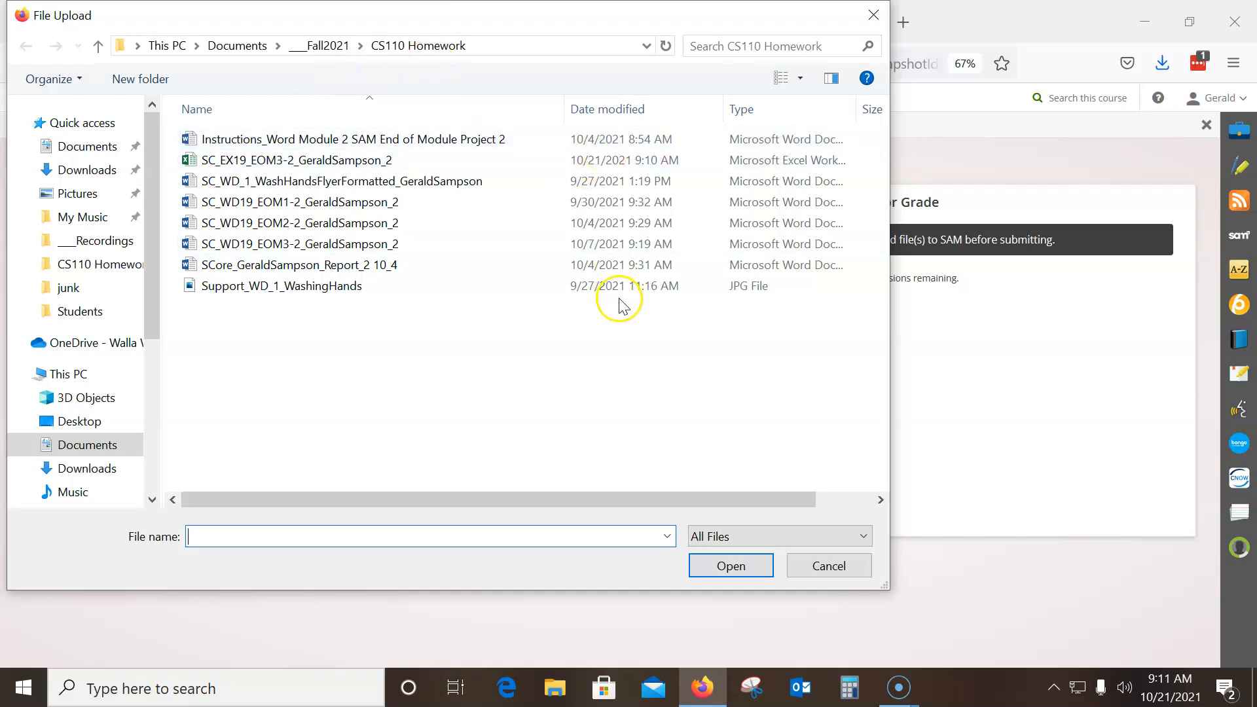
left_click(585, 167)
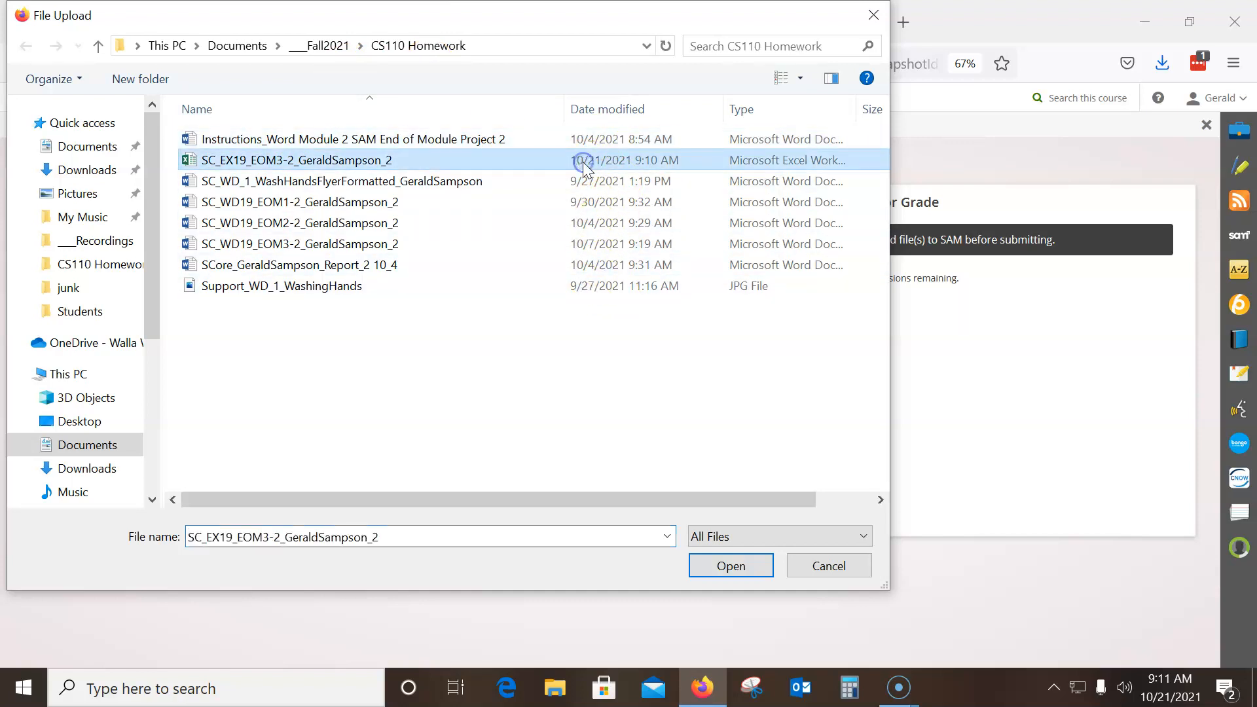
left_click(731, 566)
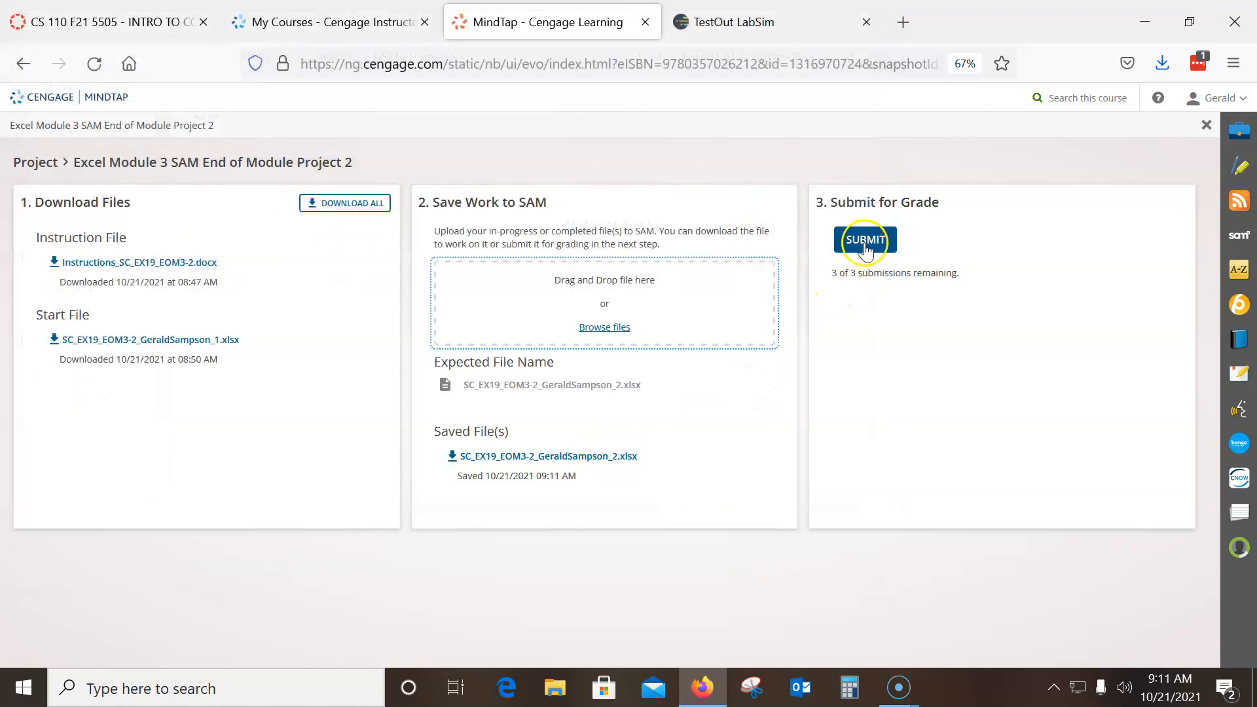
left_click(864, 240)
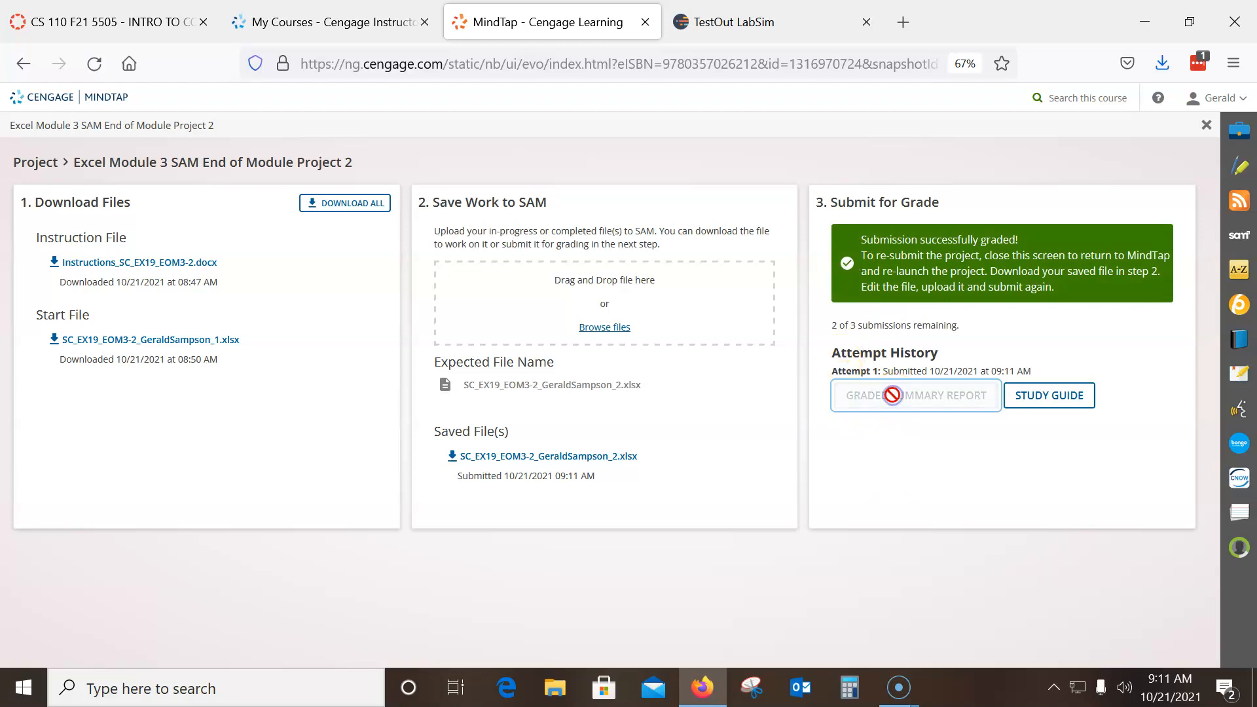
Open the graded summary report in Excel and review the score and feedback for each project task
left_click(718, 440)
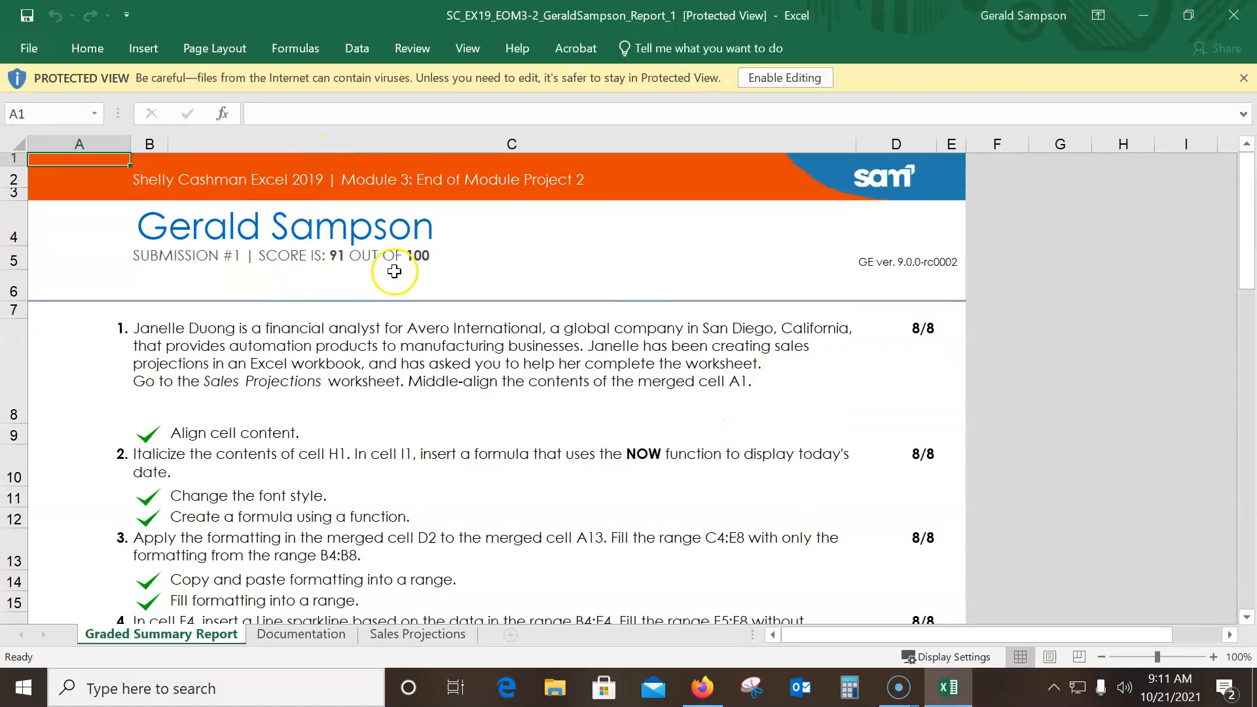
scroll(394, 271, "down", 6)
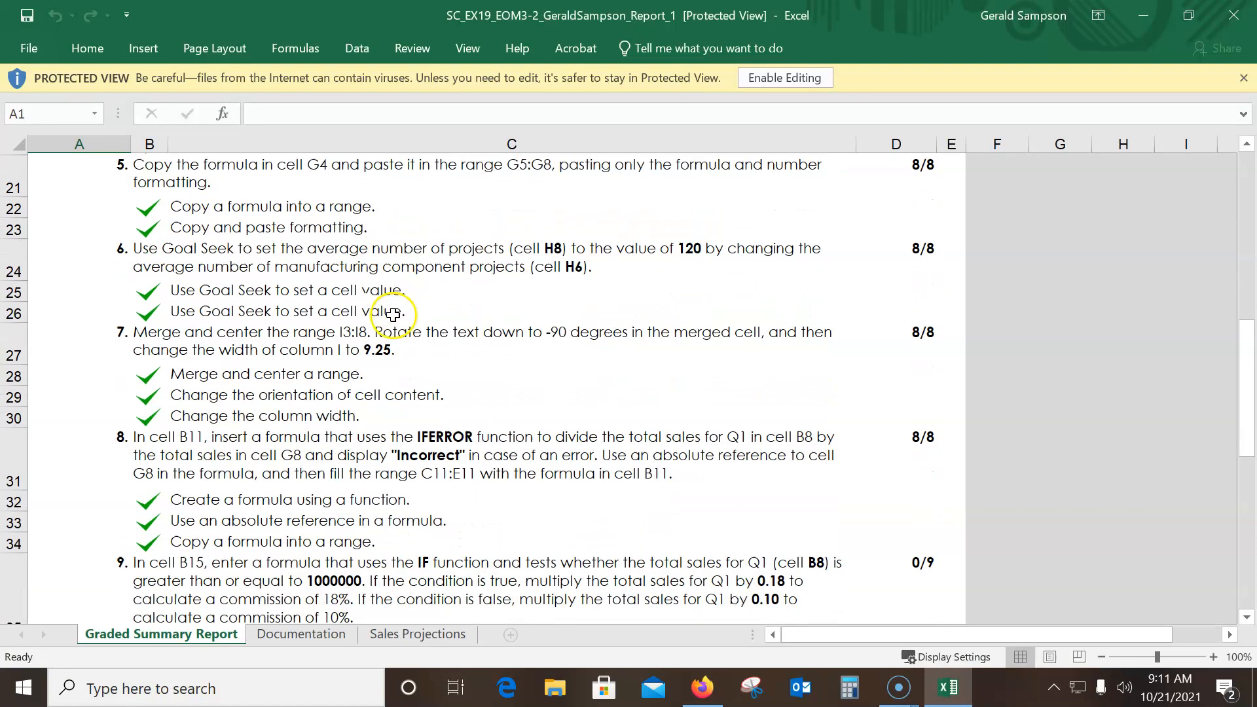
scroll(393, 315, "down", 3)
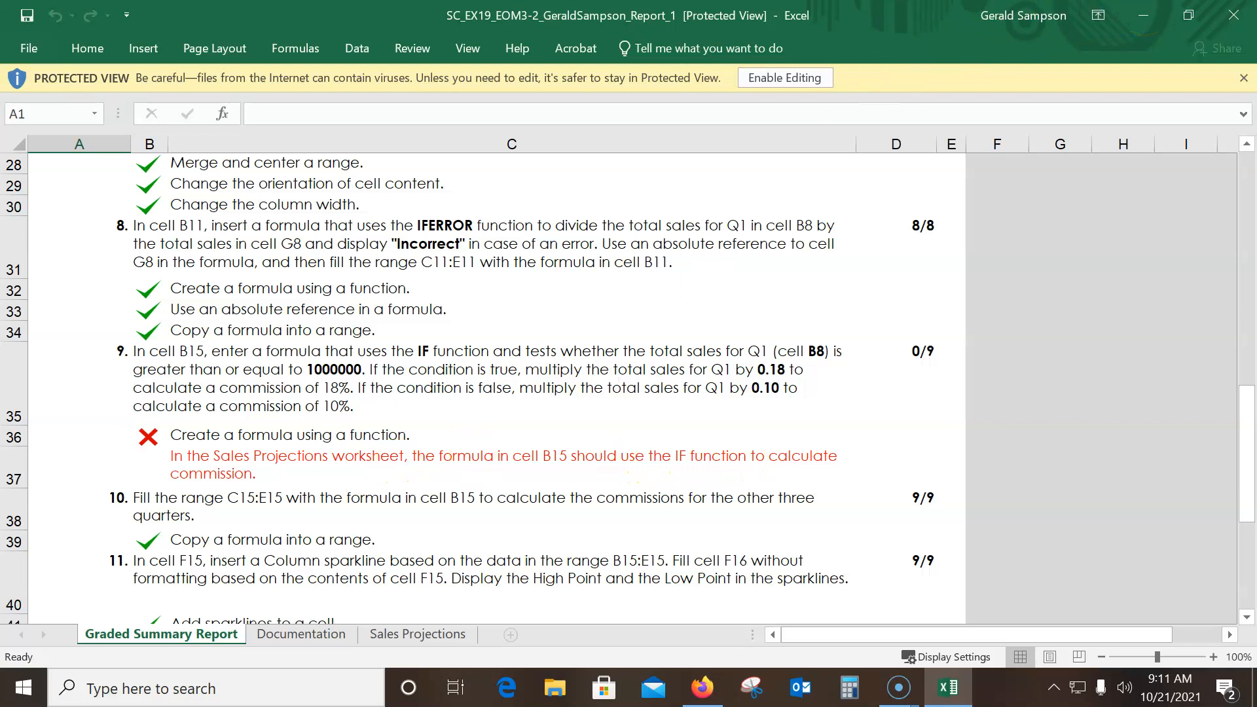
Reopen the completed SC_EX19_EOM3-2 workbook and check the formulas in the Q1 quarterly share cell B11 and commission cell B15
left_click(33, 57)
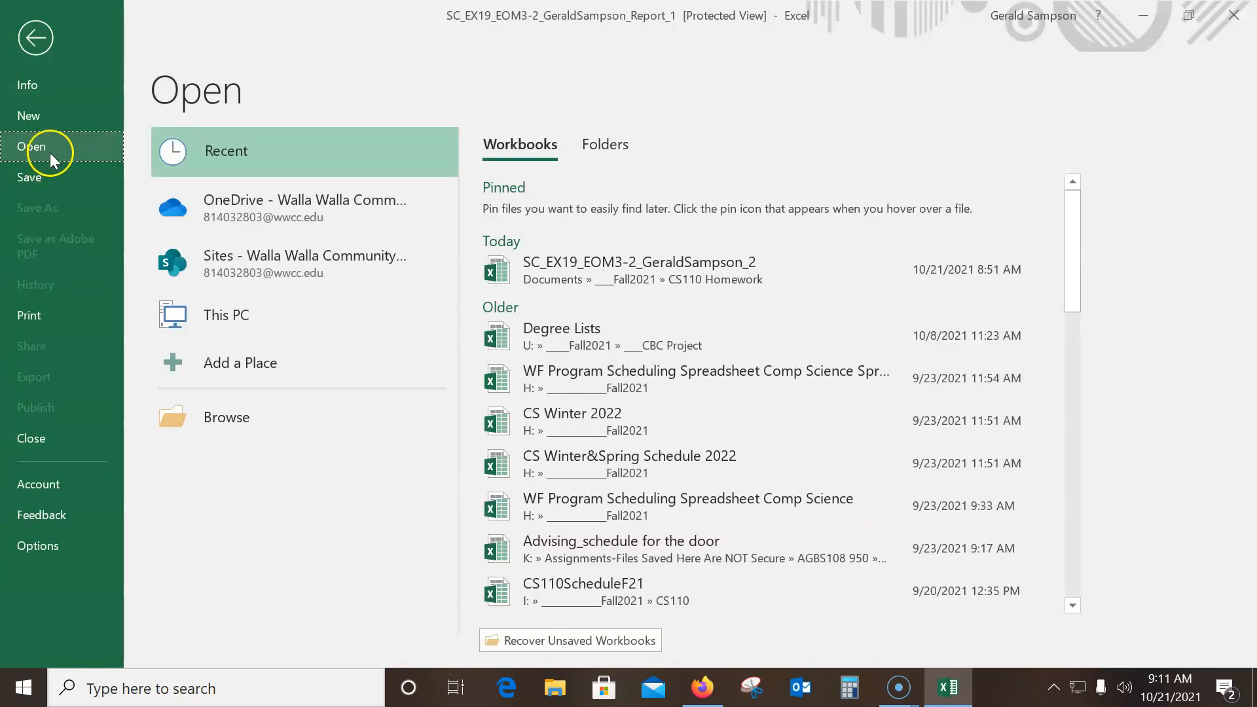
left_click(722, 280)
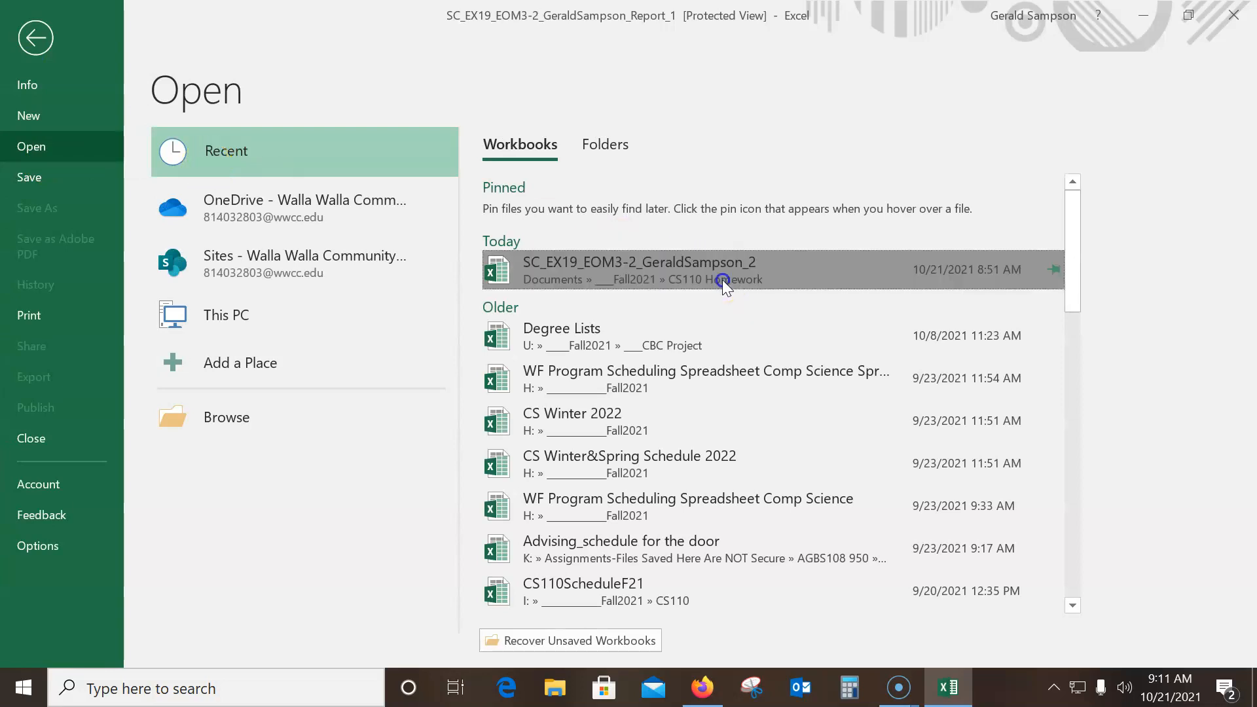
scroll(429, 308, "up", 3)
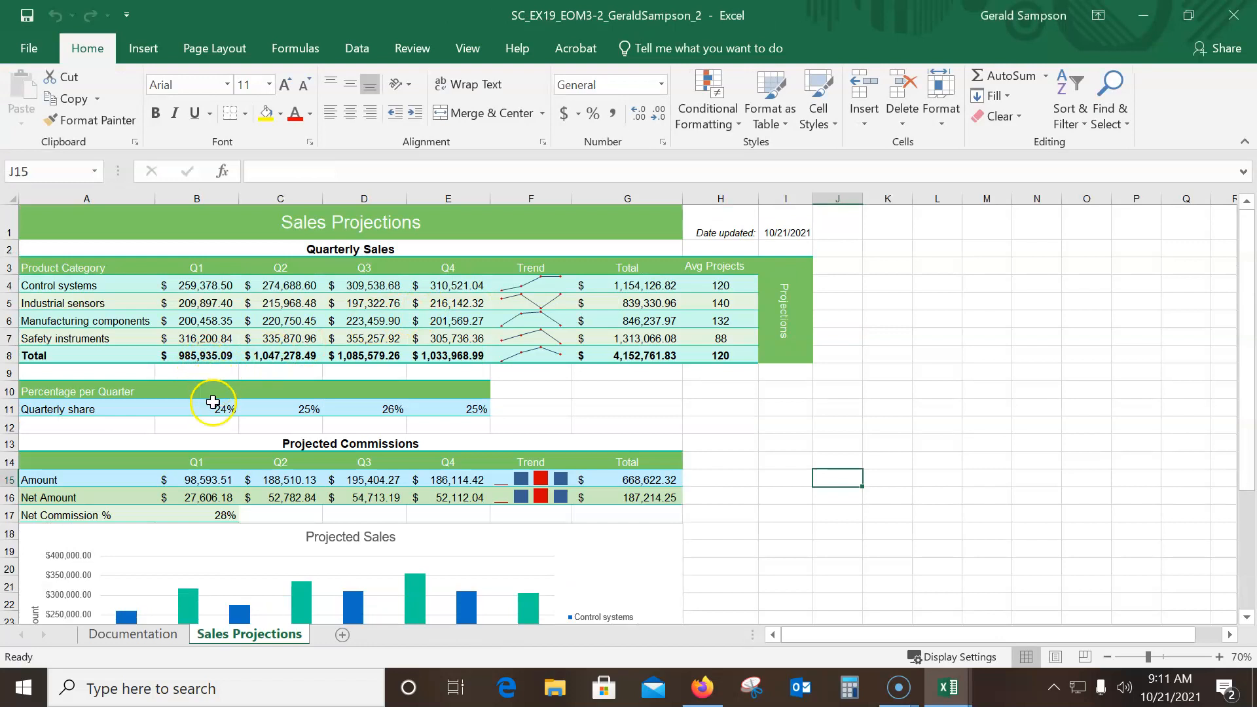
left_click(208, 408)
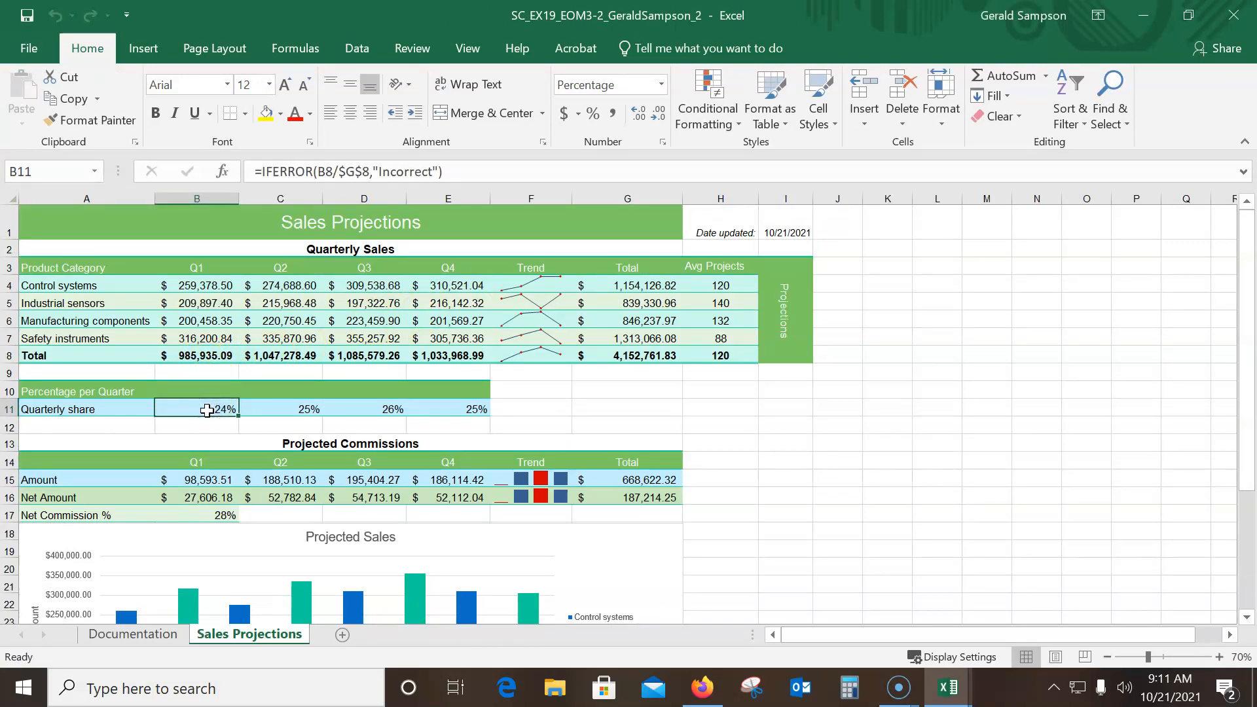
left_click(198, 480)
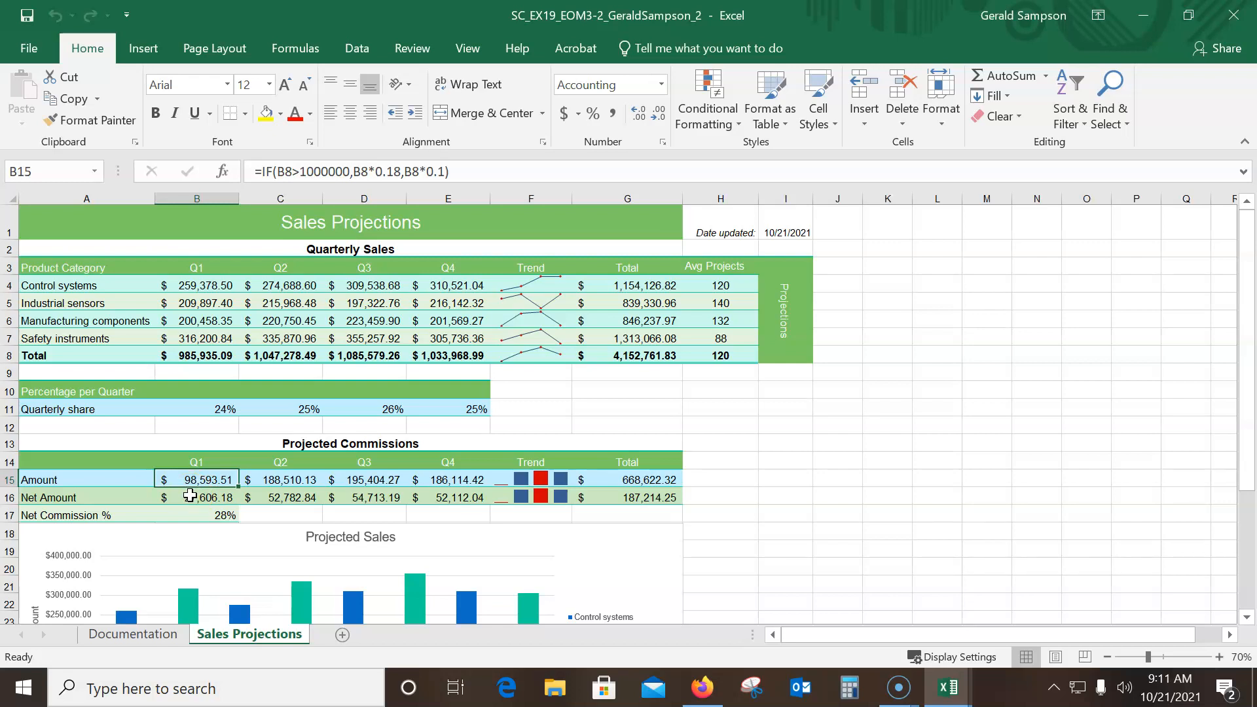
Re-enter the Q1 commission formula in cell B15 as =IF(B8>1000000,B8*0.18,B8*0.10)
type("=if(")
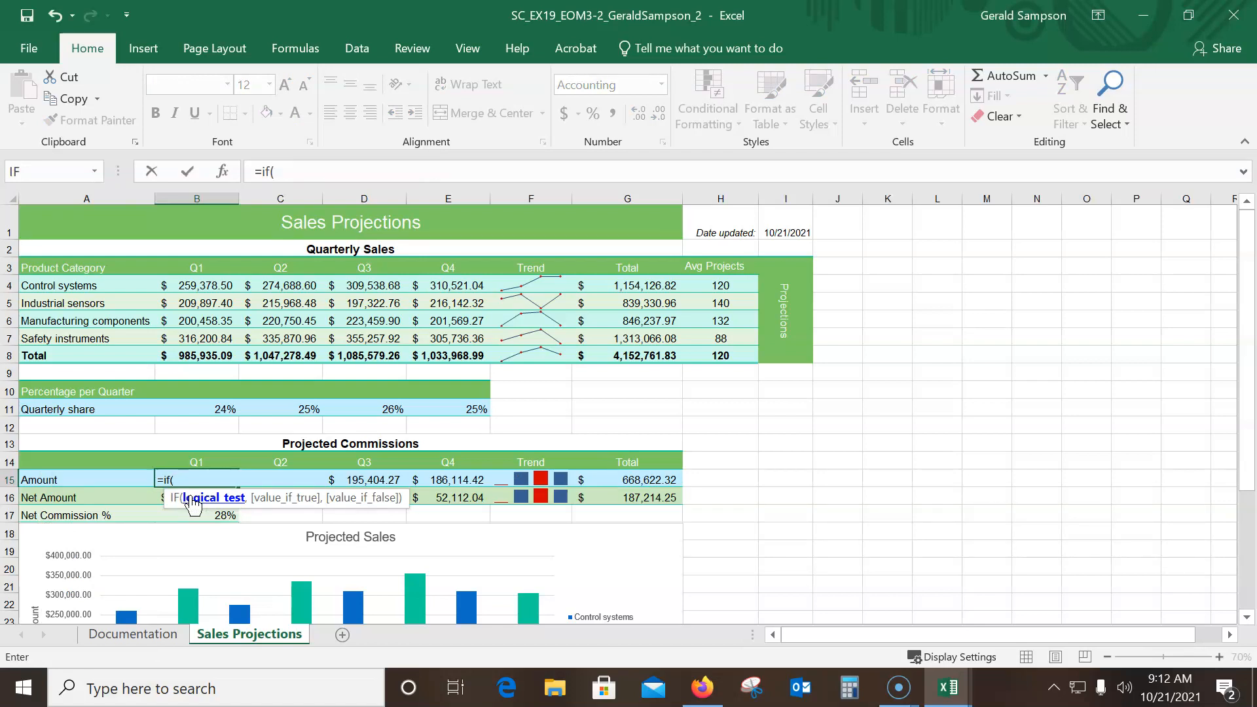
type("B8>1000000.")
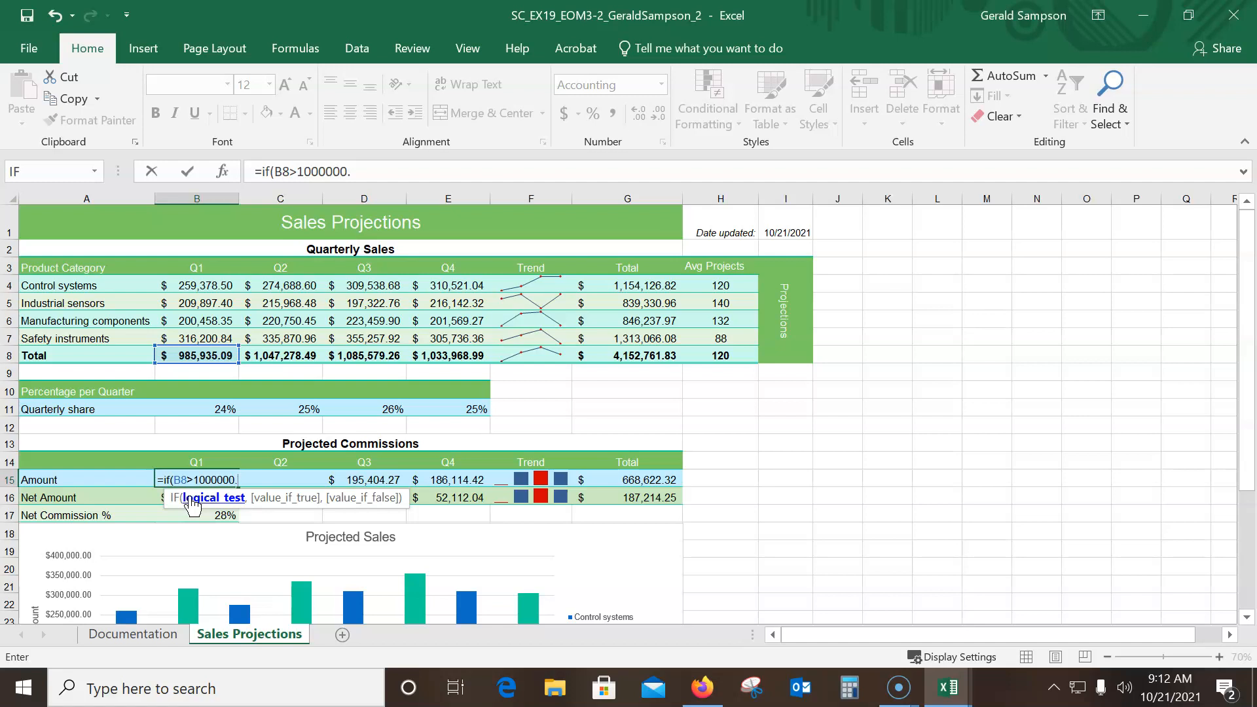
key("BackSpace")
type(",")
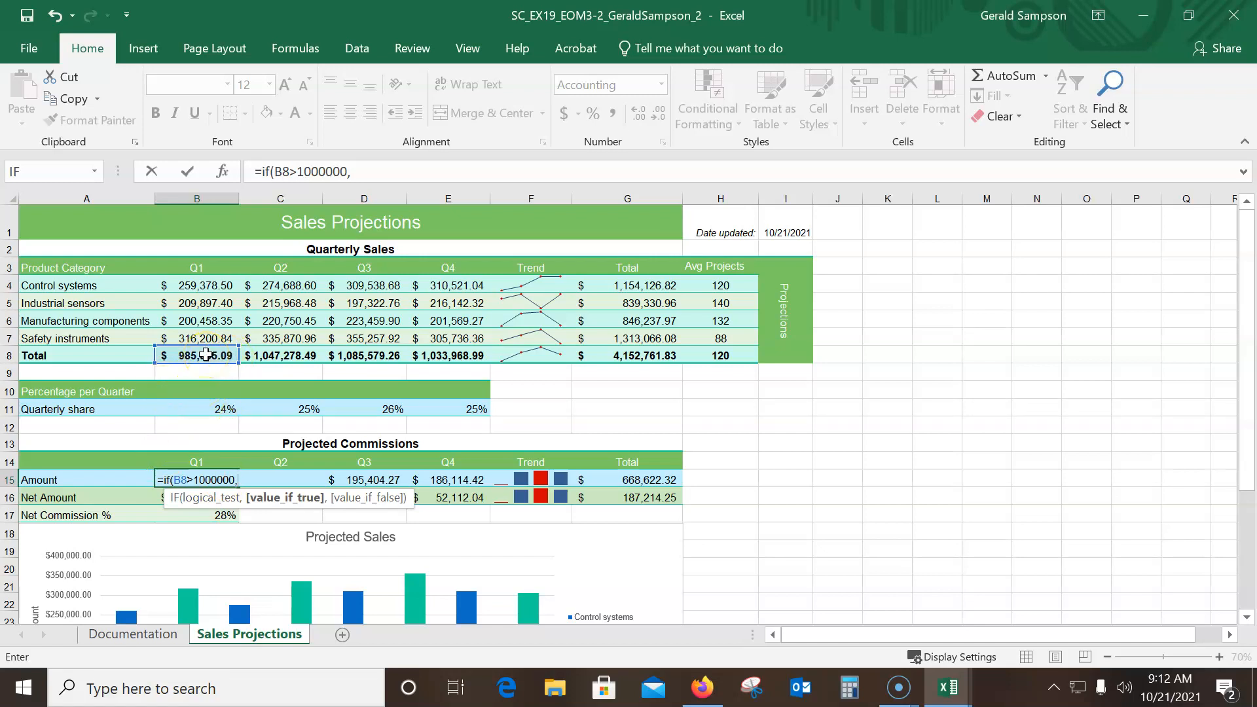
left_click(200, 354)
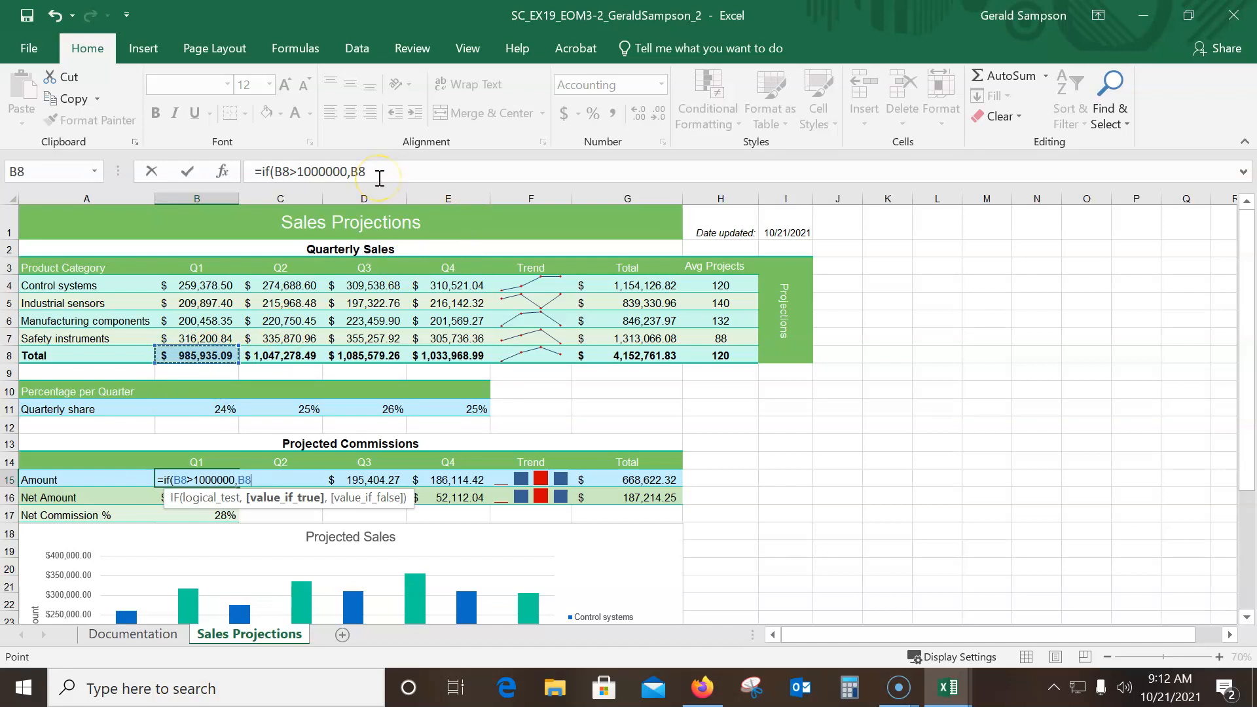
left_click(379, 174)
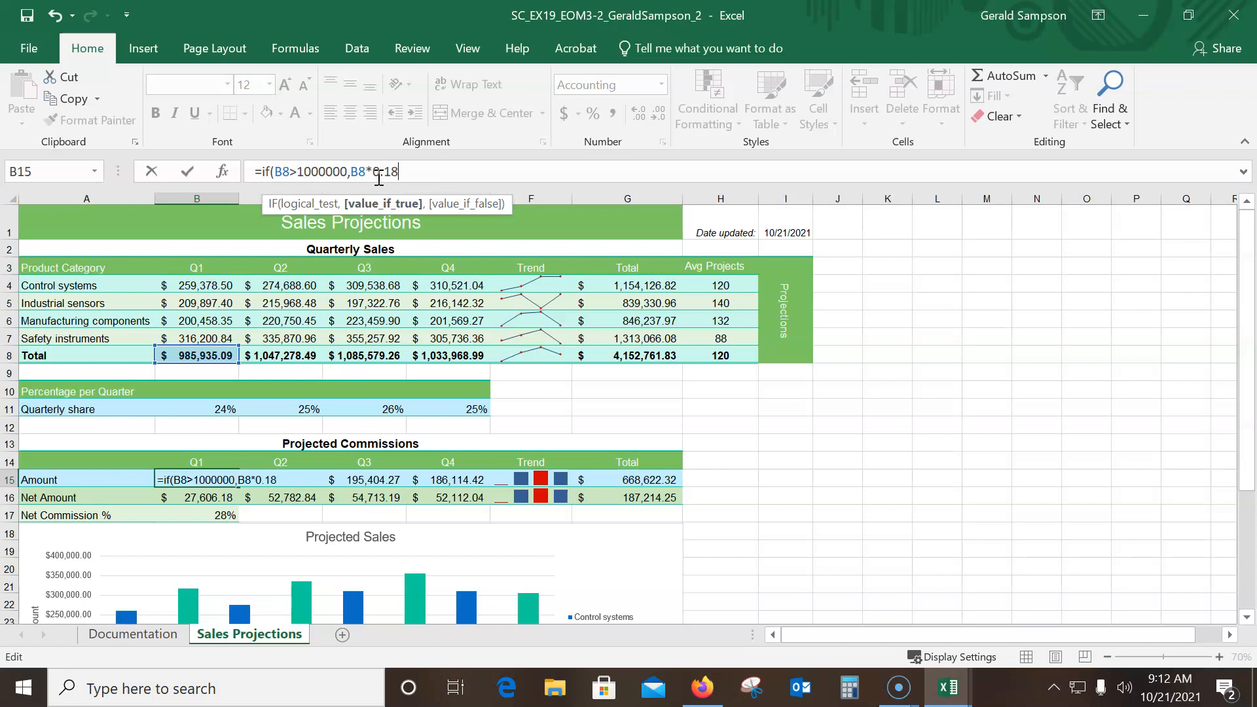
type(",")
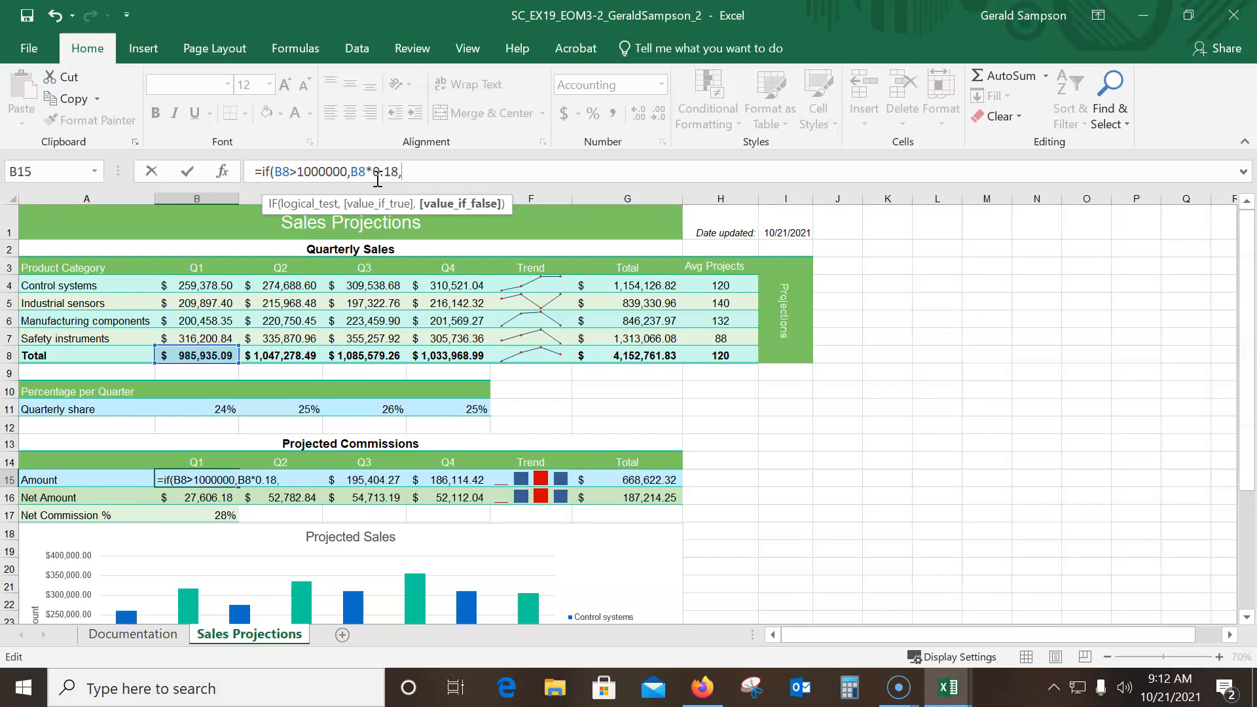
type("B")
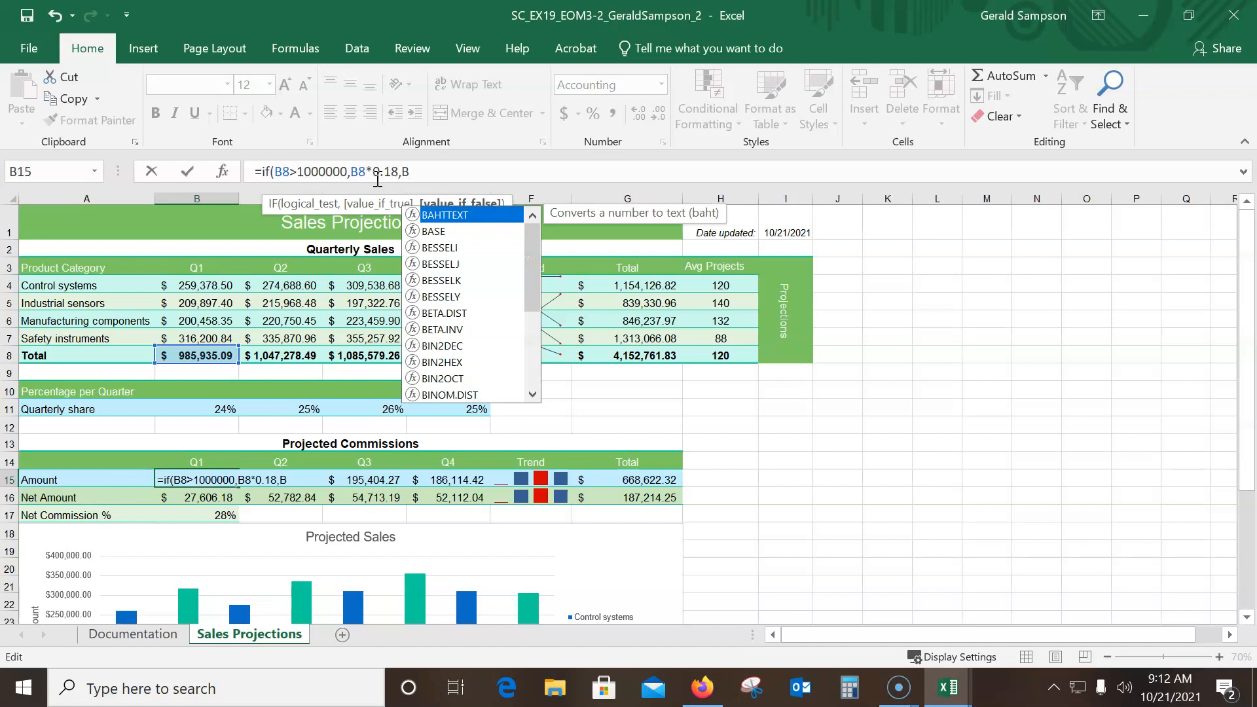
type("8*0.10")
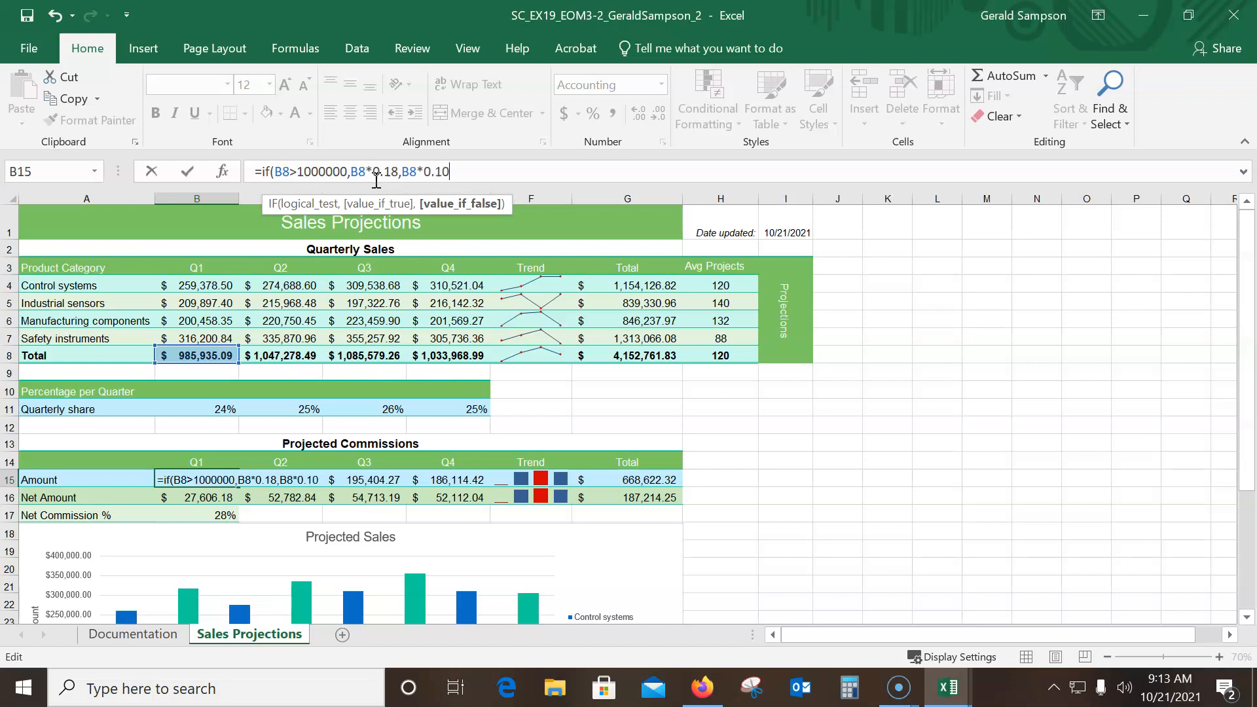
type(")")
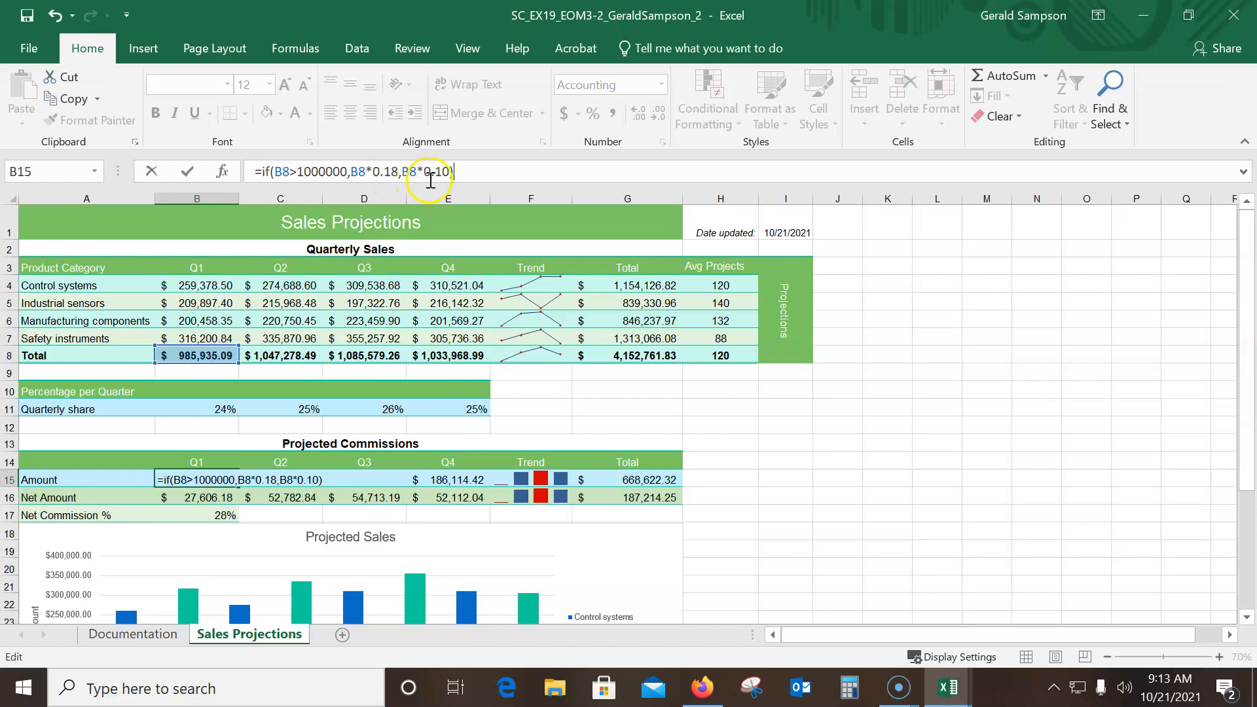
left_click(188, 172)
Fill the B15 commission formula across C15:E15, and check the copied formulas in E15 and C15
left_click_drag(237, 487, 487, 489)
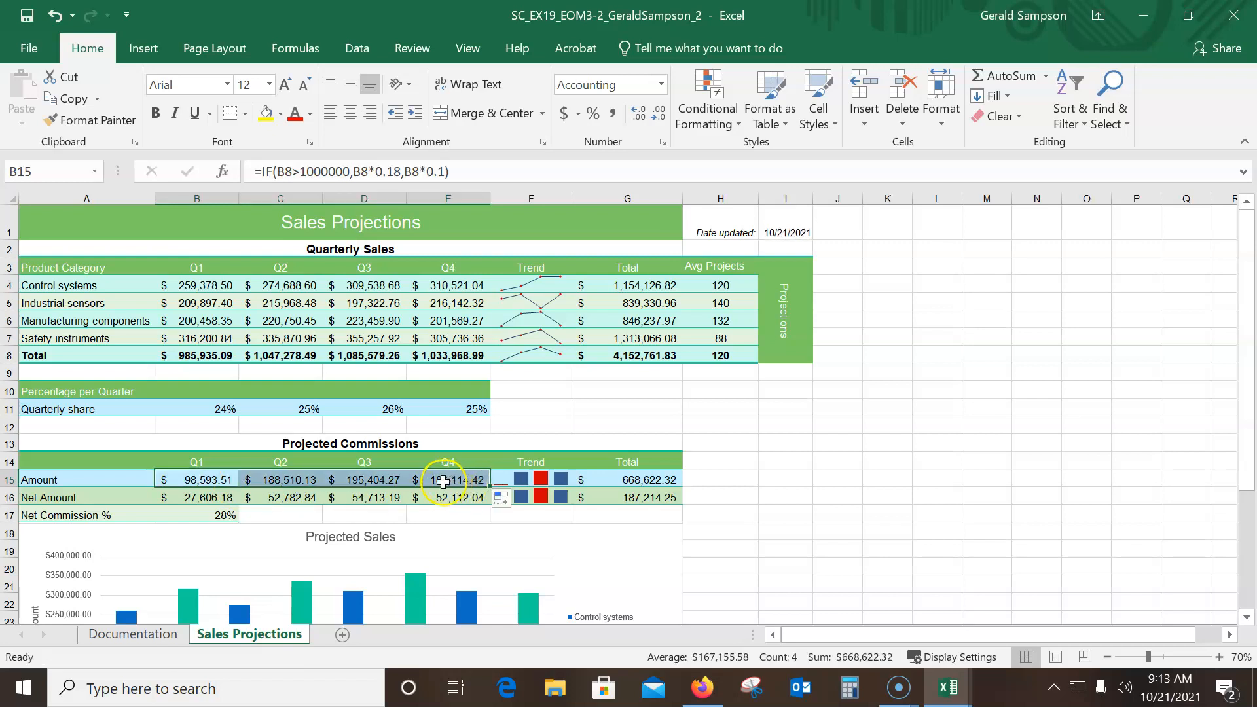
left_click(444, 482)
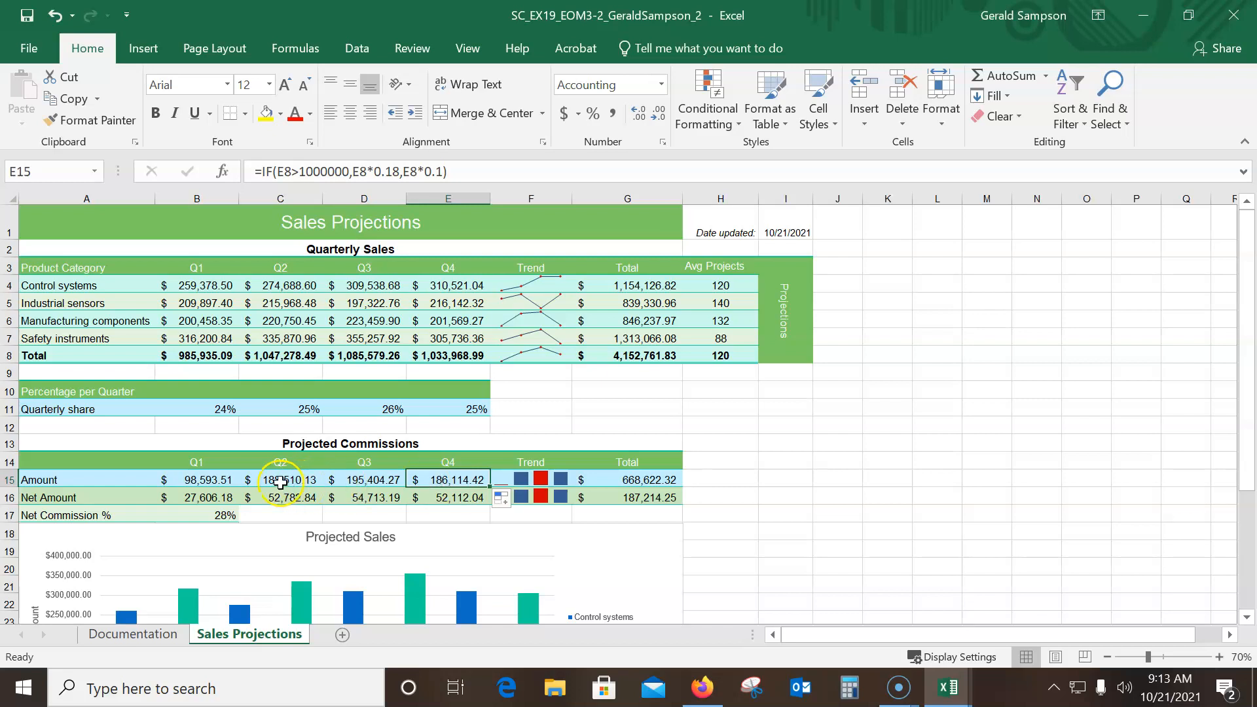
left_click(274, 474)
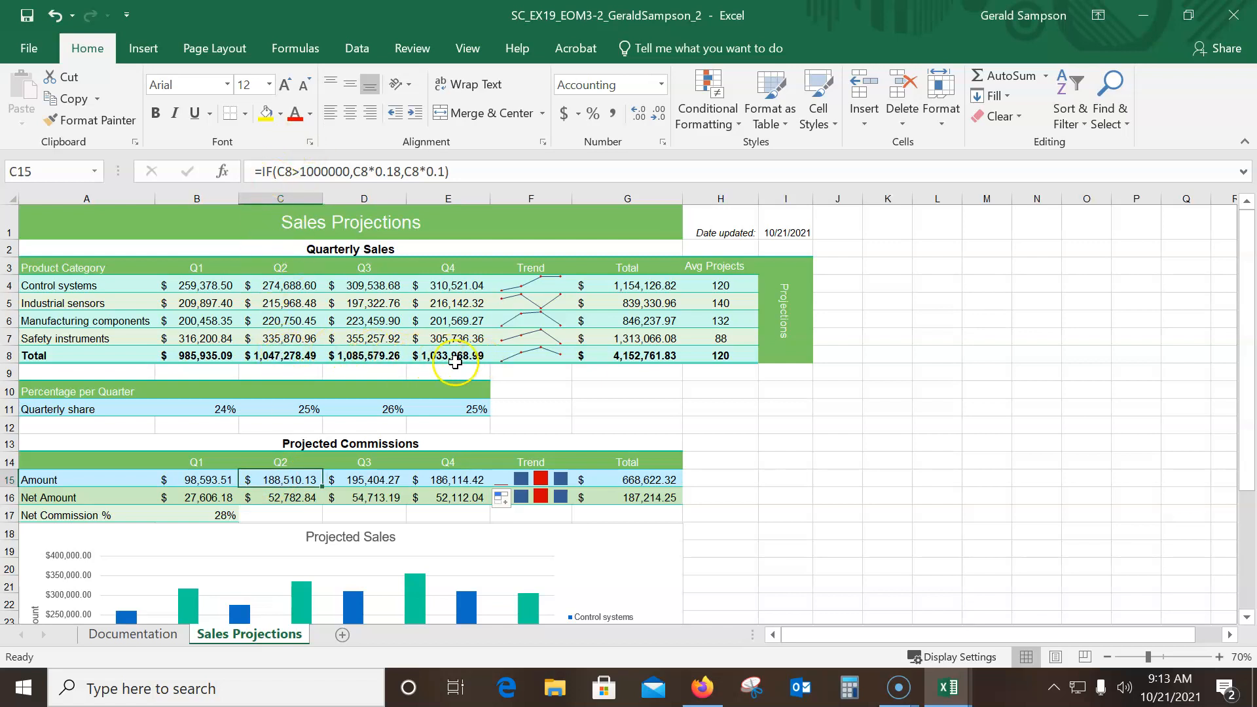
left_click(208, 480)
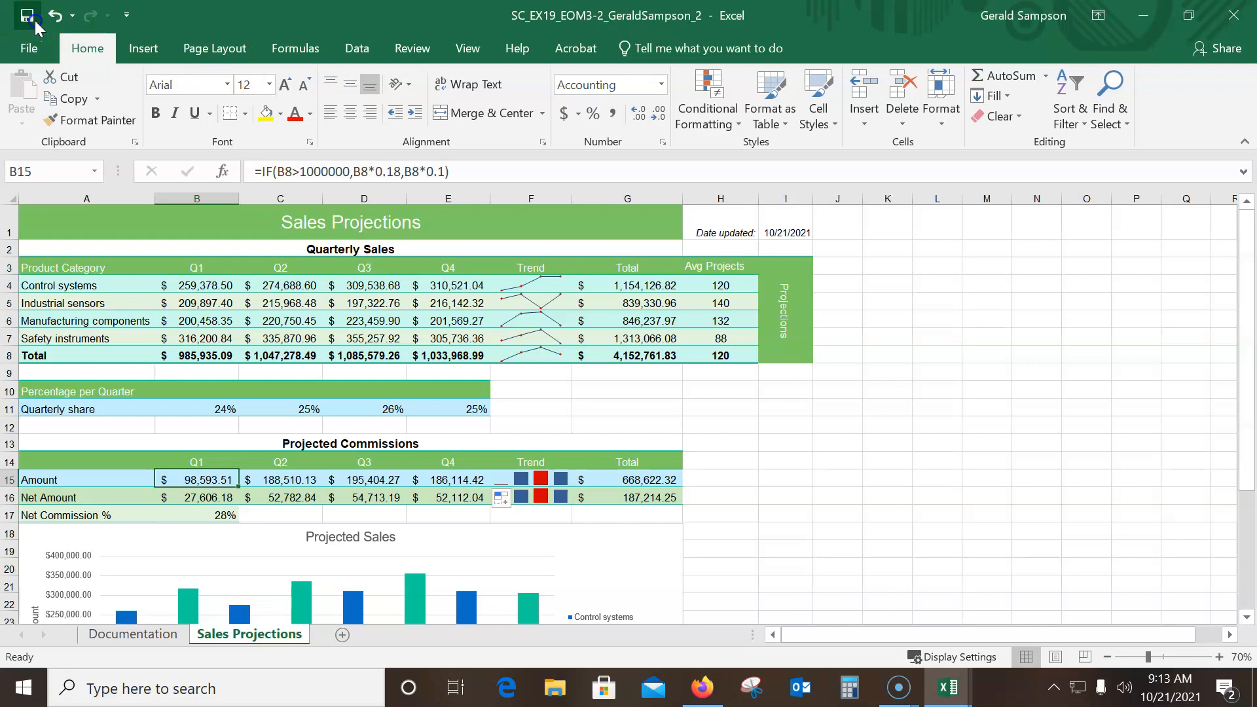
Save and close the workbook, and move the first graded report window off the MindTap project page
left_click(1234, 20)
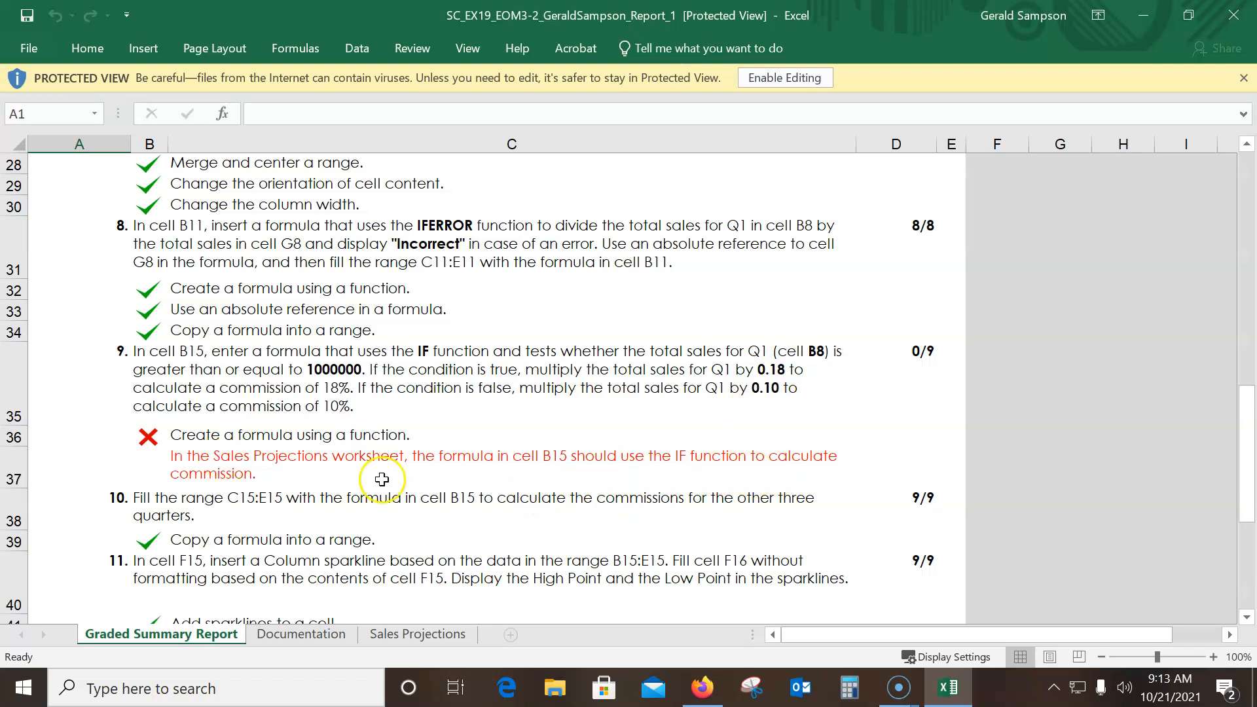
double_click(878, 15)
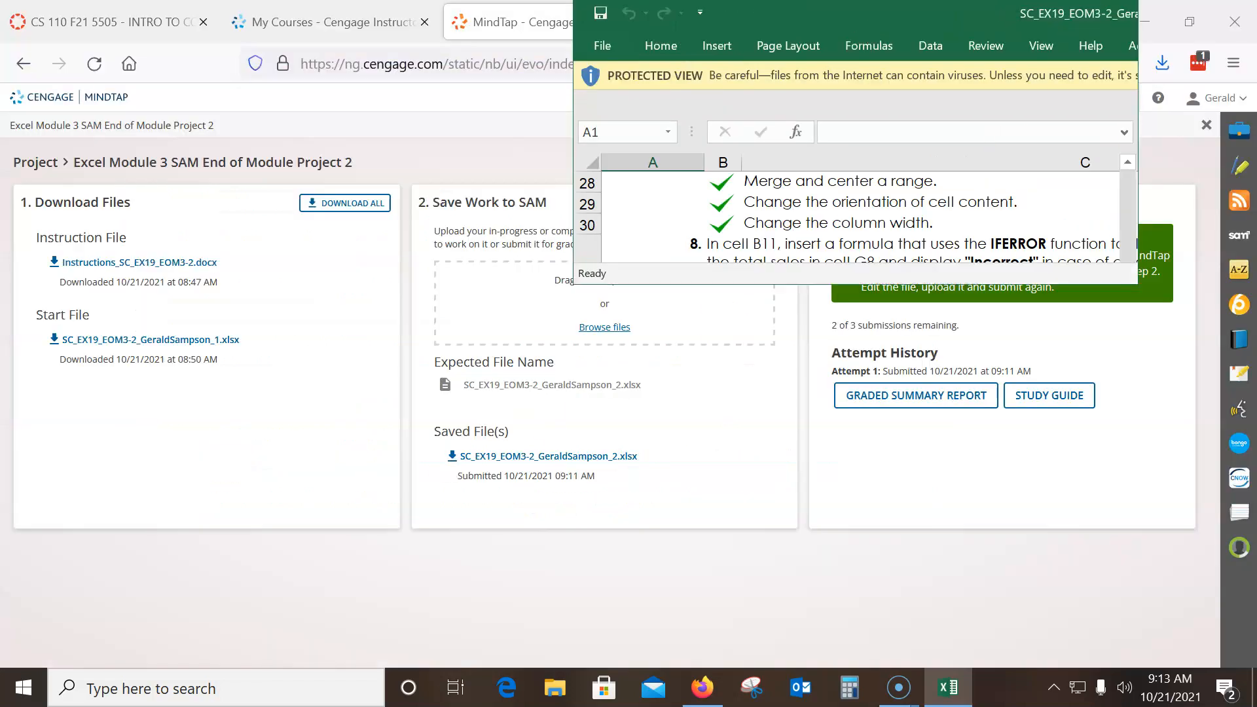
left_click_drag(878, 16, 1256, 189)
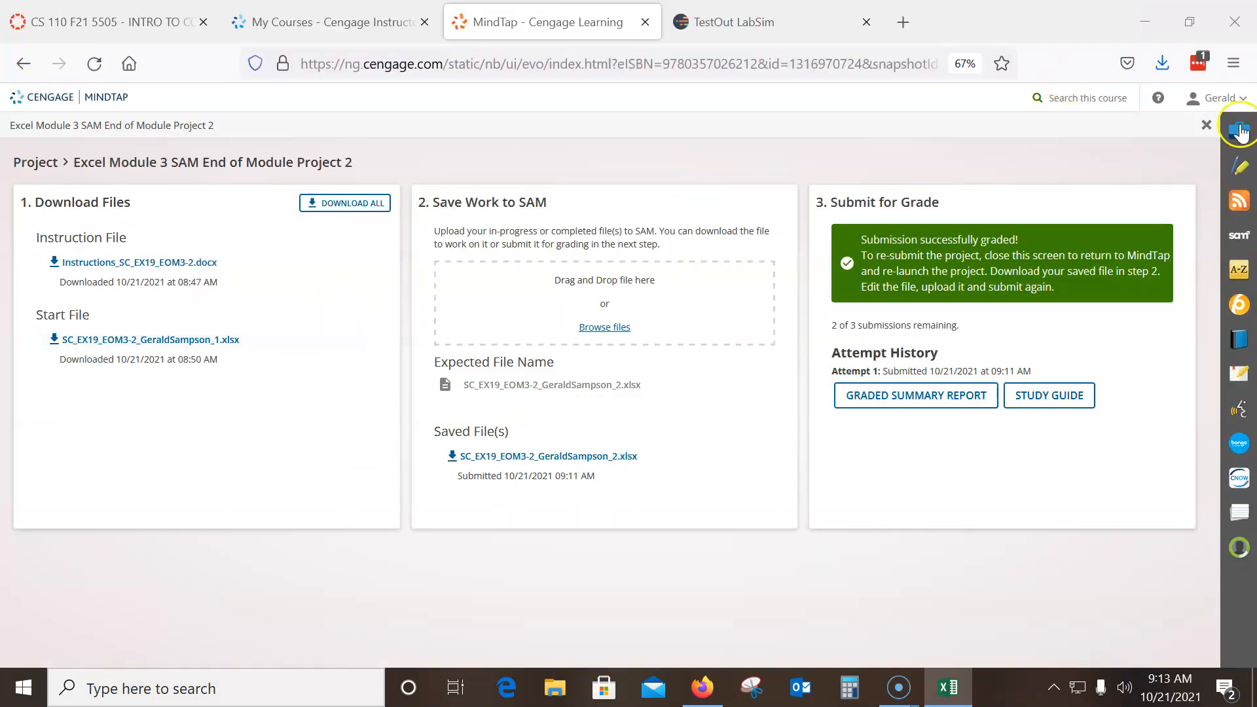
Close the project page and relaunch Excel Module 3 SAM End of Module Project 2 from the MindTap course list
left_click(1207, 124)
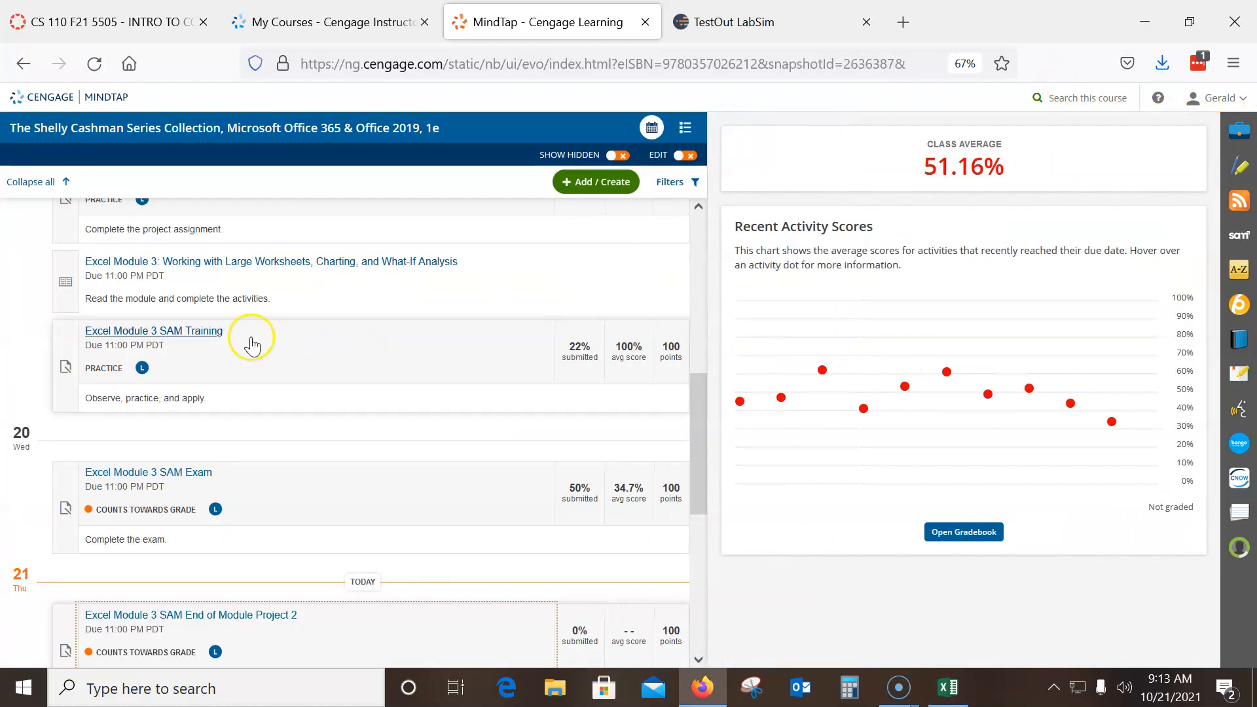
scroll(253, 466, "down", 3)
left_click(263, 380)
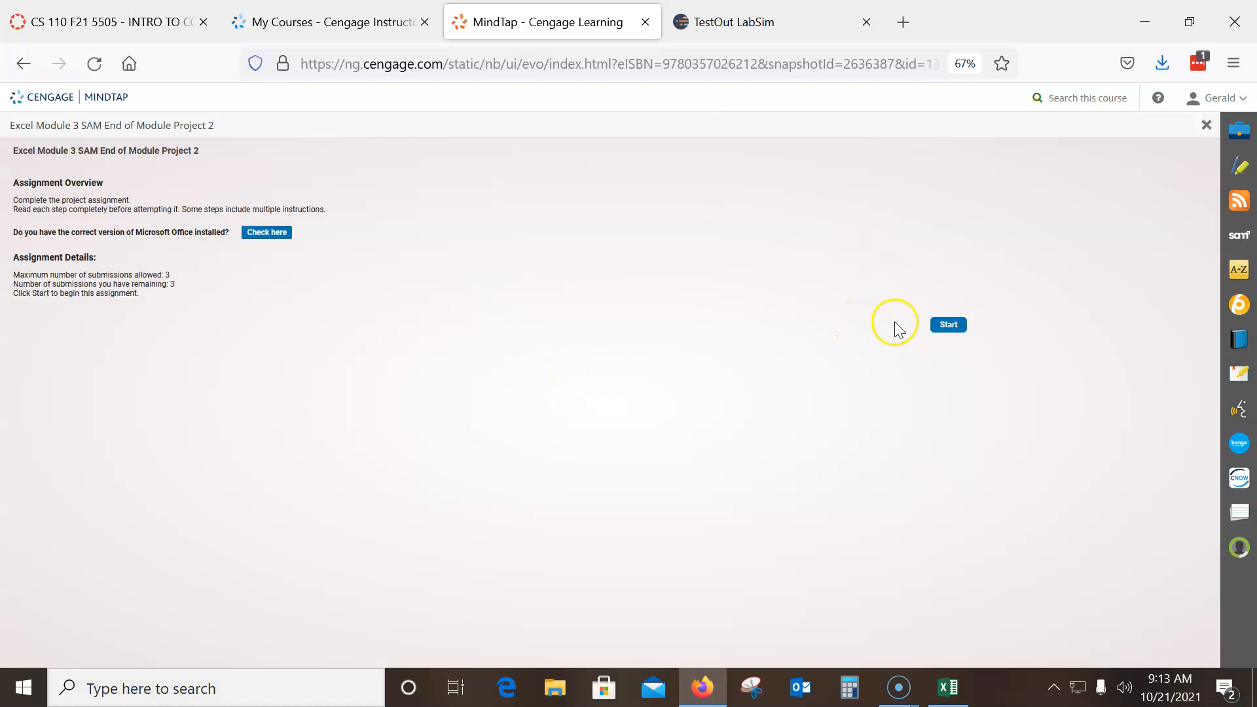
left_click(949, 327)
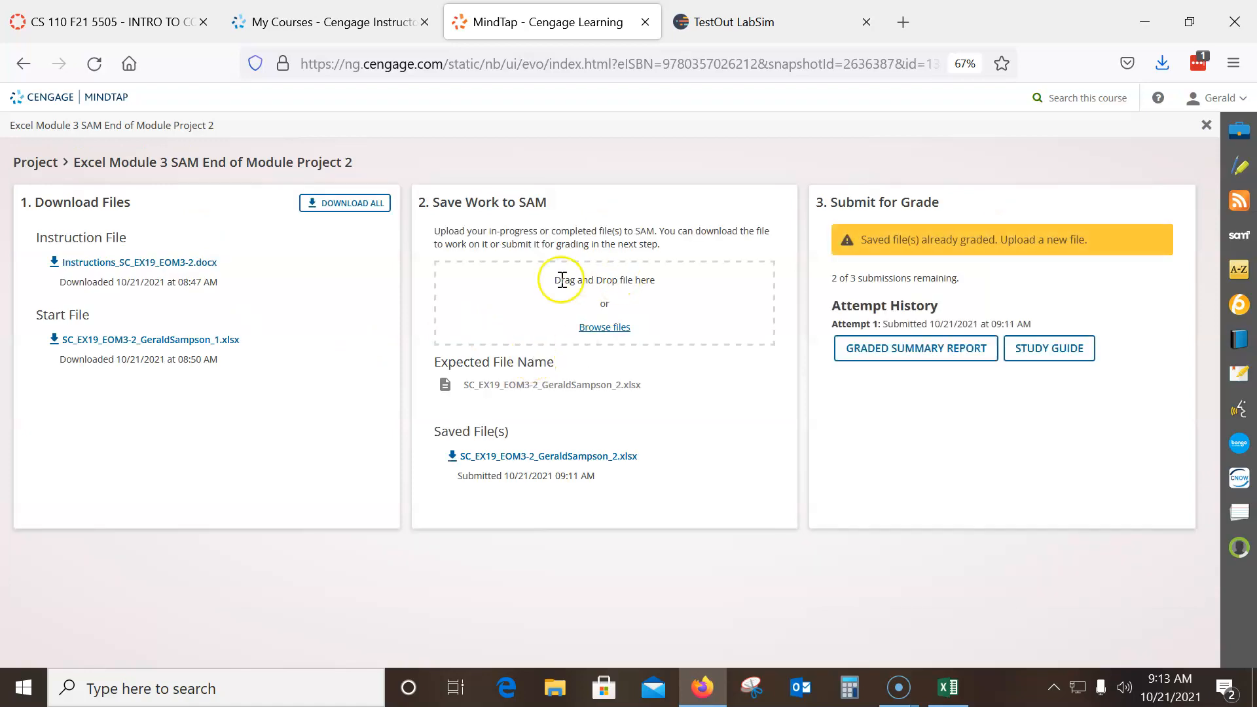
Close the old Excel report, upload the revised SC_EX19_EOM3-2 workbook from the CS110 Homework folder to SAM, and resubmit it for grading
left_click(607, 327)
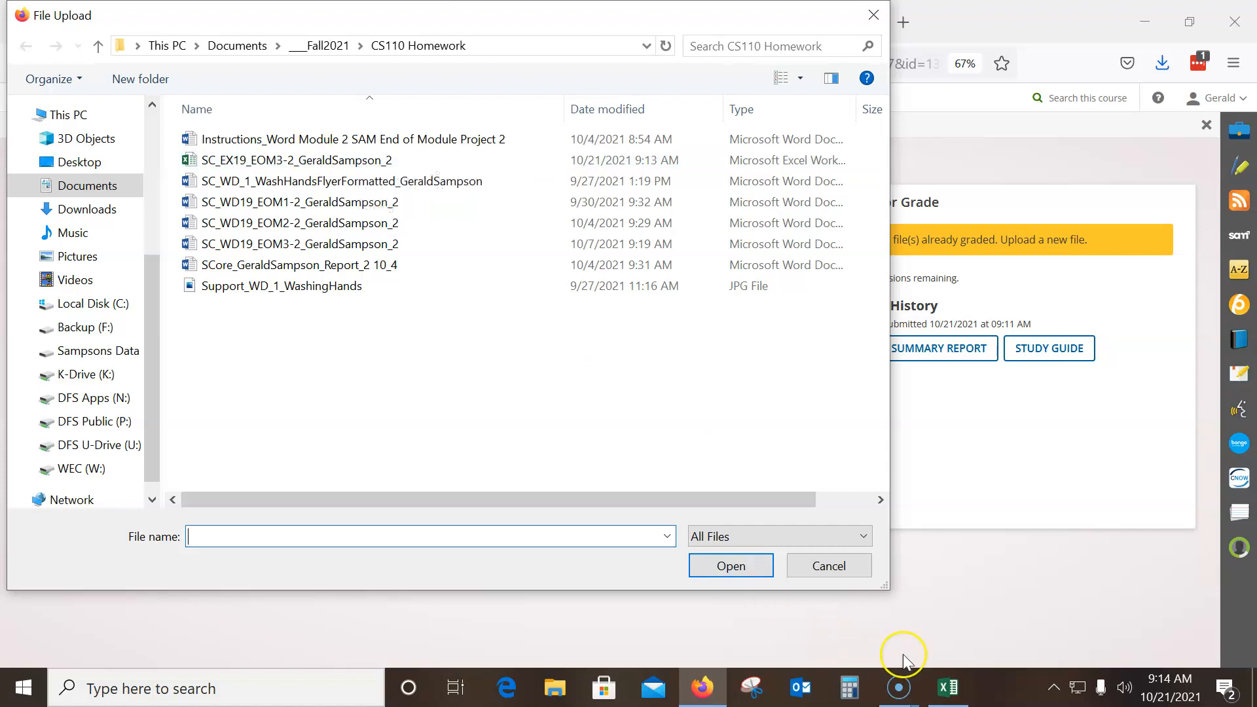
left_click(949, 684)
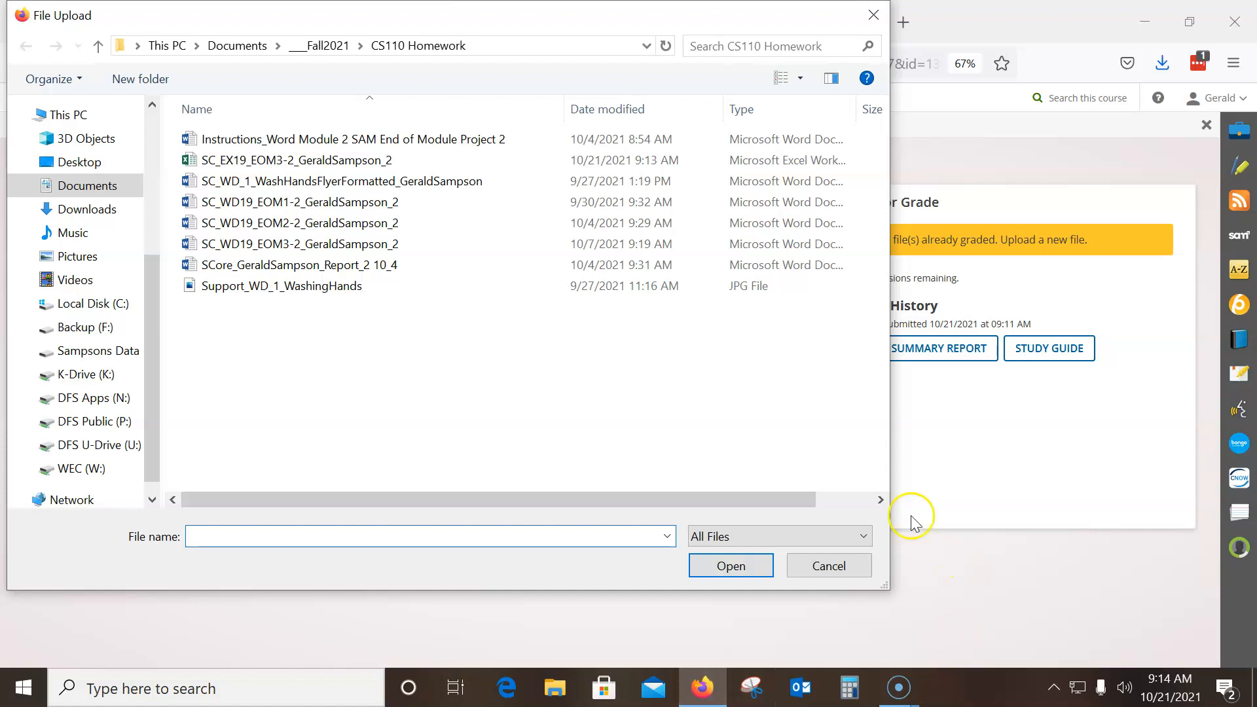
left_click(266, 164)
left_click(735, 566)
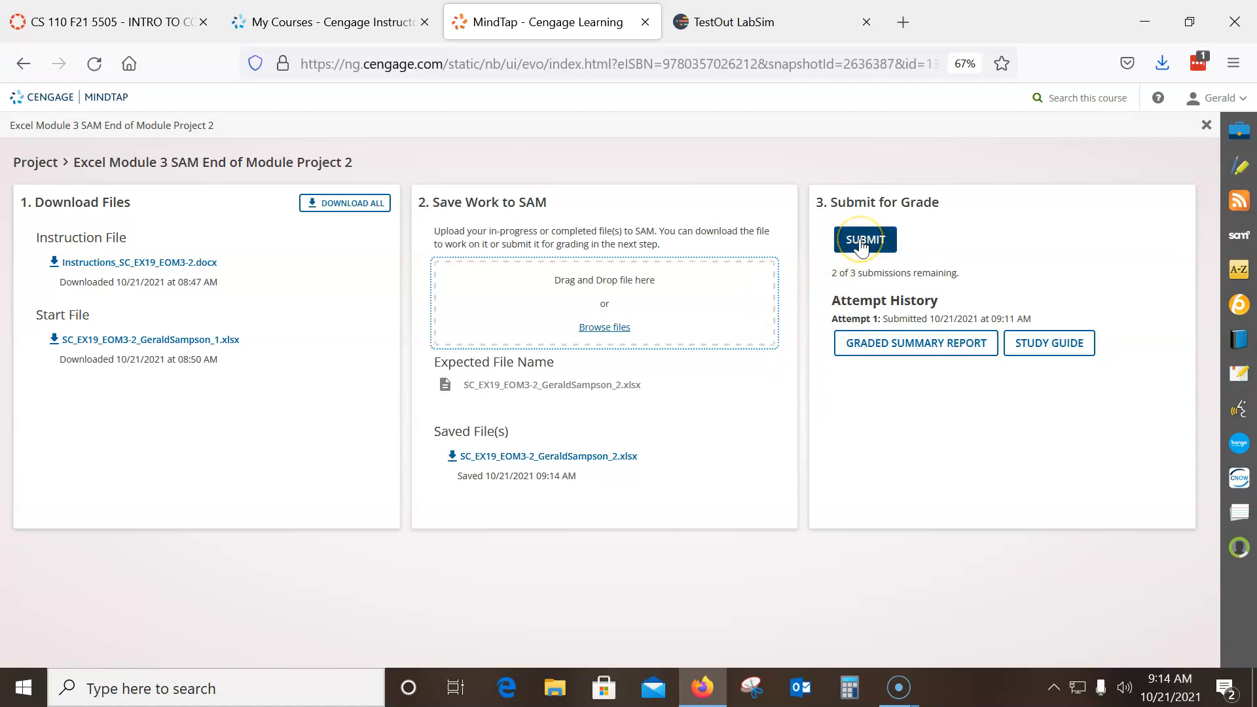
left_click(863, 240)
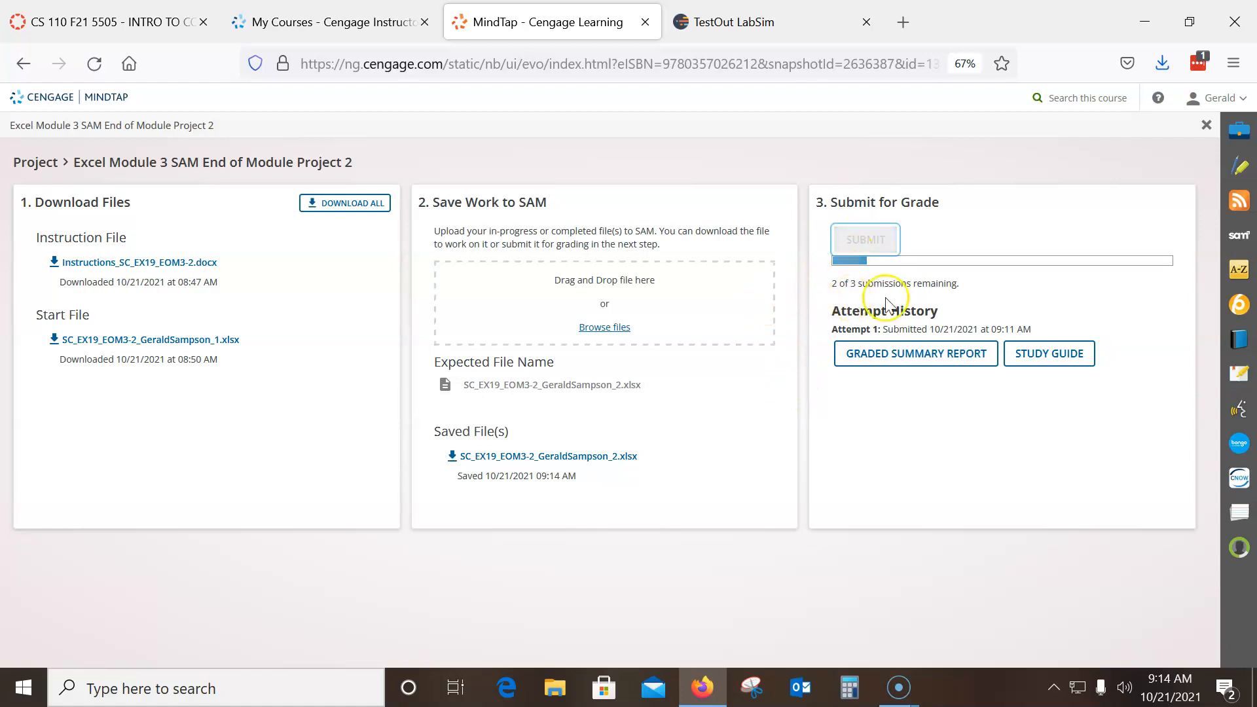
Open the second attempt's graded summary report in Excel and review the score and the feedback on task 9's IF formula
left_click(932, 400)
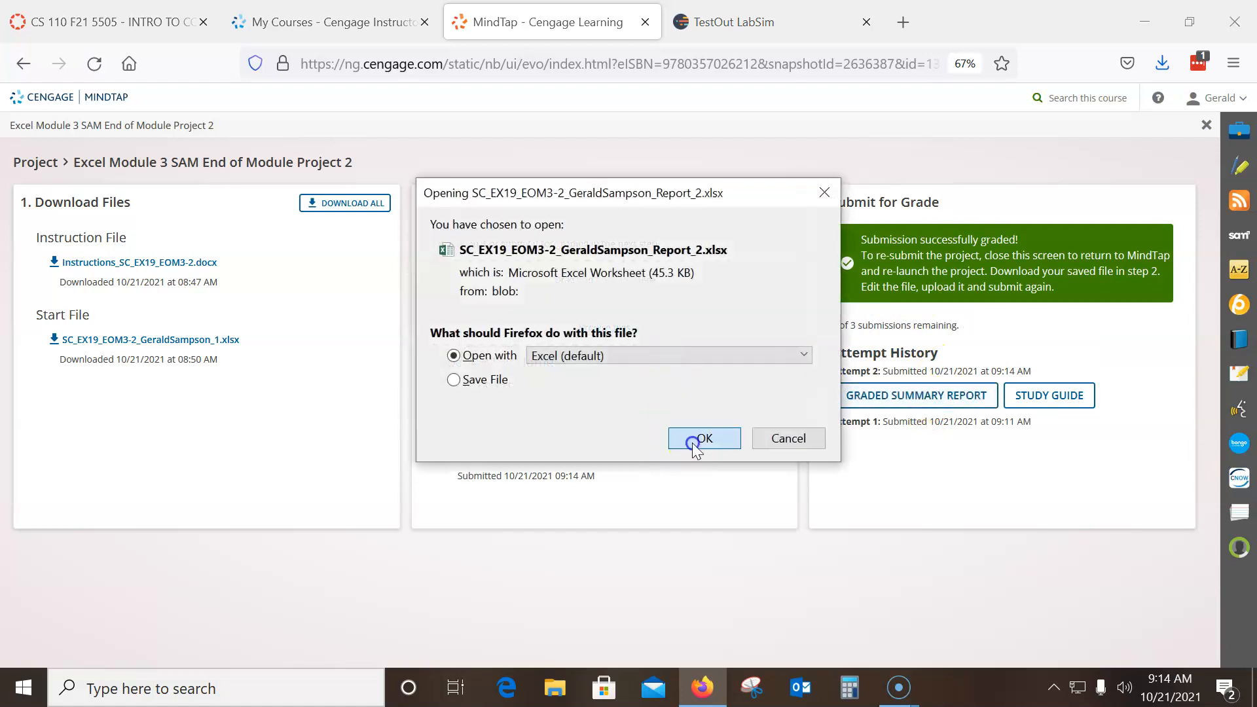
left_click(696, 440)
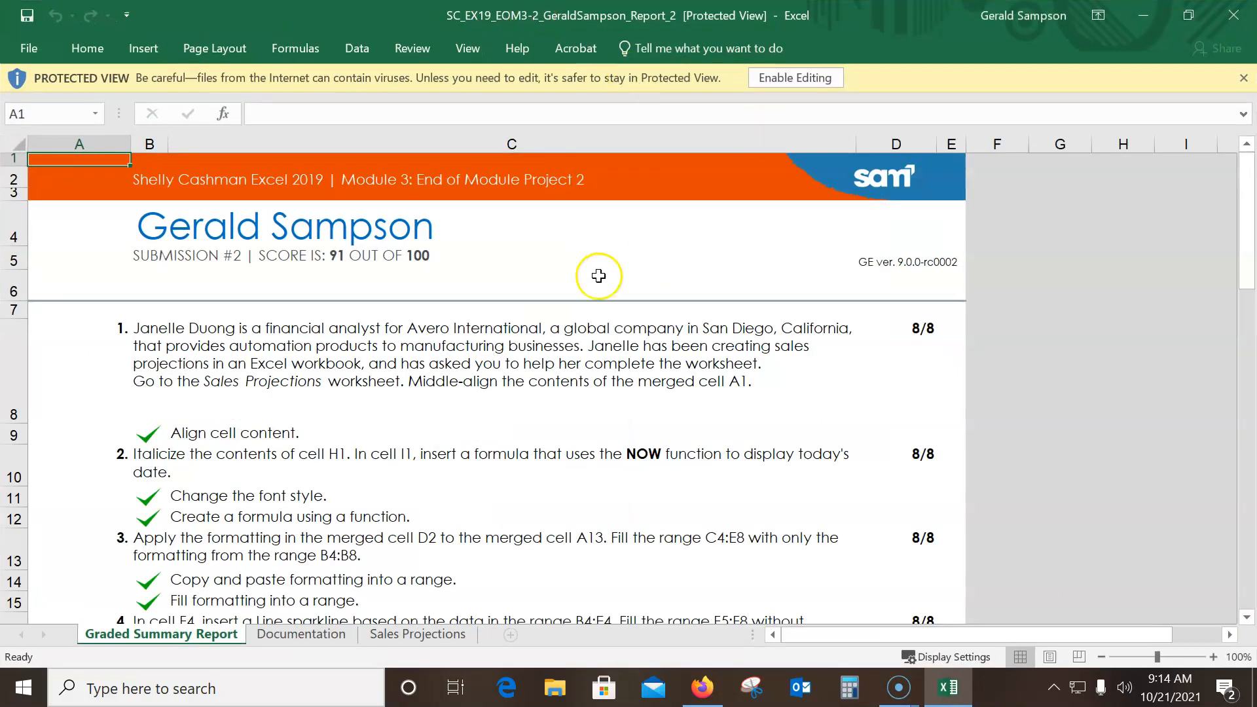
left_click(296, 264)
scroll(441, 328, "down", 8)
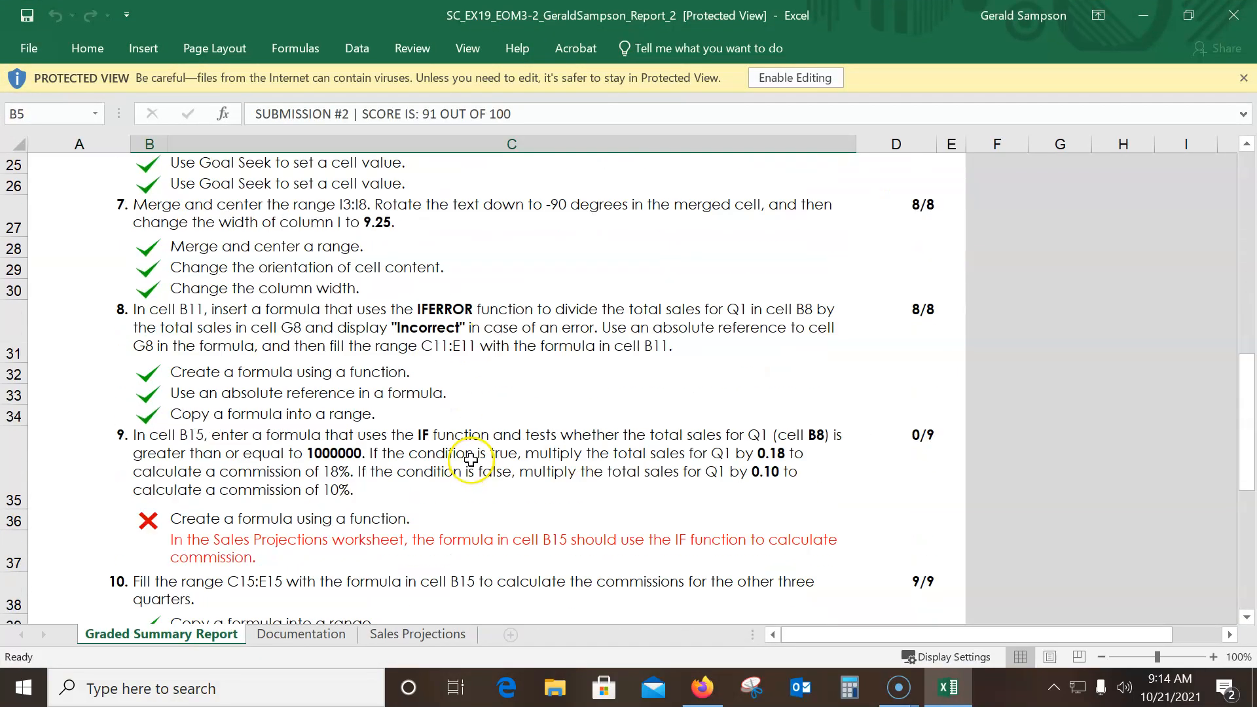
scroll(471, 460, "down", 3)
scroll(469, 463, "up", 1)
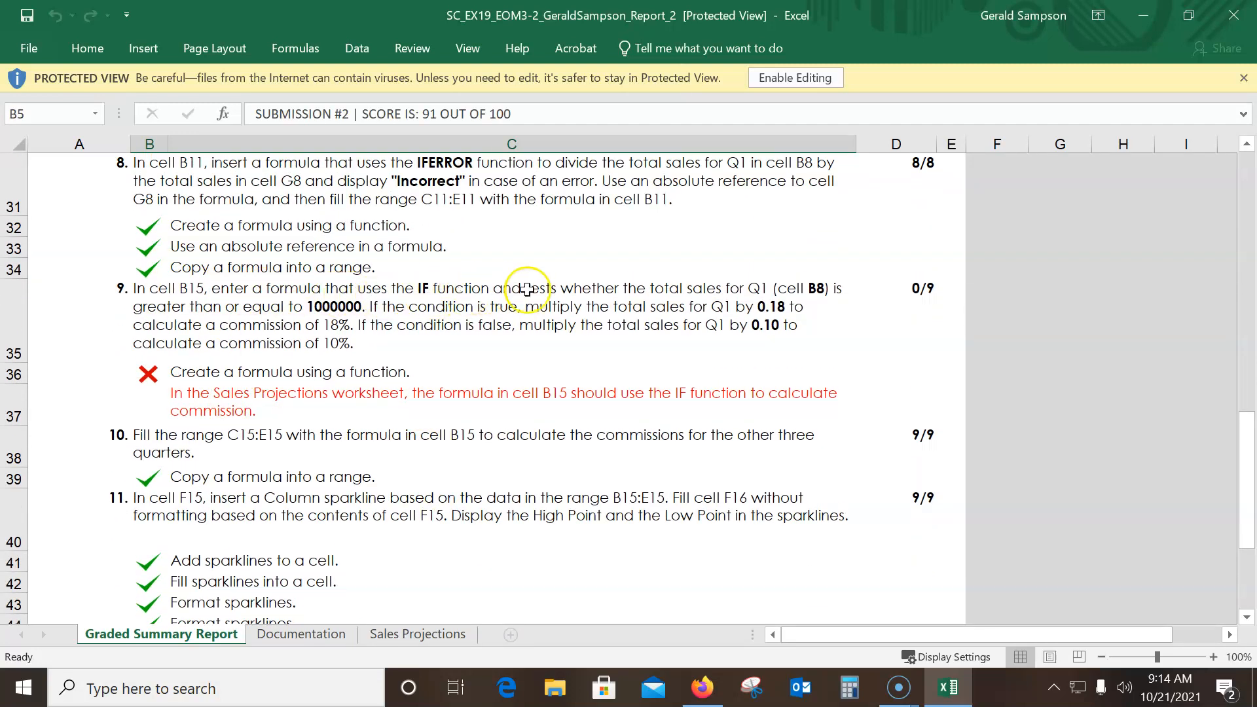
left_click(337, 307)
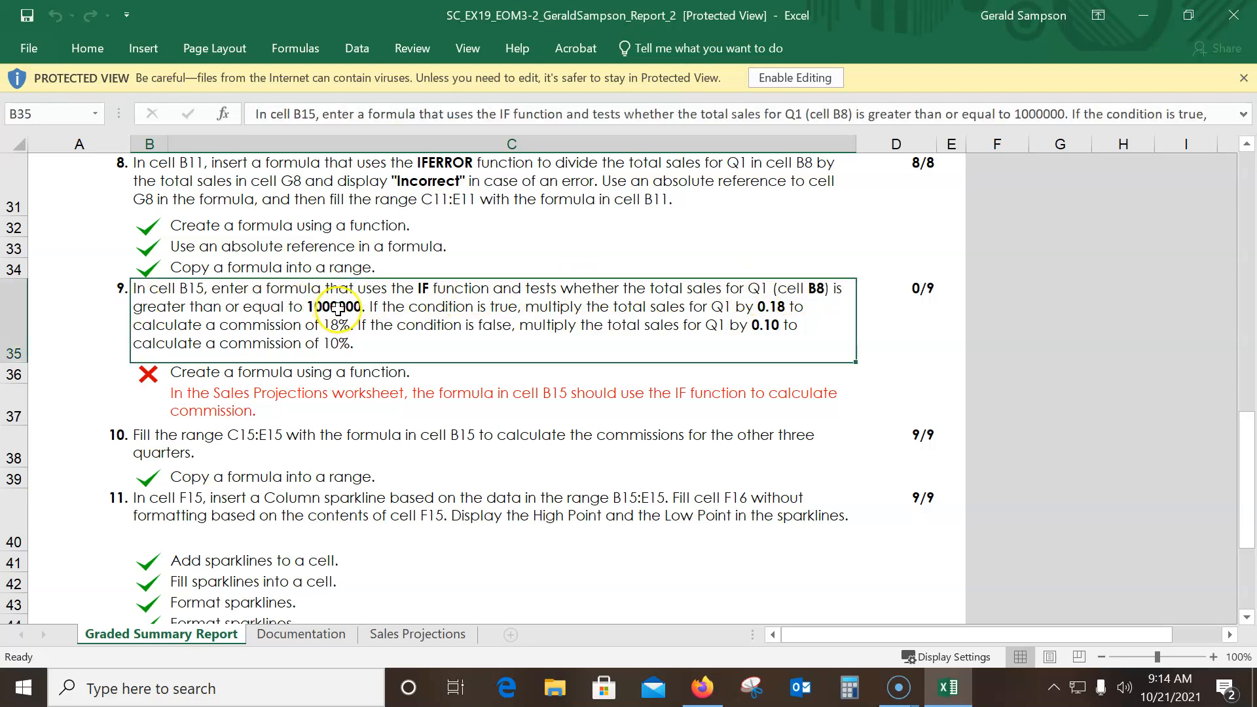
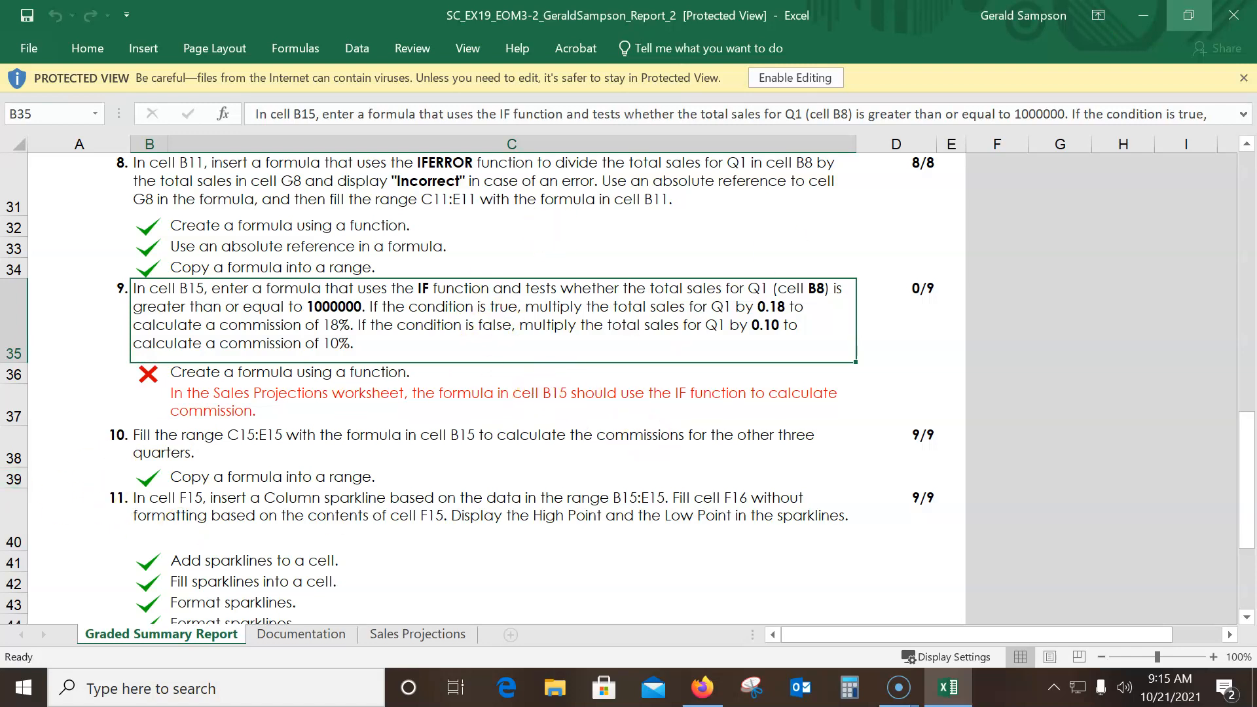
Close the second graded report, relaunch Excel, and reopen the most recent SC_EX19_EOM3-2 project workbook
left_click(1221, 18)
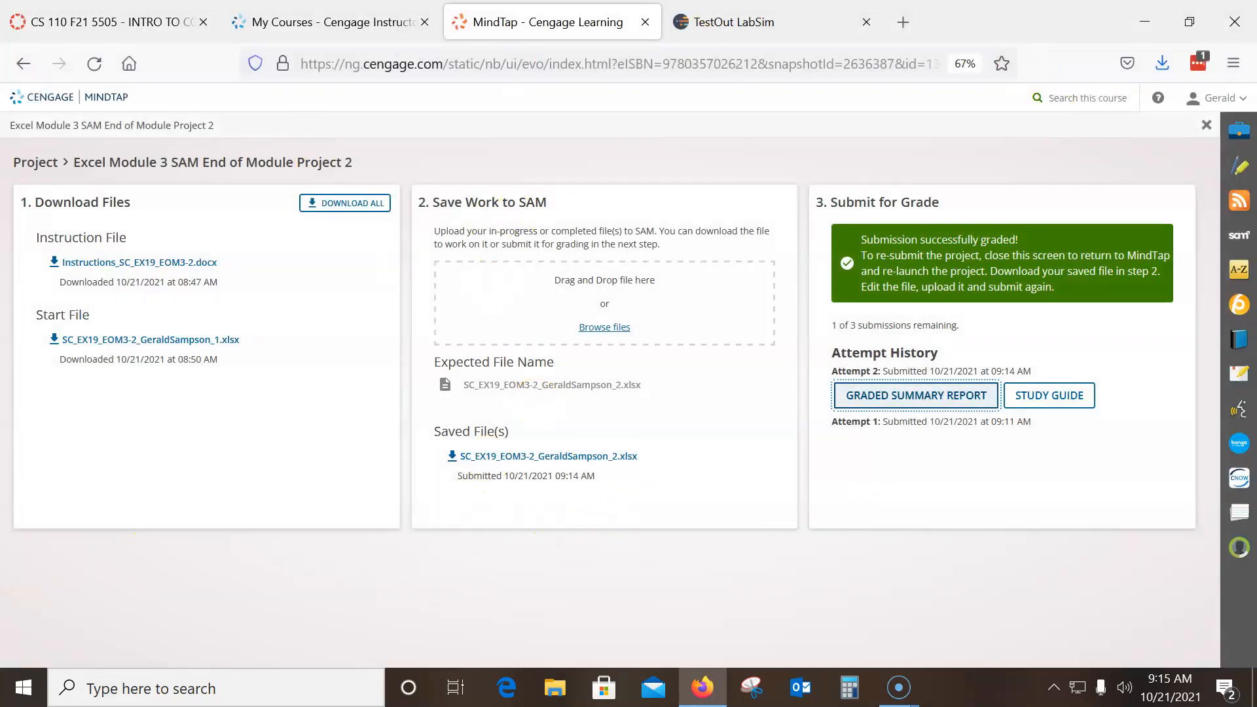
left_click(22, 687)
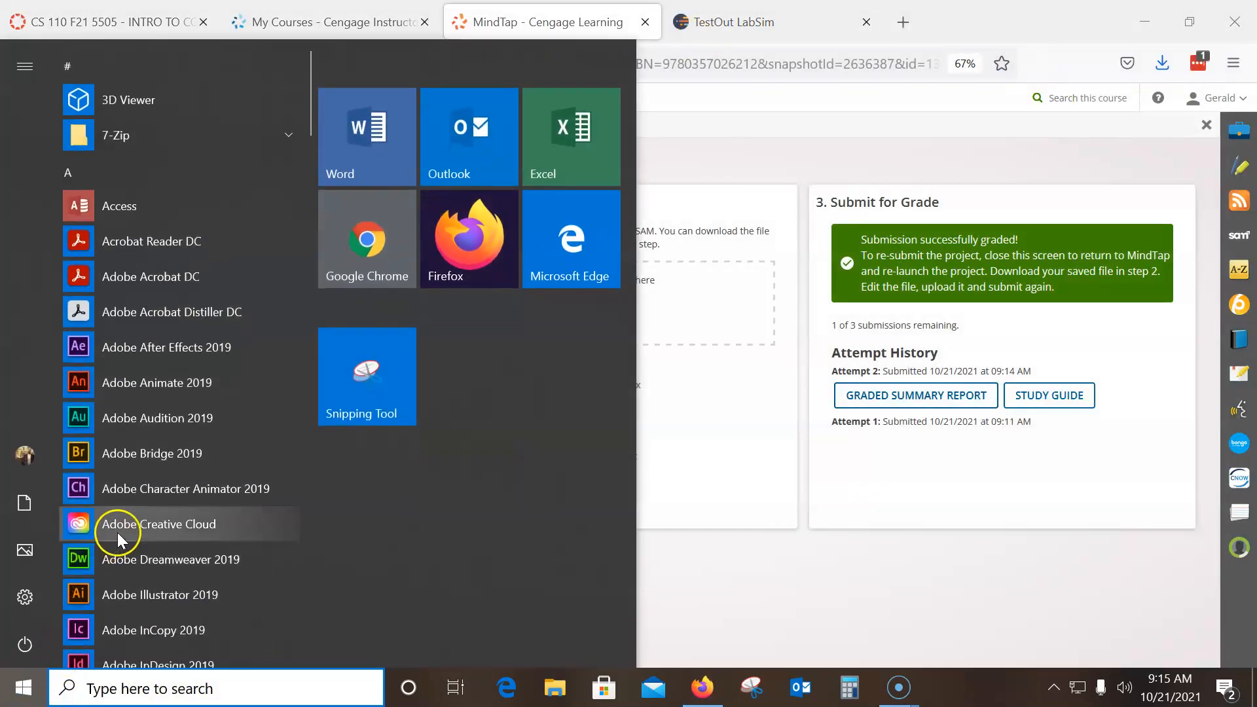
type("exce")
left_click(112, 142)
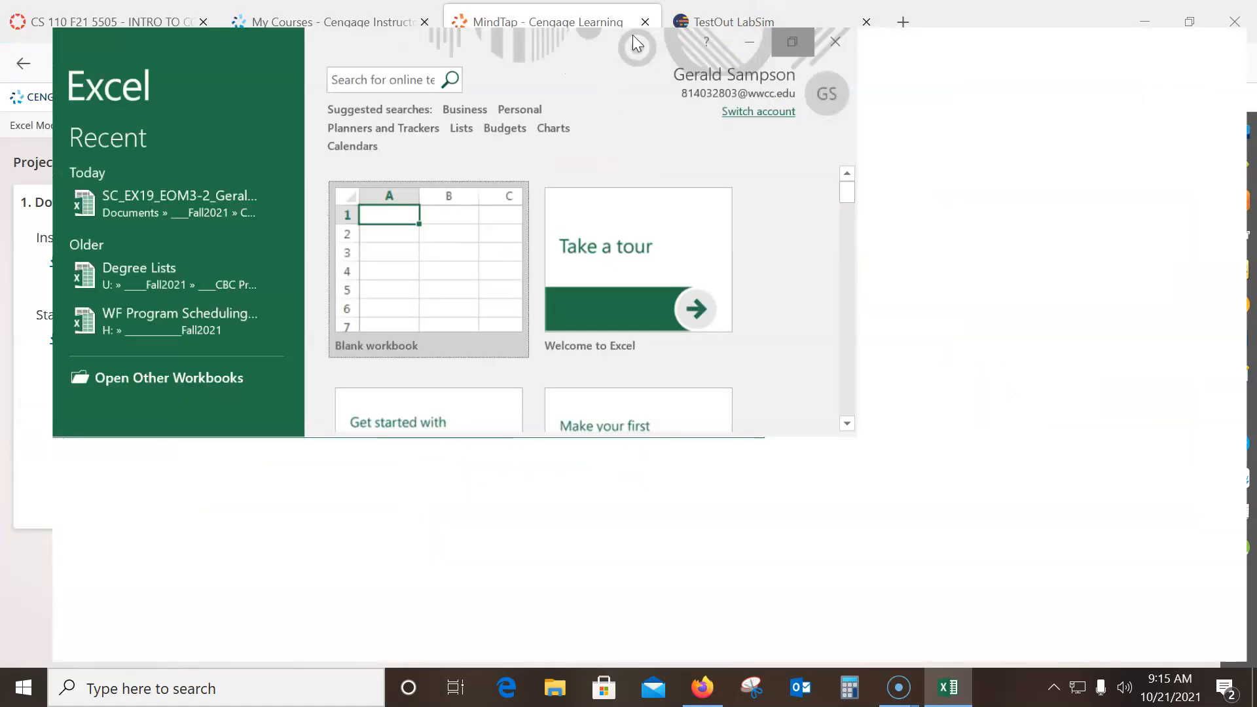
double_click(364, 20)
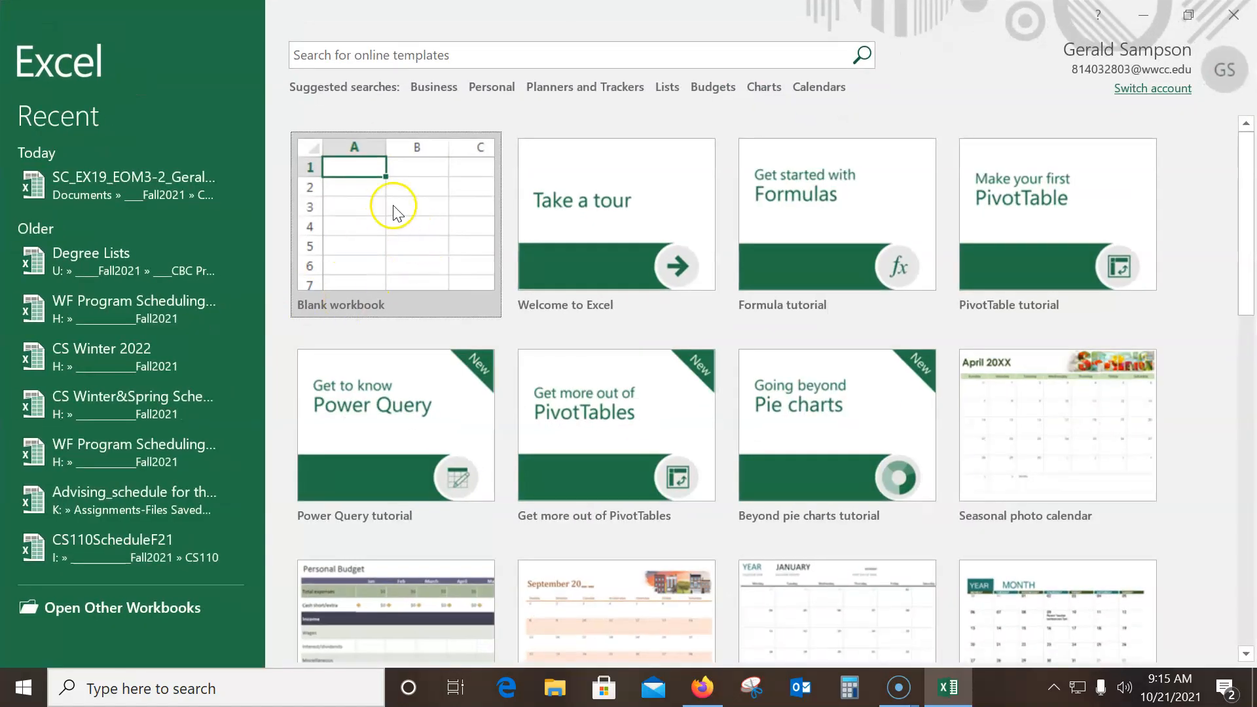
left_click(107, 175)
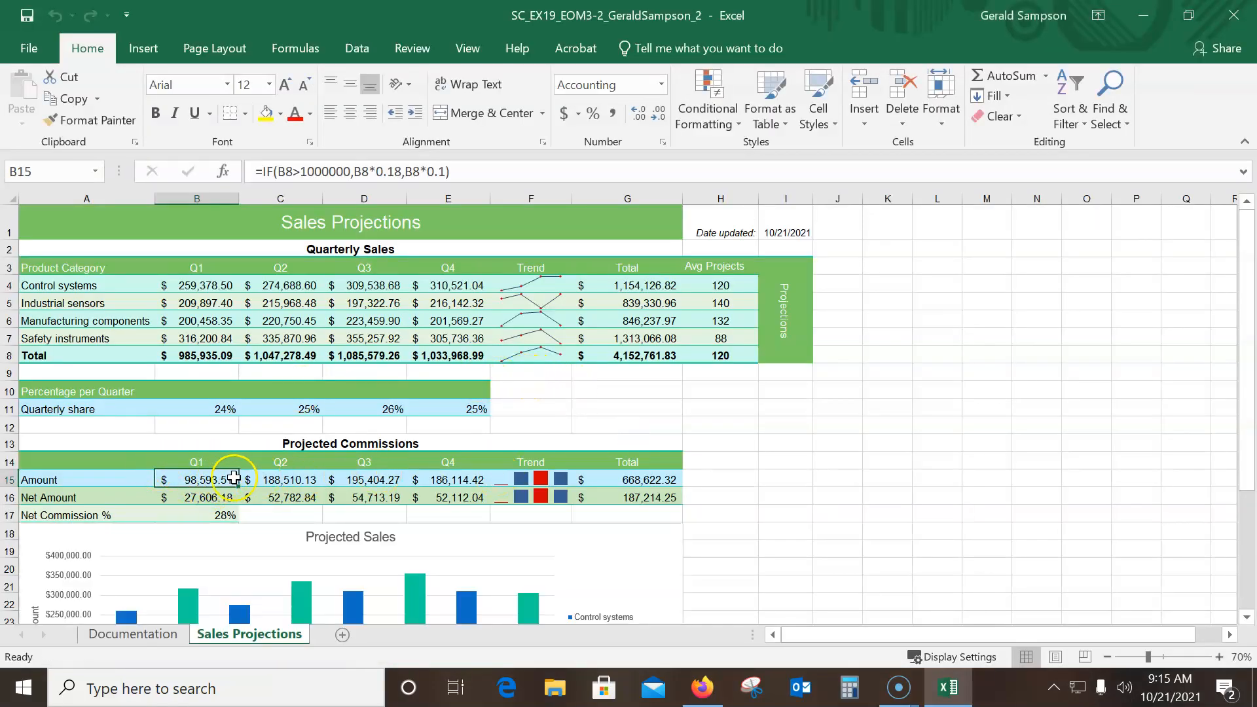
Recheck and re-enter the Q1 commission formula =IF(B8>1000000,B8*0.18,B8*0.1) in cell B15 of the Sales Projections sheet
left_click(774, 479)
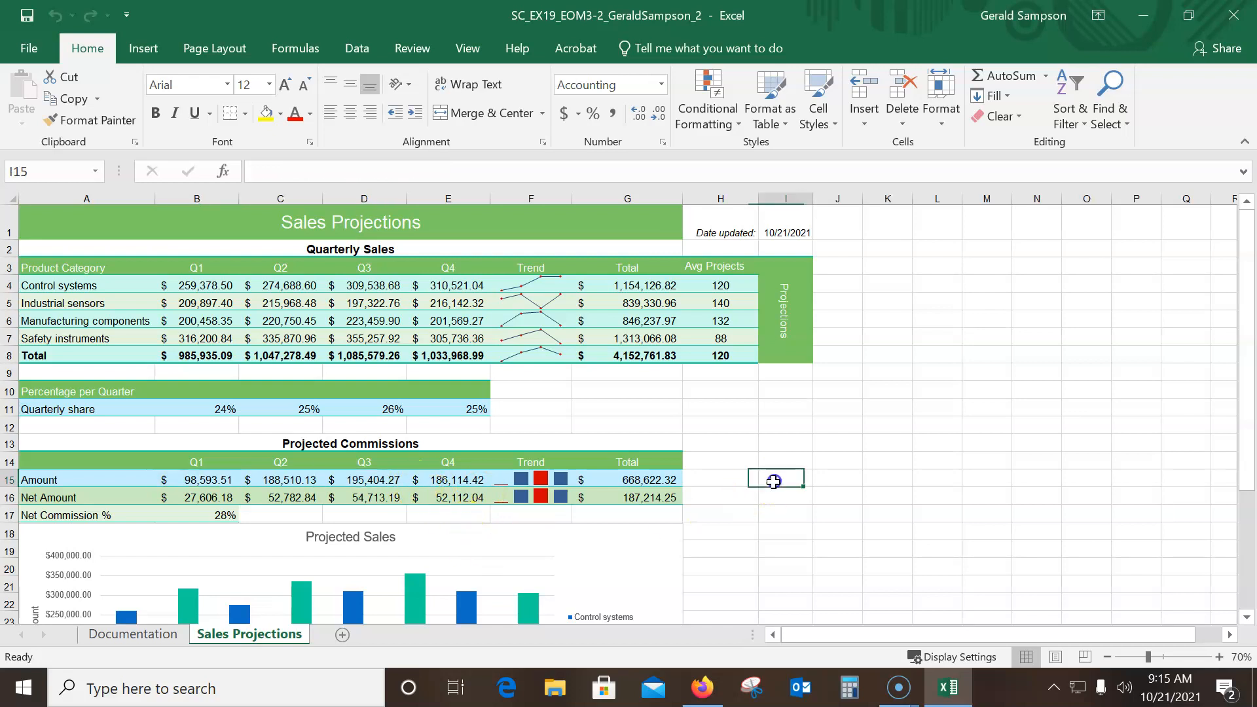
left_click(217, 479)
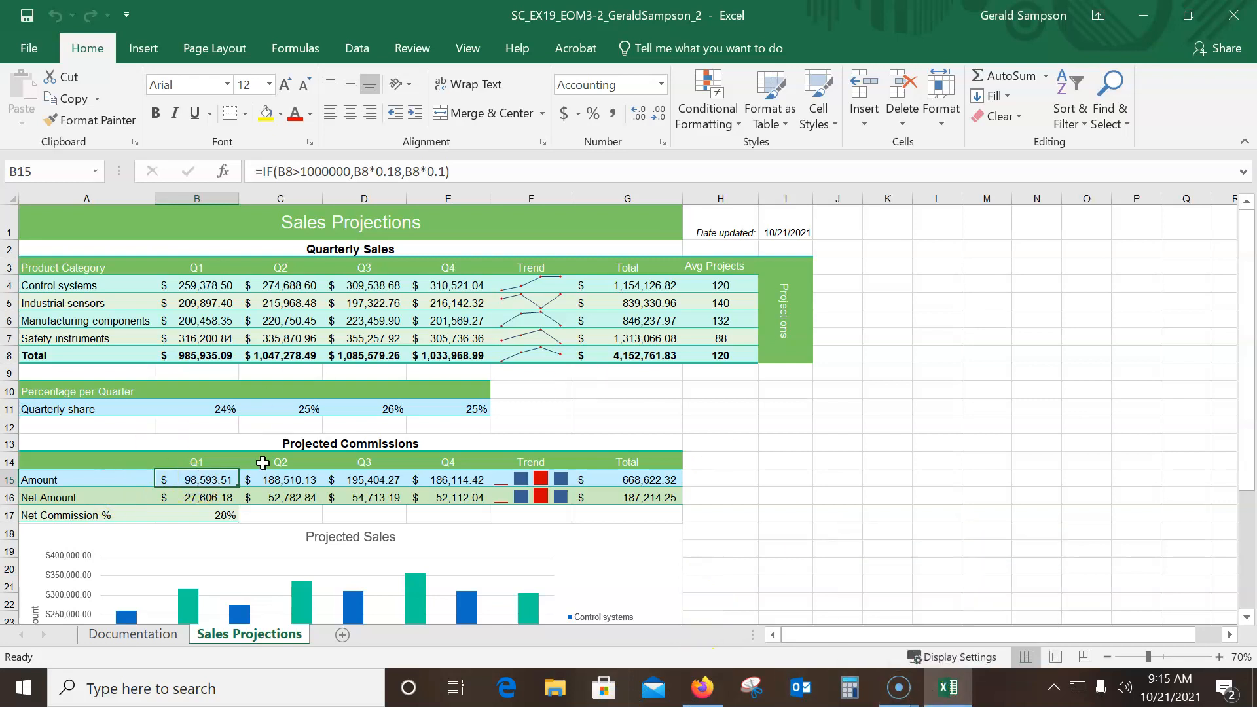
left_click(295, 172)
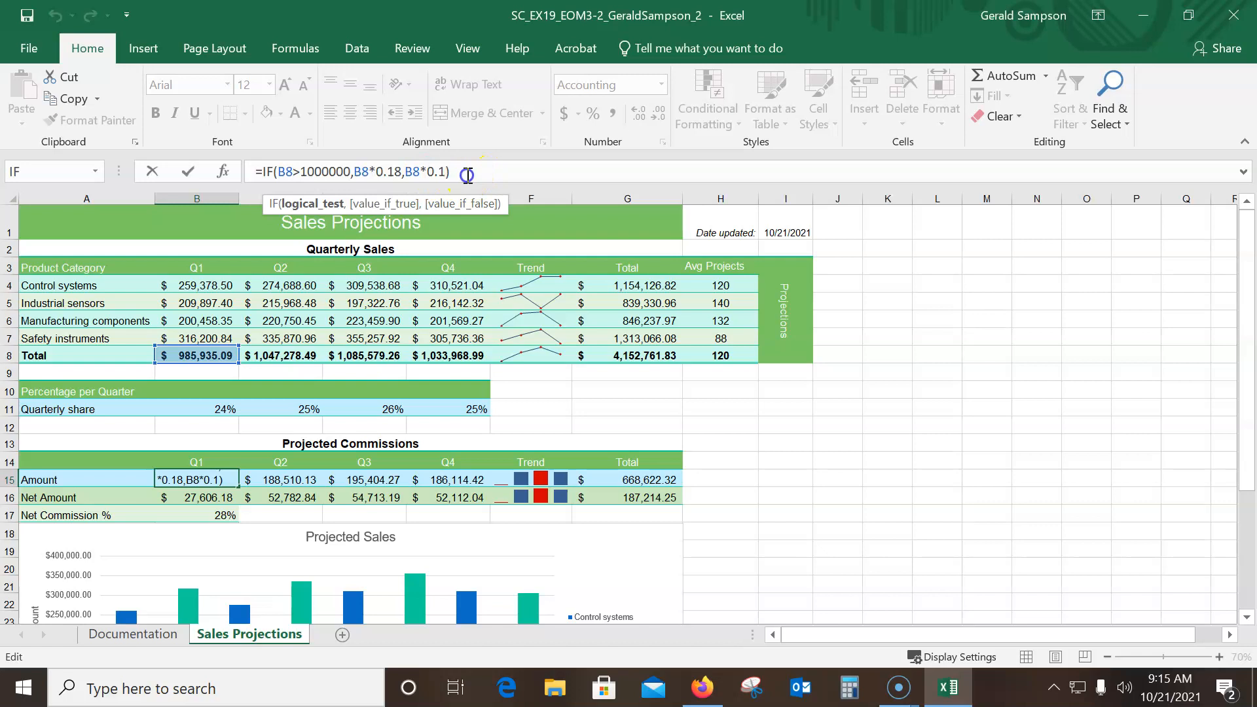
left_click(467, 174)
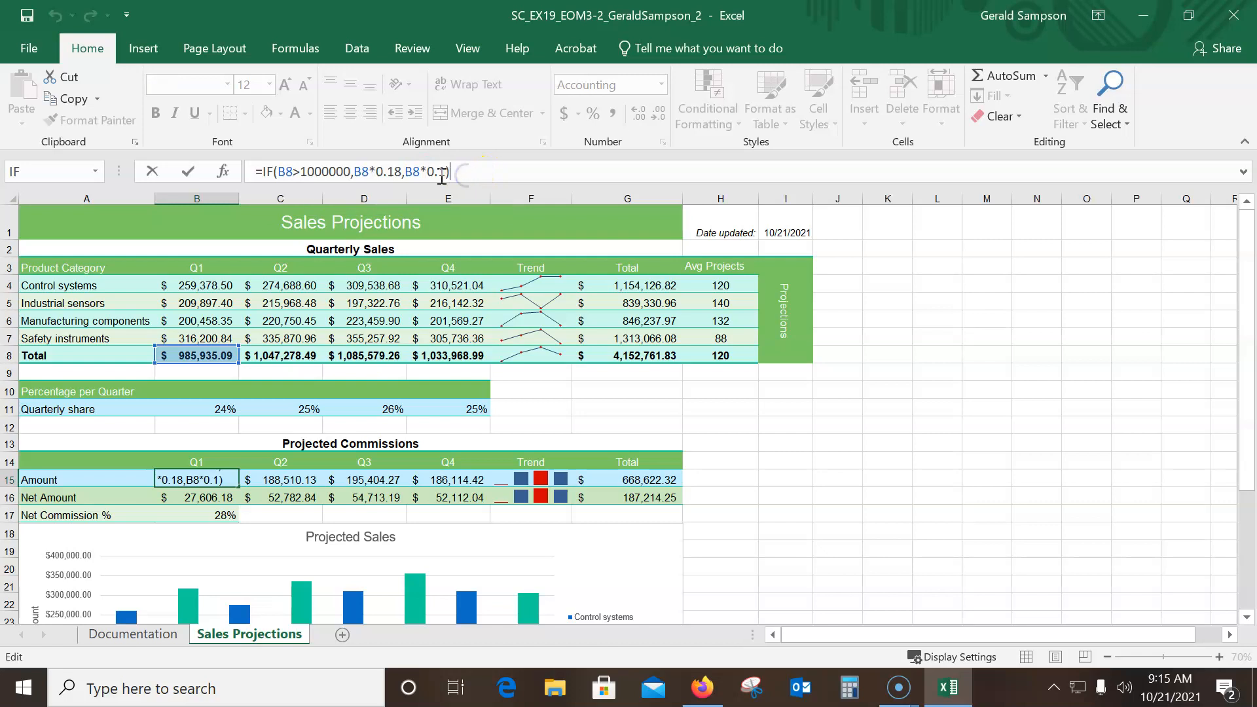
left_click(183, 172)
Fill the range C15:E15 with the B15 formula without formatting, and save and close the workbook
left_click_drag(240, 488, 494, 476)
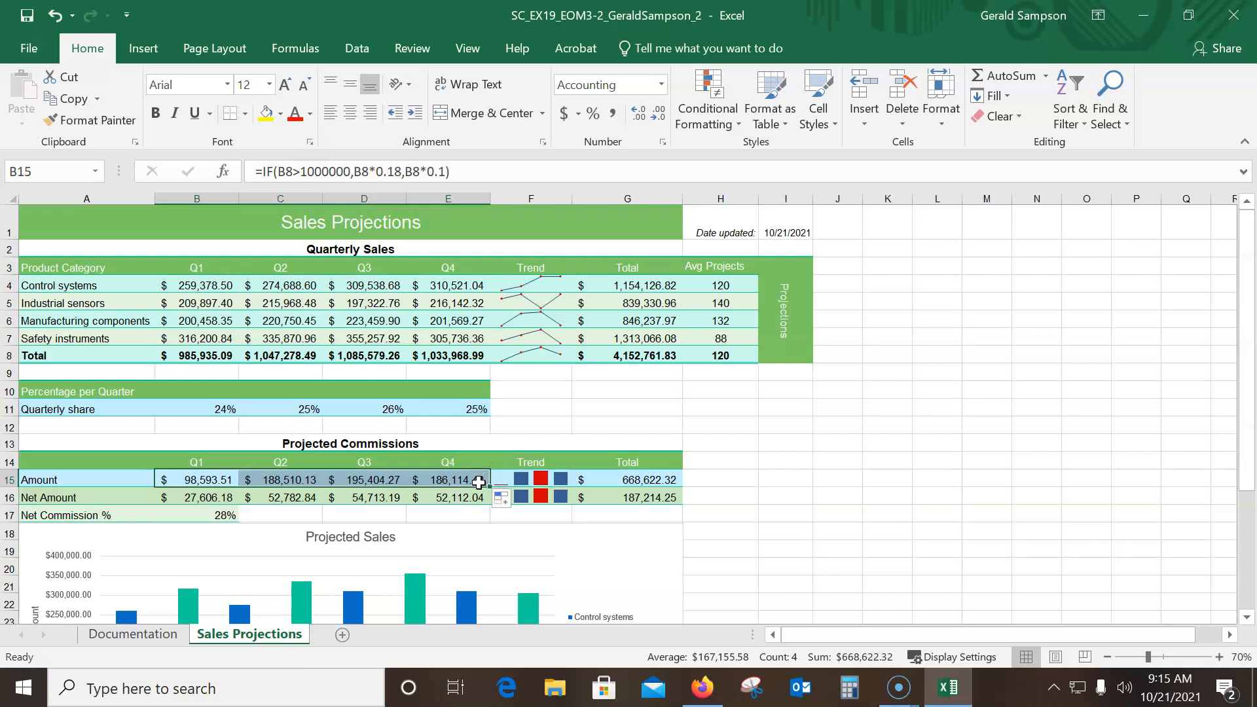
left_click(501, 499)
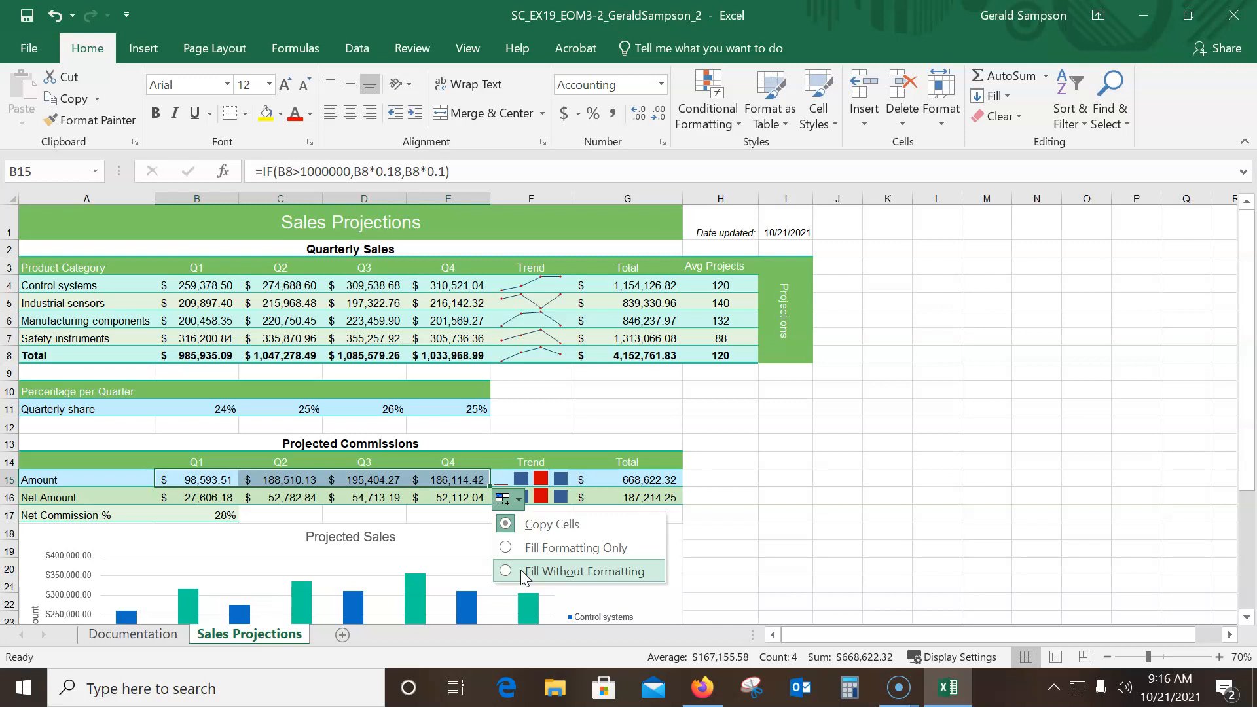
left_click(554, 550)
left_click(579, 572)
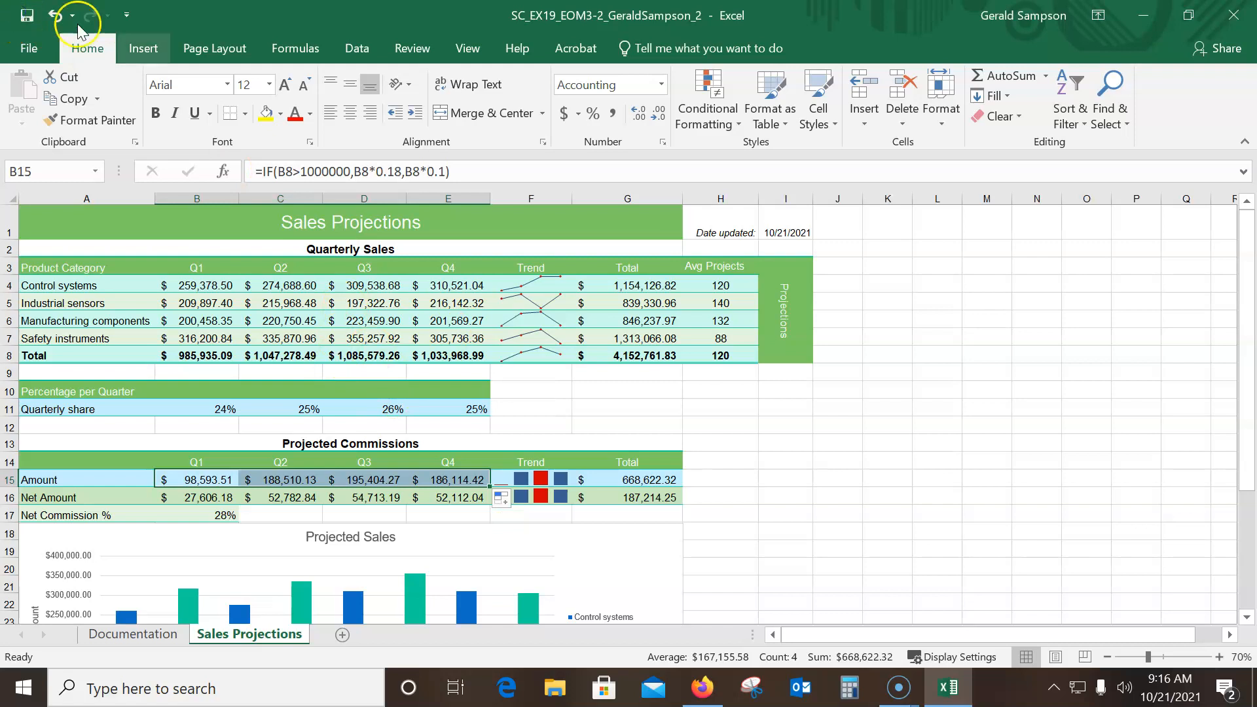
left_click(1221, 17)
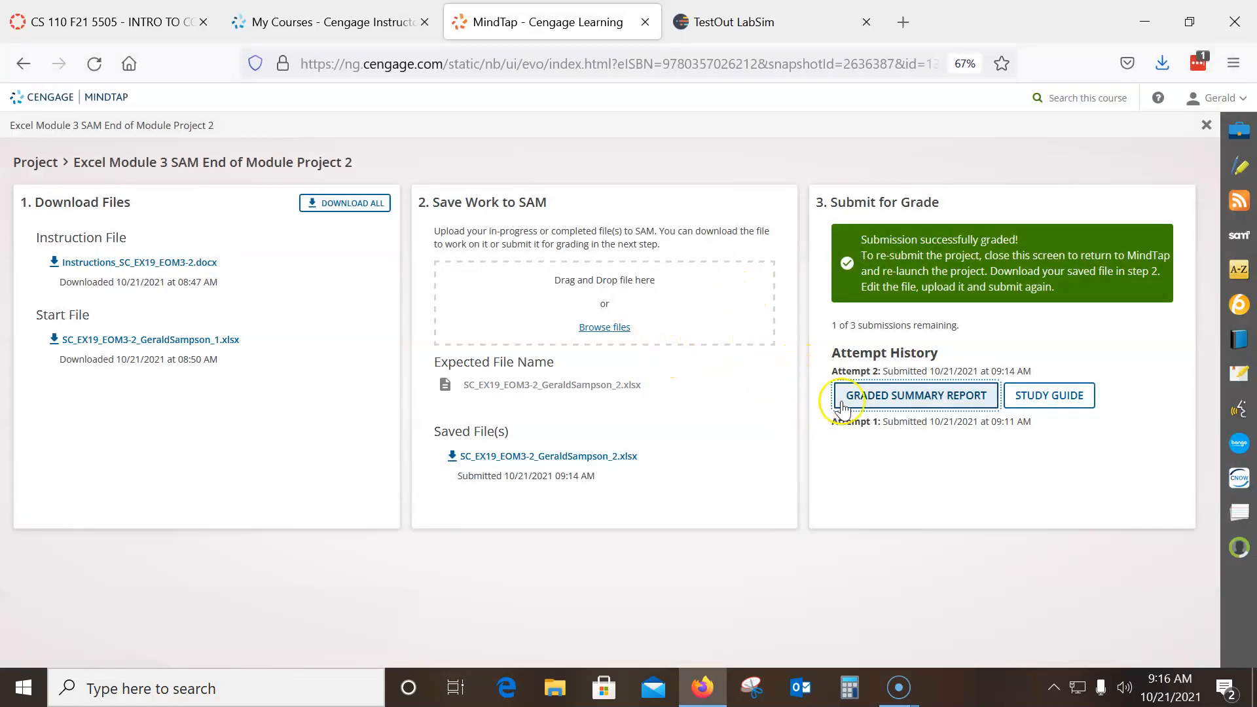
Exit the project page and reopen Excel Module 3 SAM End of Module Project 2 from the course activity list
left_click(1207, 125)
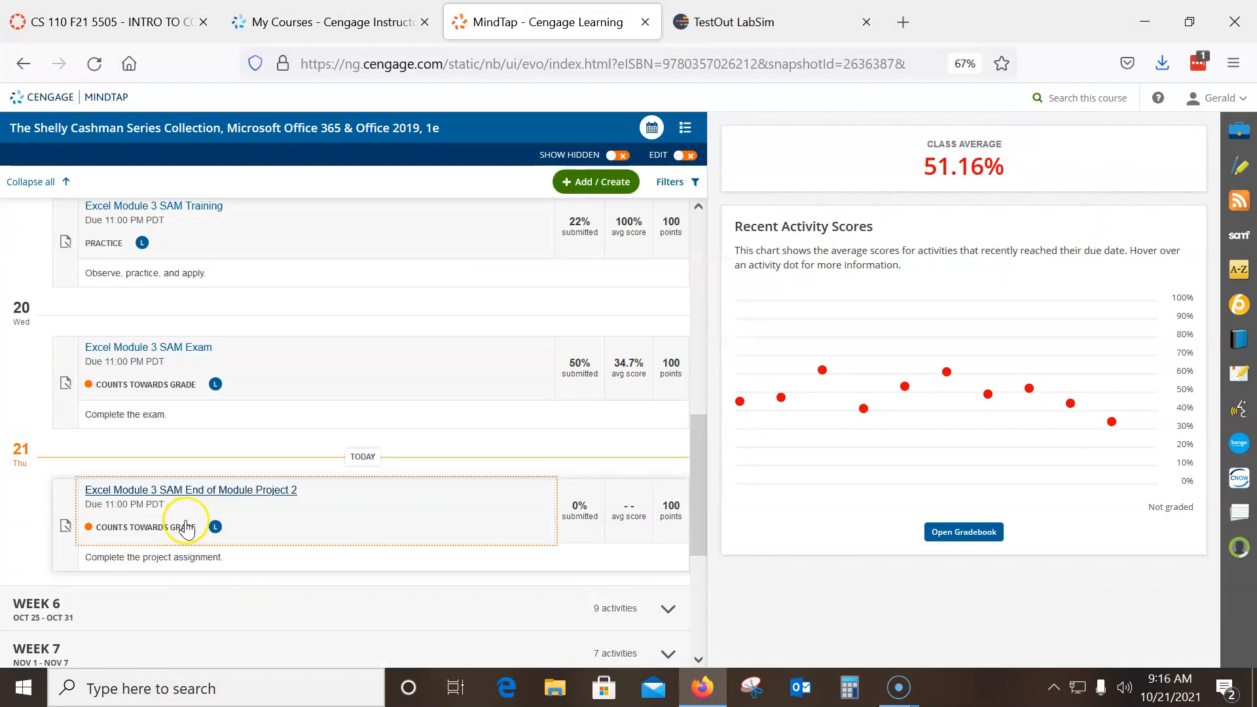
left_click(209, 459)
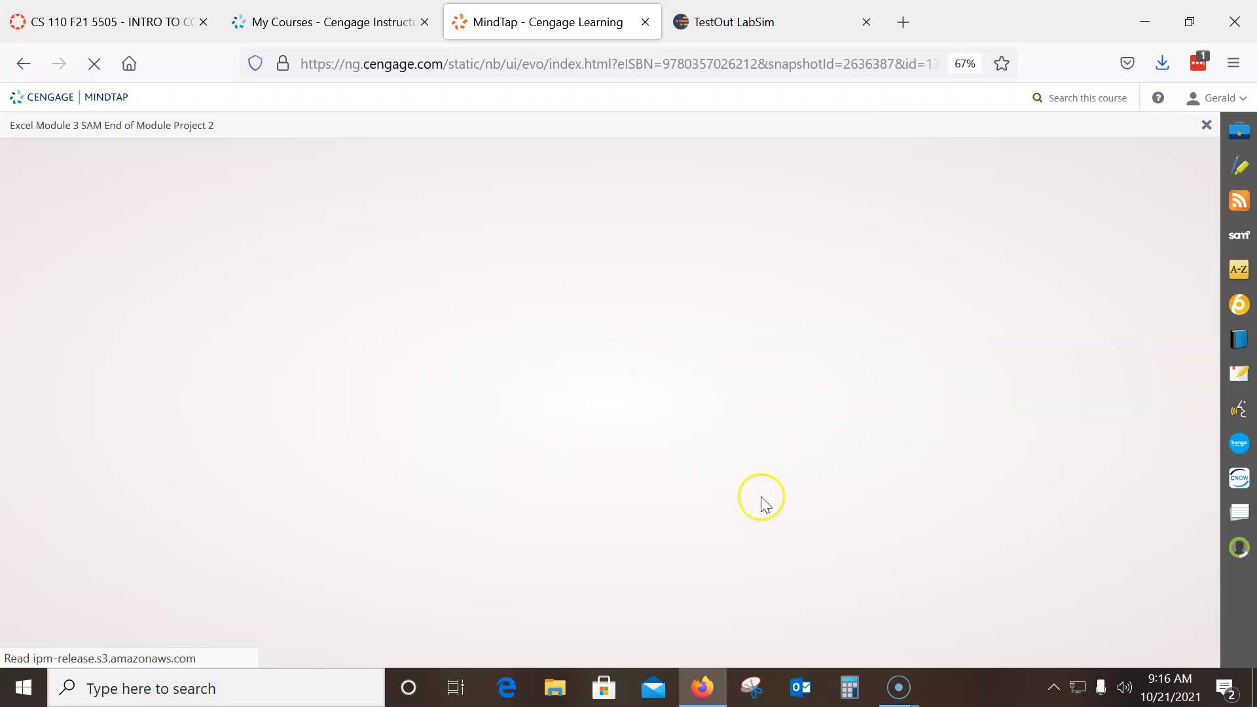
left_click(951, 323)
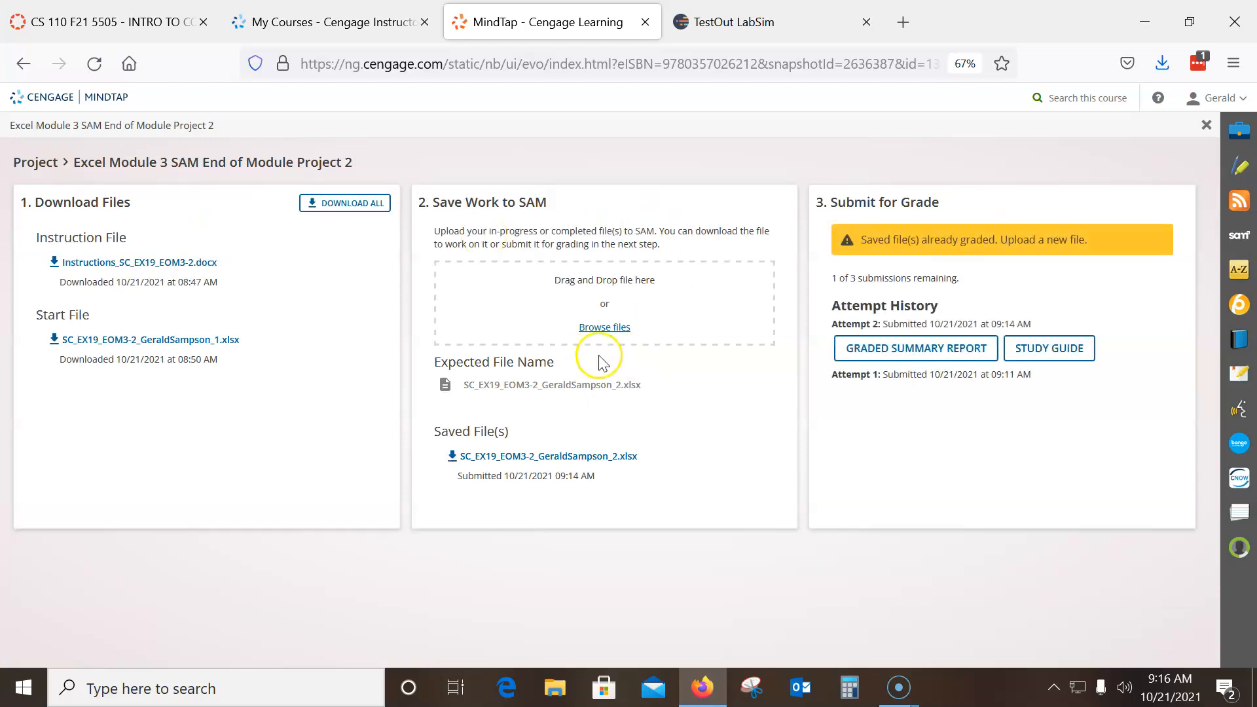
Upload the updated SC_EX19_EOM3-2 workbook to SAM and submit it for grading as the third attempt
left_click(609, 328)
double_click(317, 160)
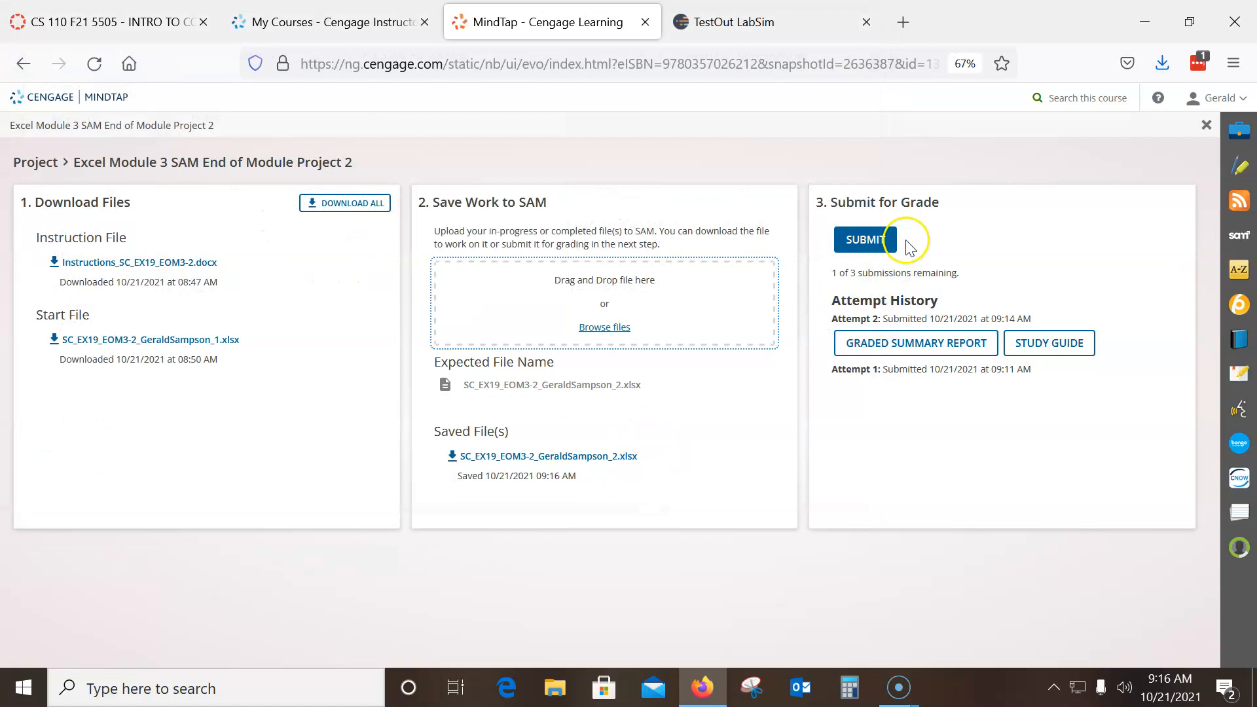
left_click(863, 239)
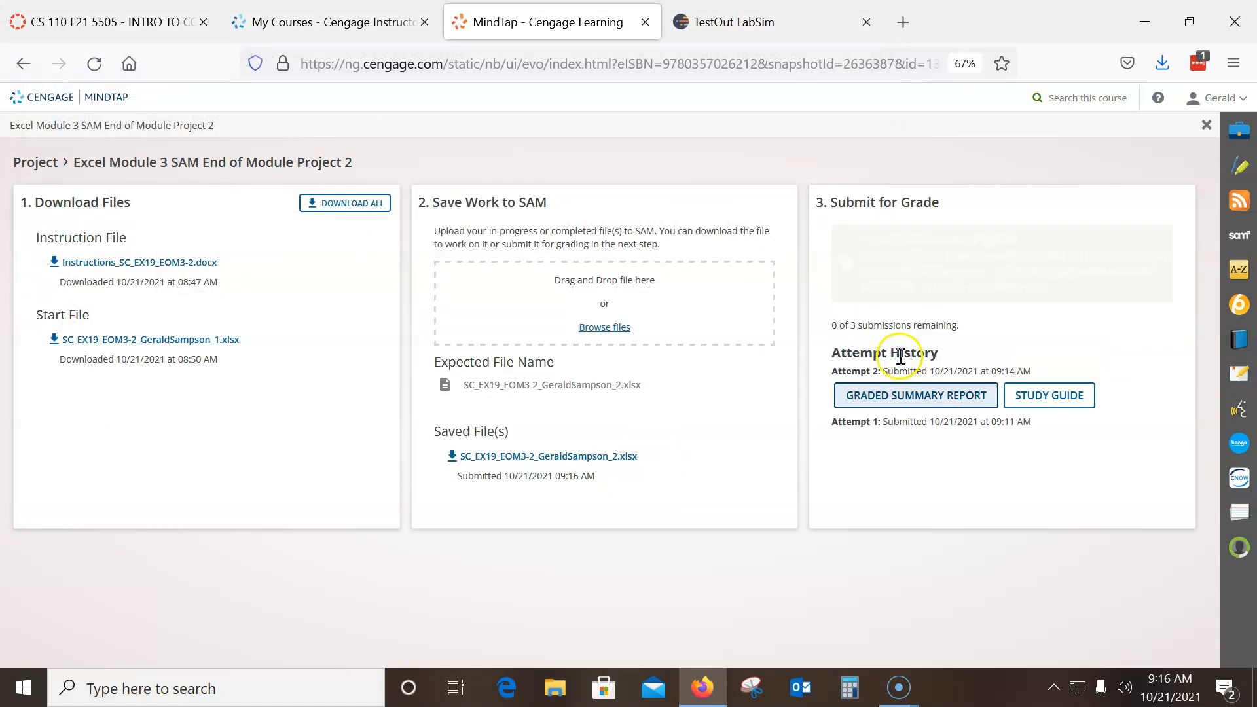
Open the third attempt's graded summary report in Excel and review the score and the task 9 feedback
left_click(896, 396)
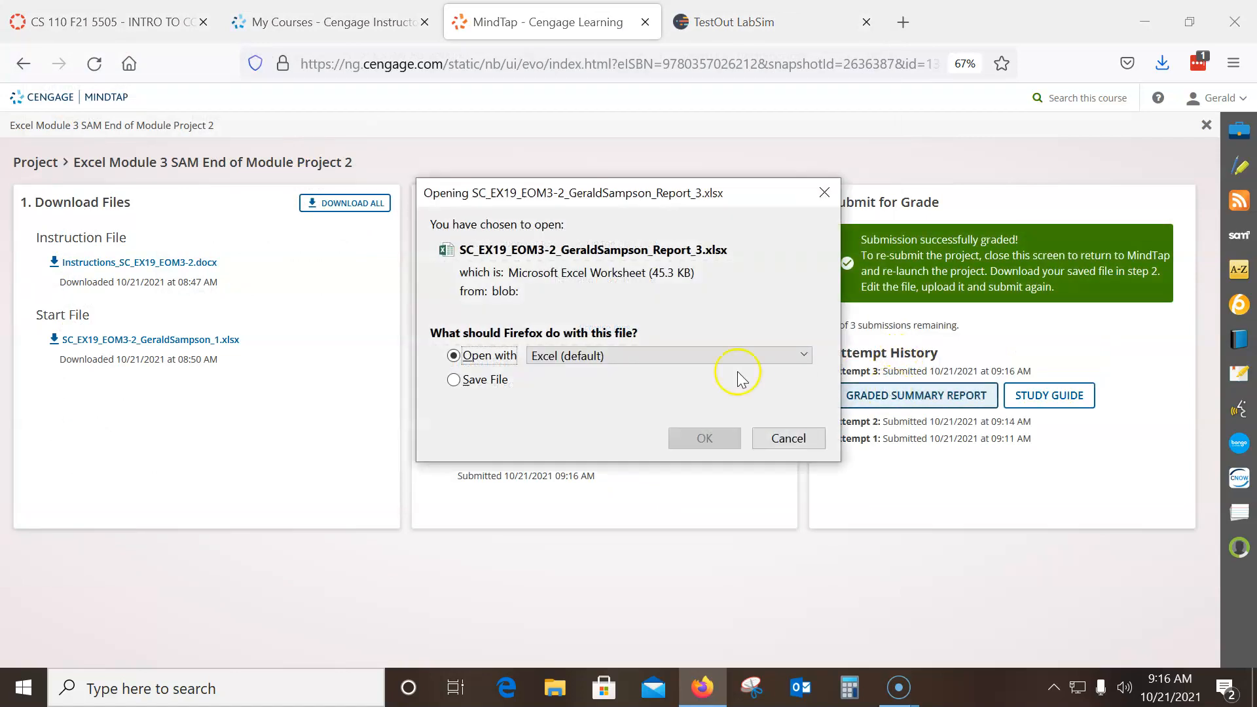
left_click(706, 441)
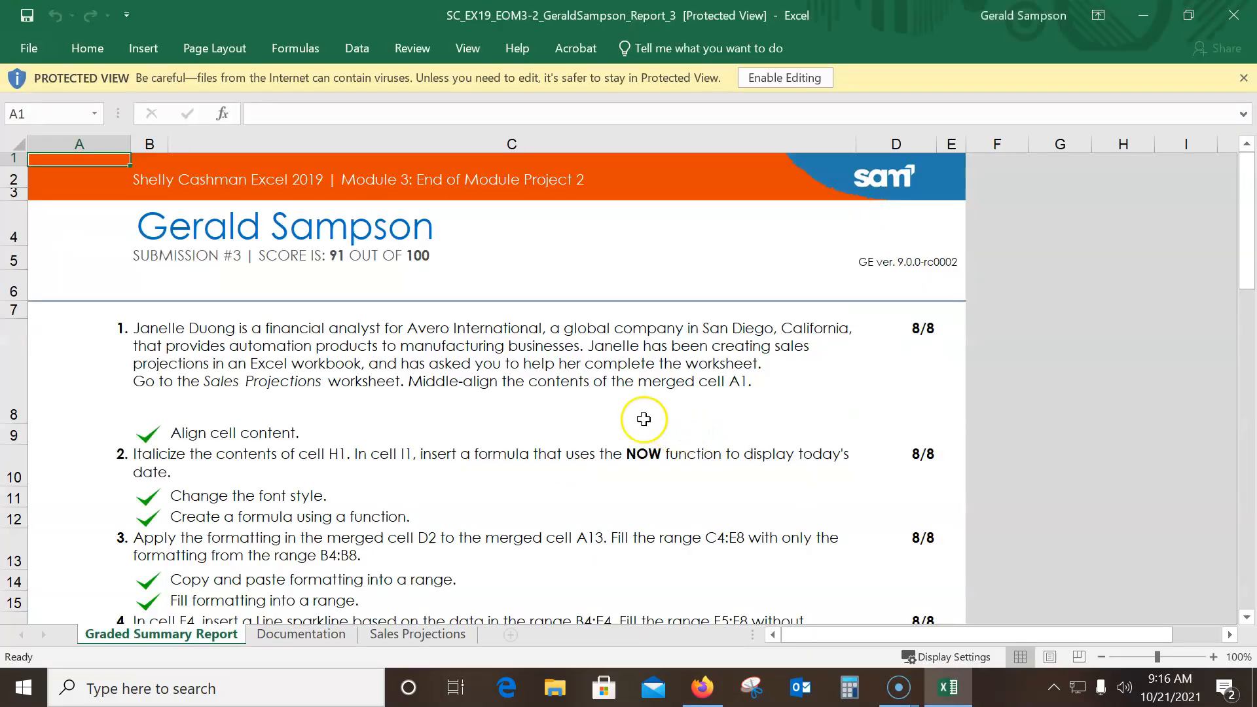
scroll(348, 293, "down", 1)
scroll(348, 293, "up", 1)
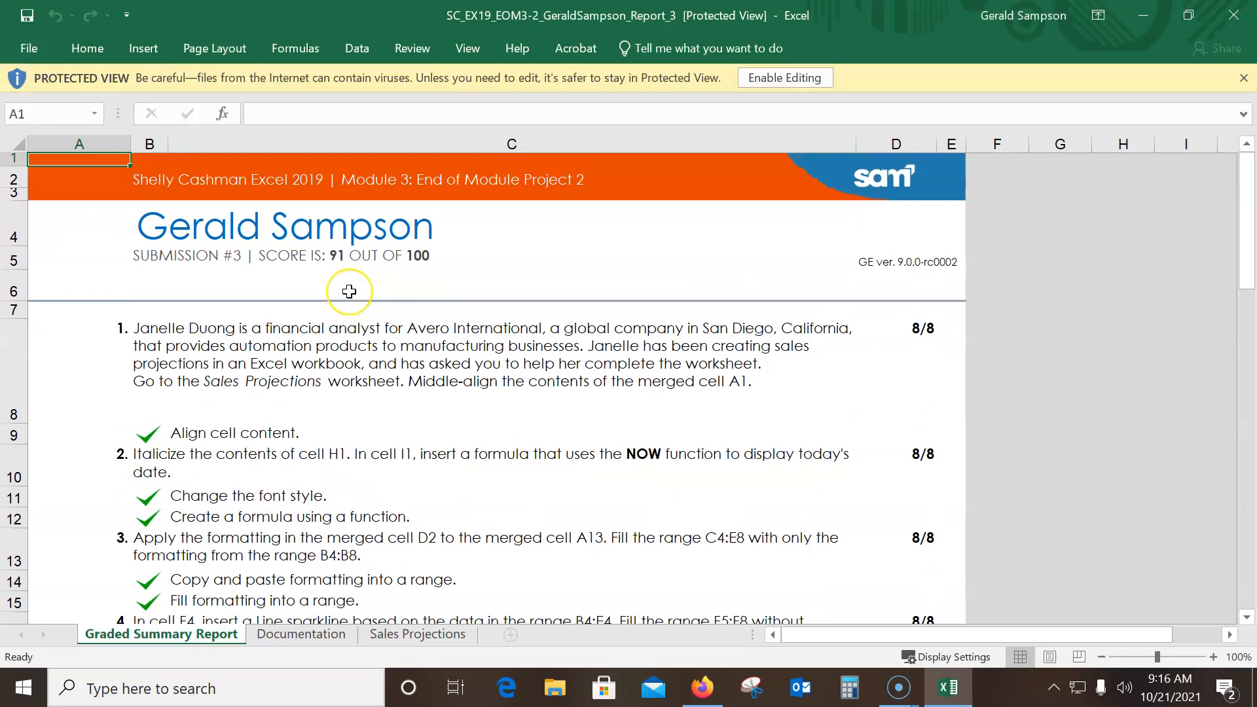
scroll(349, 291, "down", 9)
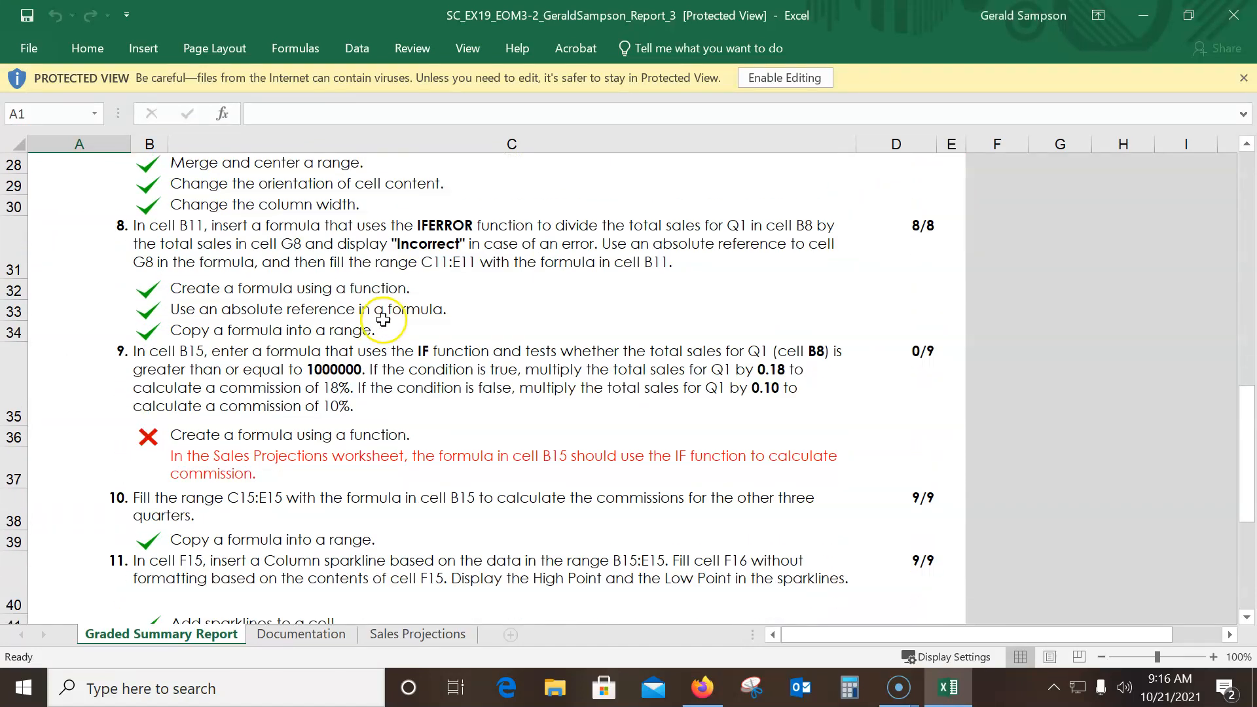
scroll(383, 320, "down", 13)
scroll(611, 404, "down", 17)
scroll(670, 406, "up", 9)
scroll(597, 442, "up", 20)
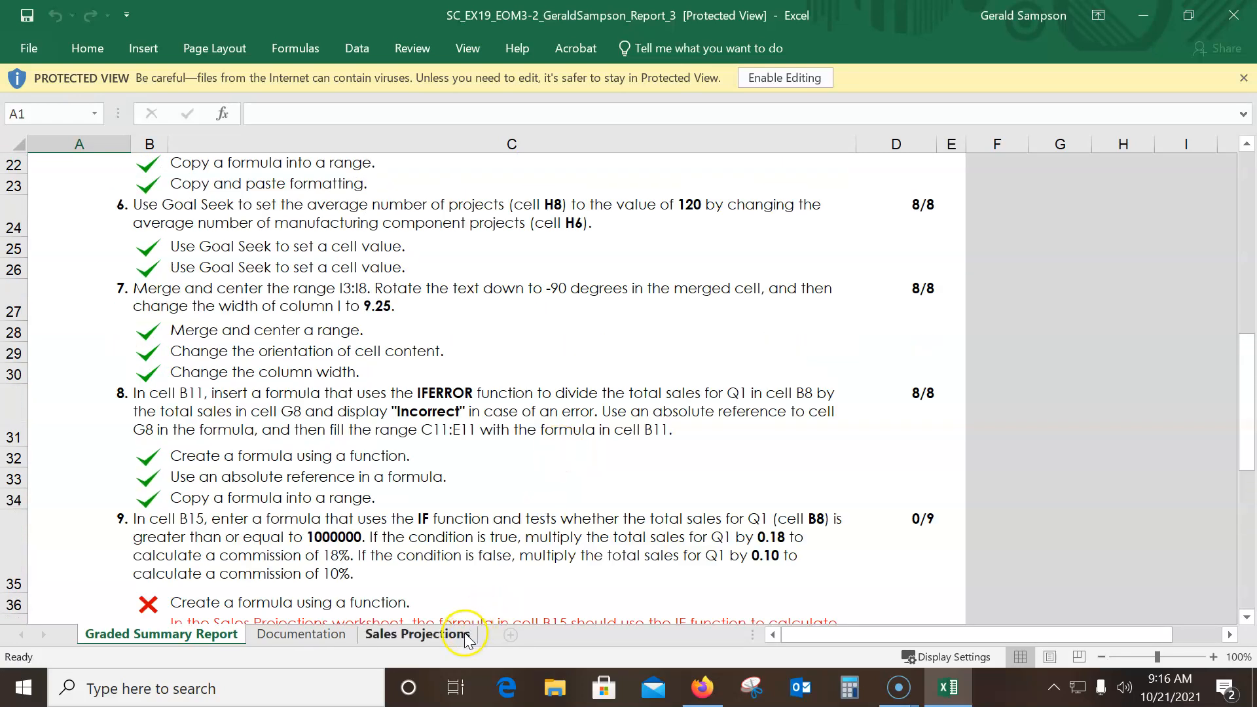
Enable editing on the report's Sales Projections sheet and display the cell formulas instead of their values
left_click(466, 639)
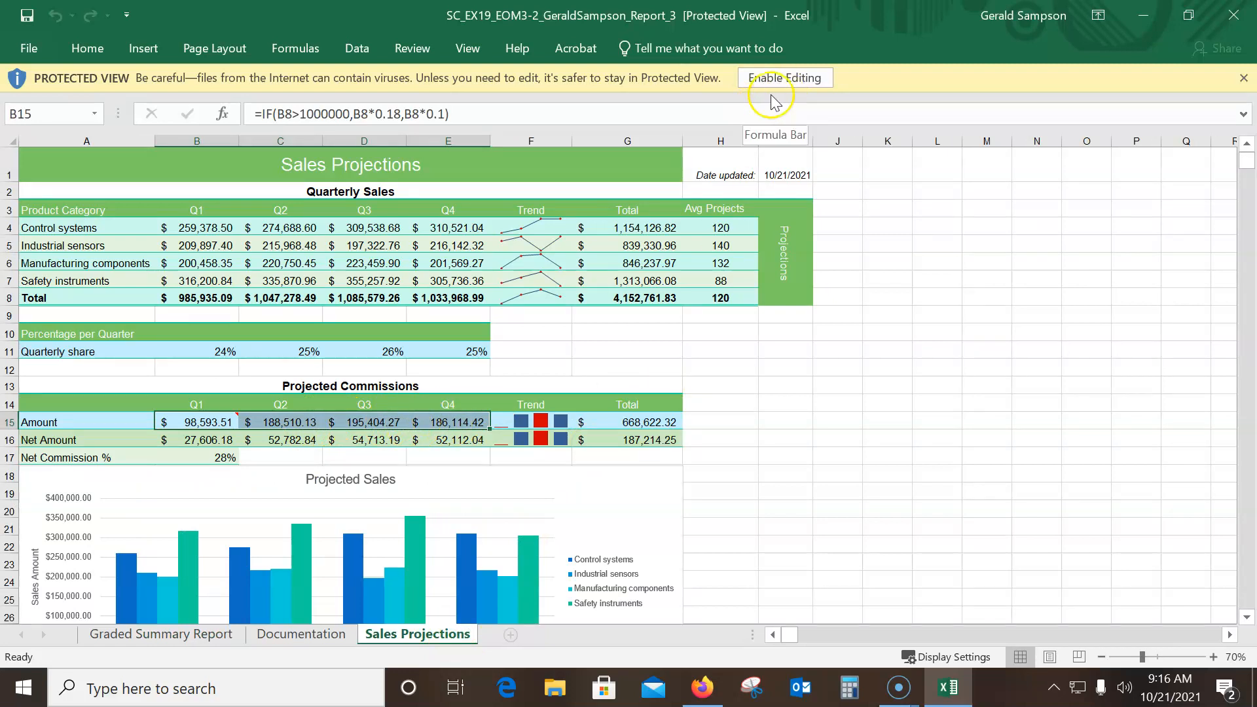
left_click(785, 78)
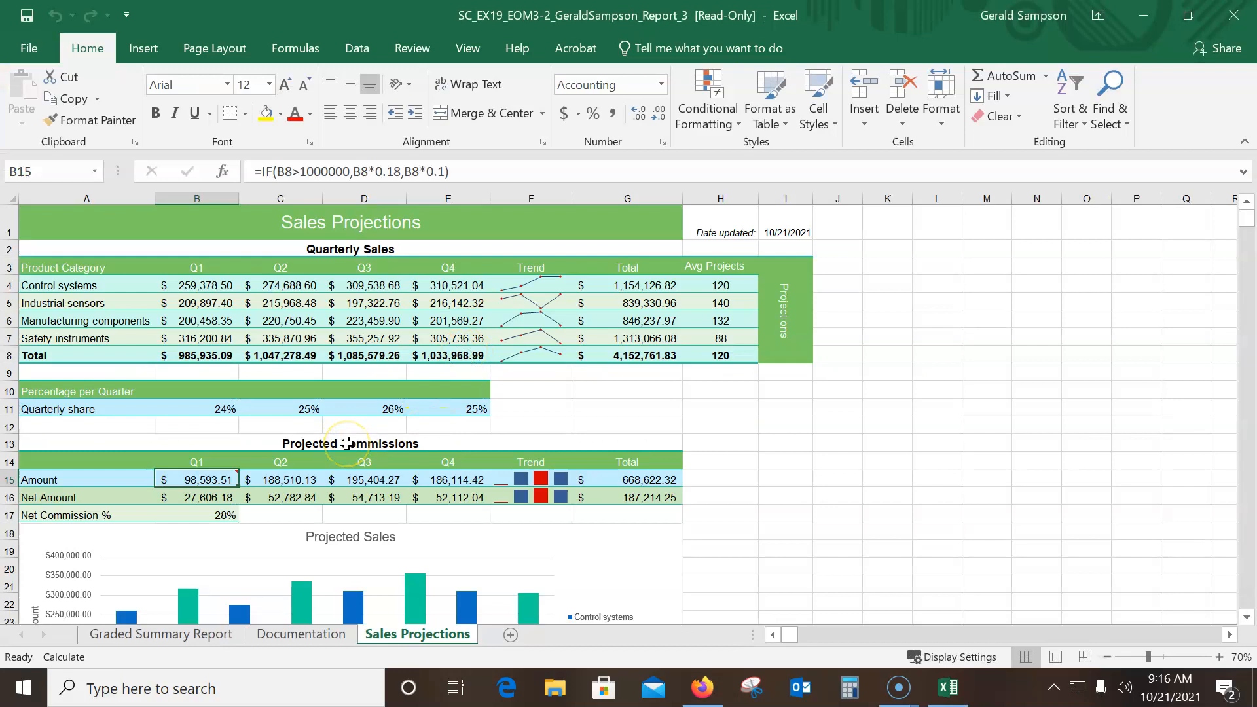
key("ctrl+grave")
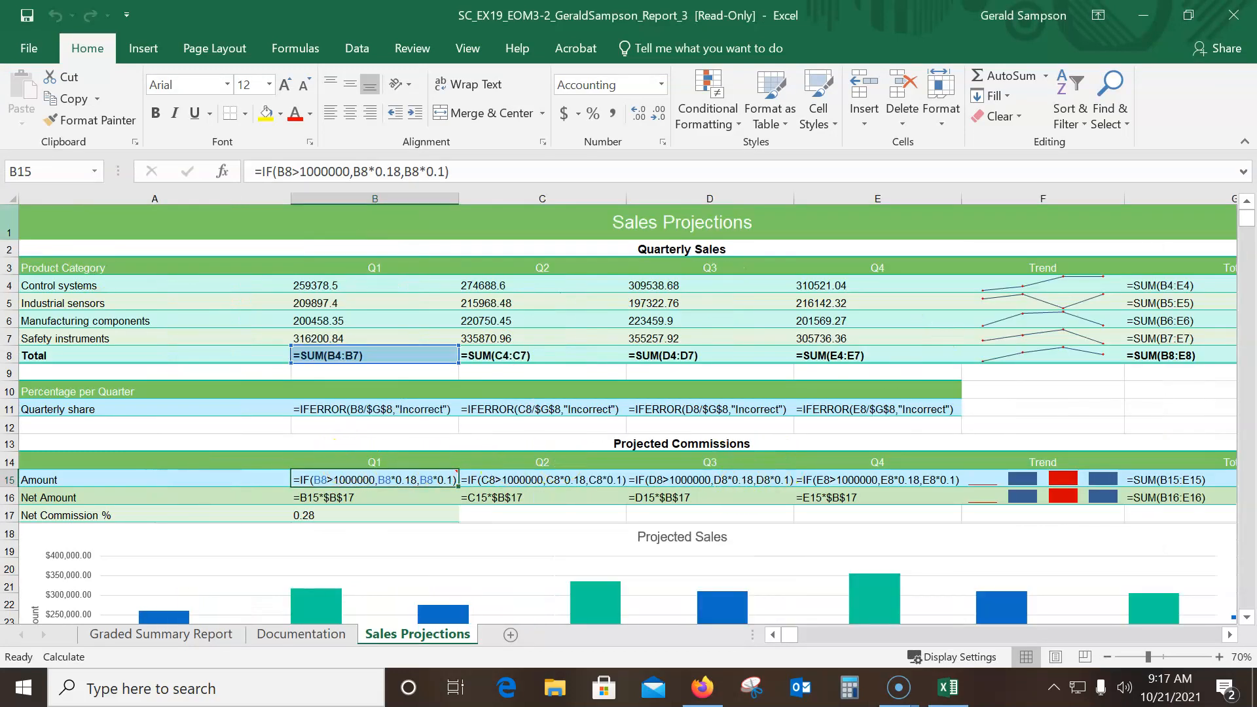
left_click(480, 54)
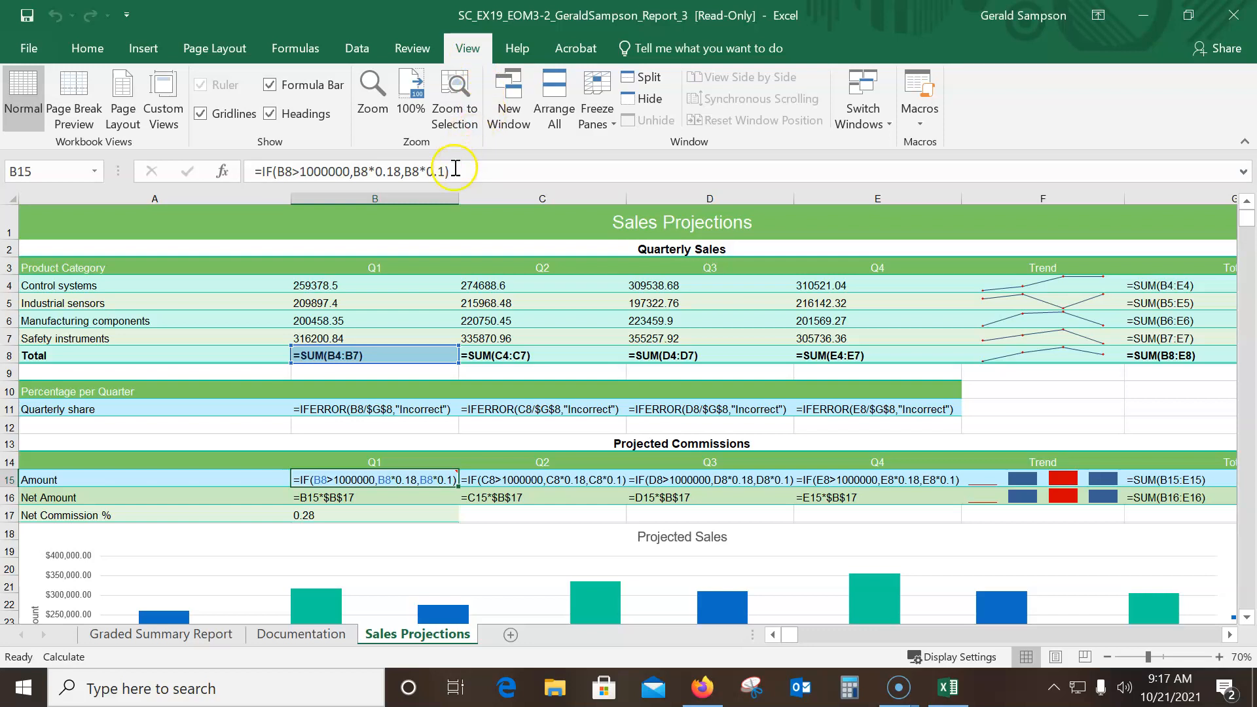
key("ctrl+grave")
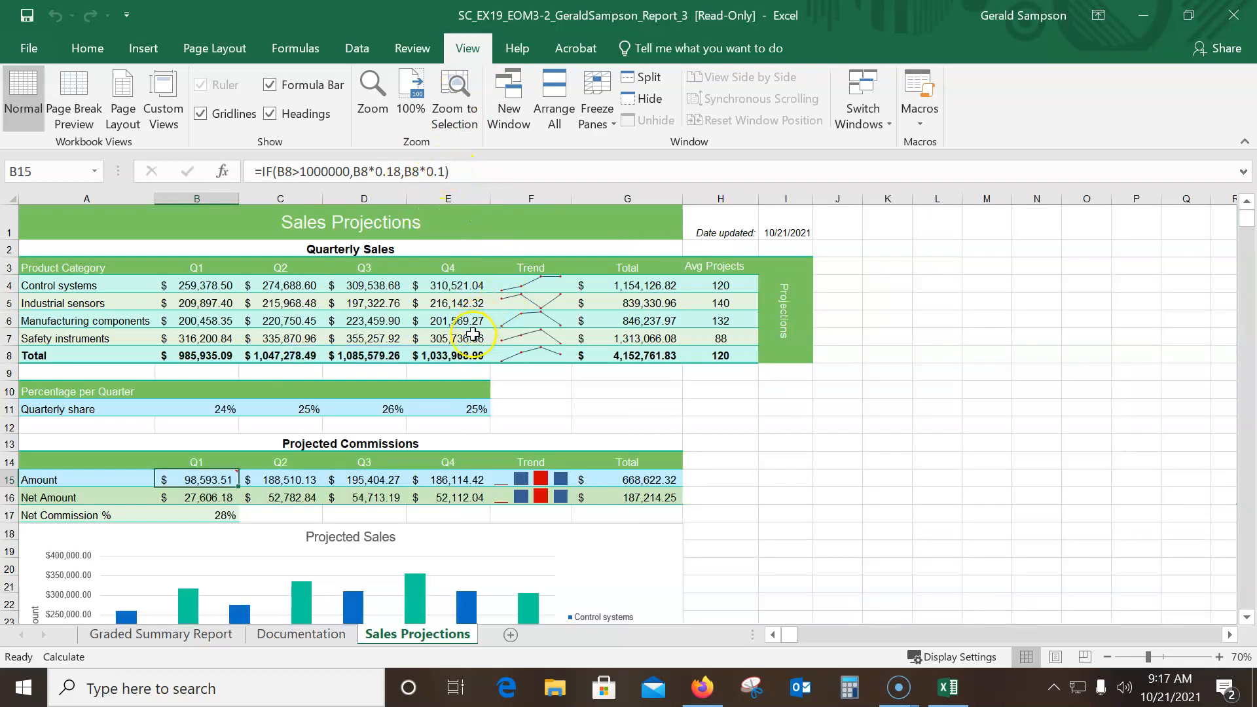
key("ctrl+grave")
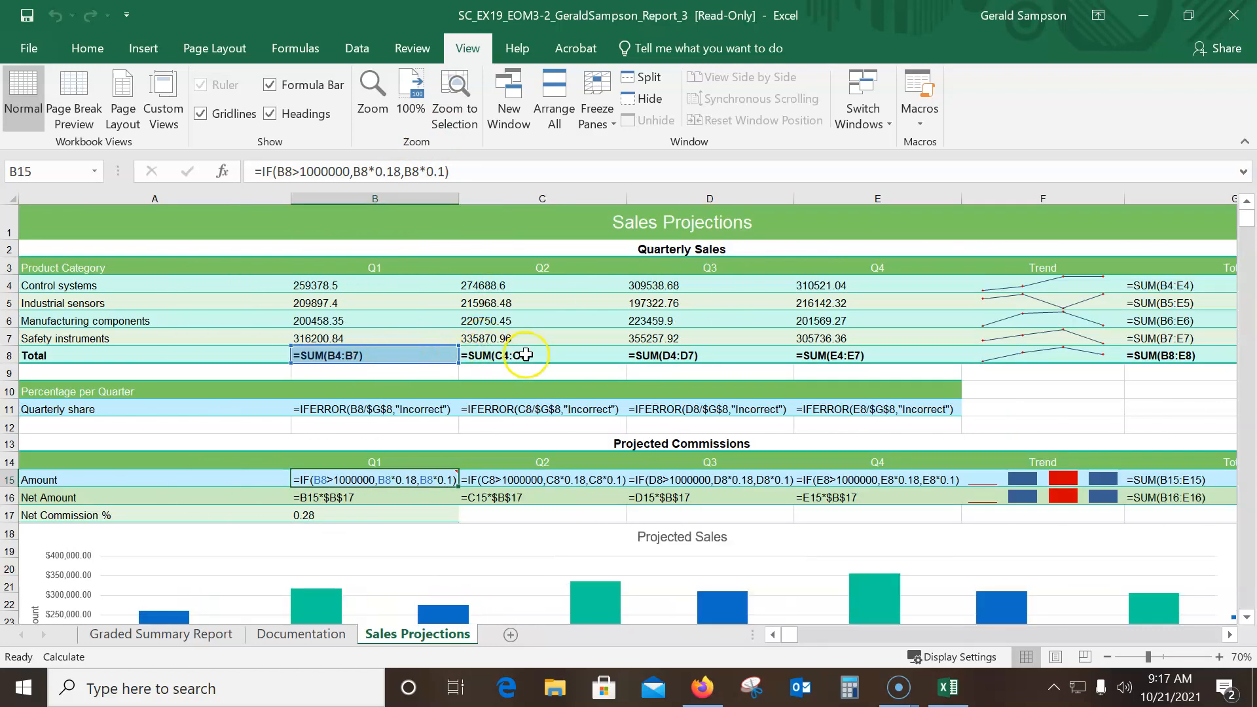
Capture a Snipping Tool image of the Projected Commissions rows showing the IF formulas for Q1 through Q4
mouse_move(442, 477)
left_click(750, 683)
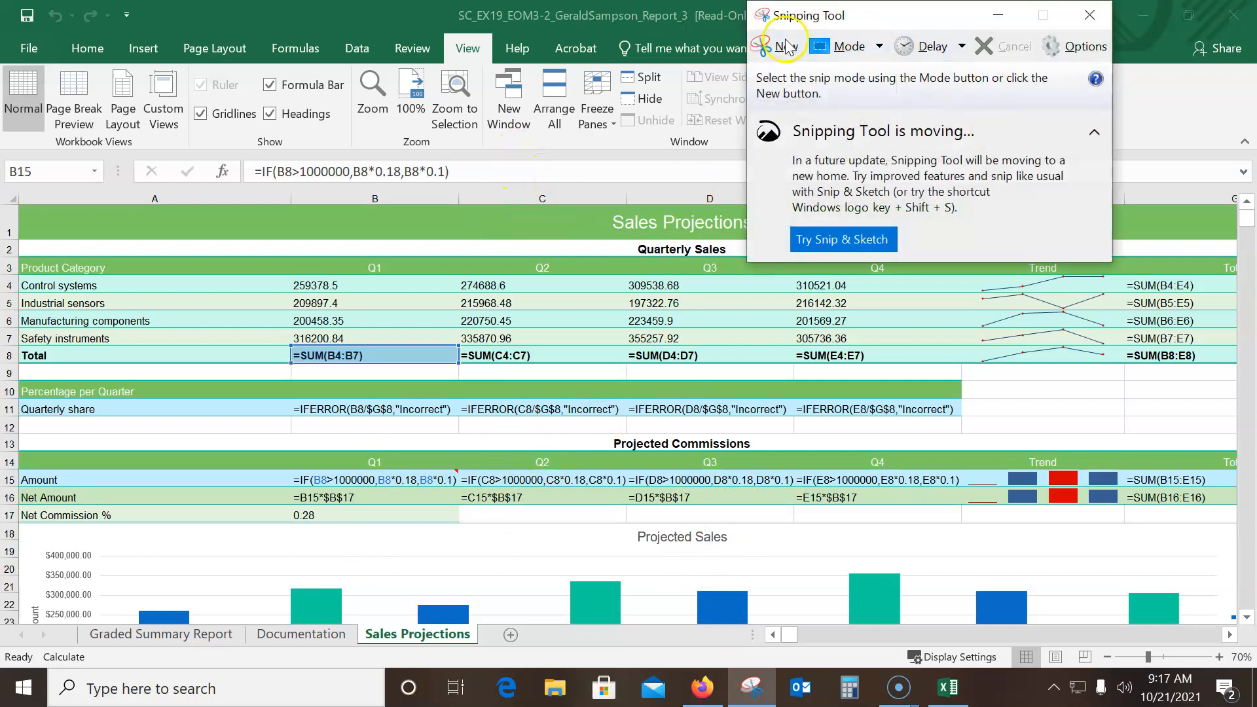
left_click(779, 46)
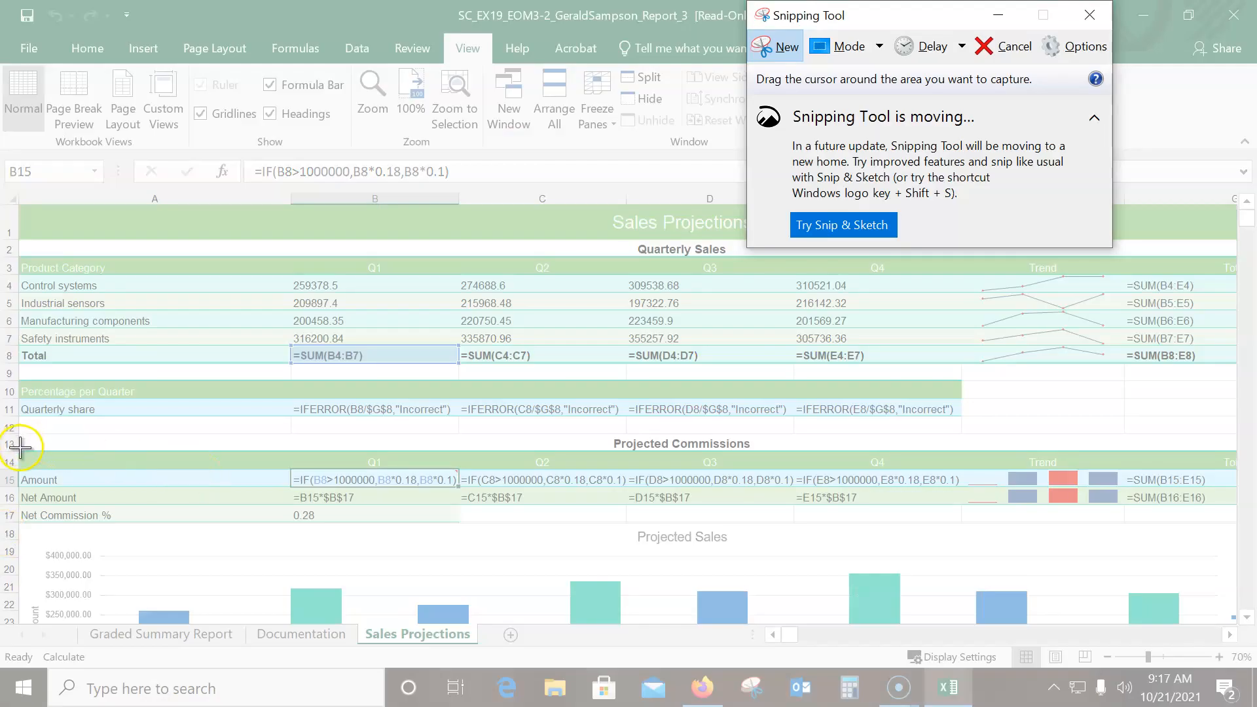
left_click_drag(19, 448, 971, 500)
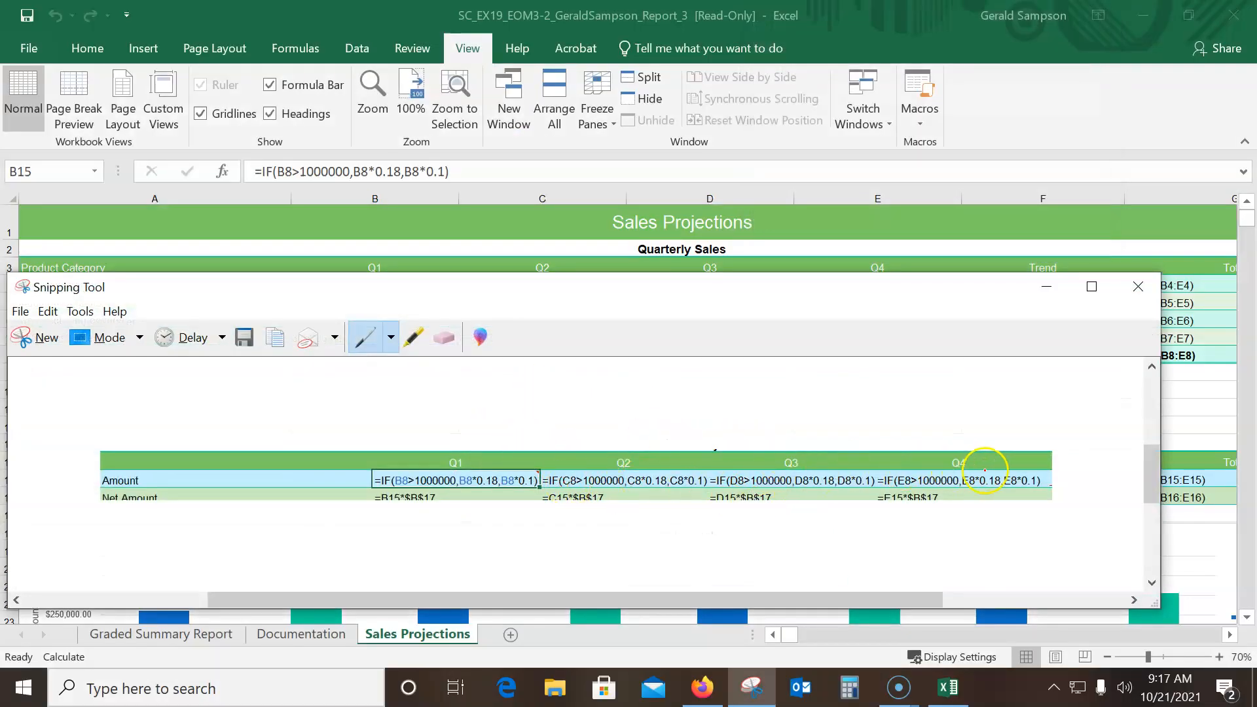
Save the formula snip as a PNG named "My If formula is correct" in the junk grading folder under Documents and close Snipping Tool
left_click(22, 317)
left_click(124, 359)
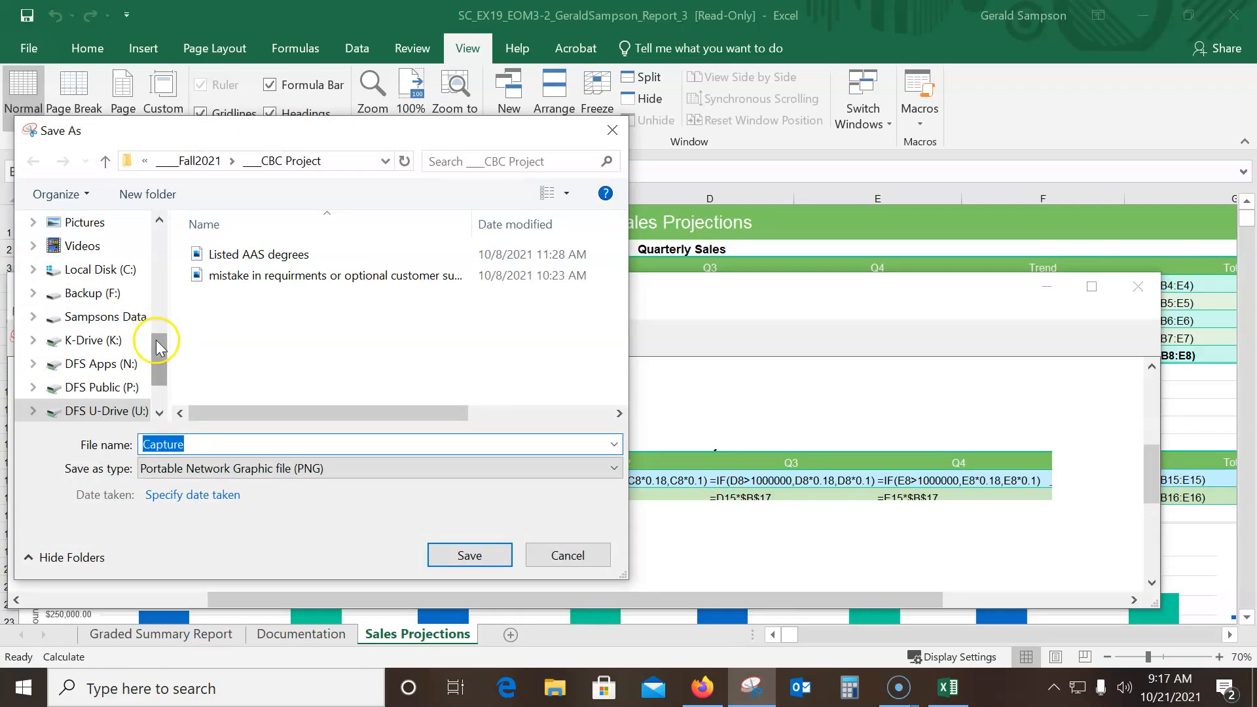
left_click_drag(159, 348, 159, 239)
left_click(120, 262)
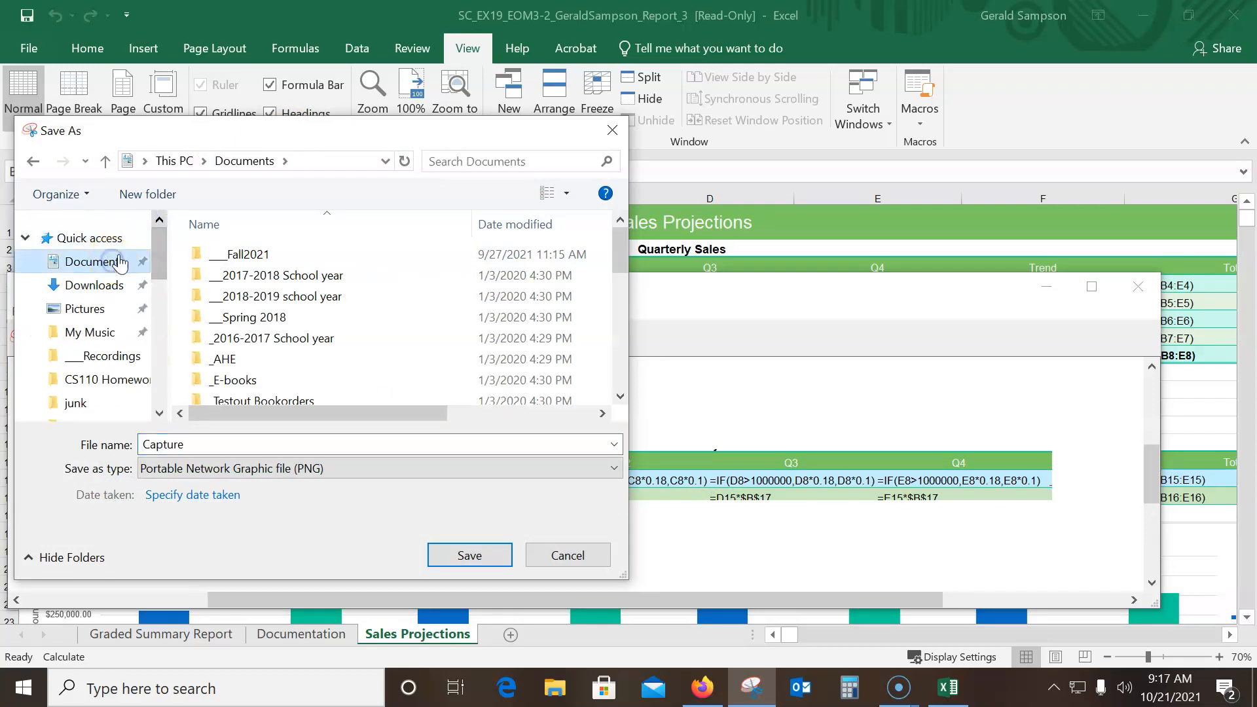
left_click_drag(619, 246, 618, 322)
double_click(282, 310)
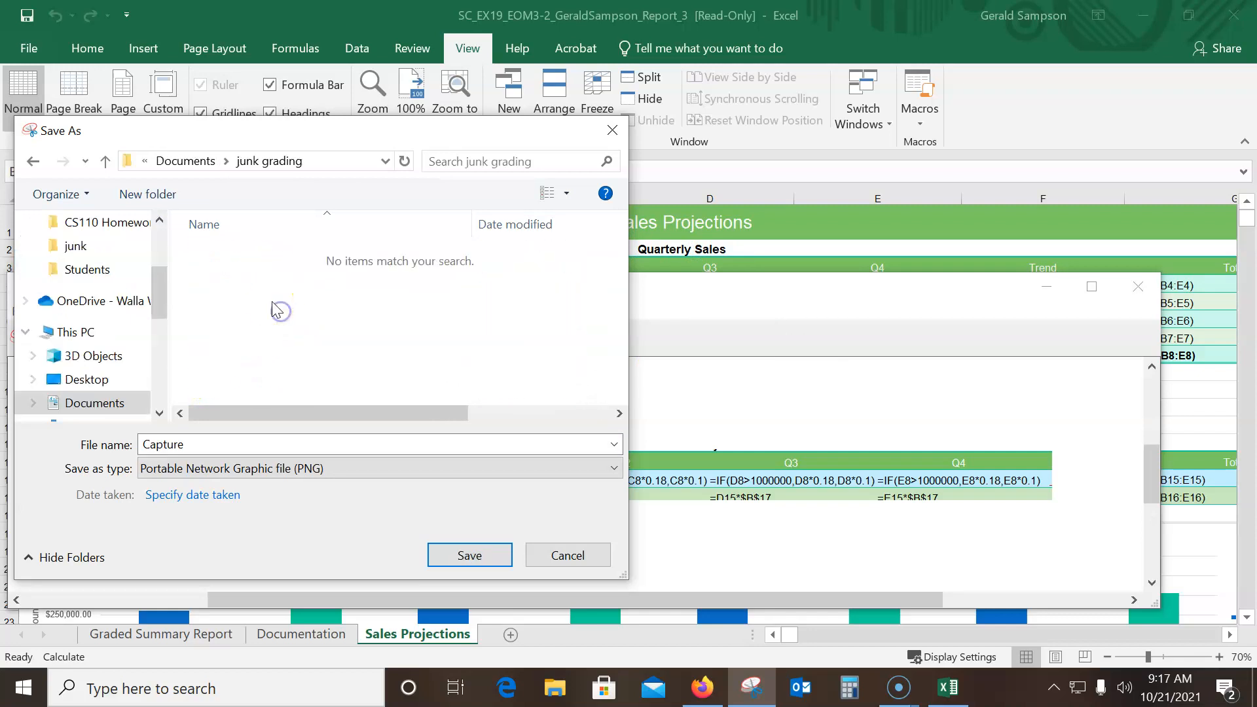
left_click(209, 442)
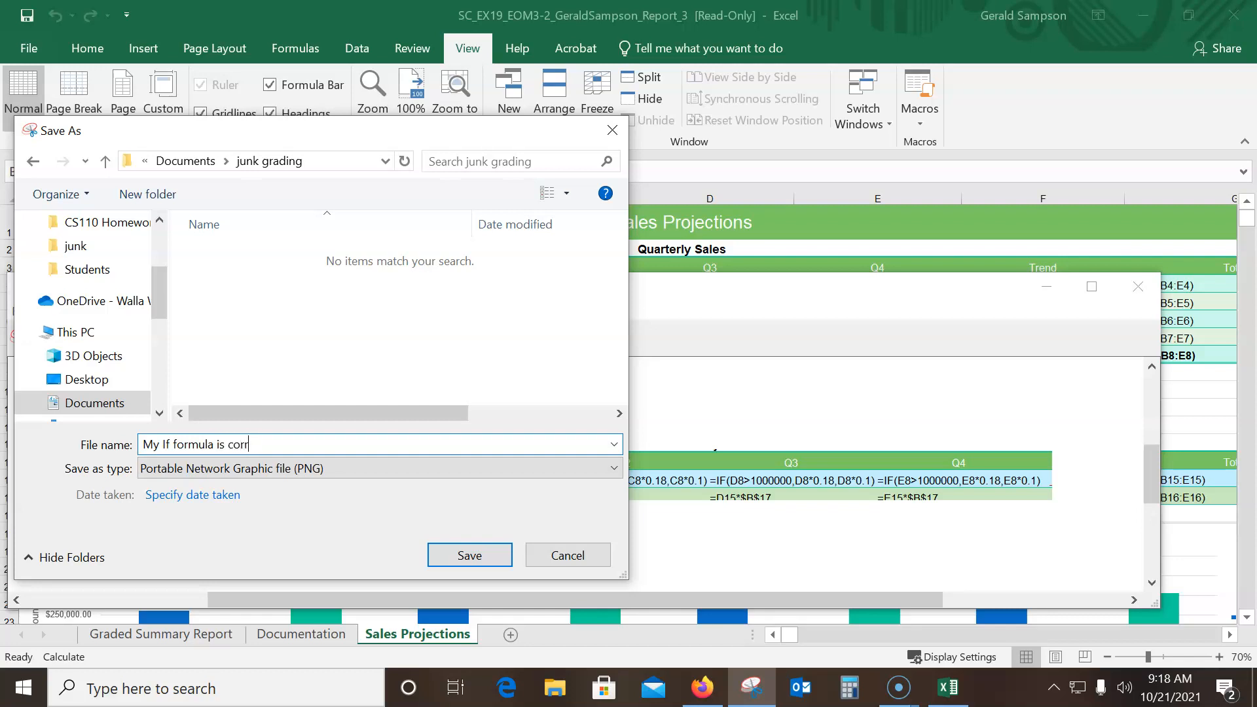
key("Return")
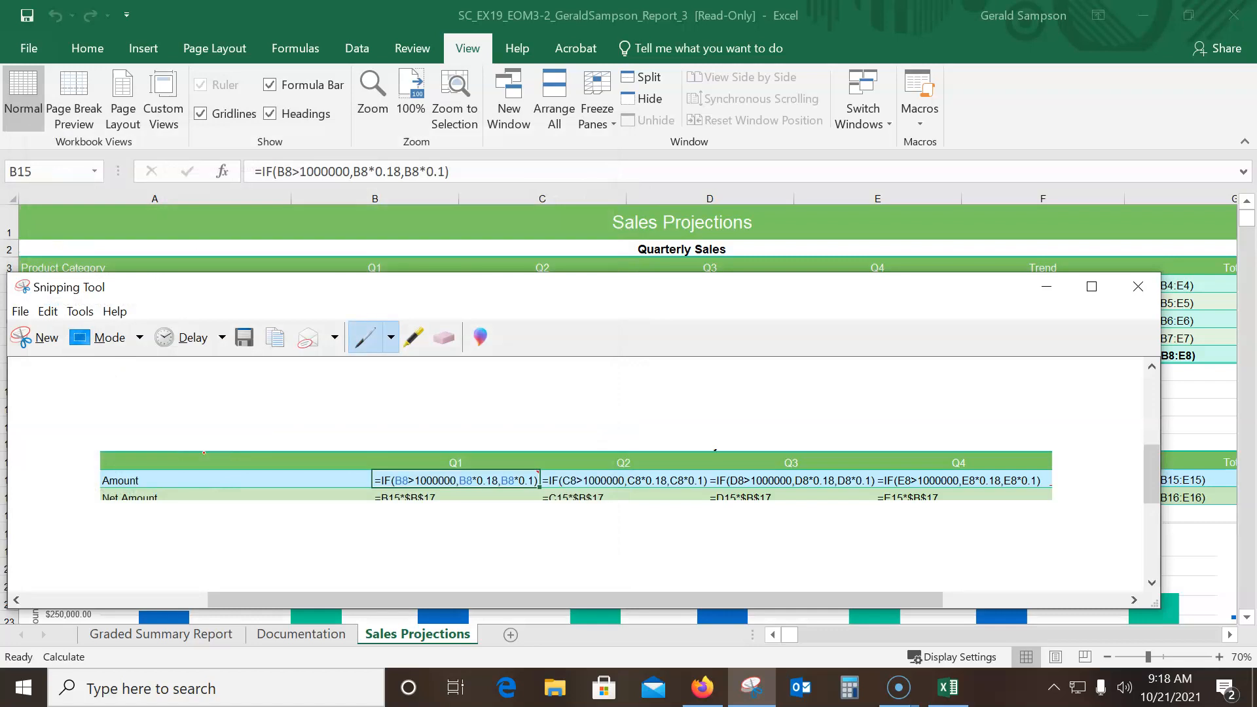
left_click(1138, 286)
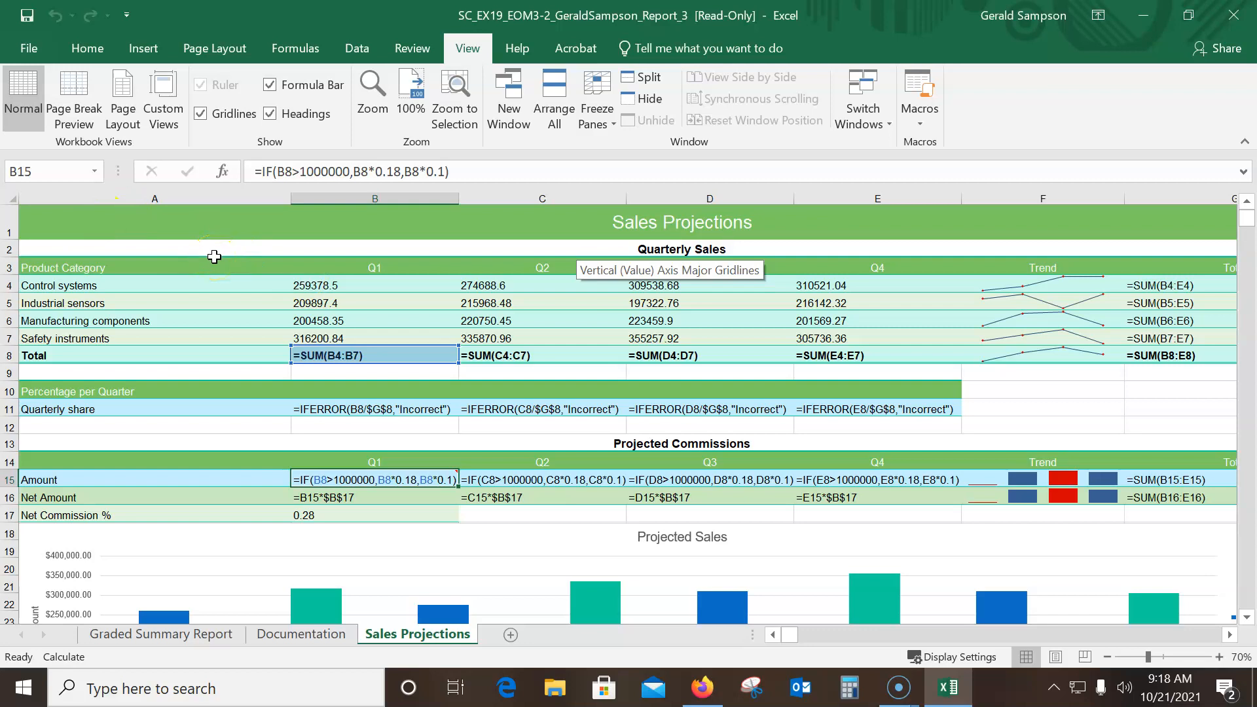
Return the Sales Projections sheet to values and snip the Graded Summary Report heading with the submission number and score
key("ctrl+grave")
left_click(158, 634)
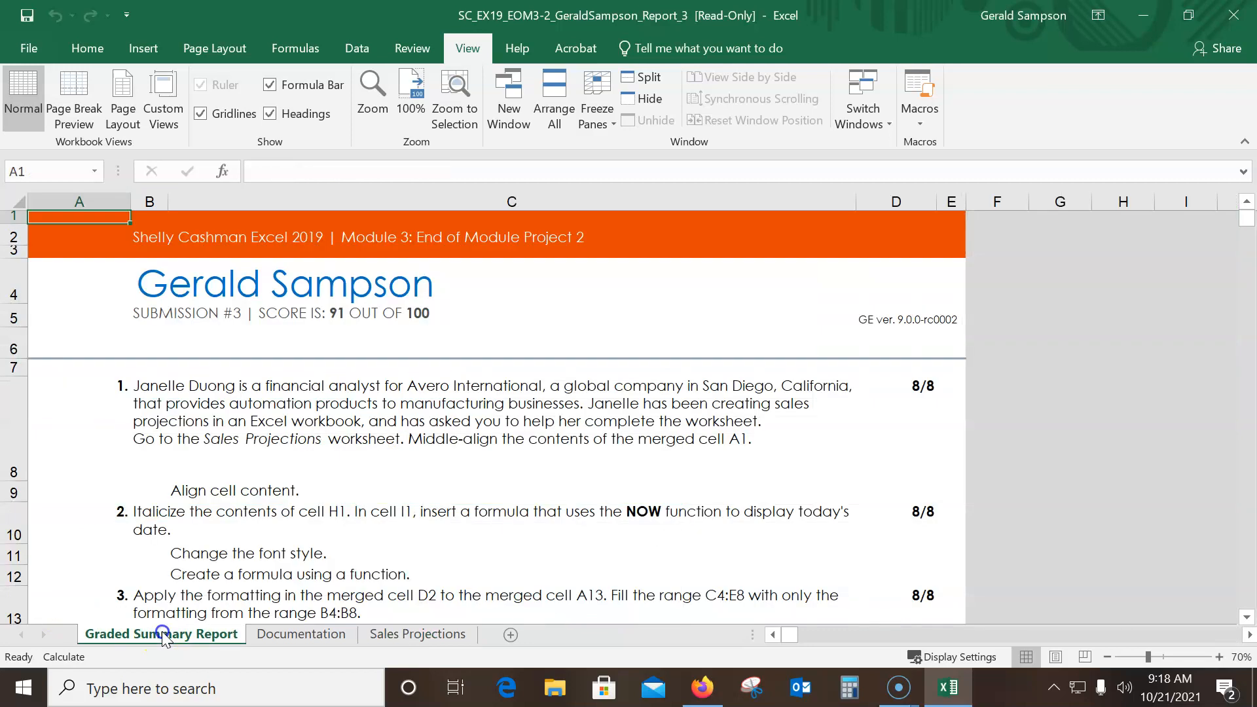
left_click(746, 688)
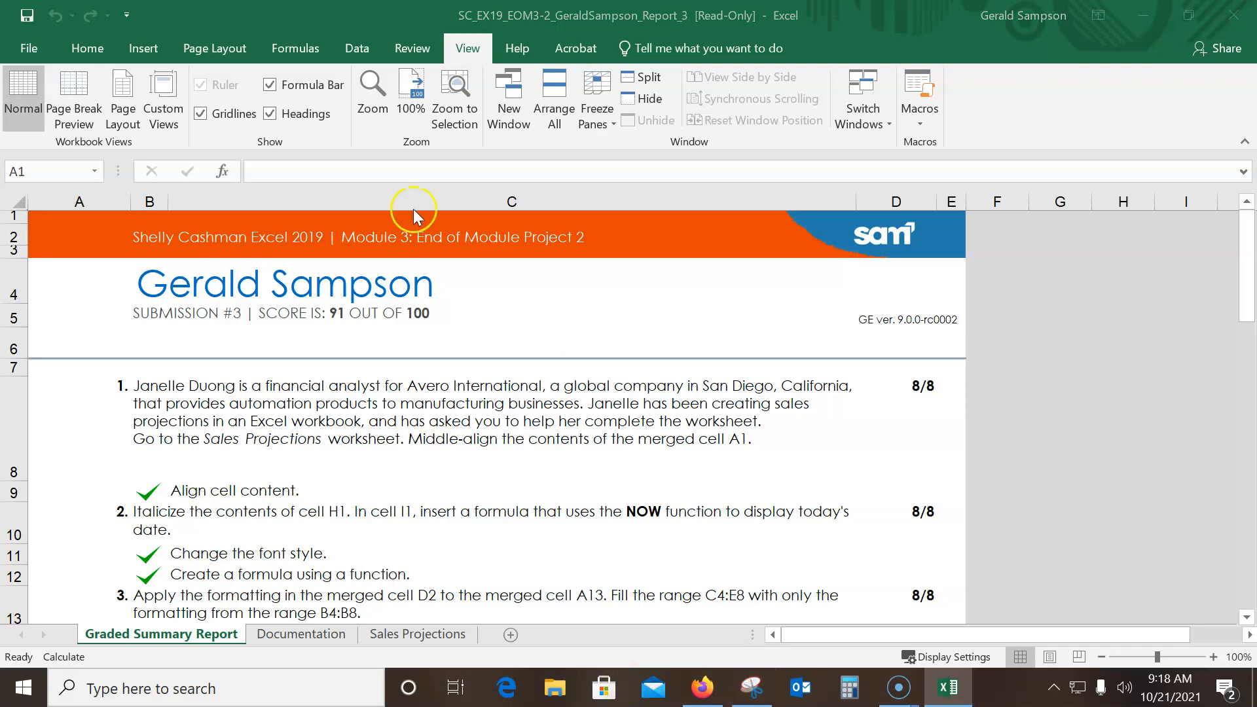
left_click(768, 36)
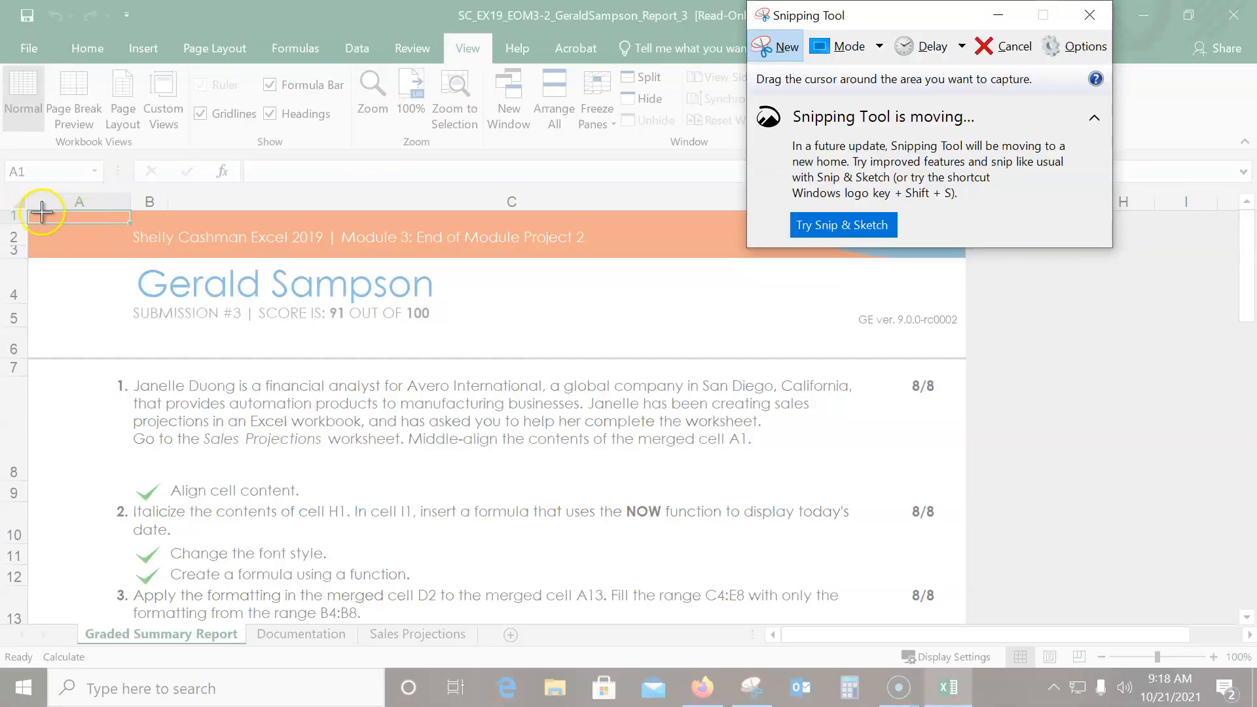
left_click_drag(26, 210, 747, 371)
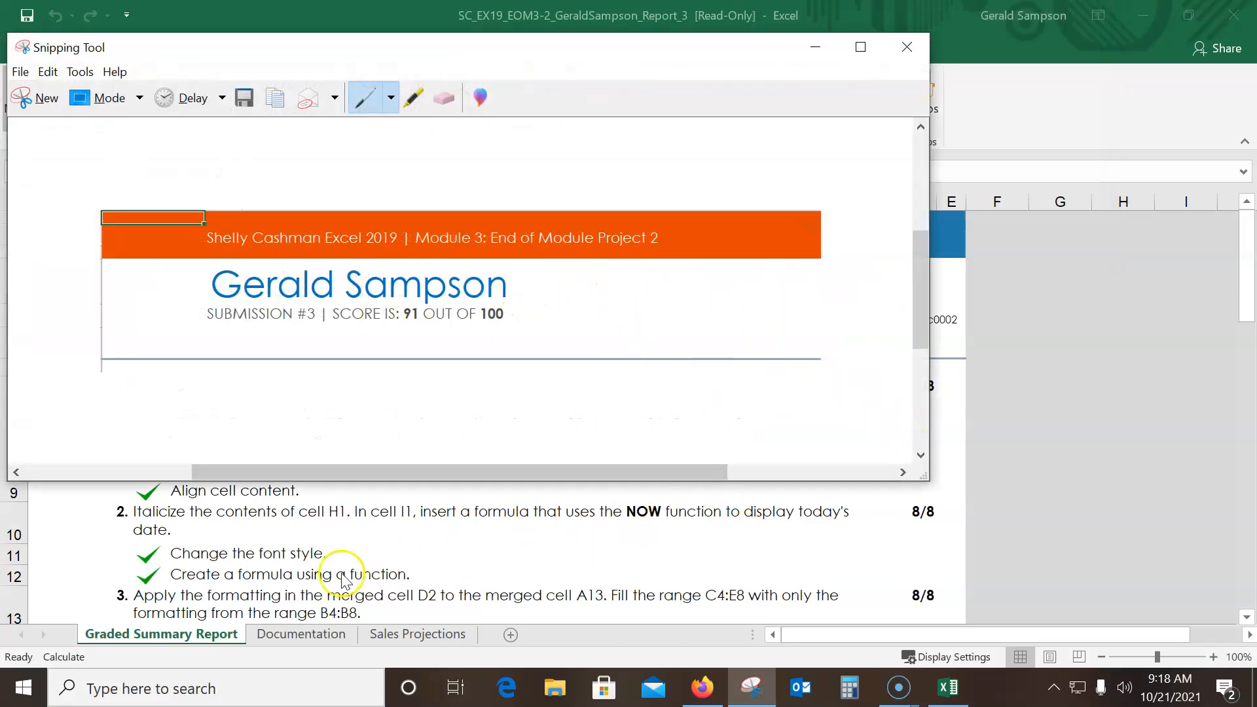
Open a blank Word document, paste the score snip, and add a new paragraph below it
left_click(15, 691)
type("word")
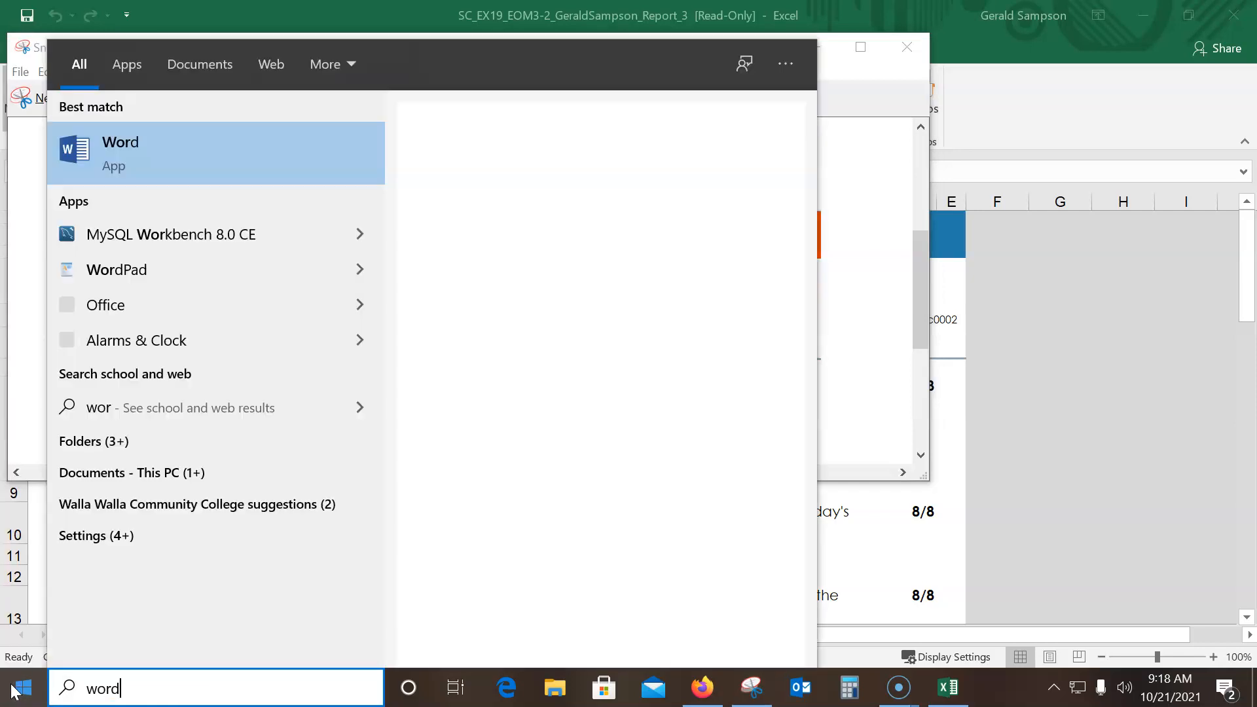
key("Return")
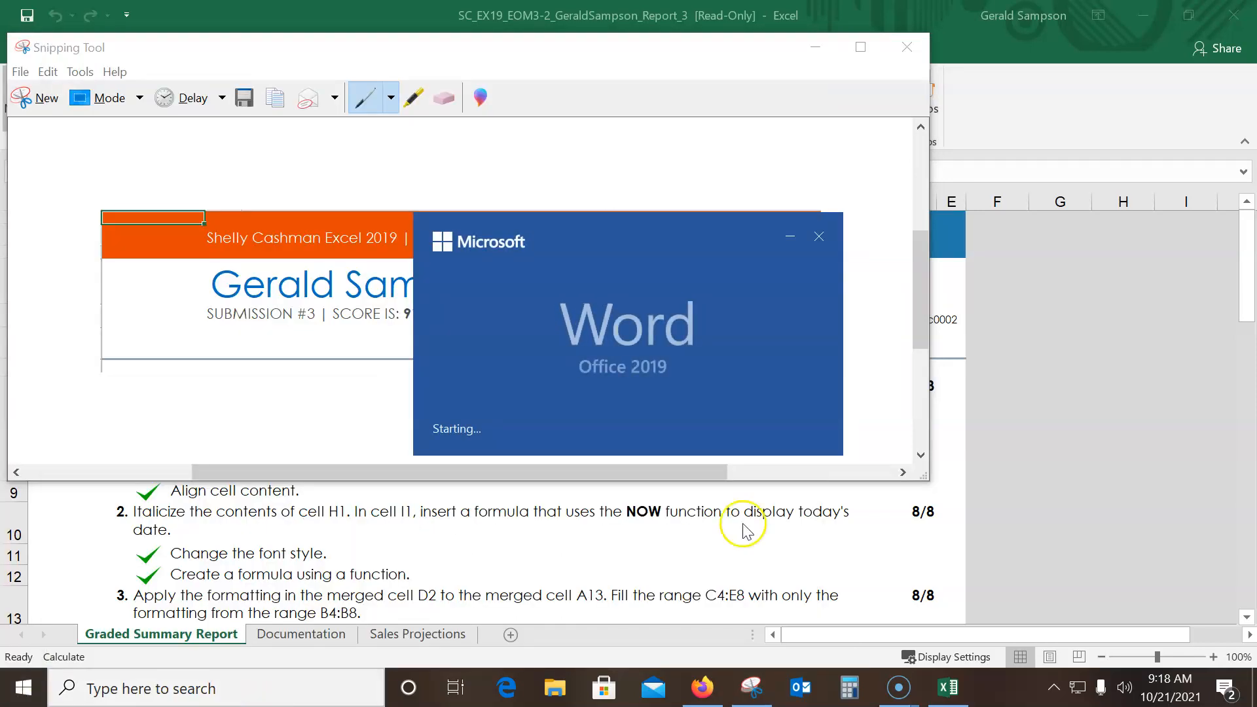
left_click(493, 322)
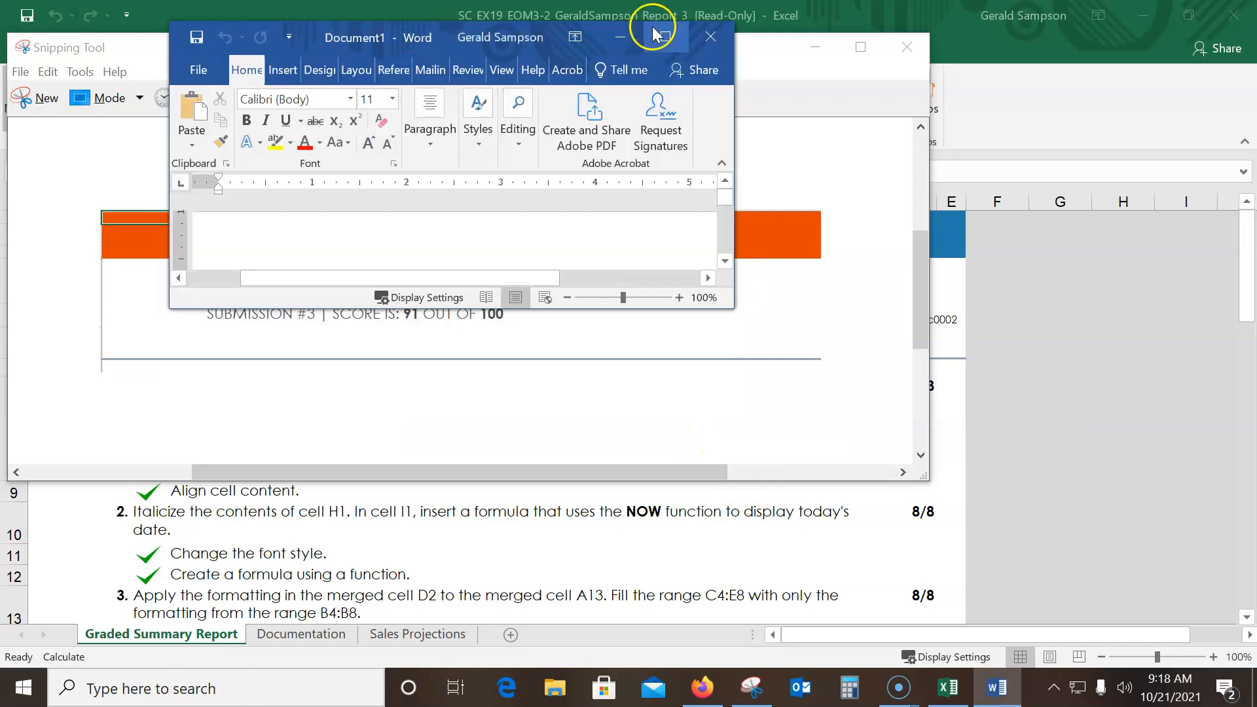
left_click(662, 33)
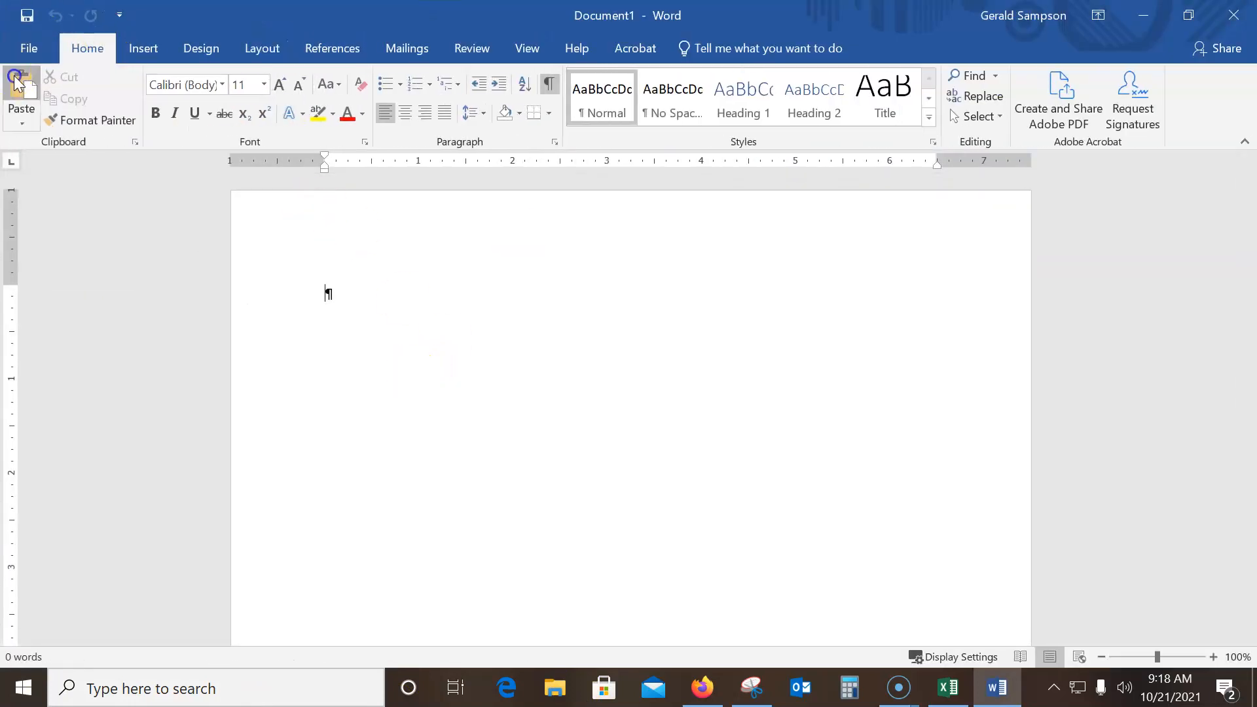
key("ctrl+v")
key("Return")
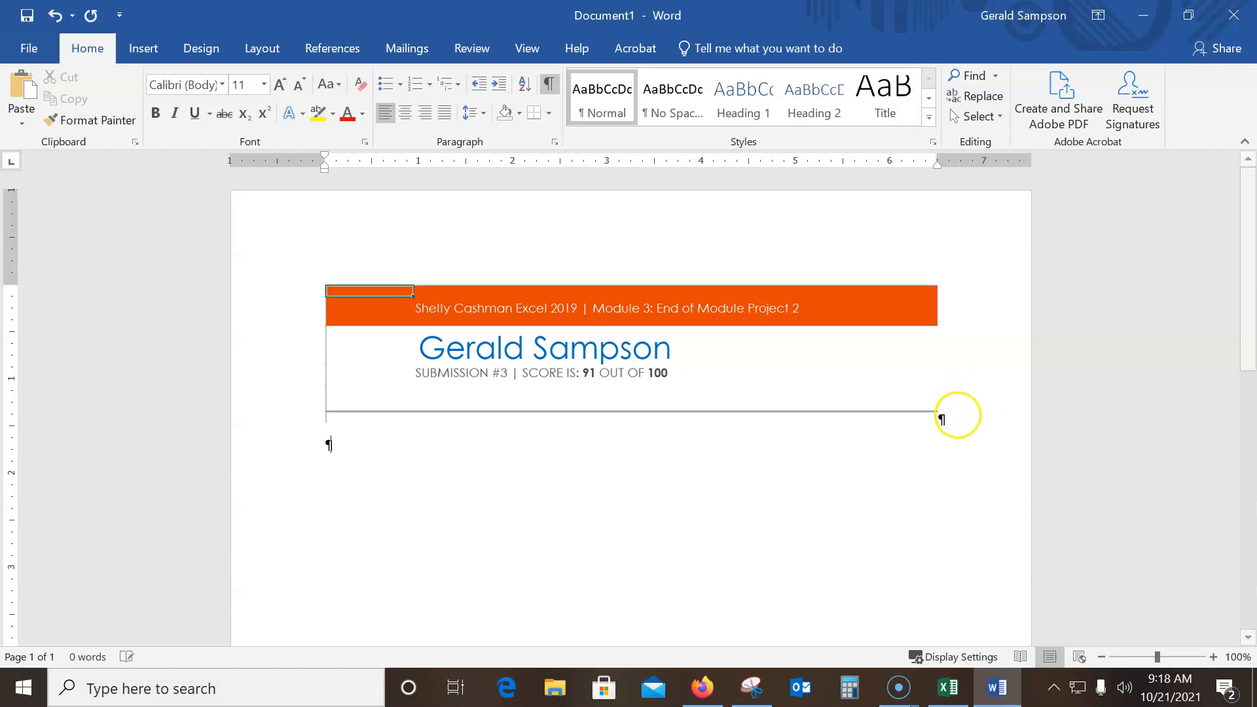
Insert the picture "My If formula is correct" from the junk grading folder below the score snip
left_click(141, 47)
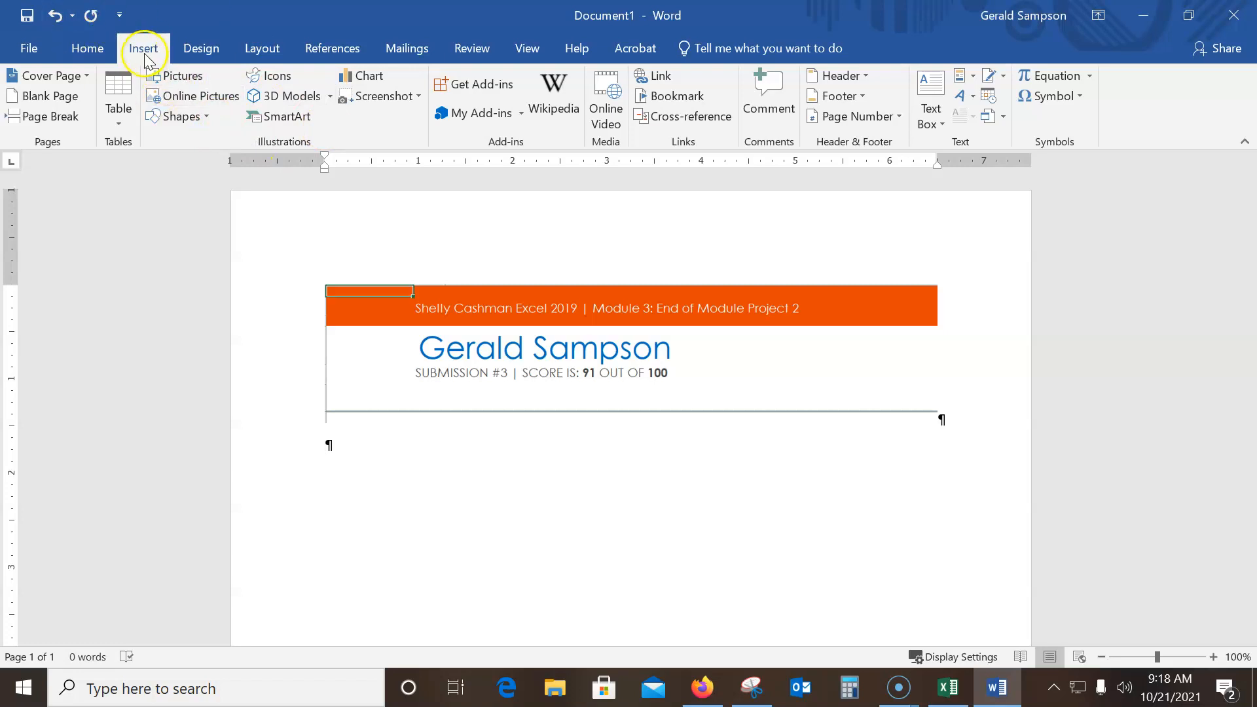
left_click(170, 72)
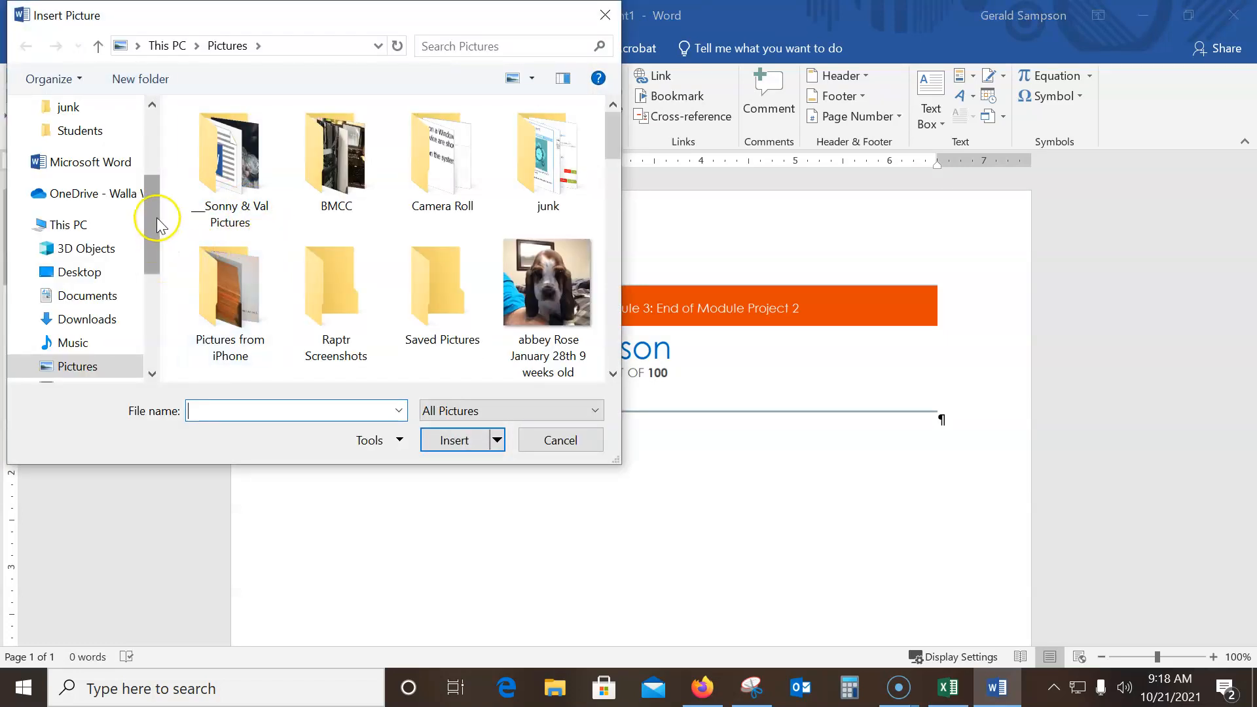
left_click_drag(155, 202, 150, 132)
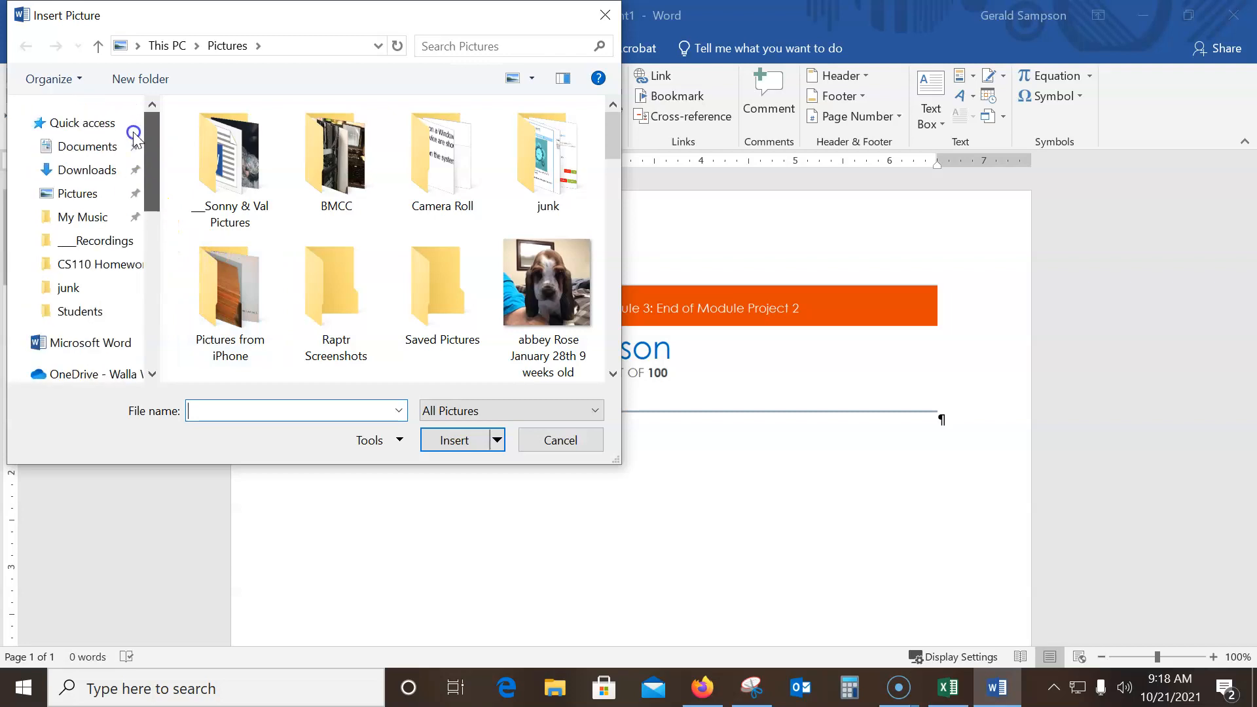
left_click(72, 146)
scroll(351, 233, "down", 1)
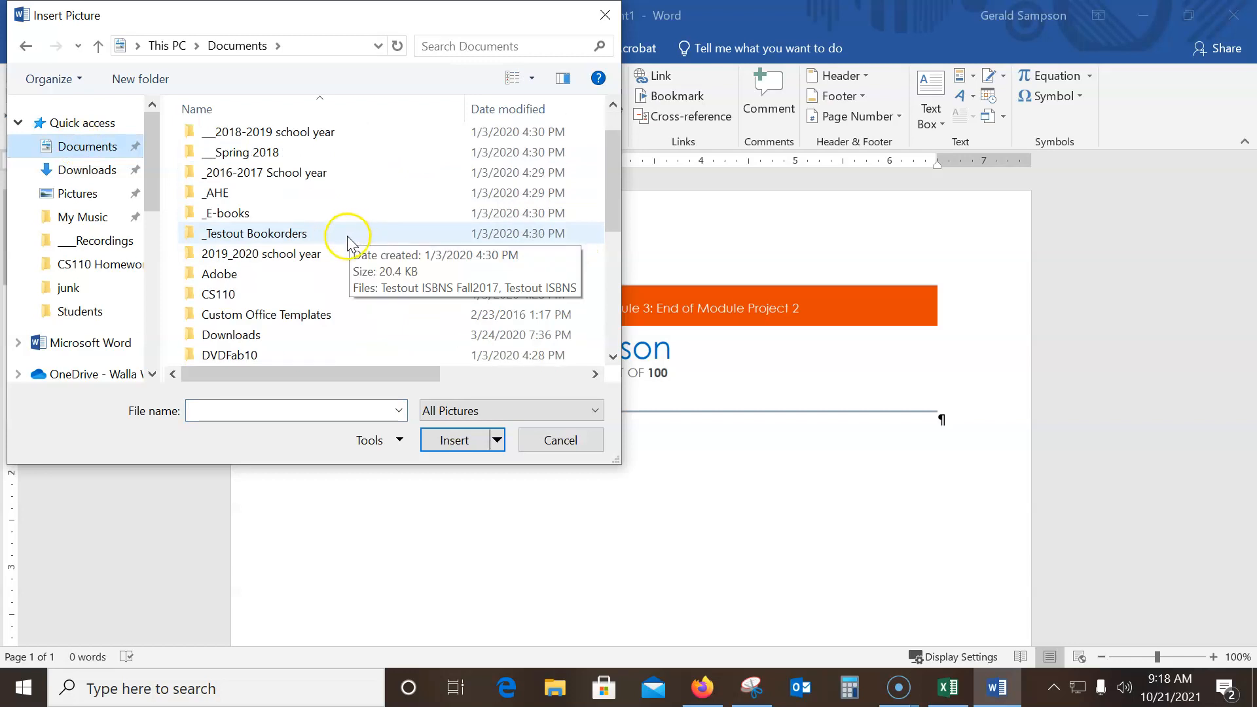
scroll(347, 244, "down", 2)
double_click(211, 293)
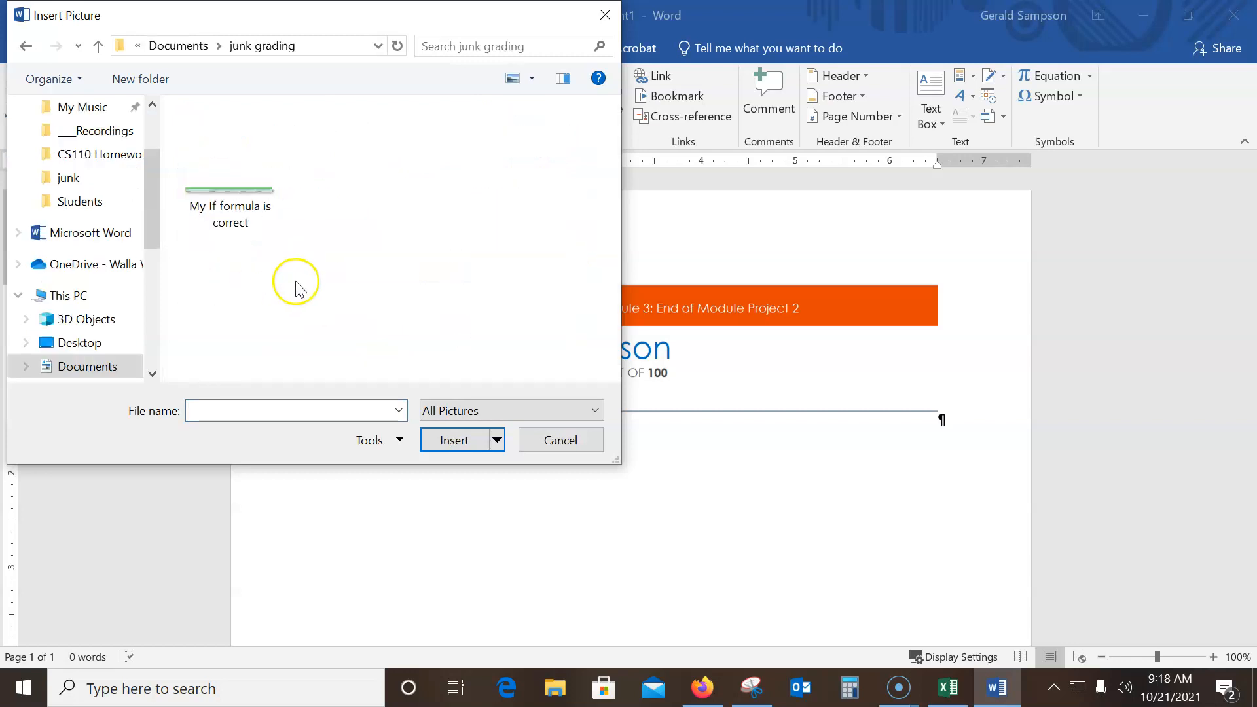
double_click(230, 196)
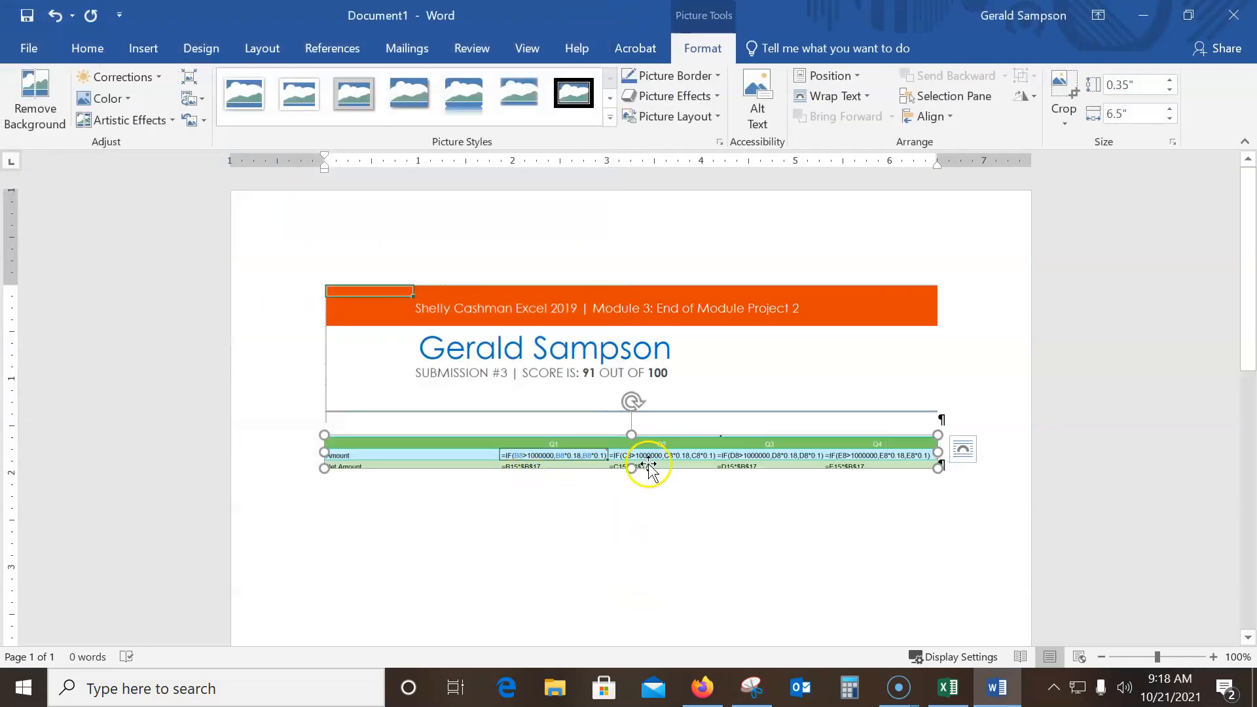
left_click(613, 512)
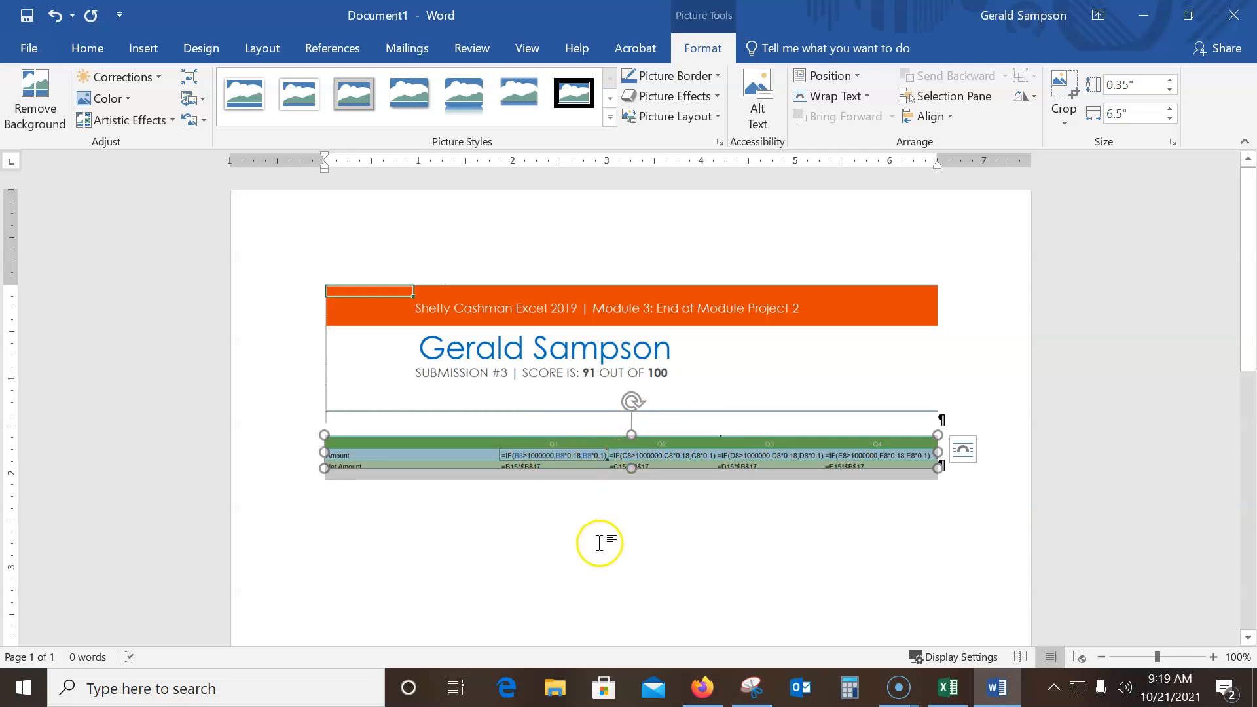
Switch to the Excel report, show formulas on the Sales Projections sheet, and move the selection off cell B15 onto the chart
left_click(948, 688)
scroll(645, 433, "down", 5)
scroll(645, 433, "down", 20)
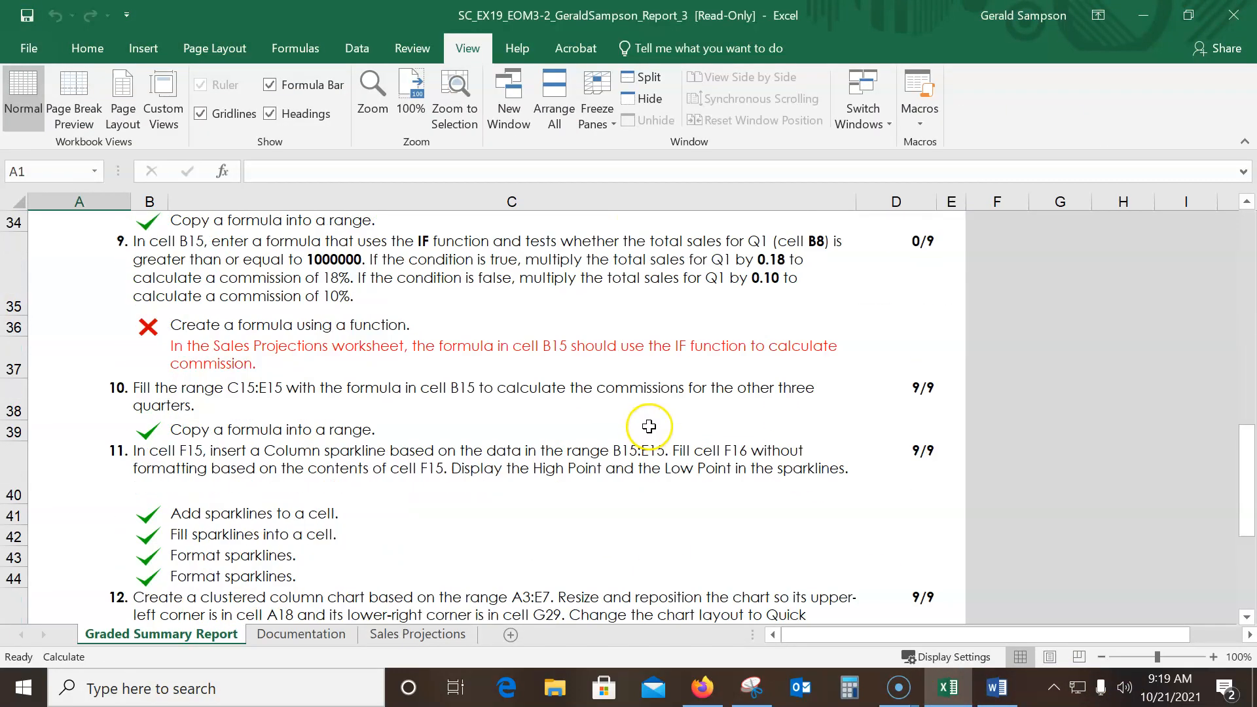
scroll(562, 400, "down", 20)
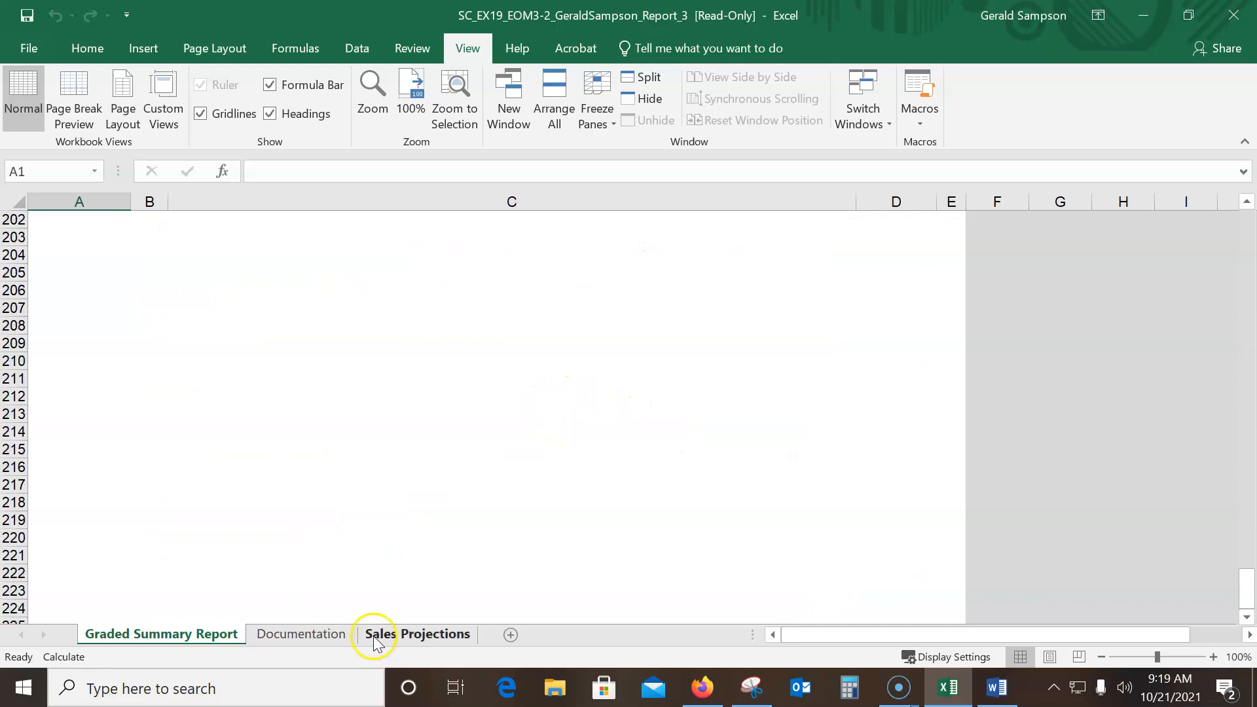
left_click(395, 634)
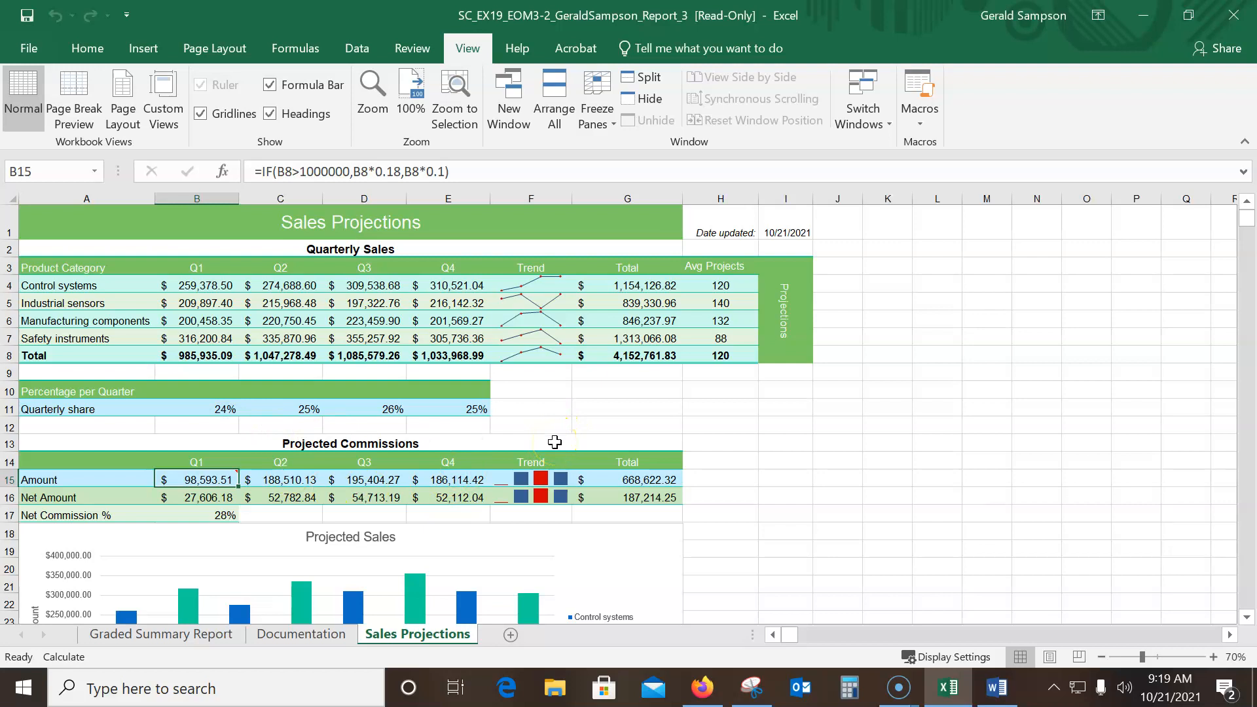
key("ctrl+grave")
left_click(539, 554)
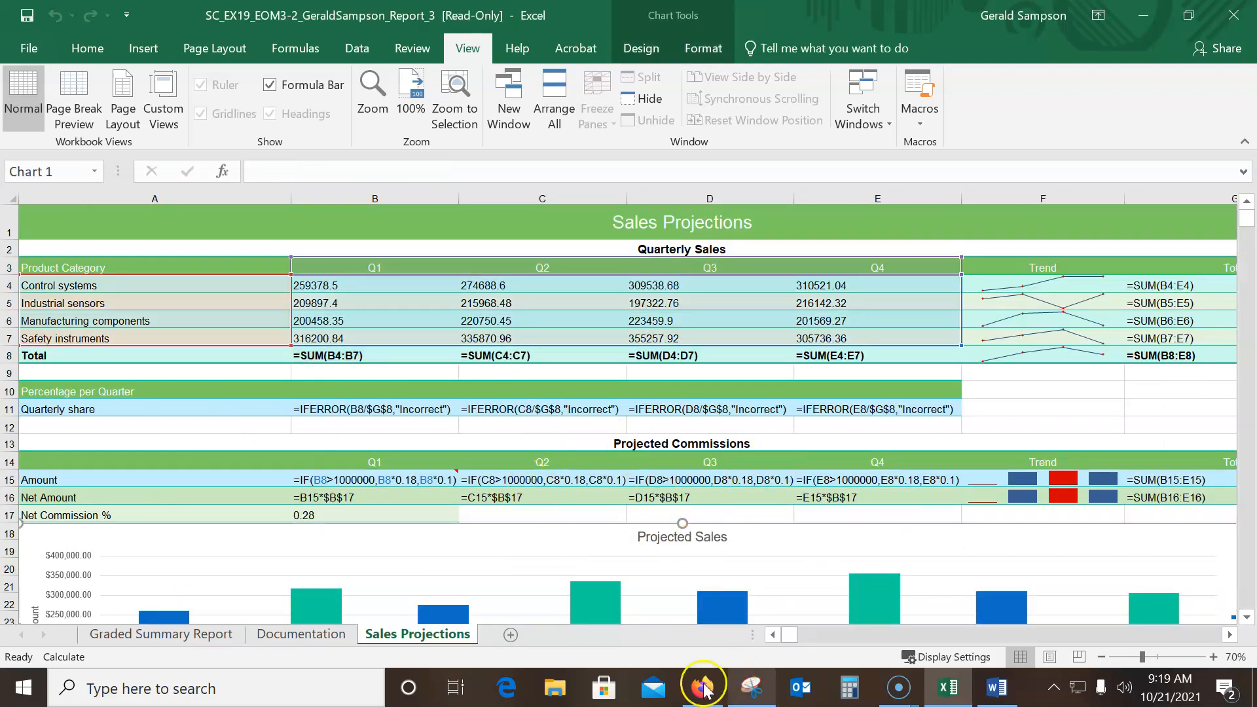
Capture a new Snipping Tool image of rows 14 and 15, including row numbers and the Q1 through Q4 IF formulas
left_click(752, 688)
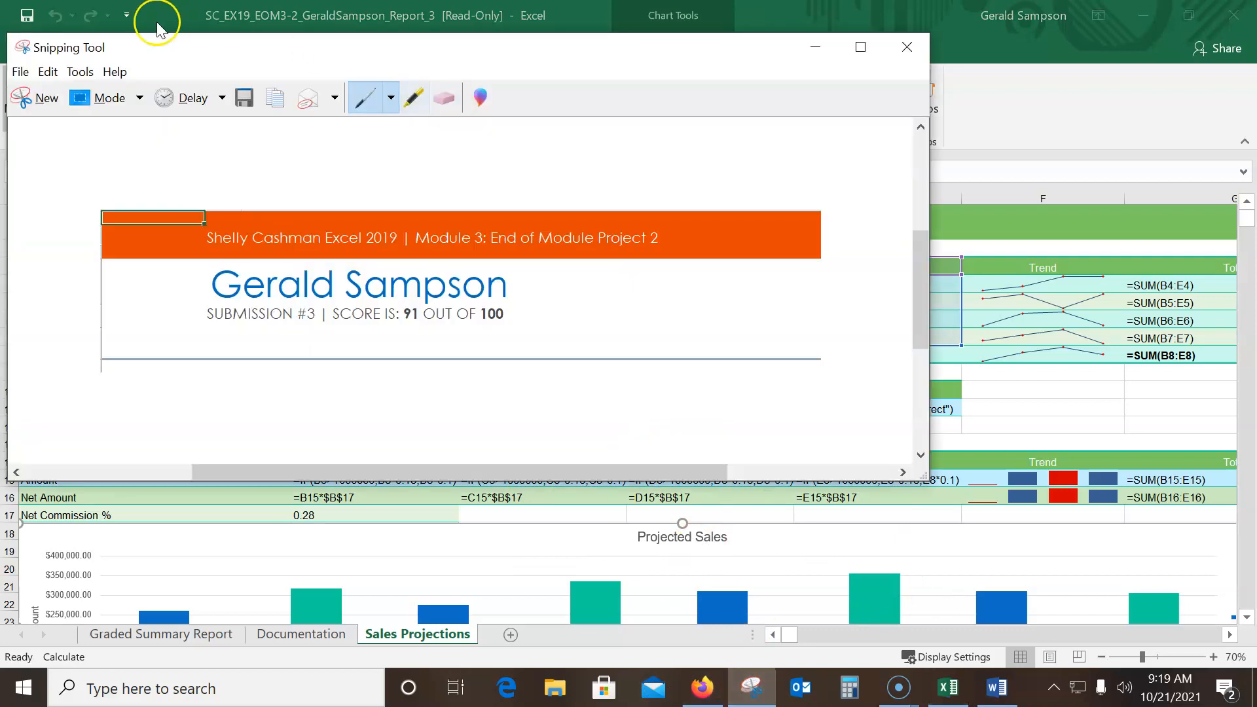
left_click(43, 98)
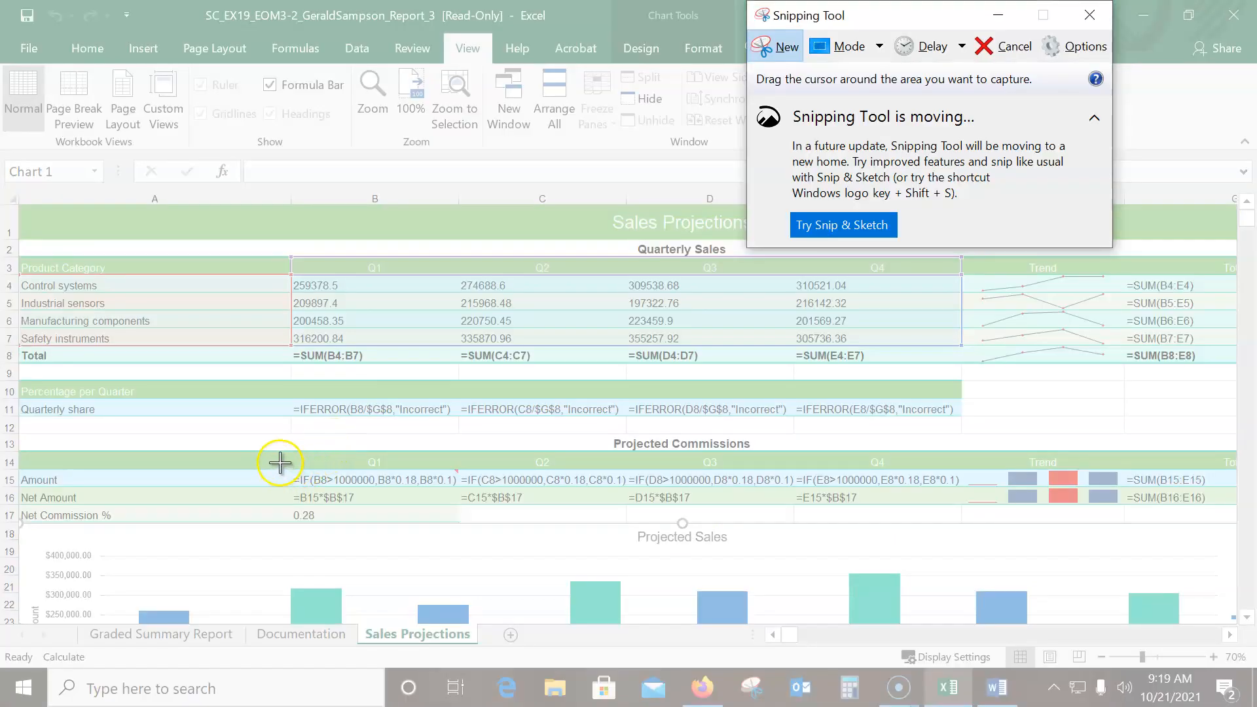
left_click_drag(1, 451, 970, 489)
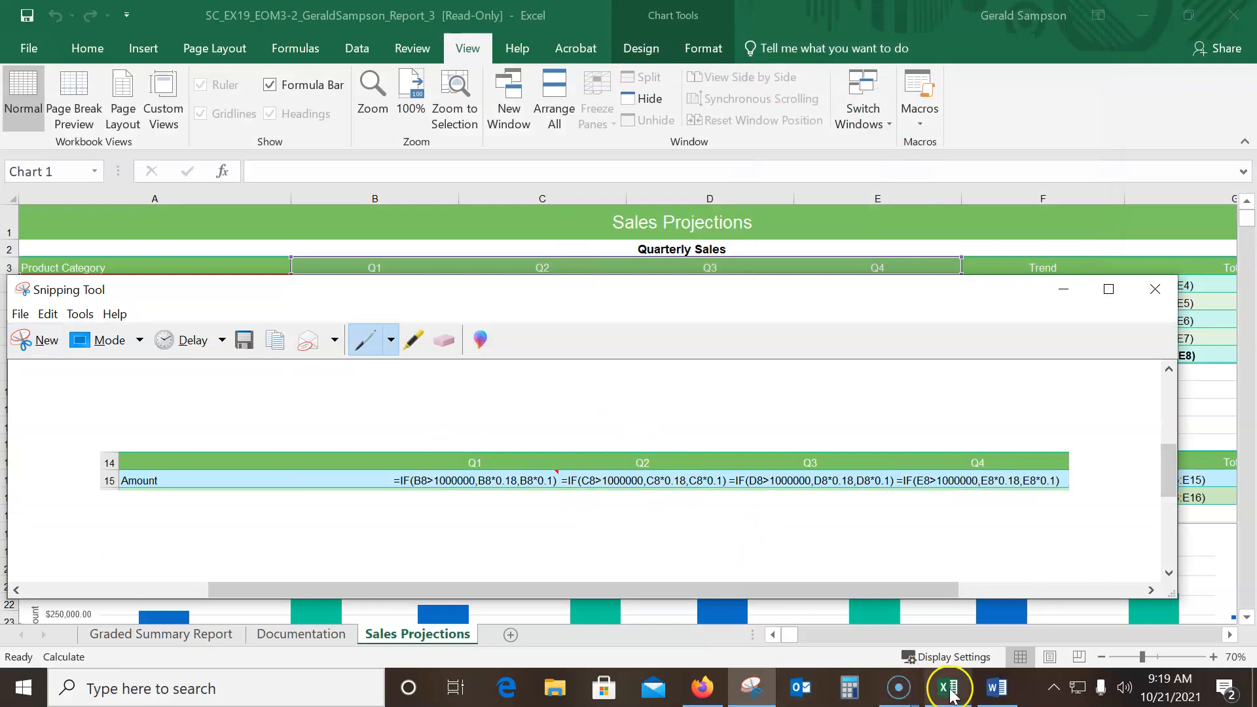
Switch to the Word document and replace the inserted formula picture with the new snip of rows 14 and 15
left_click(997, 688)
key("ctrl+v")
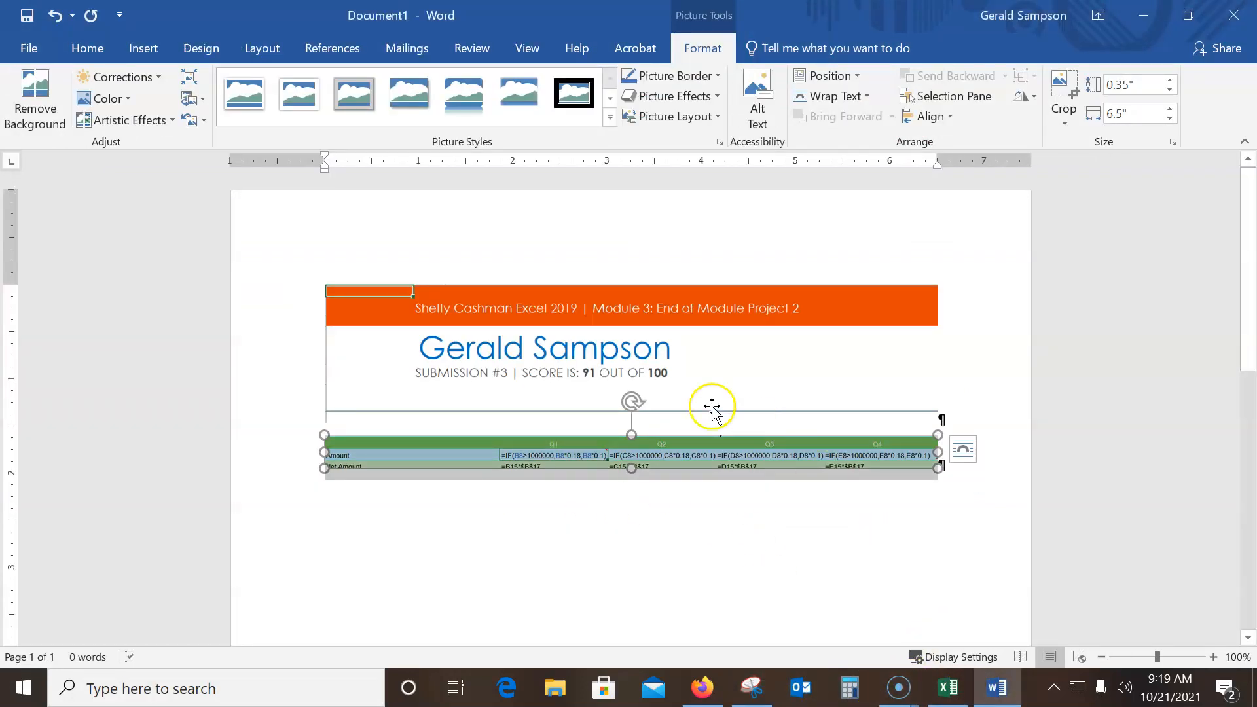
left_click(610, 452)
key("Delete")
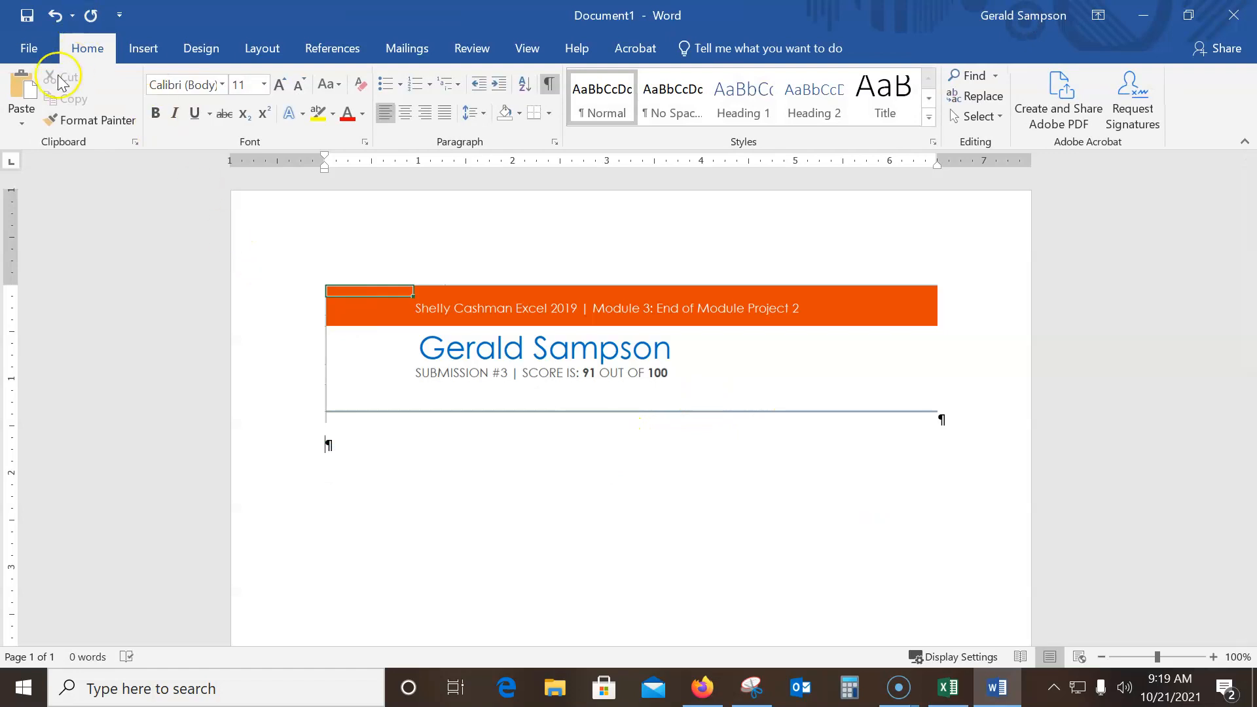
left_click(23, 88)
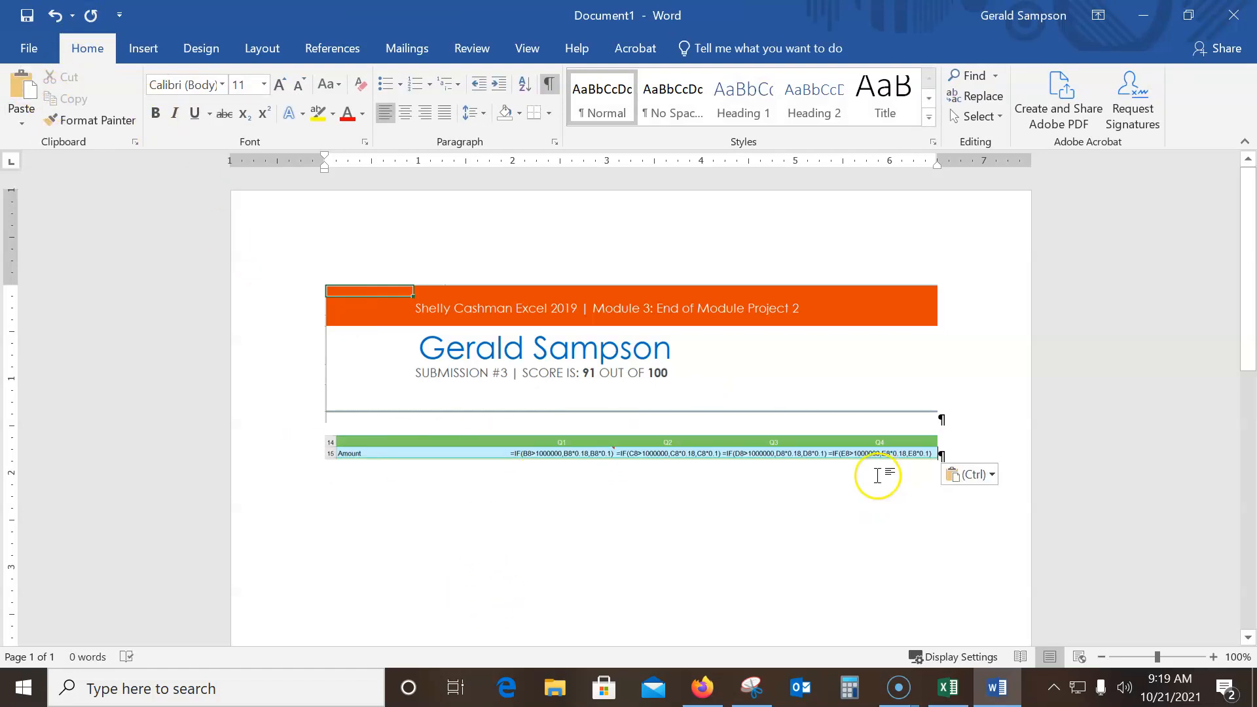
Save the document as "Score 10_21" in the CS110 Homework folder under Documents, ___Fall2021
left_click(16, 51)
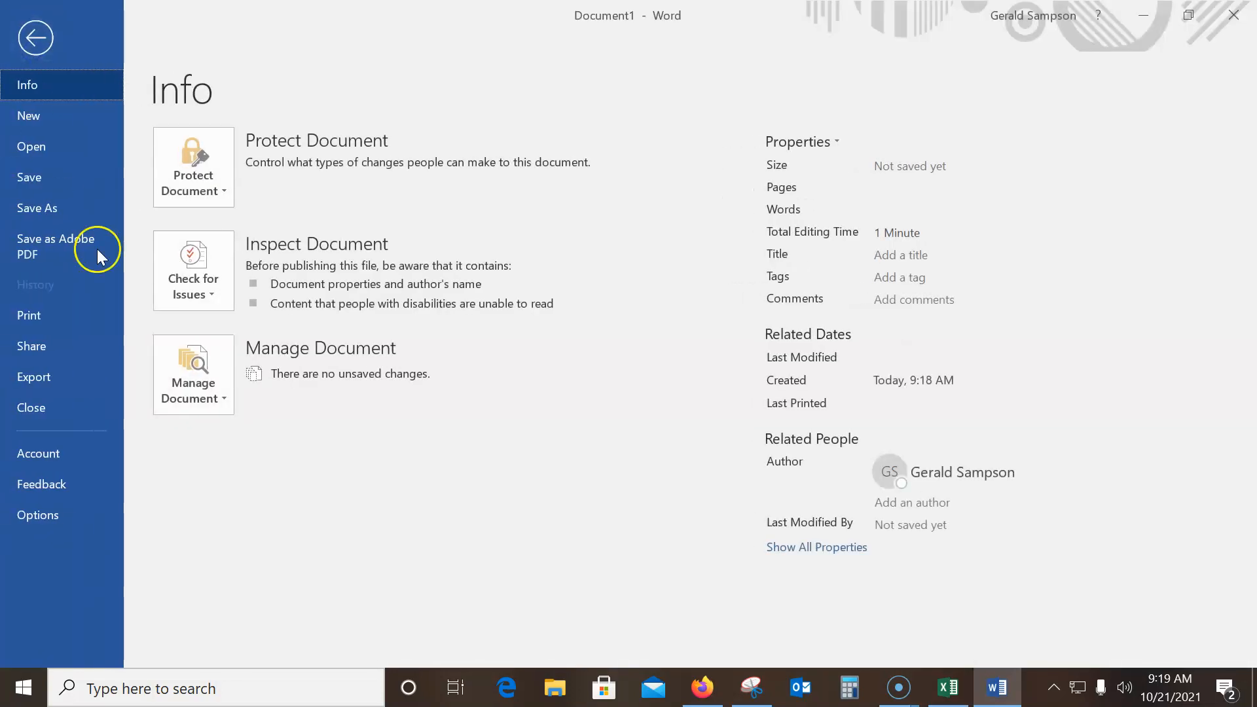
left_click(66, 207)
left_click(226, 417)
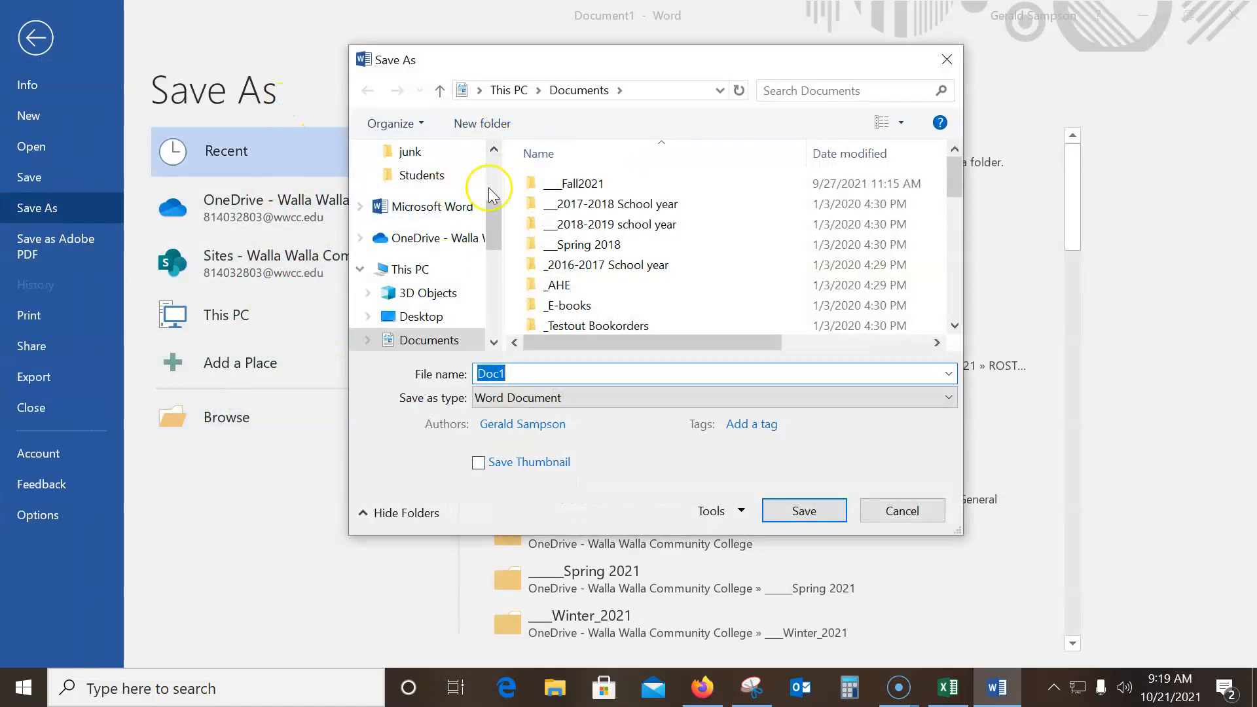
left_click(599, 184)
double_click(599, 184)
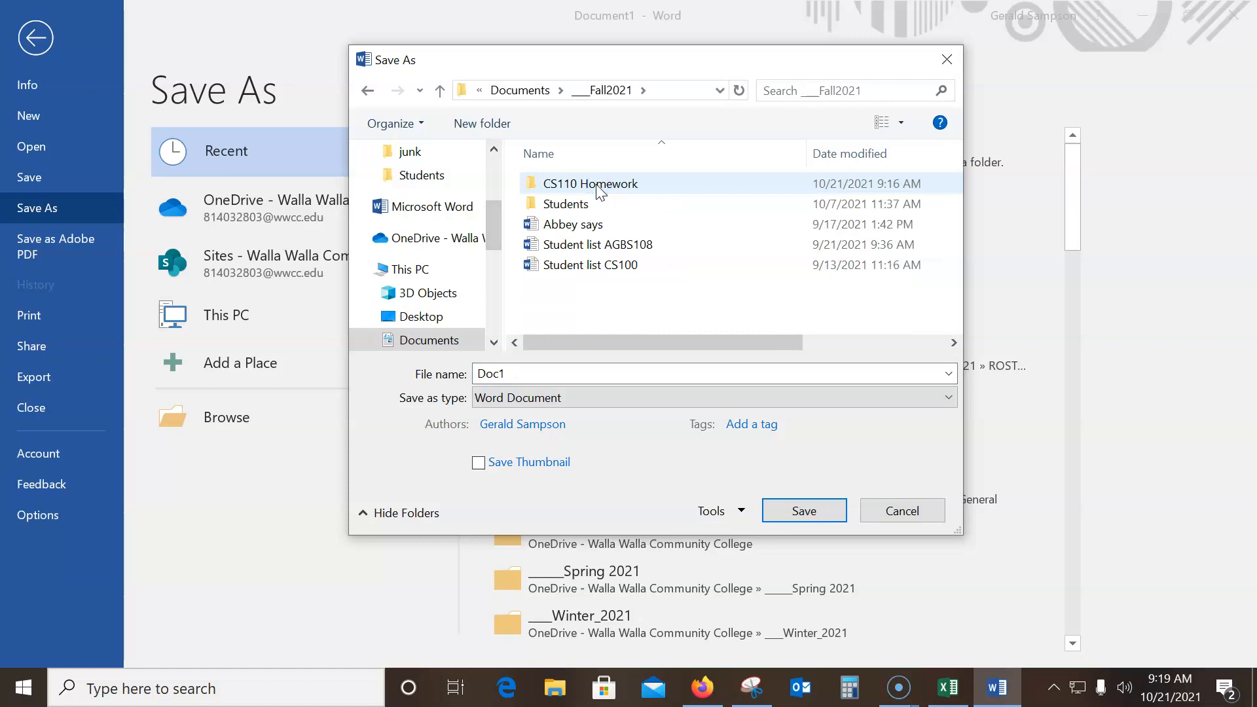
double_click(598, 186)
left_click(527, 382)
double_click(514, 372)
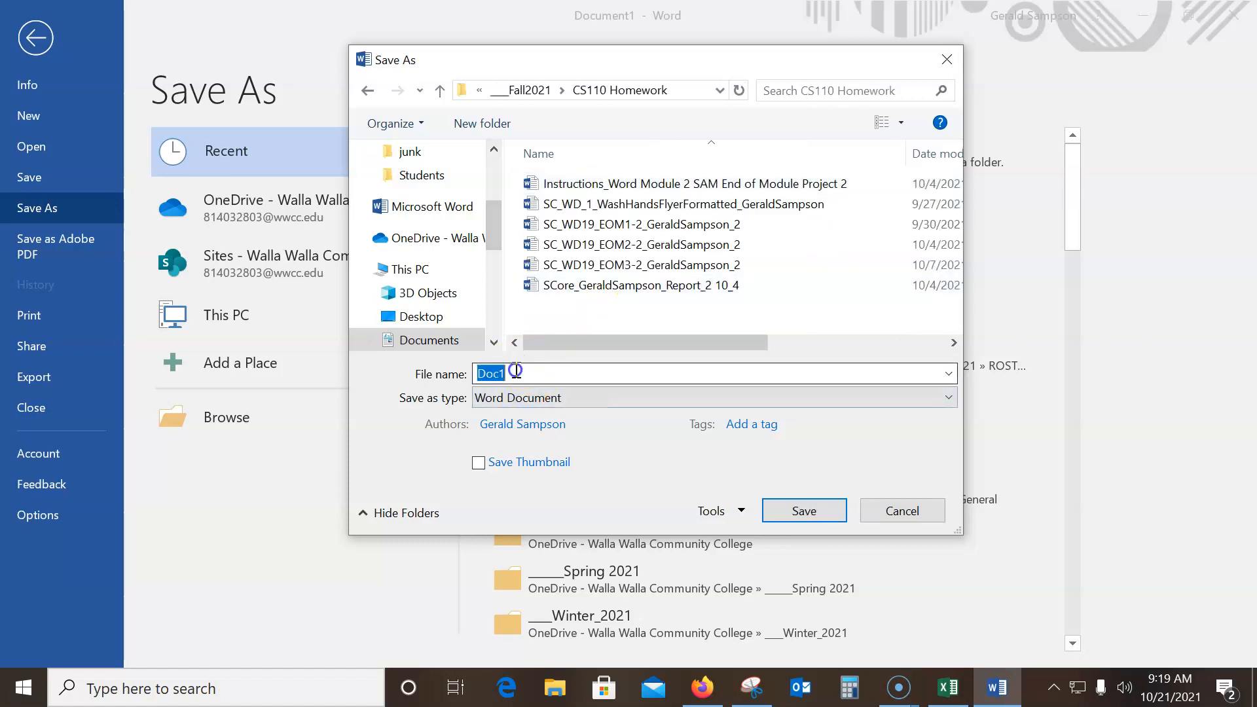
type("Score 10_")
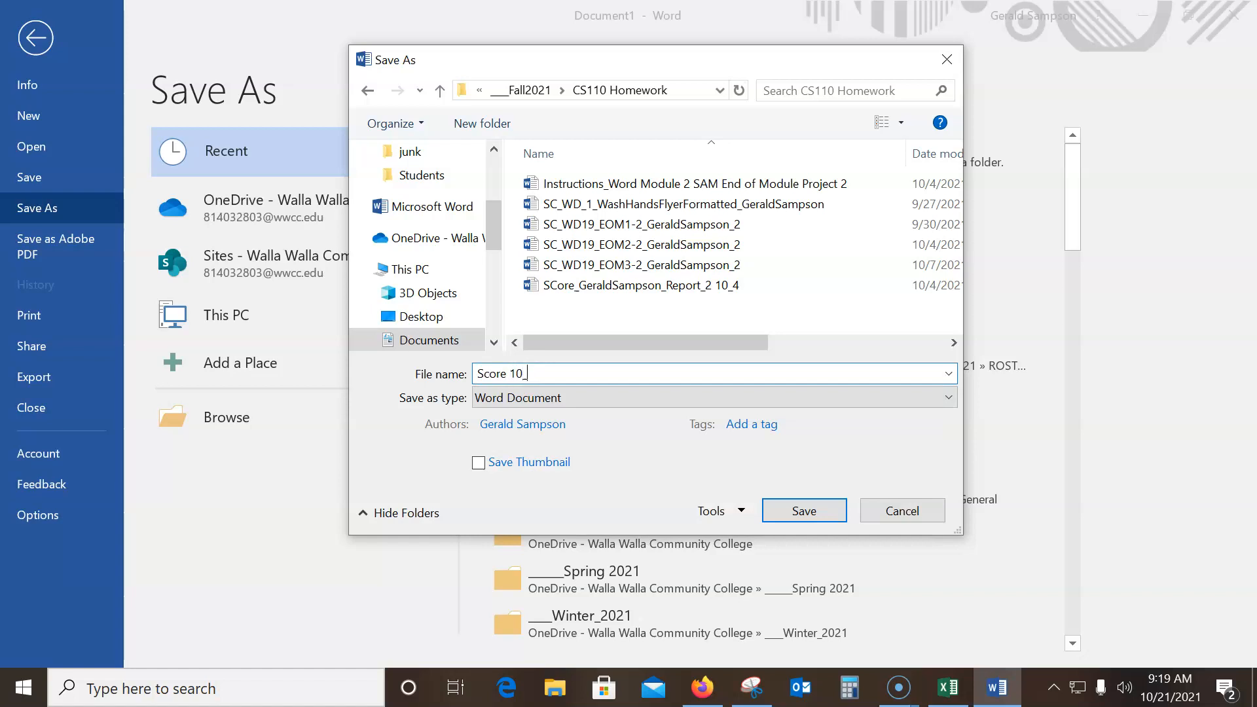
type("21")
left_click(804, 511)
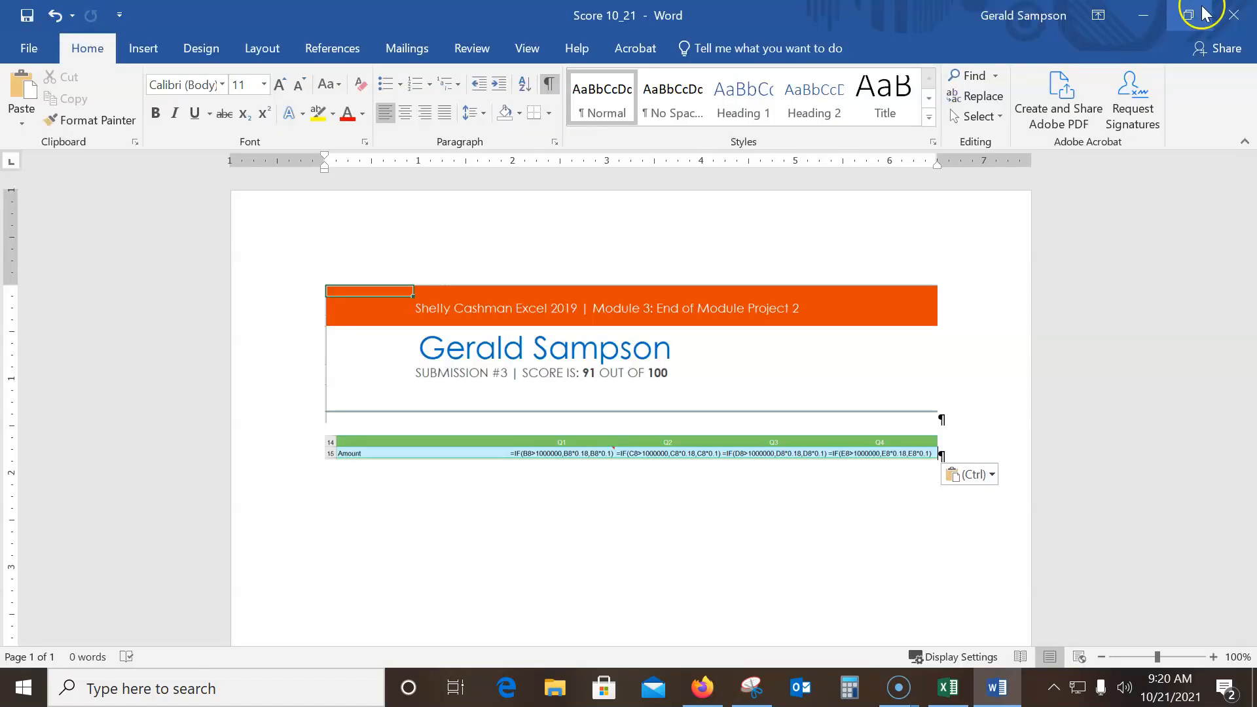
Close the Word document and the Excel report, discarding the changes to the report
left_click(1231, 12)
left_click(1232, 15)
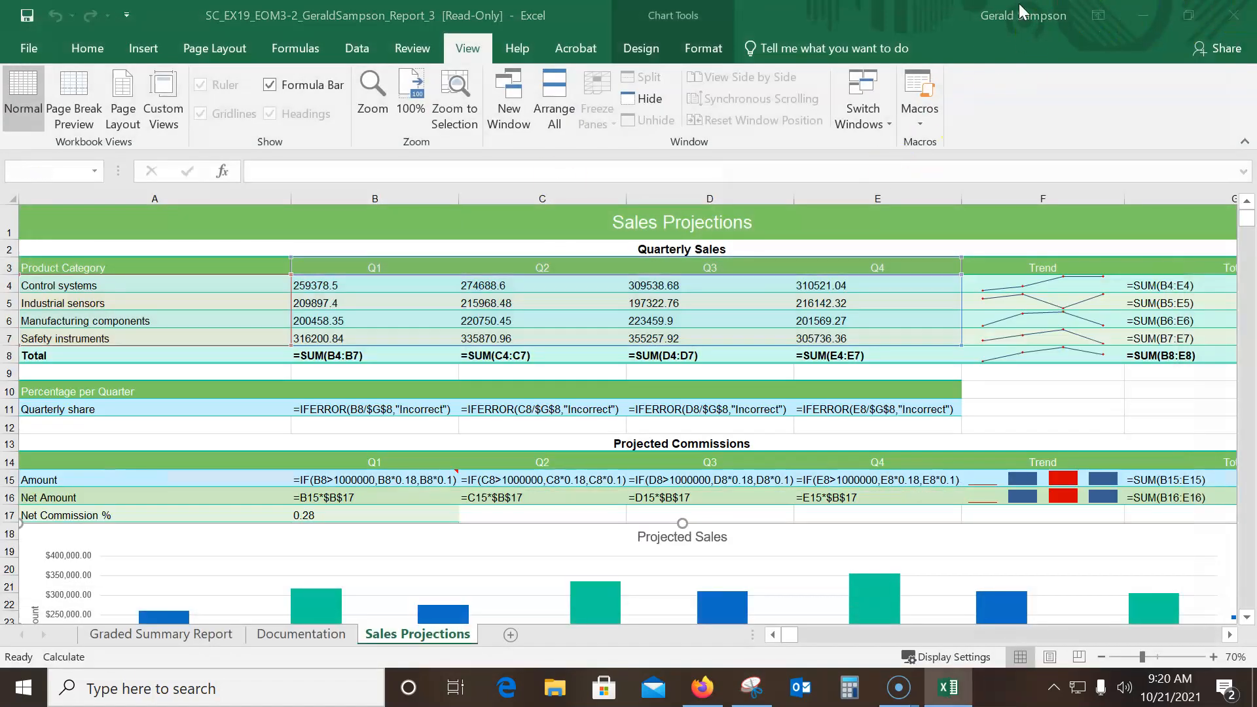
left_click(625, 371)
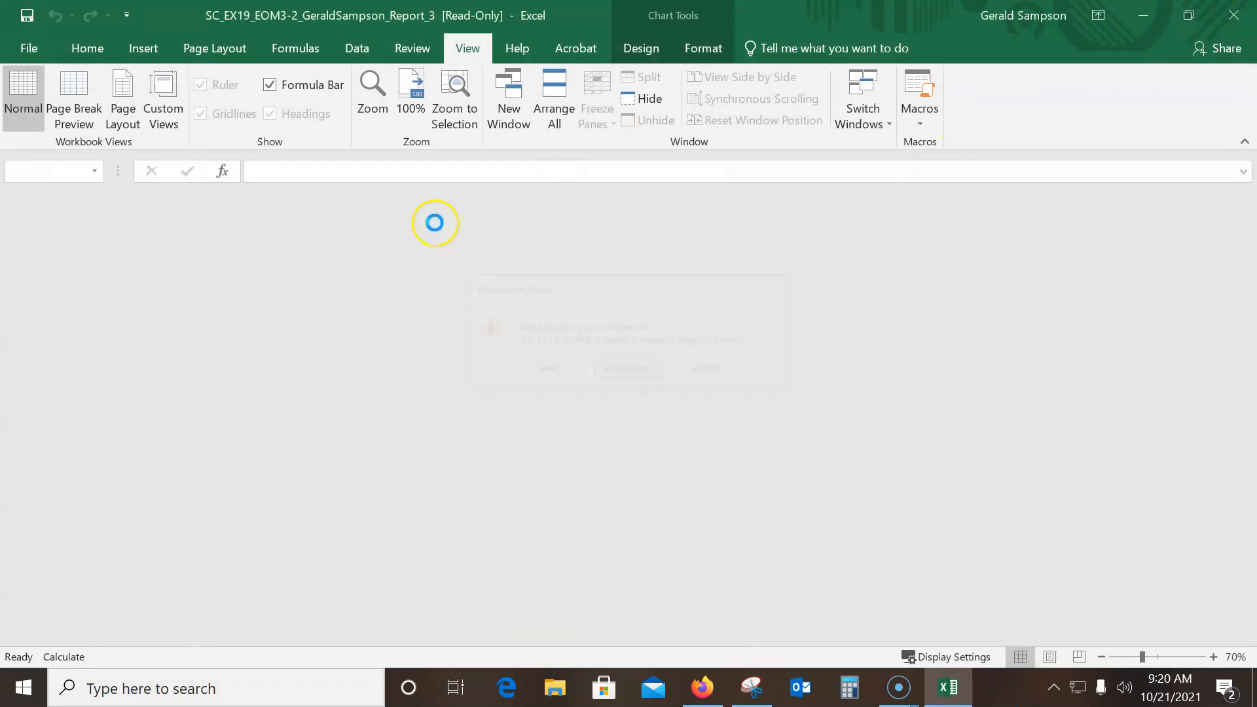
Switch to Canvas in Firefox, open the CS 110 F21 5505 course, and view it as a student
left_click(34, 20)
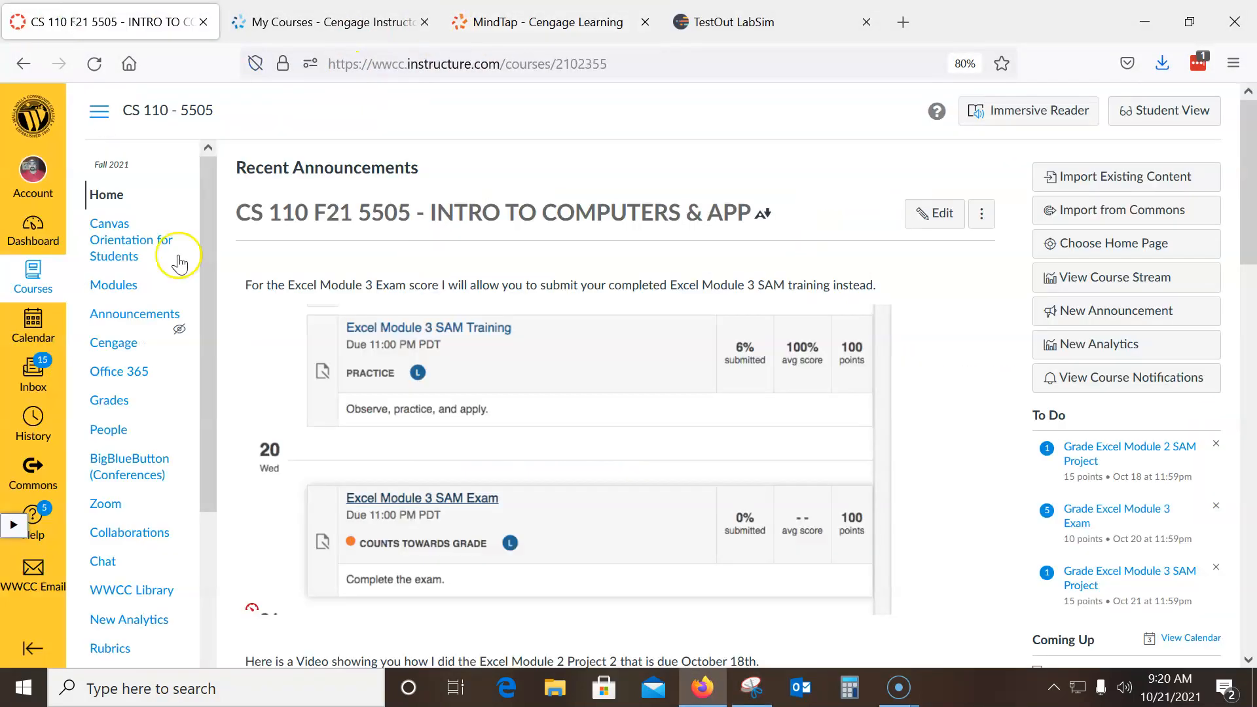
left_click(43, 279)
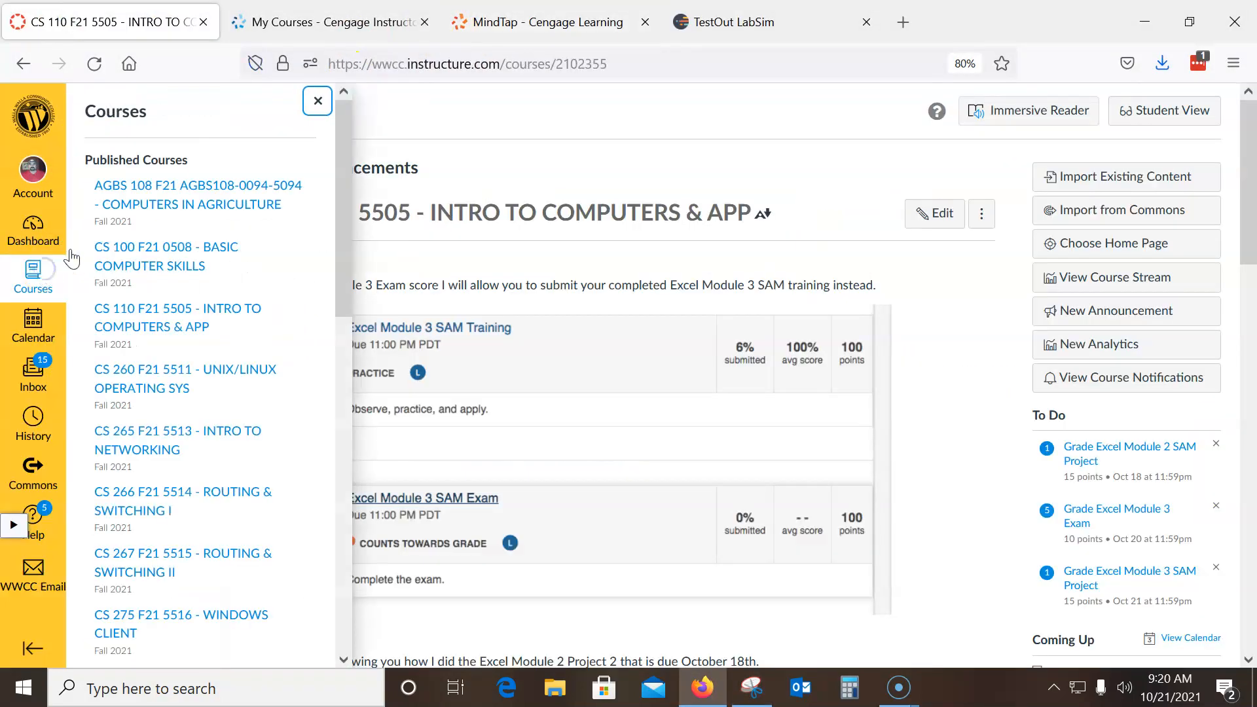
left_click(146, 321)
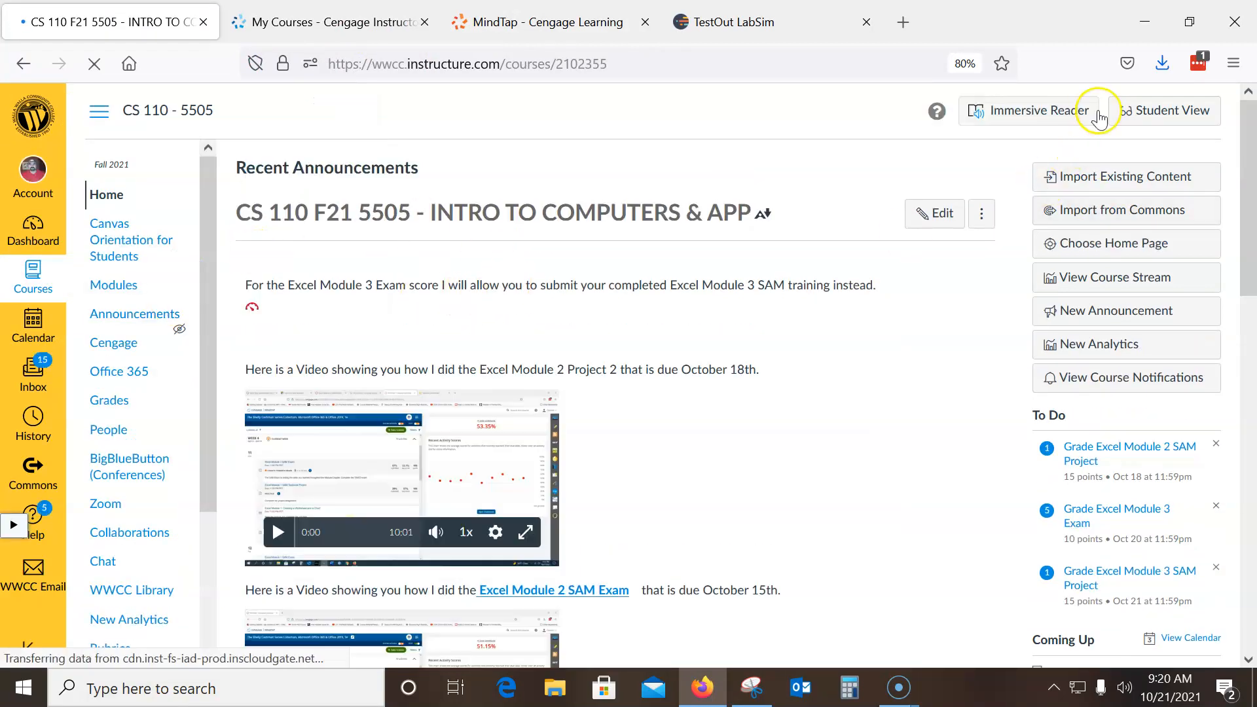
left_click(1160, 113)
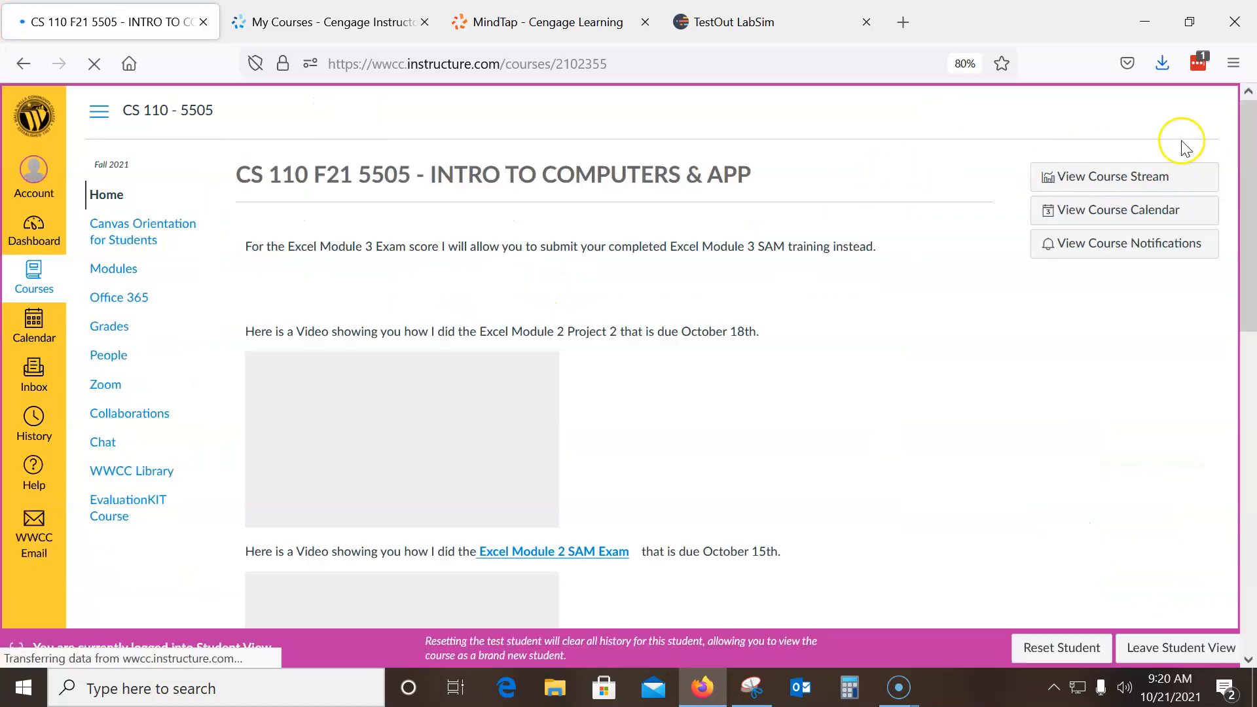
Collapse the Wk 3 Word module in the course modules and open the Excel Module 3 SAM Project assignment
left_click(104, 271)
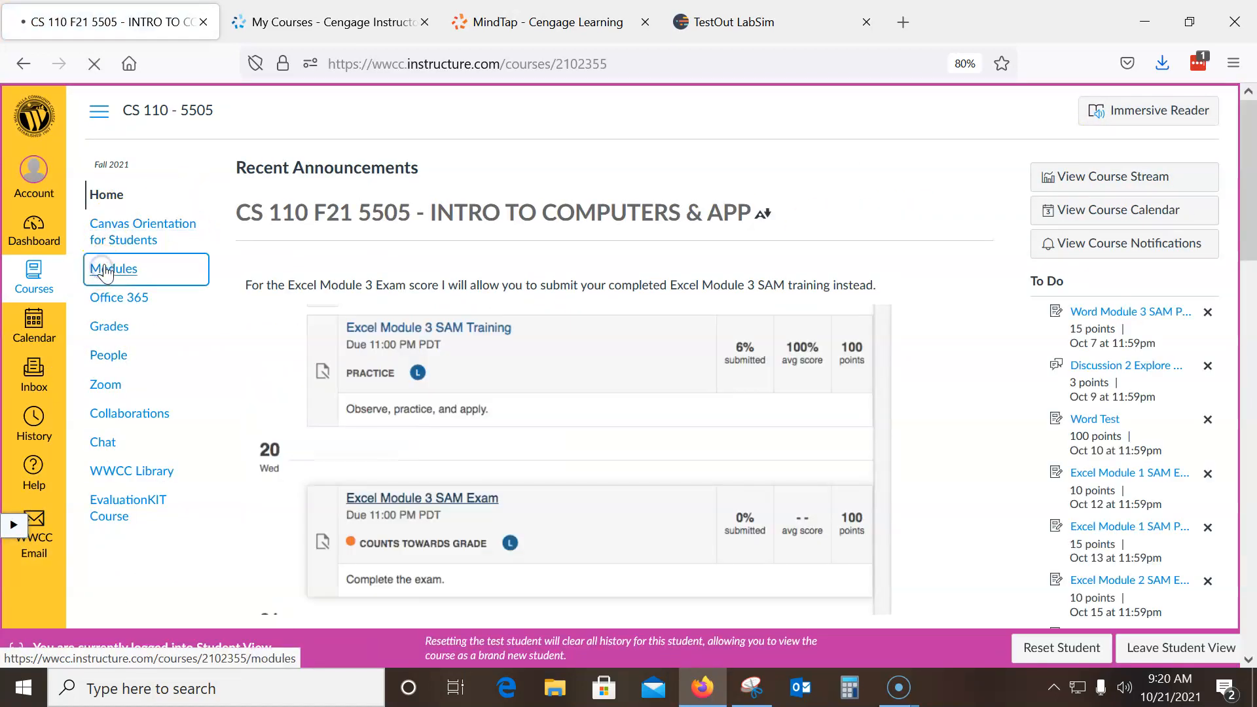
scroll(504, 283, "down", 5)
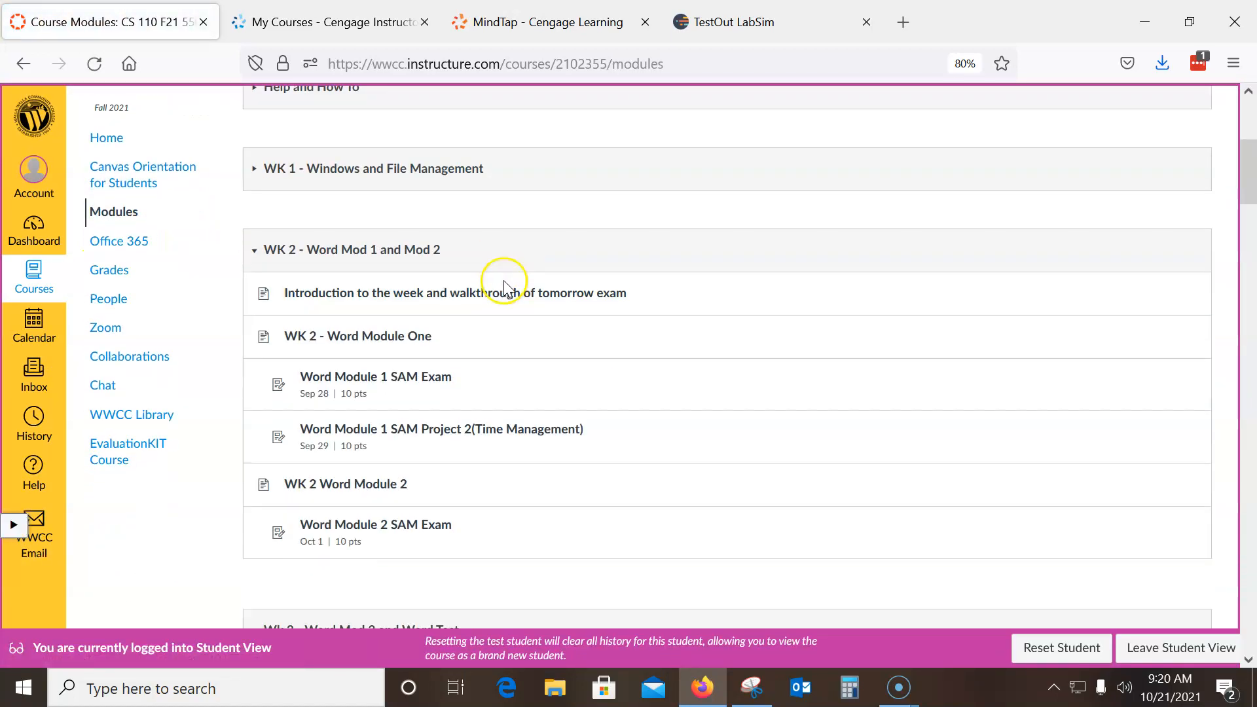
scroll(504, 283, "down", 3)
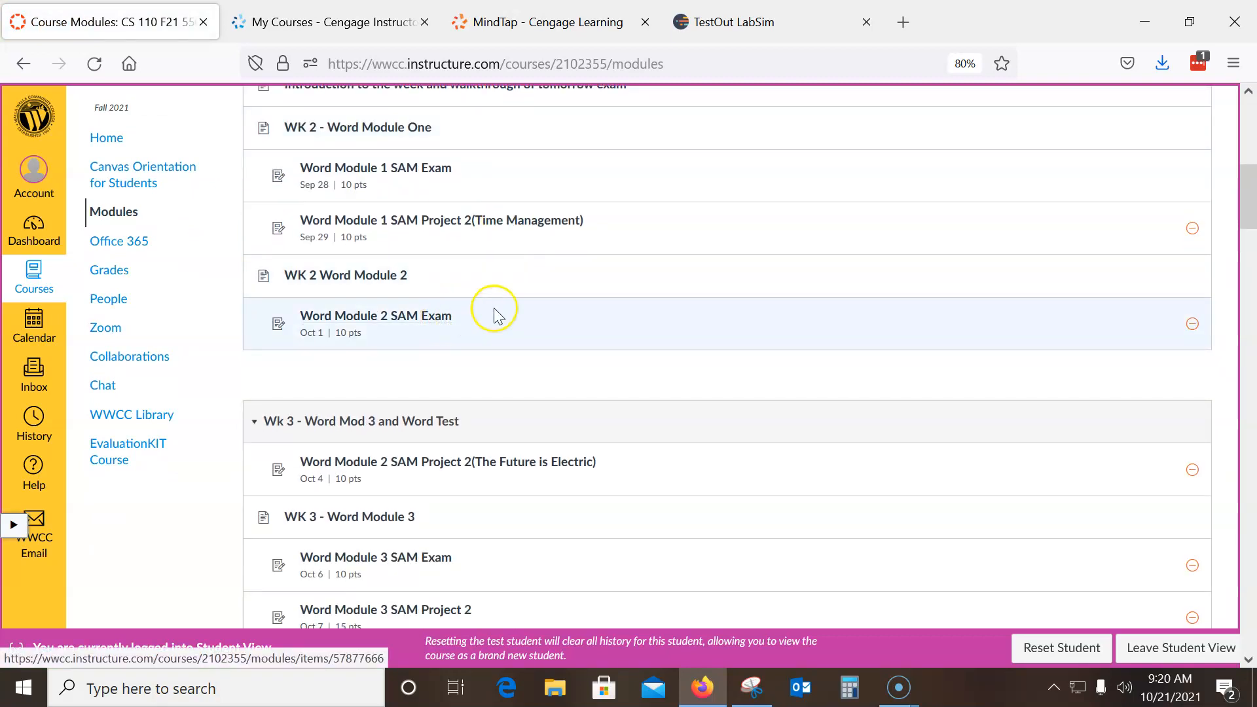
scroll(496, 314, "up", 1)
scroll(493, 313, "down", 5)
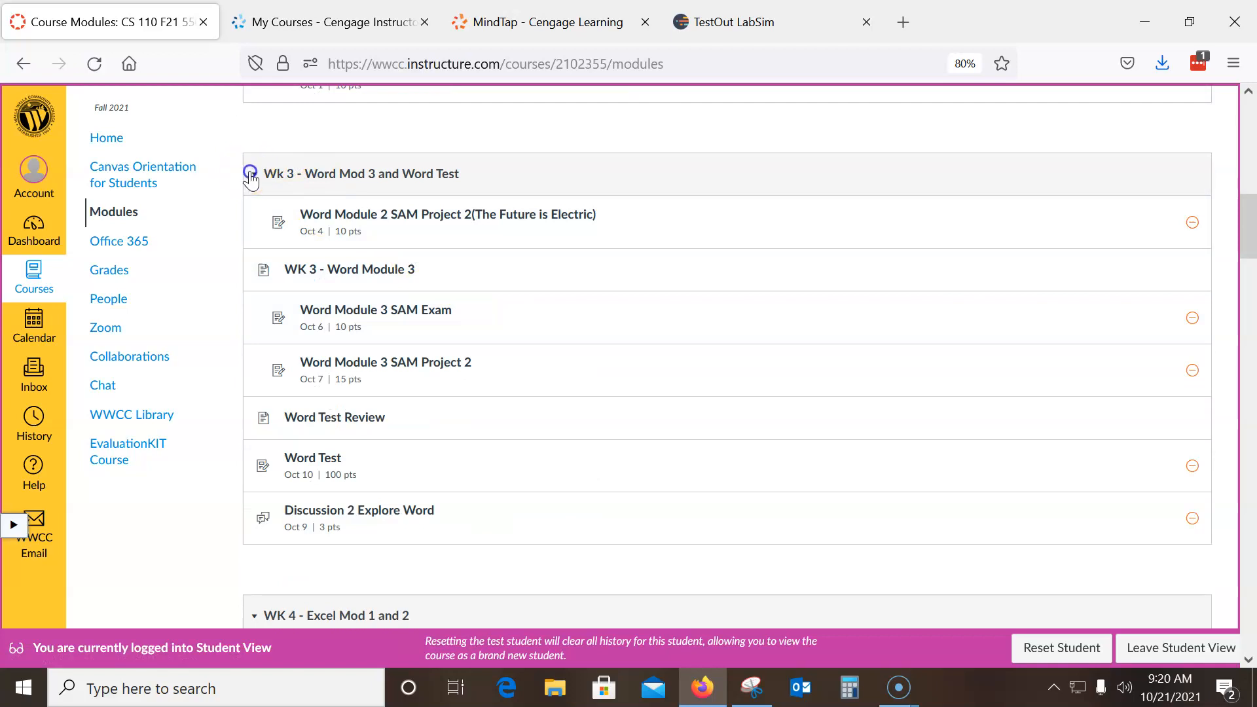
left_click(251, 174)
scroll(380, 338, "down", 4)
scroll(382, 337, "up", 4)
left_click(254, 254)
scroll(420, 311, "down", 2)
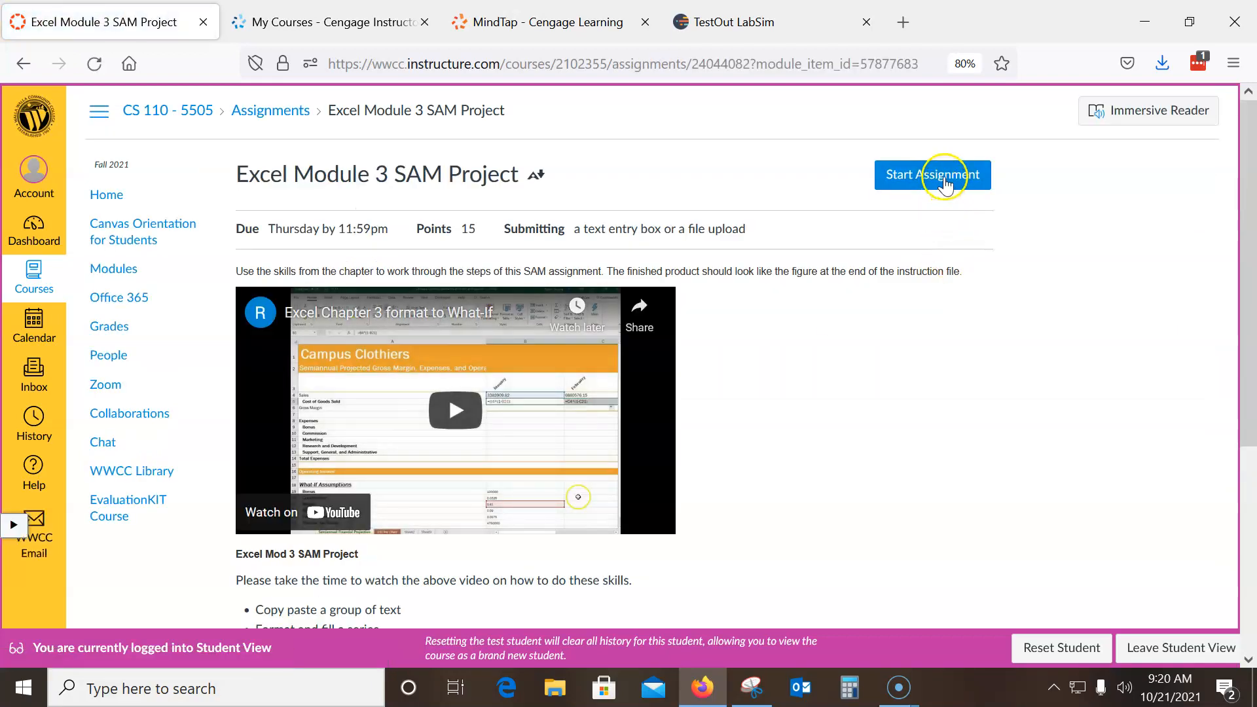
Start the assignment submission and browse the computer for a file to upload
left_click(945, 185)
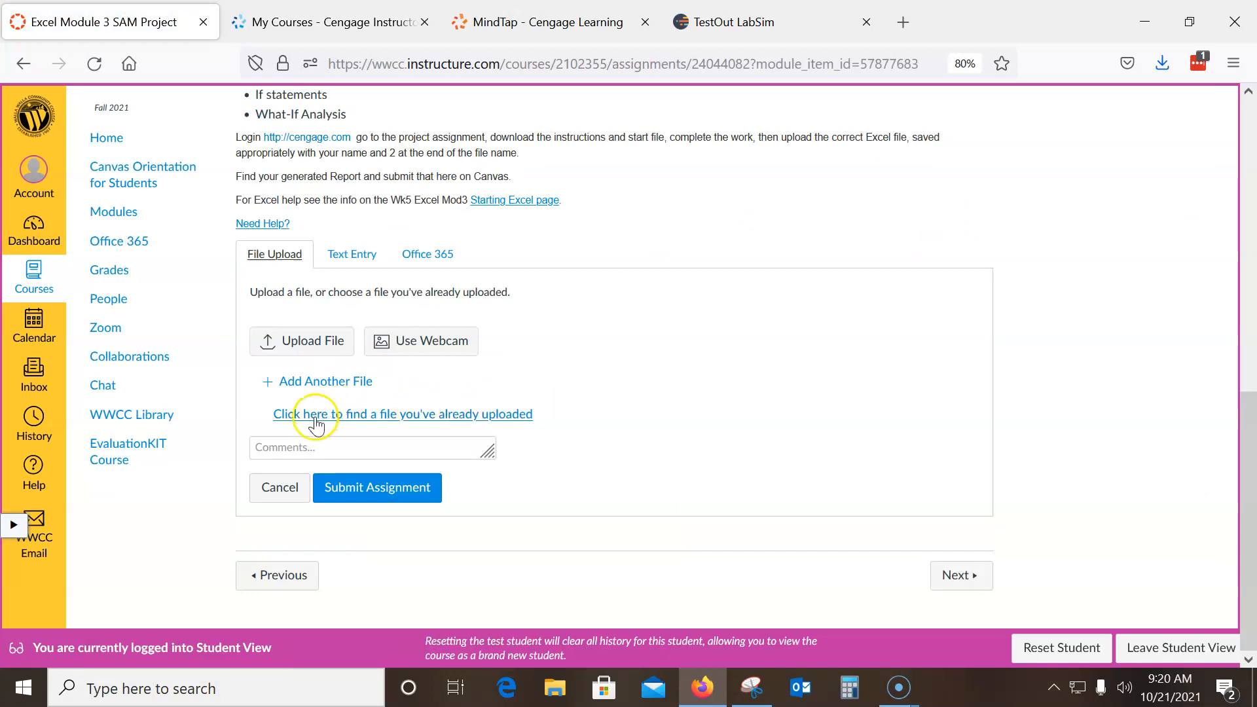
left_click(298, 338)
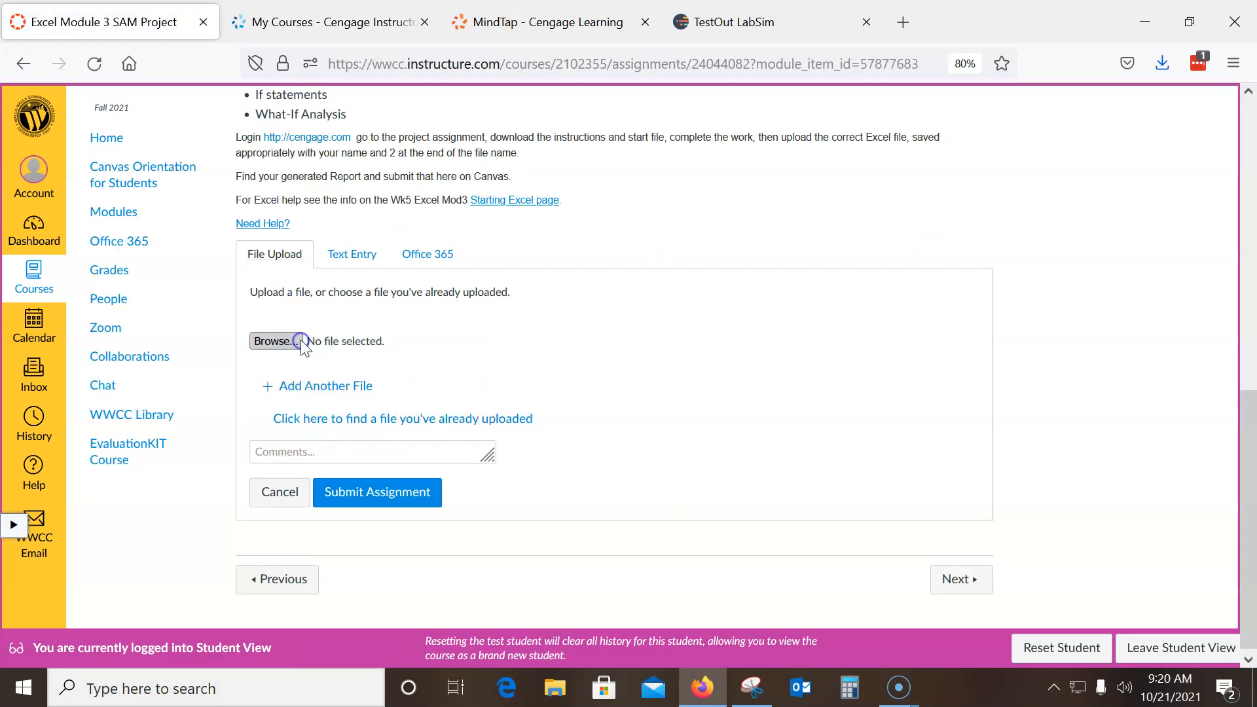
left_click(284, 340)
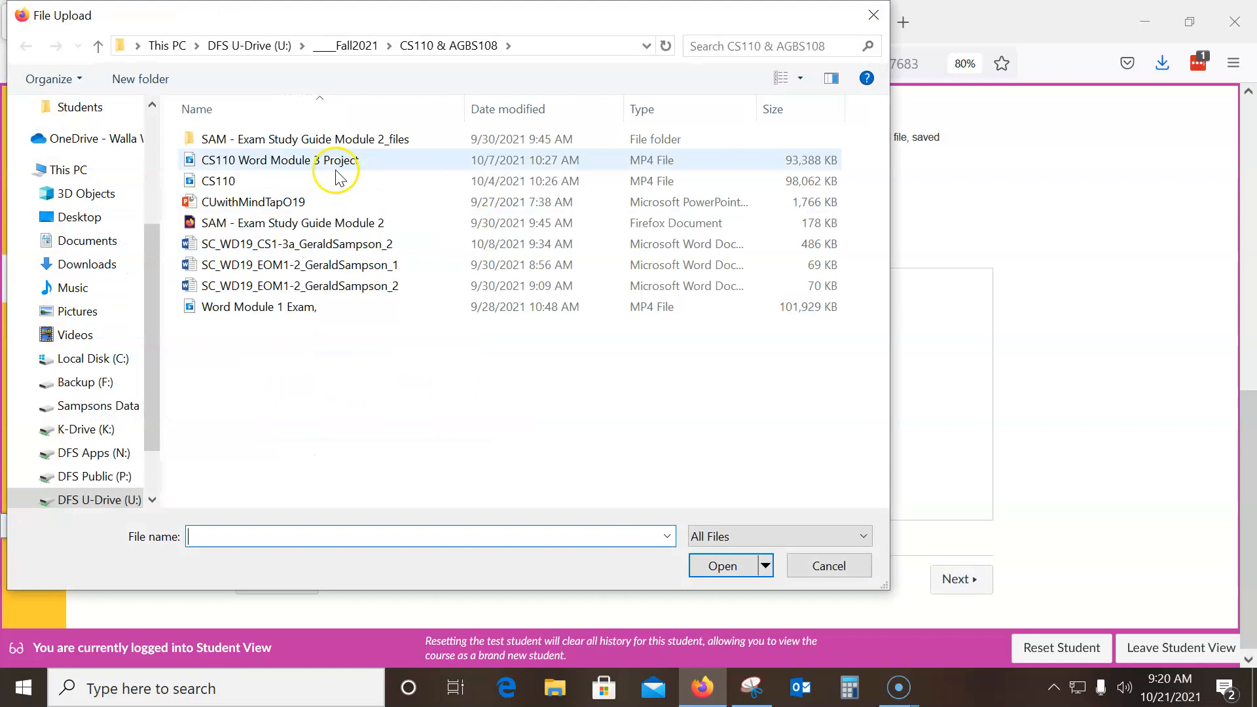
Sort the CS110 Homework folder in Documents, ___Fall2021 by newest modified date and attach Score 10_21
left_click(362, 46)
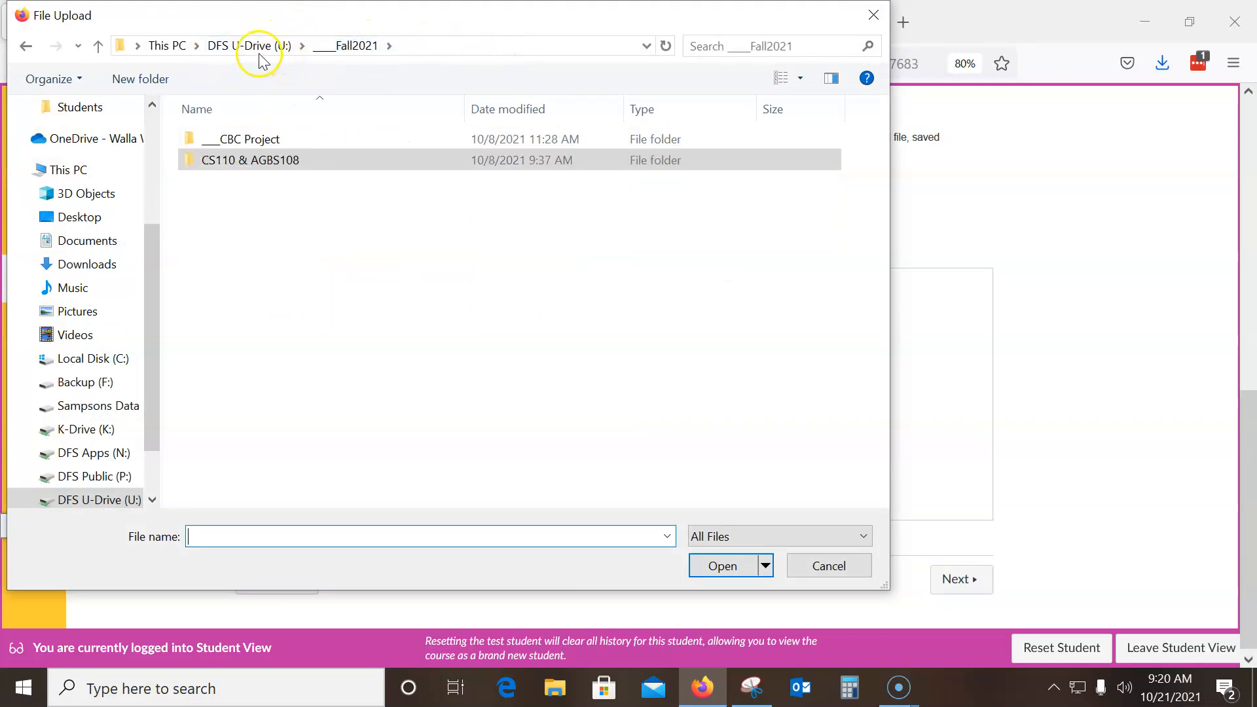
left_click_drag(155, 257, 152, 123)
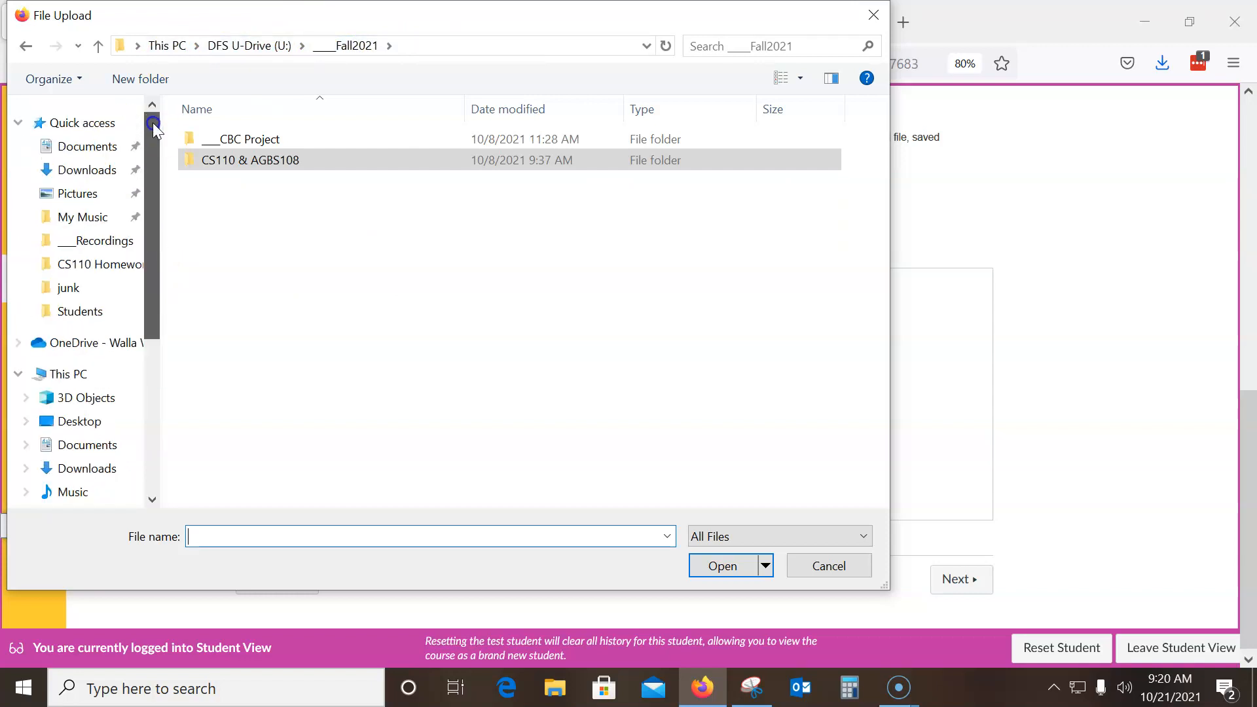
left_click(86, 169)
left_click(100, 145)
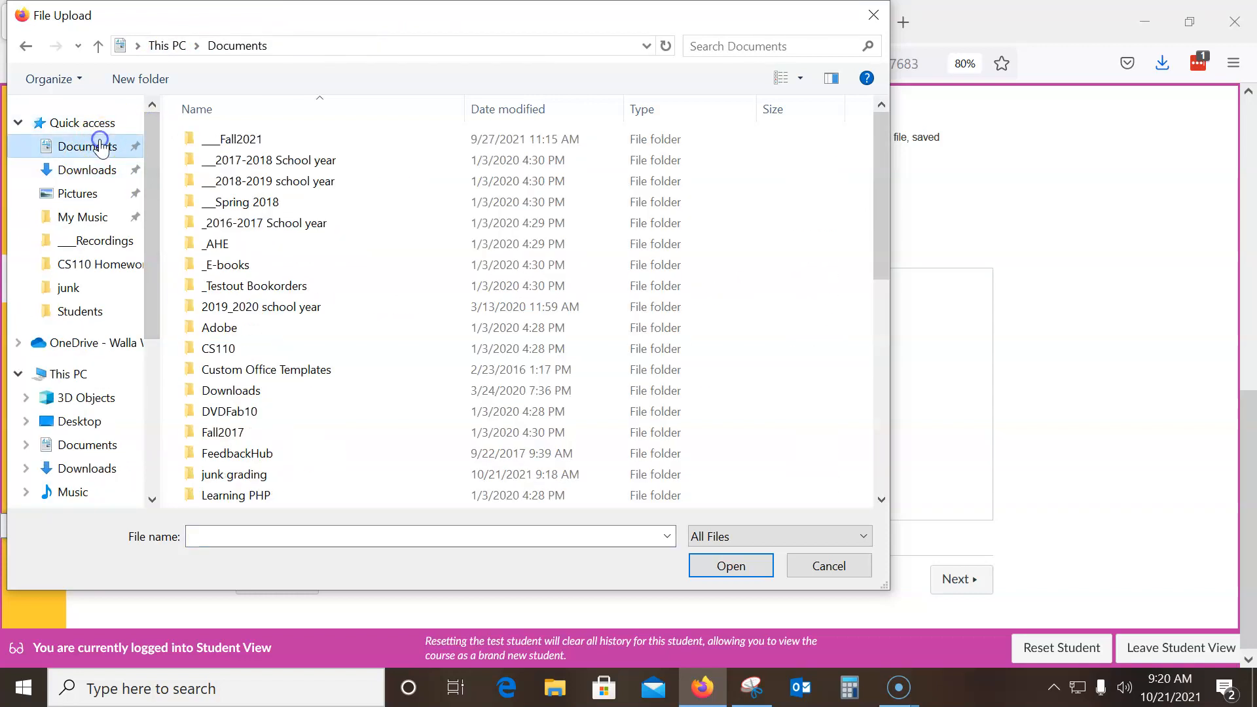
double_click(237, 138)
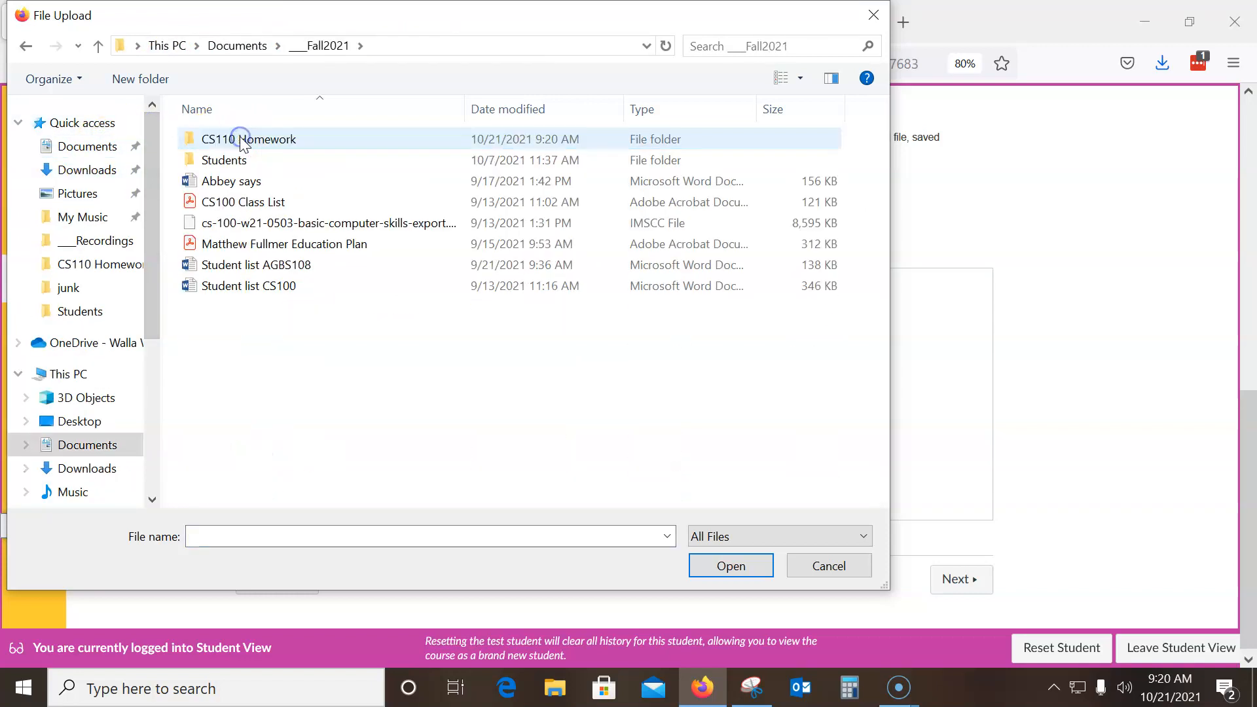
double_click(241, 139)
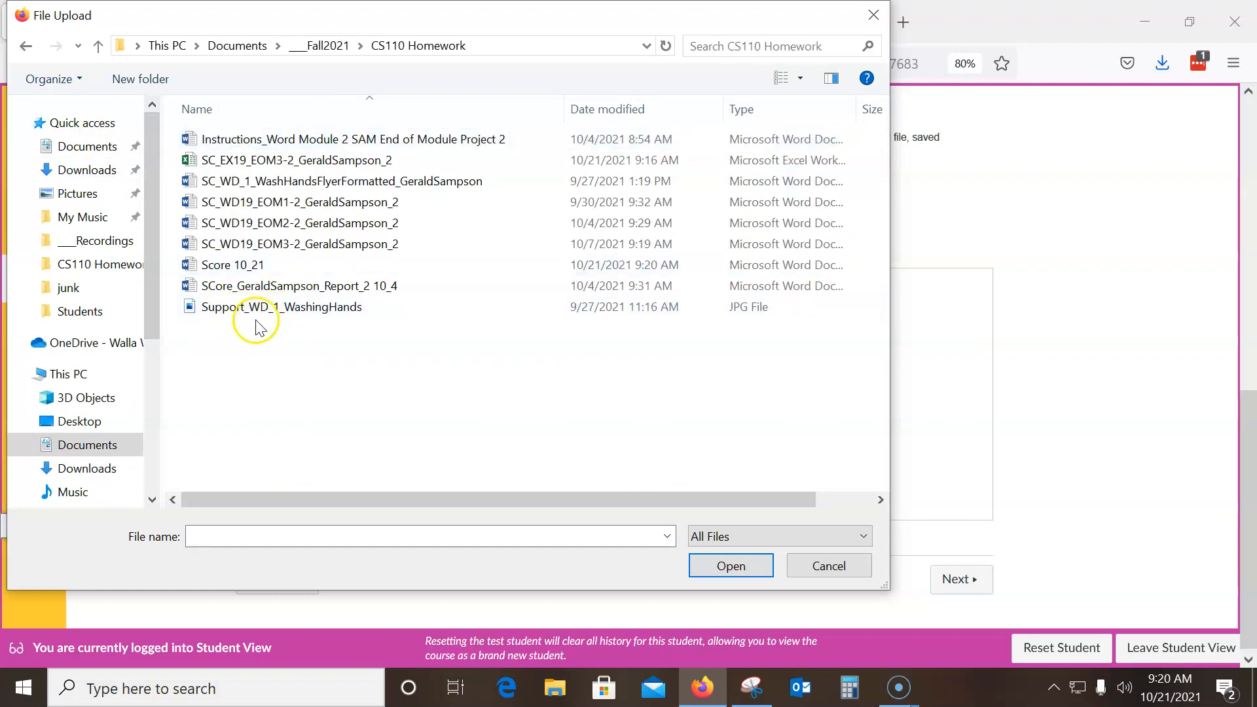
left_click(623, 108)
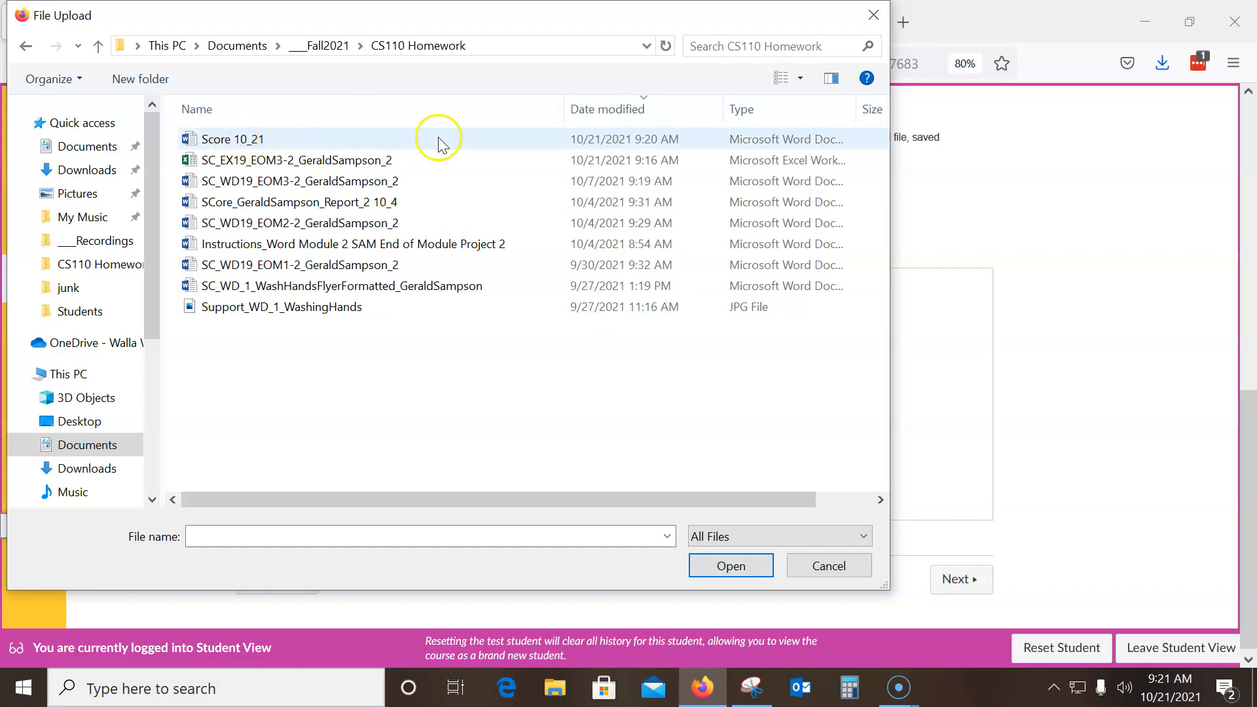
left_click(245, 139)
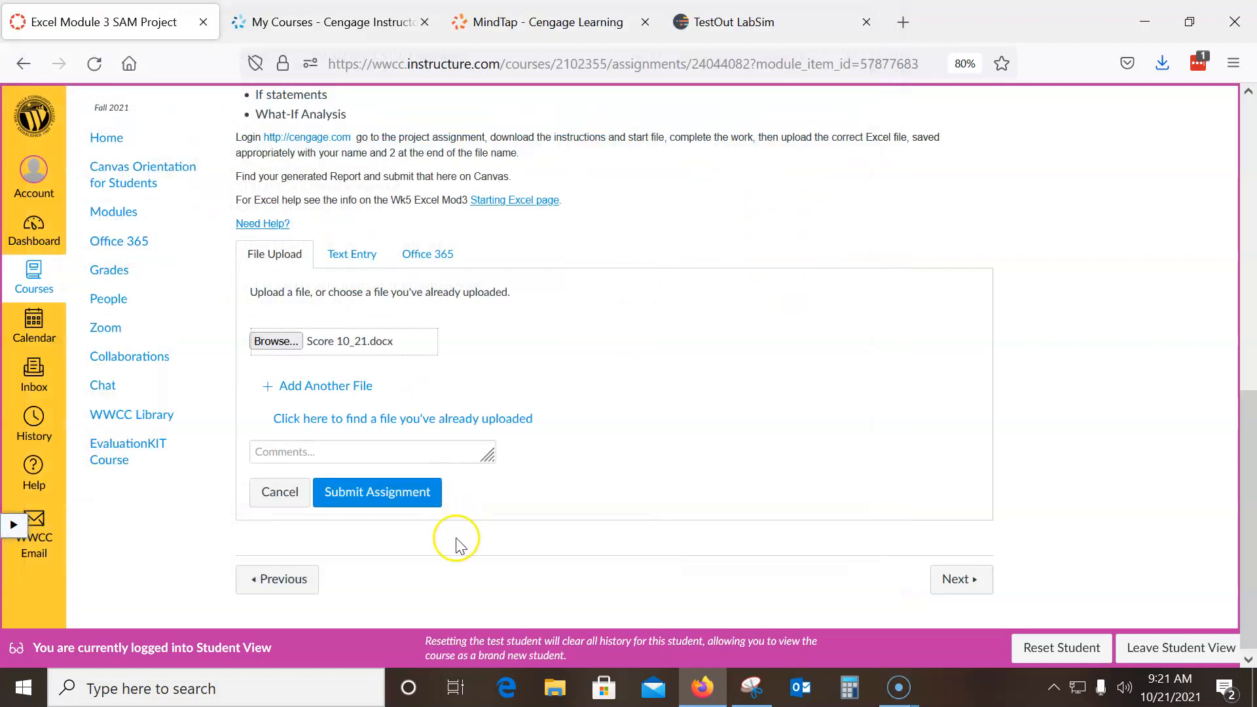
Add the comment "I did the IF function correctly I believe, there is a picture of the IF function with my score of 91." and submit the assignment
left_click(311, 450)
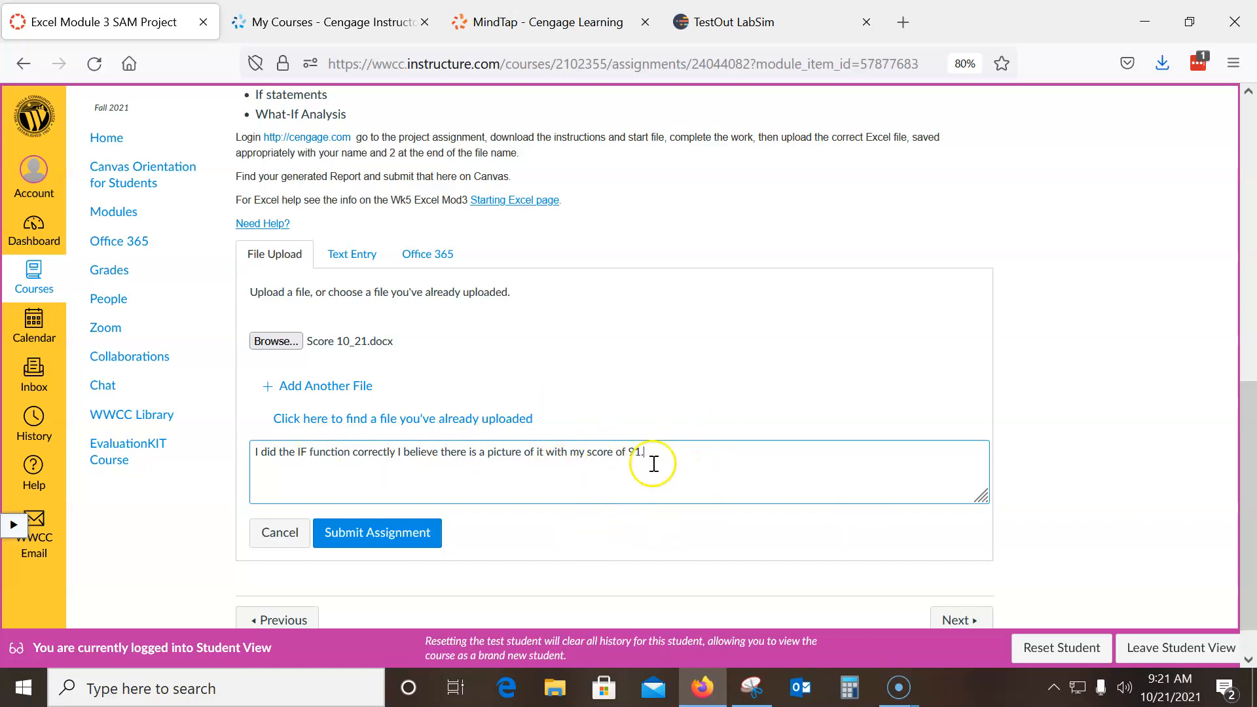
scroll(580, 467, "down", 1)
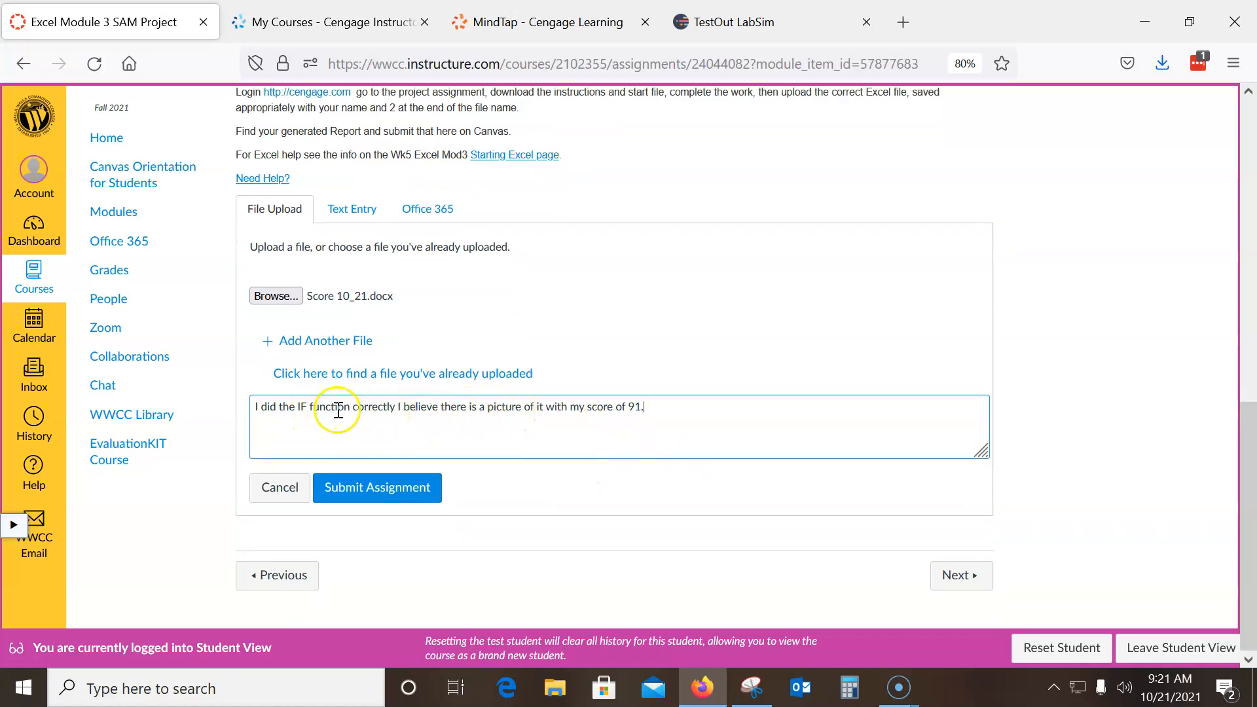
left_click(396, 407)
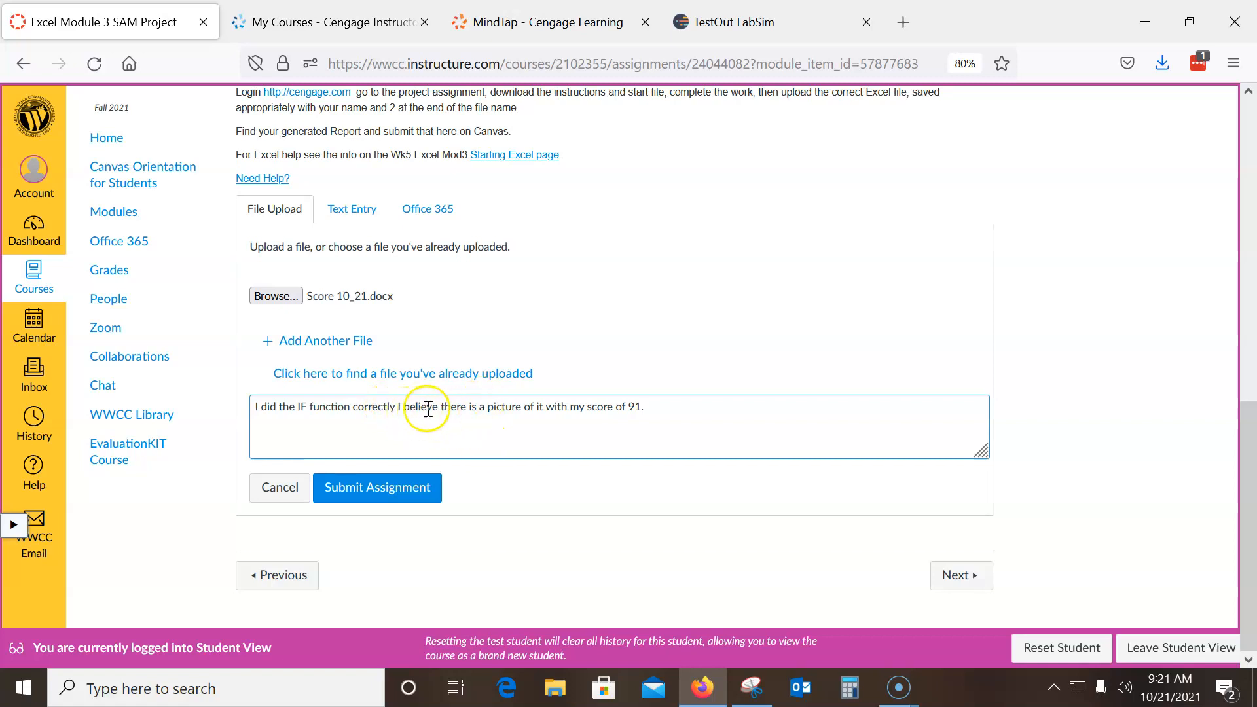
type(", ")
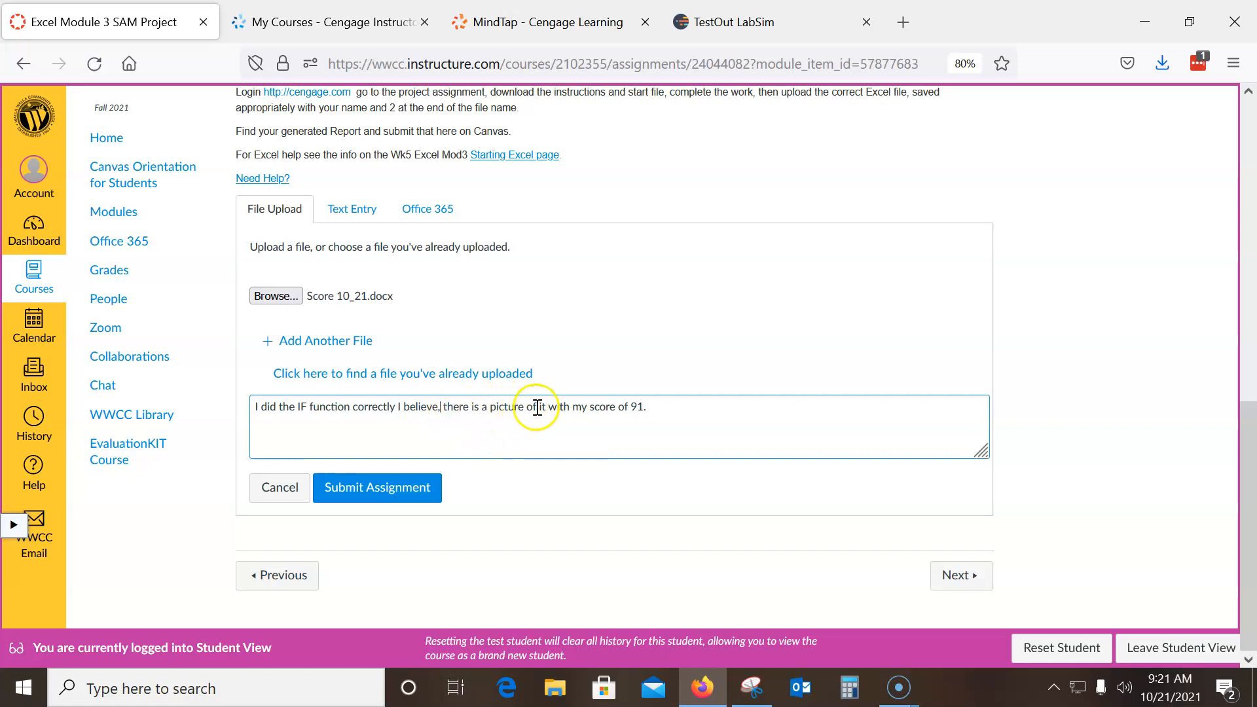
type("the IF function")
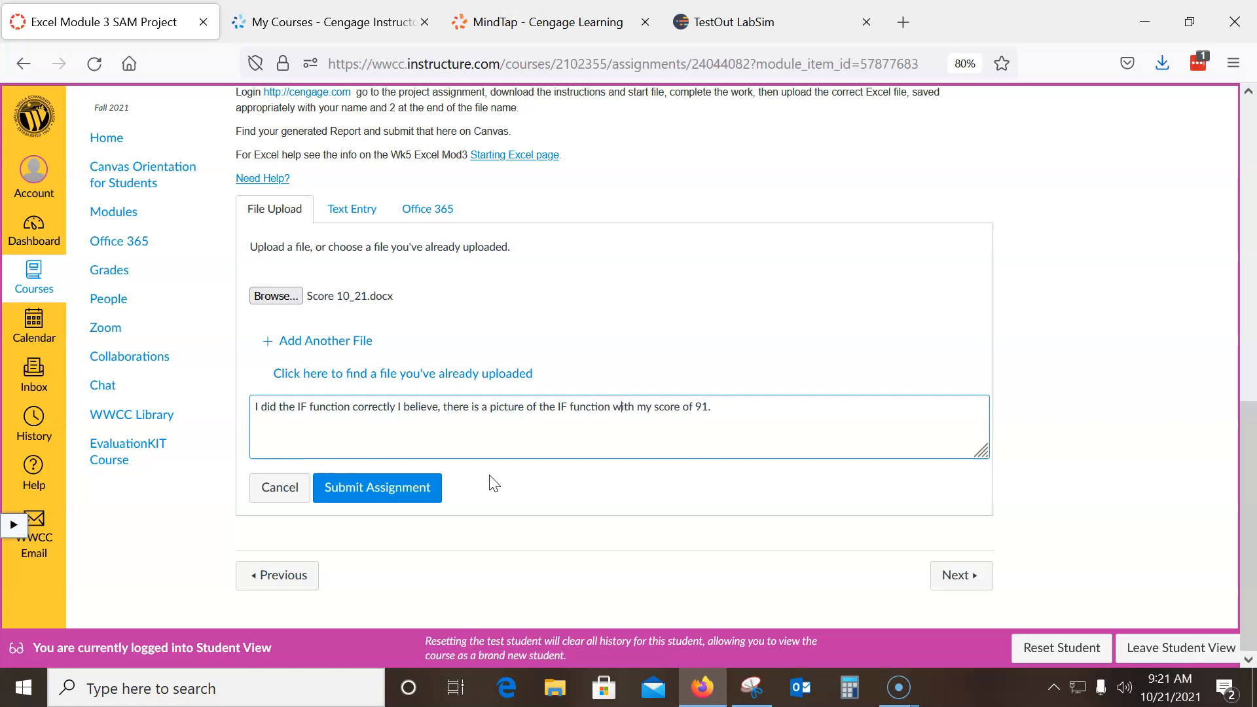
left_click(401, 487)
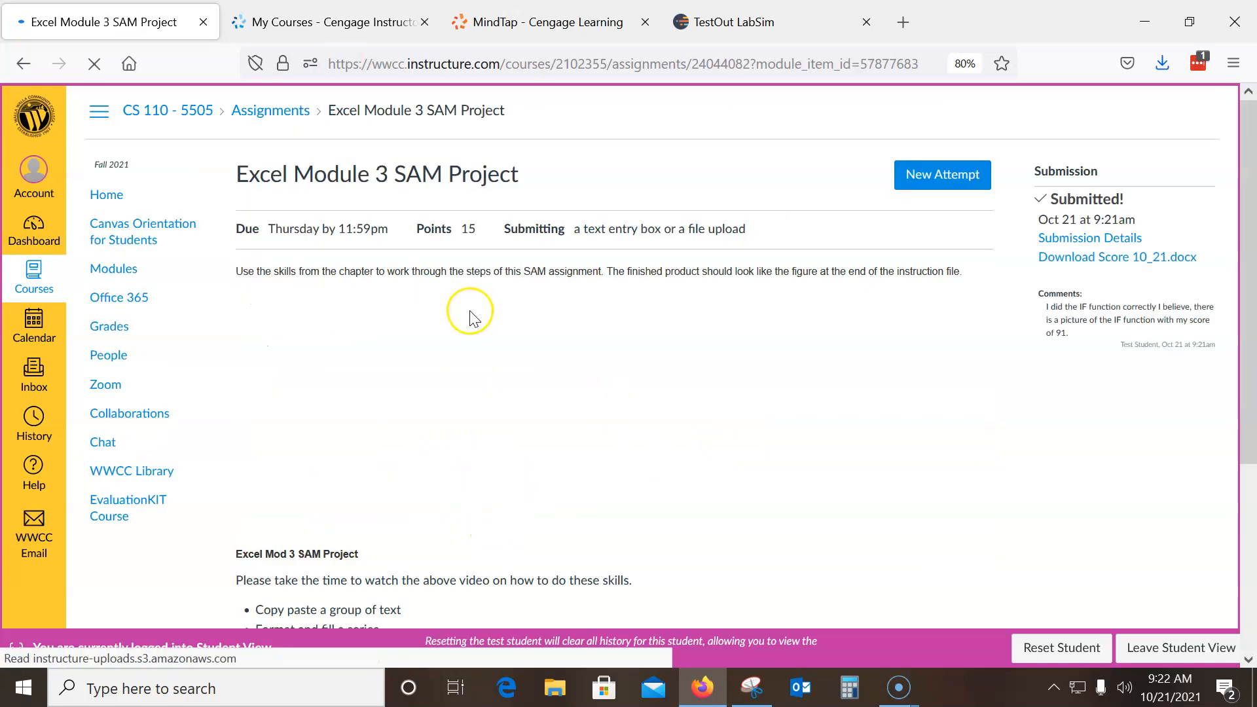
Open the course grades and check the Excel Module 3 SAM Project submission and comment entries
left_click(113, 334)
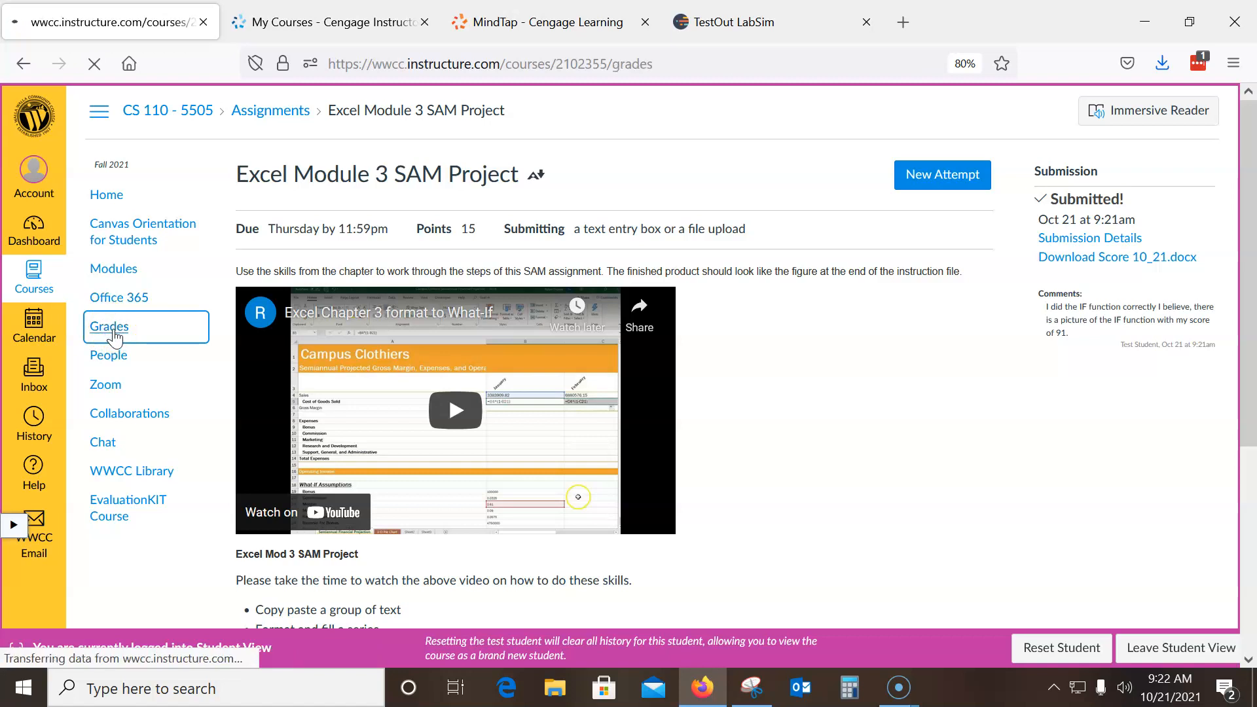
scroll(567, 367, "down", 4)
scroll(570, 380, "down", 8)
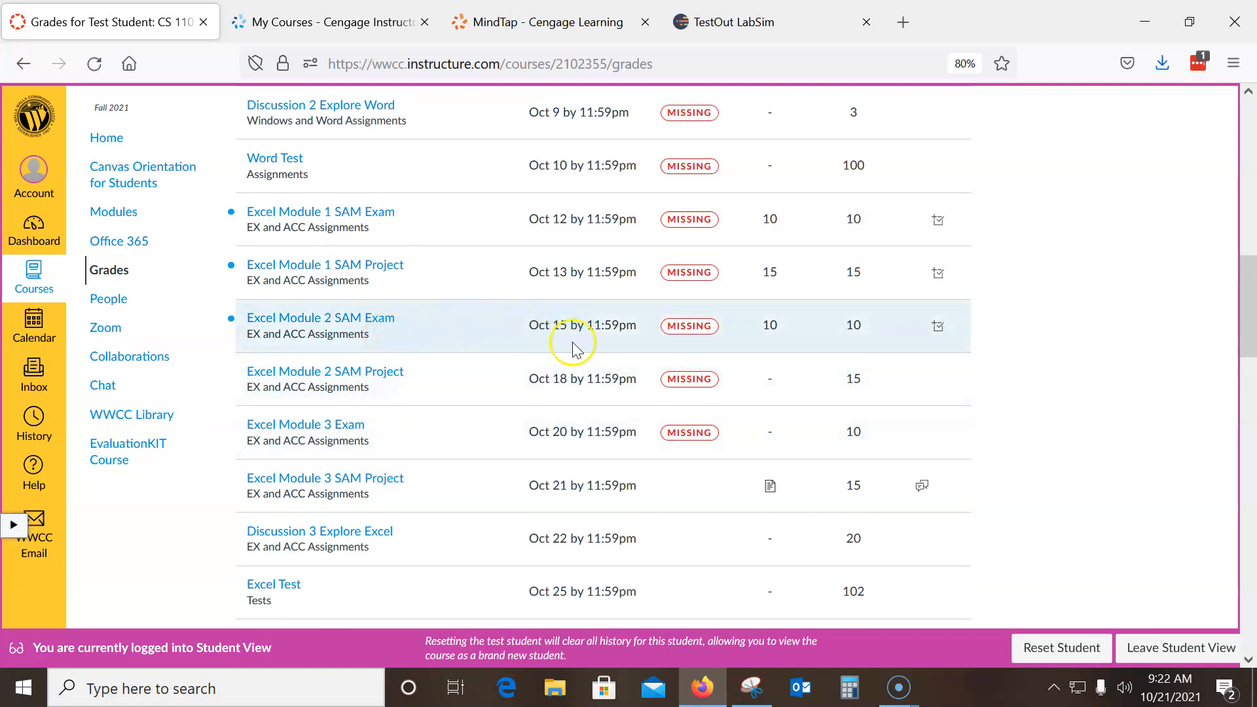
Open the submission details of the Excel Module 3 SAM Project from the grades list
scroll(573, 350, "down", 2)
left_click(773, 405)
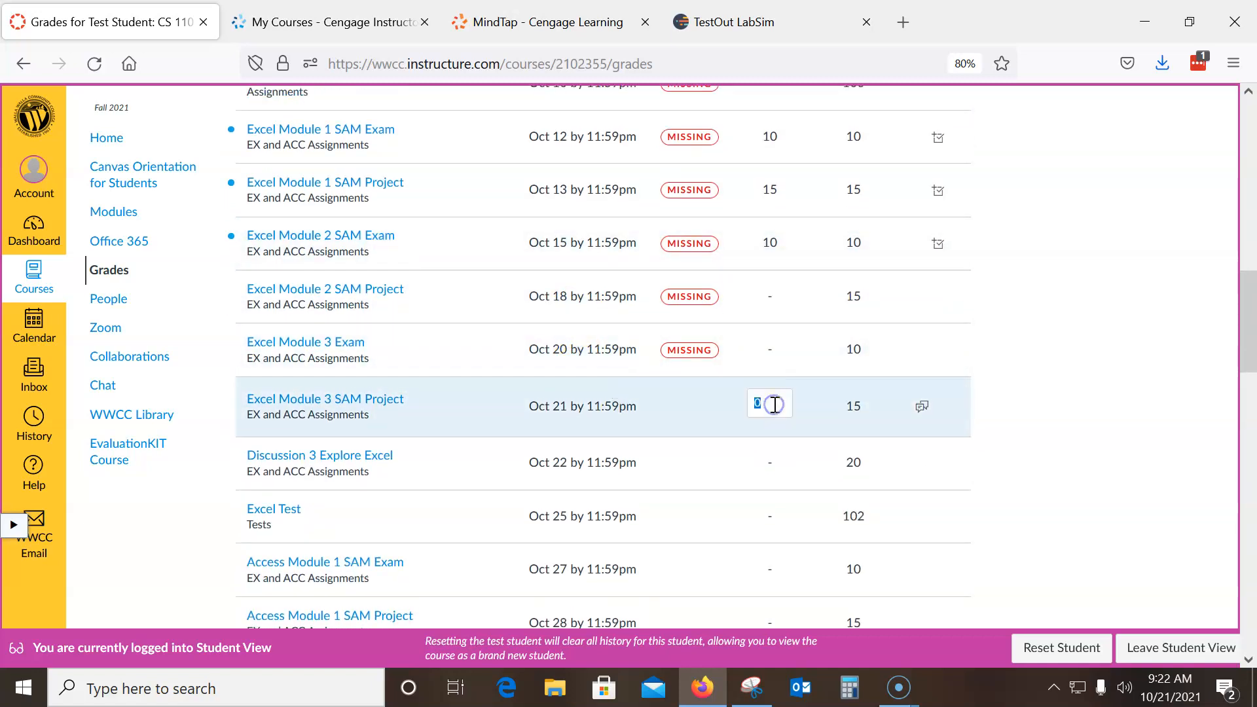
left_click(342, 401)
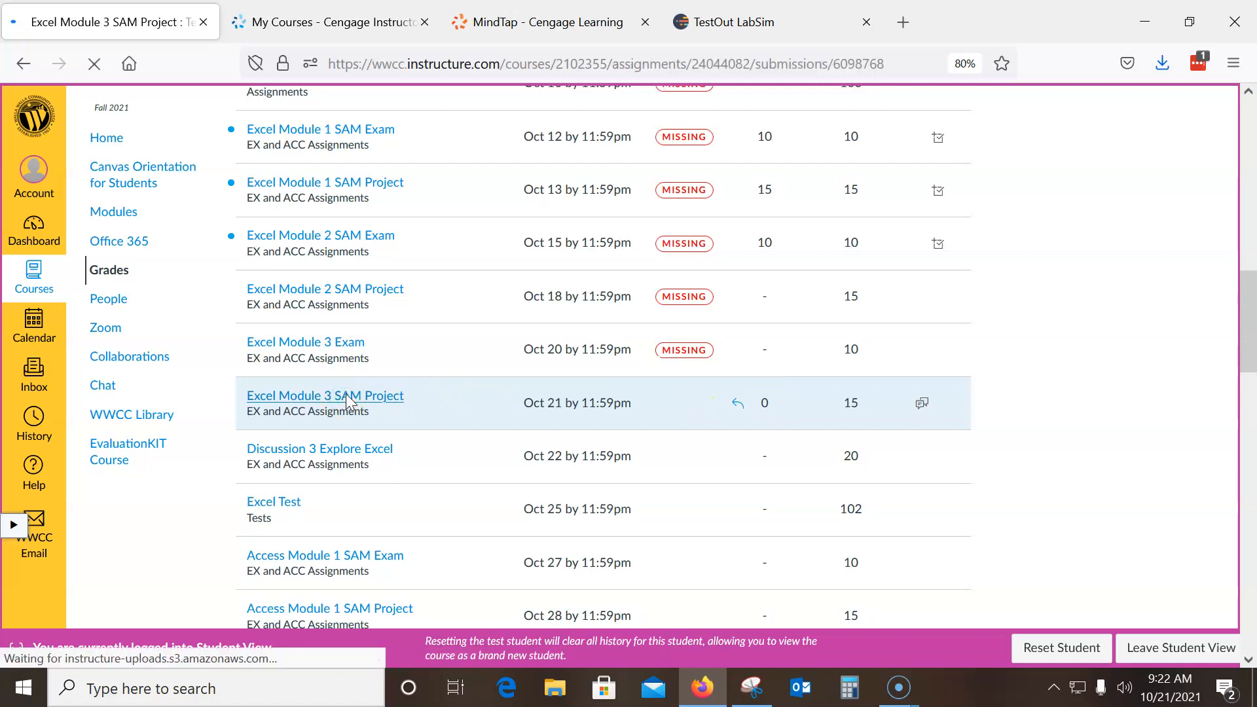
Open the submitted Score 10_21.docx in Word, check its score and IF formulas, and close the document
left_click(311, 295)
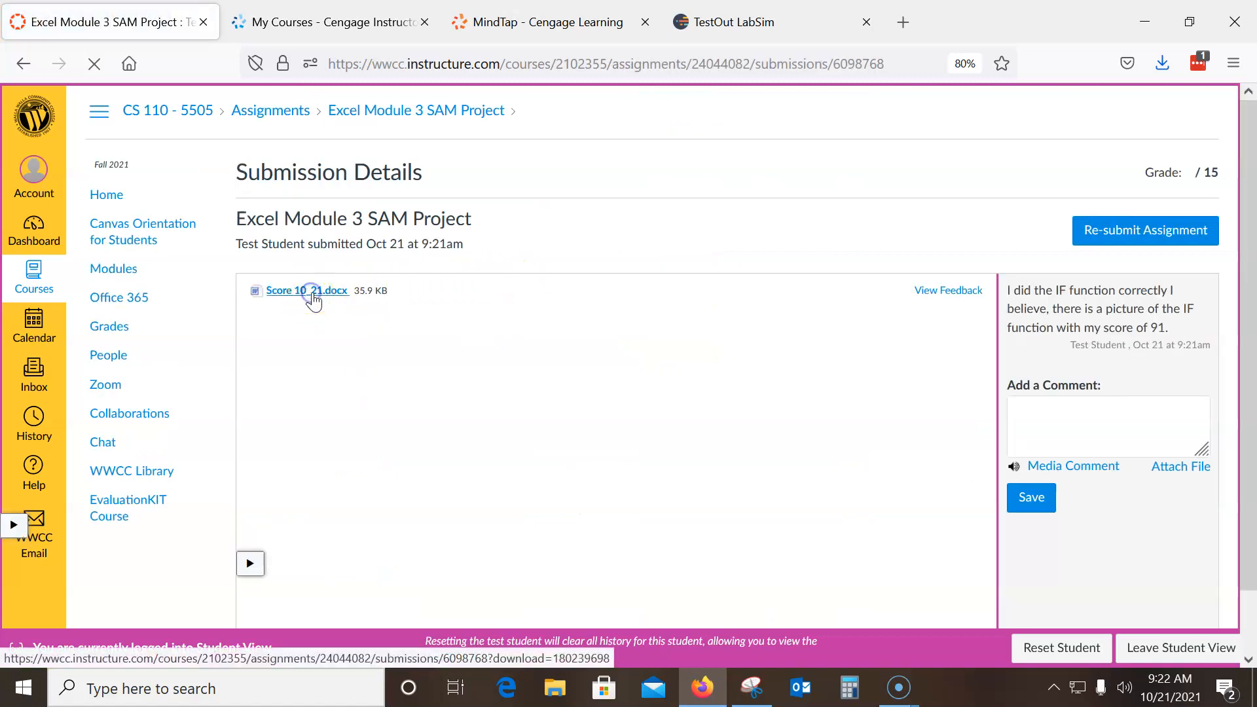
left_click(709, 458)
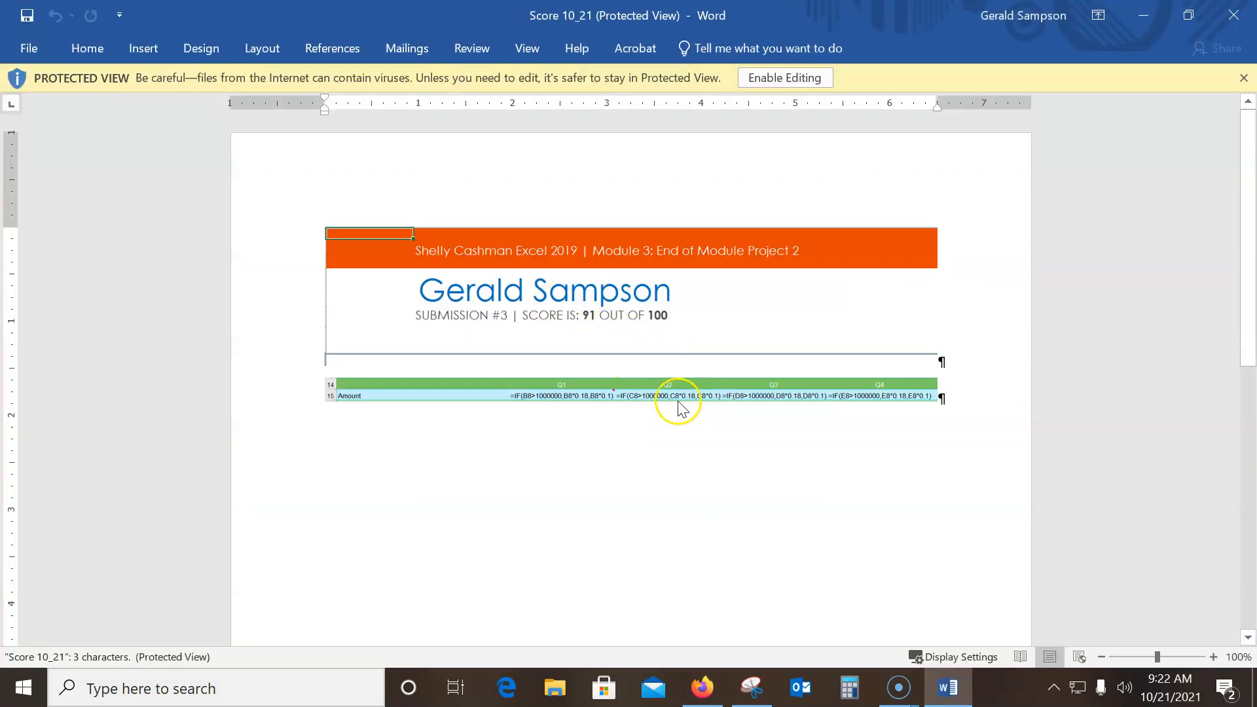
left_click(1213, 14)
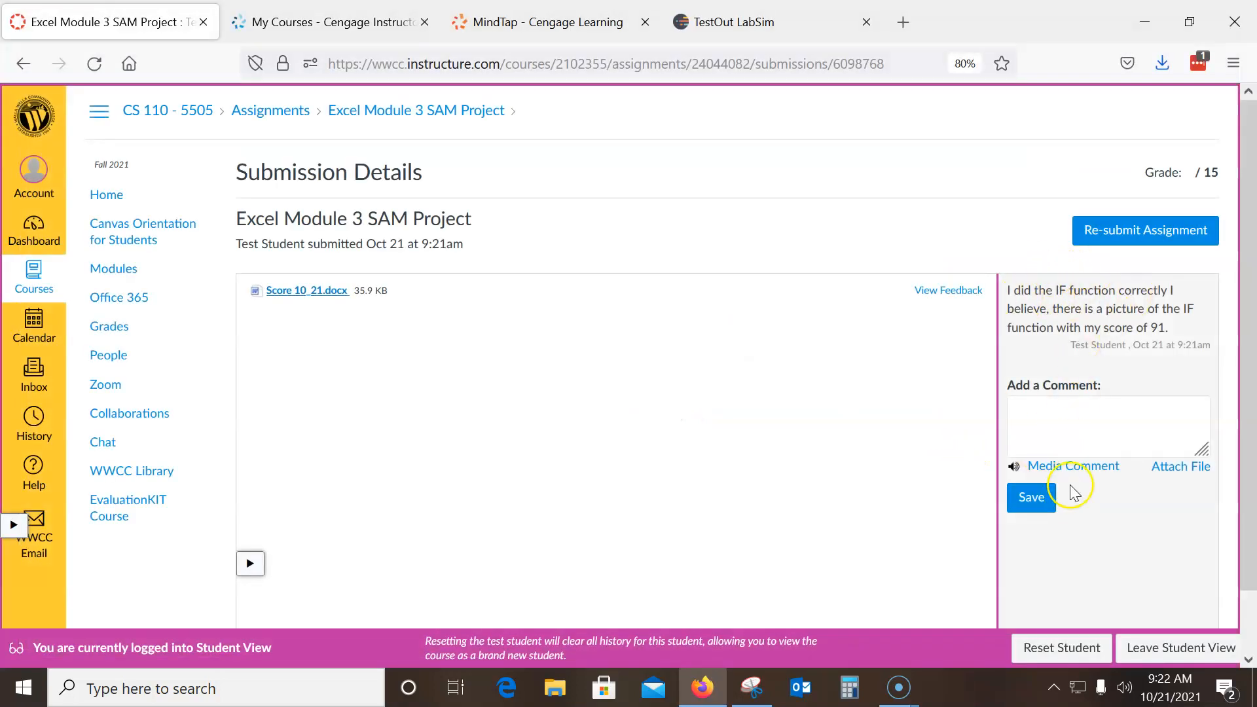
Leave Student View and return to the instructor's view of the submission in Canvas
left_click(1172, 648)
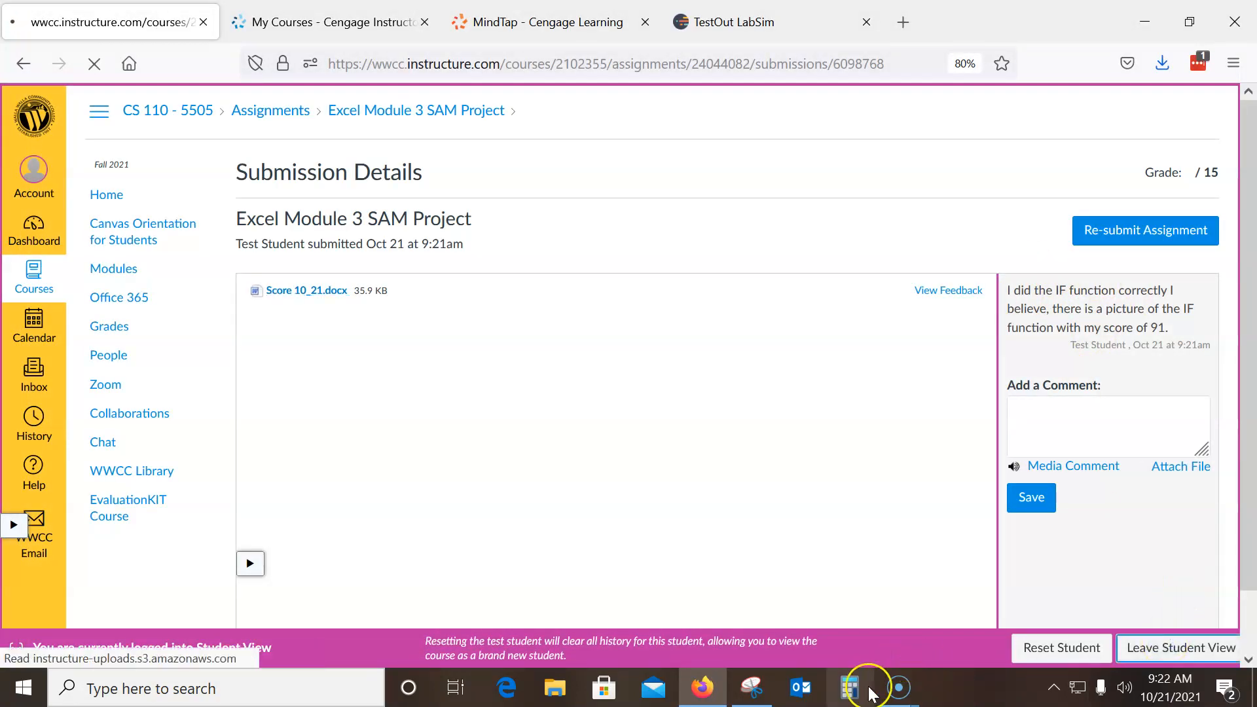
mouse_move(894, 688)
left_click(867, 613)
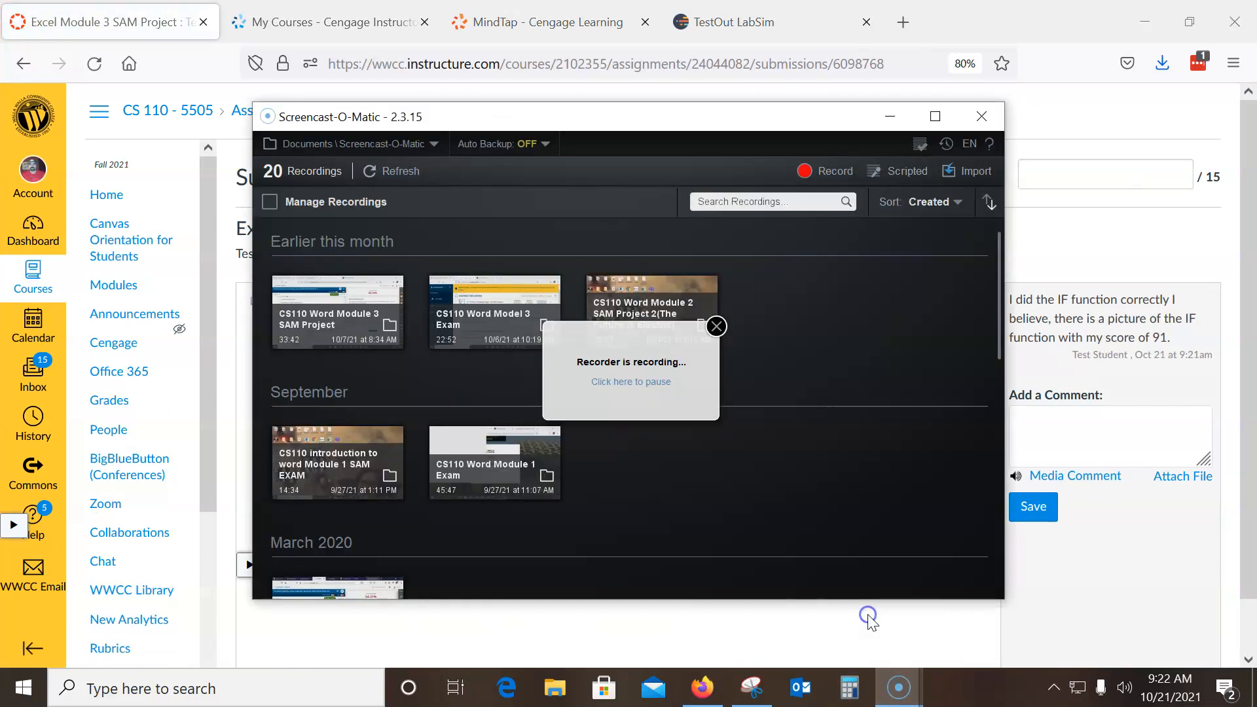